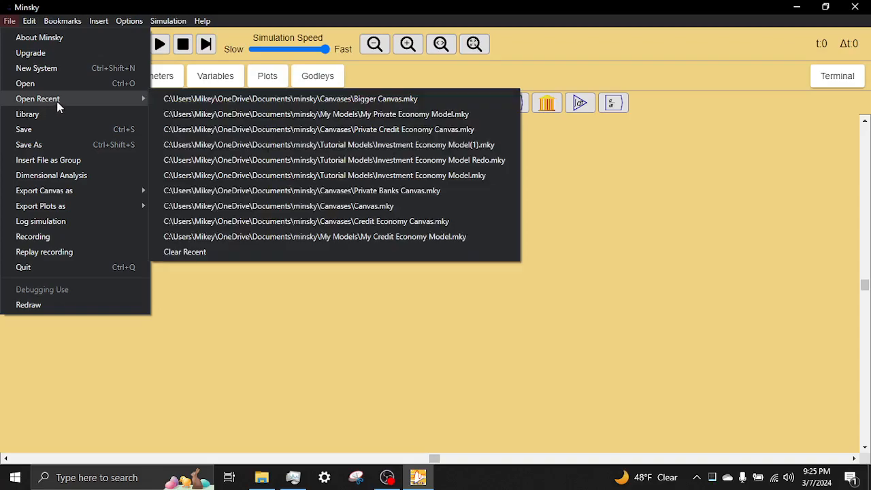
# Open the recently used model file Bigger Canvas.mky
pyautogui.moveTo(70, 99)
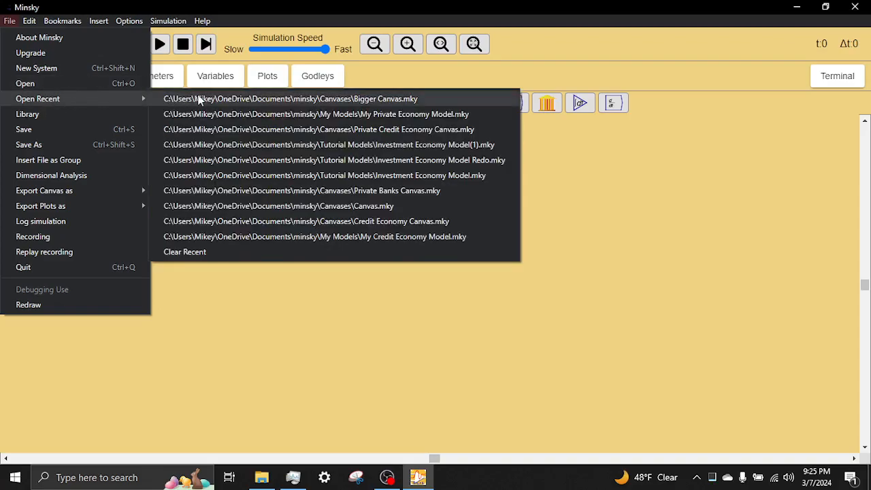
pyautogui.click(257, 99)
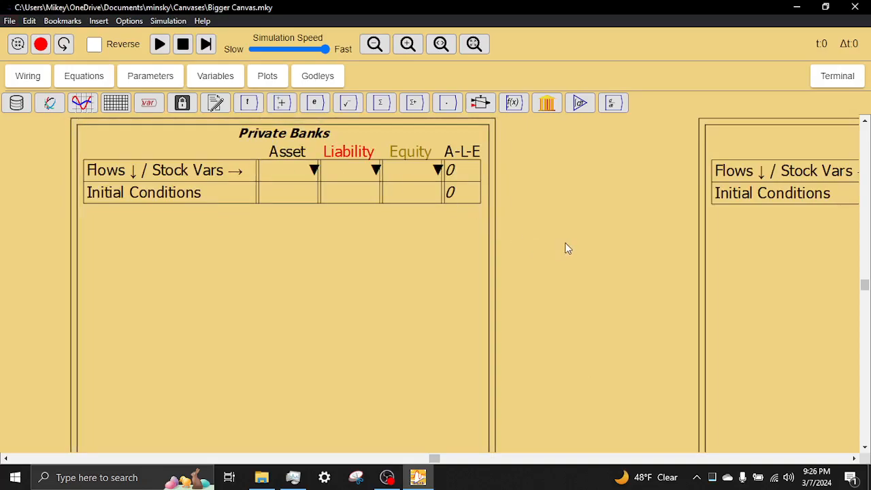
# Look over the whole canvas, including the row of Godley tables and the plot grids beneath them
pyautogui.scroll(-3, 569, 247)
pyautogui.scroll(-1, 569, 247)
pyautogui.moveTo(593, 252); pyautogui.dragTo(370, 220)
pyautogui.scroll(-2, 376, 224)
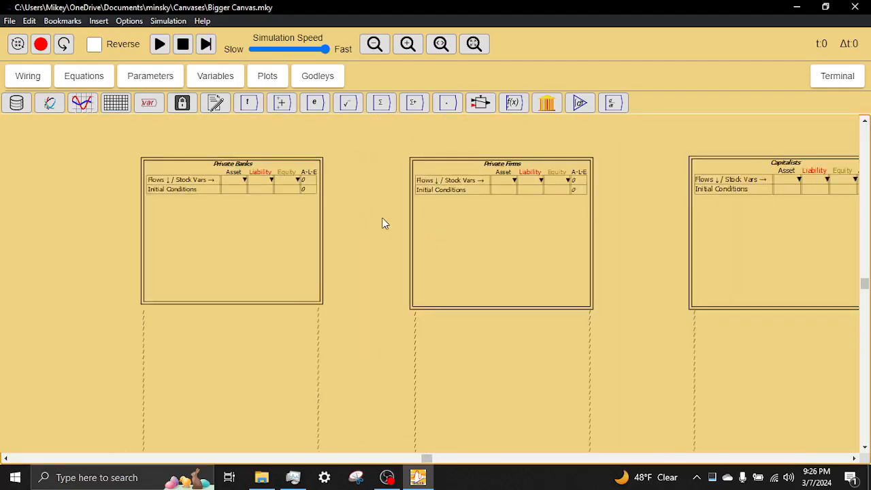
pyautogui.scroll(1, 363, 250)
pyautogui.scroll(-1, 363, 249)
pyautogui.scroll(-5, 363, 255)
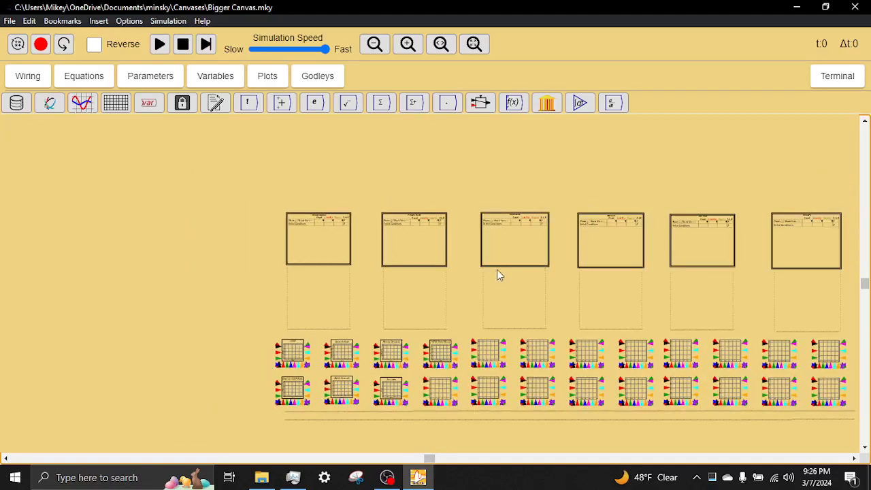
pyautogui.scroll(3, 492, 269)
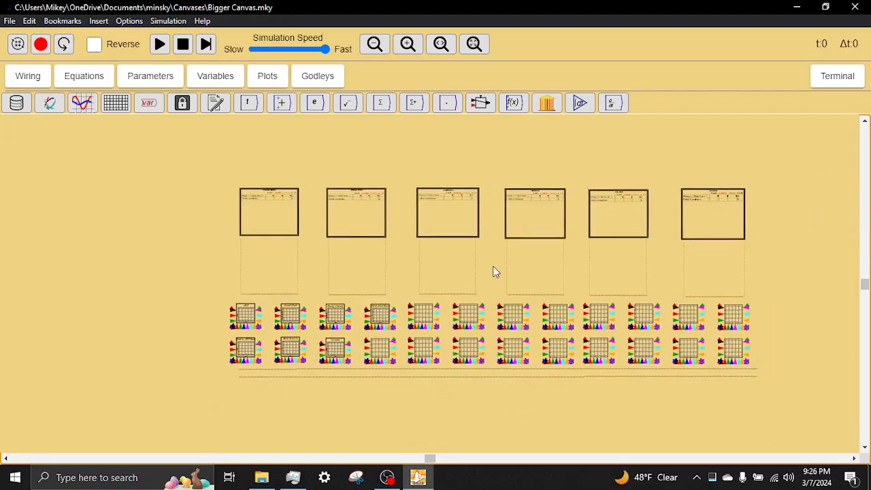
pyautogui.scroll(1, 494, 272)
pyautogui.moveTo(395, 297); pyautogui.dragTo(493, 224)
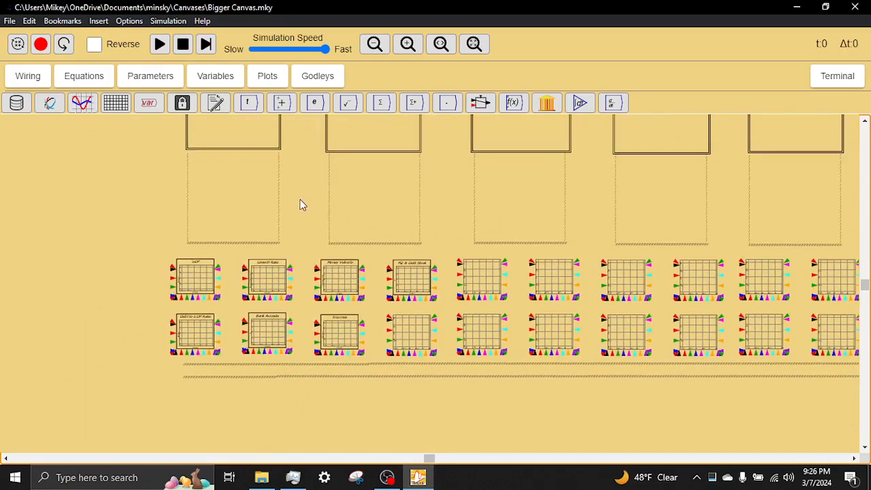
# Open the Private Banks Godley table for editing in its own maximized window
pyautogui.moveTo(299, 156); pyautogui.dragTo(390, 269)
pyautogui.scroll(2, 383, 266)
pyautogui.scroll(9, 372, 221)
pyautogui.moveTo(415, 210); pyautogui.dragTo(528, 241)
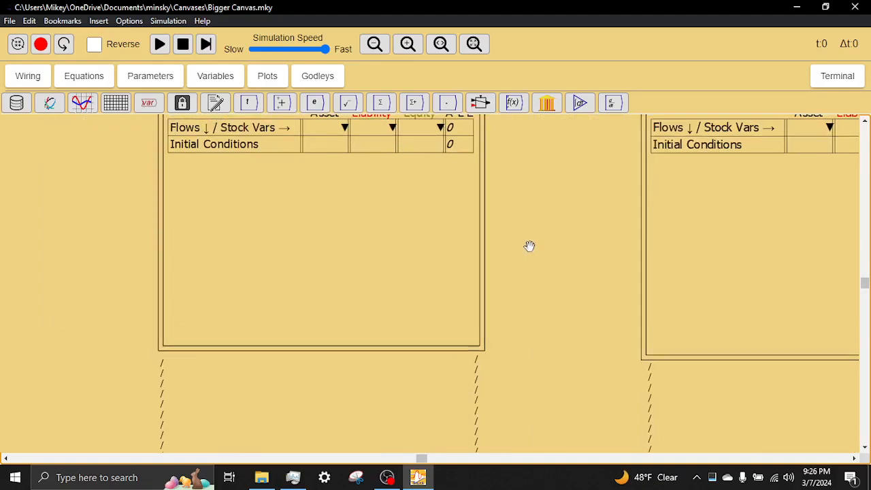
pyautogui.doubleClick(379, 252)
pyautogui.click(644, 50)
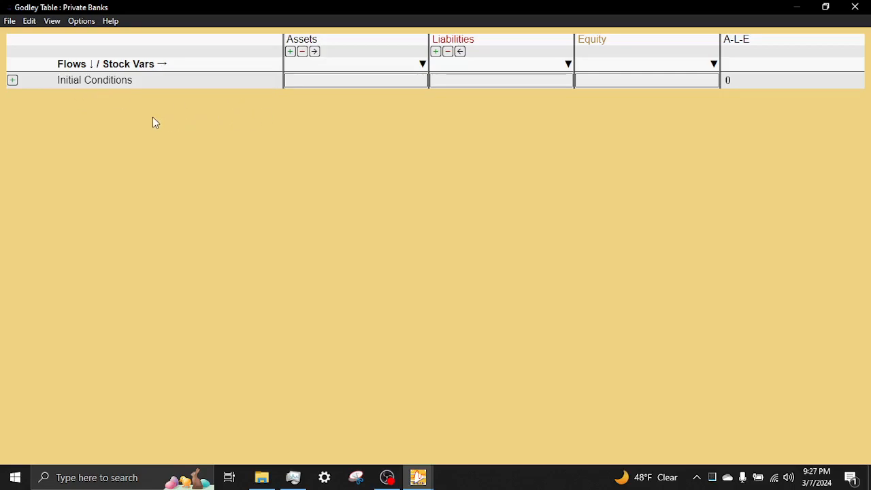
# Add seven empty flow rows below Initial Conditions in the Private Banks table
pyautogui.click(13, 82)
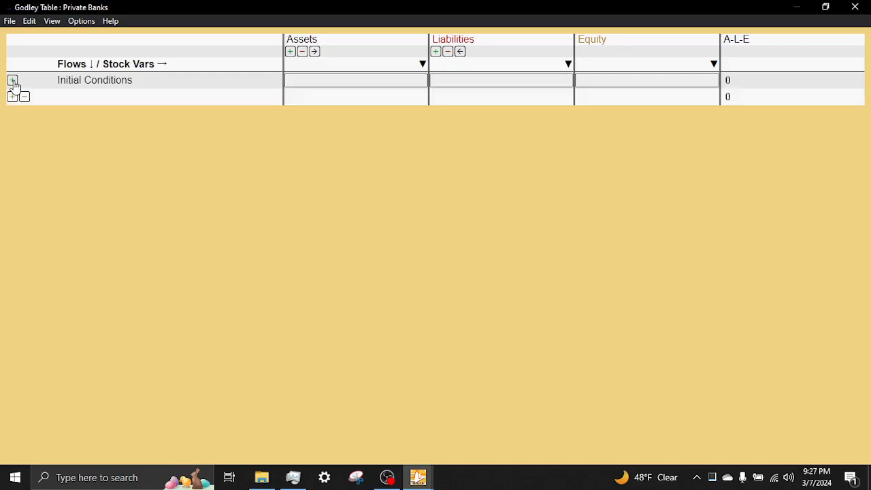
pyautogui.click(15, 99)
pyautogui.click(11, 114)
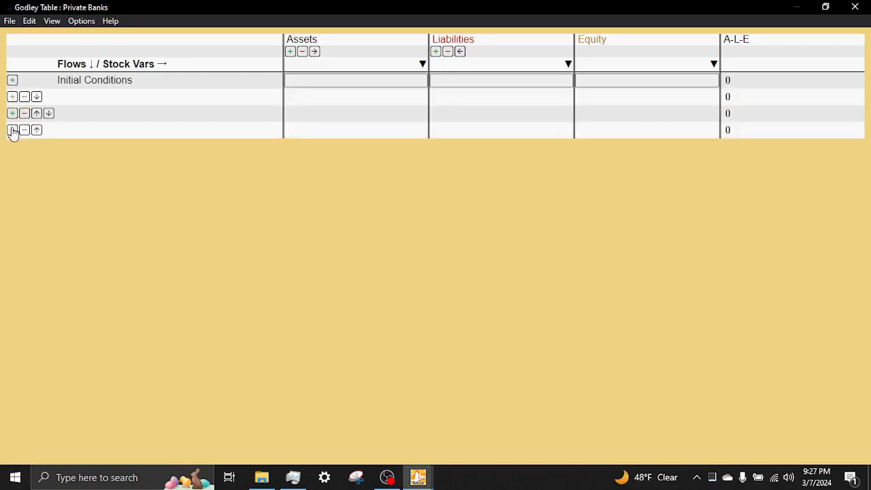
pyautogui.click(12, 131)
pyautogui.click(12, 147)
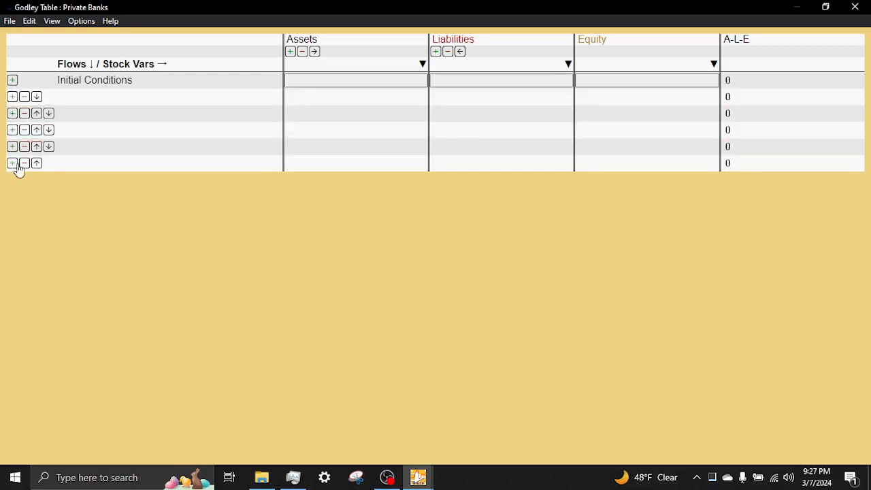
pyautogui.click(12, 164)
pyautogui.click(13, 179)
# Name the first flow row "Banks Lend to the Firms"
pyautogui.click(144, 98)
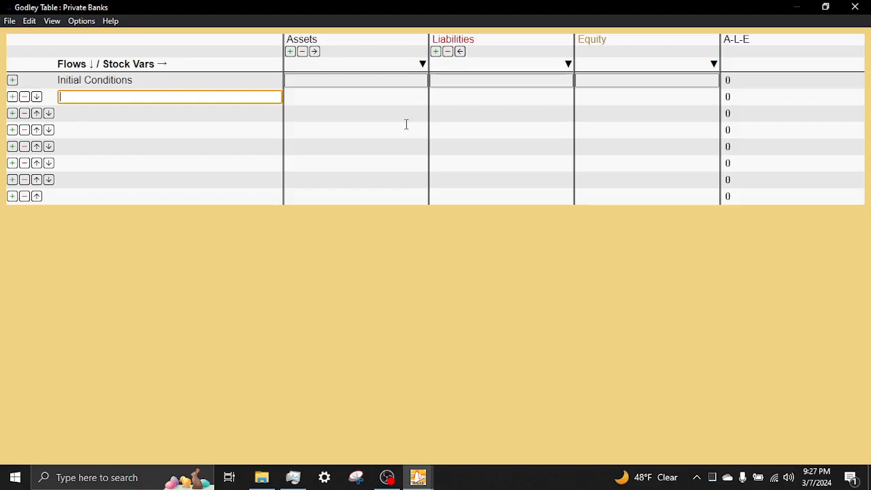
pyautogui.write('Banks Lend ')
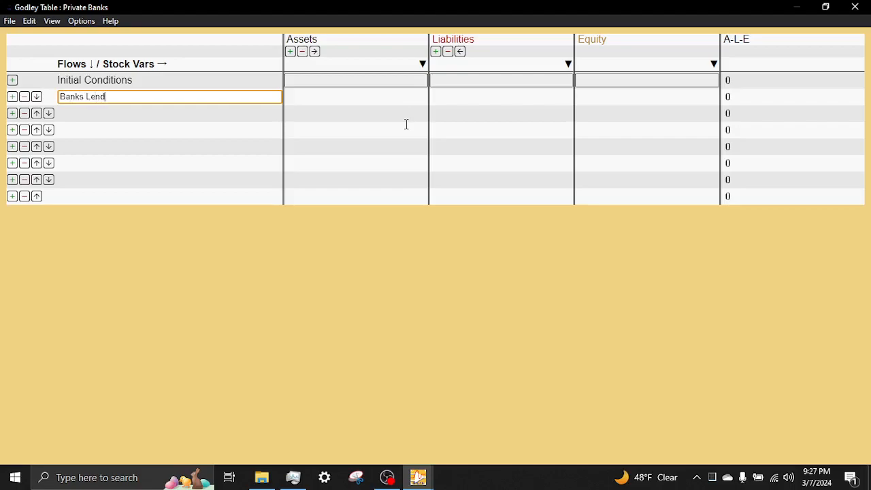
pyautogui.write('to')
pyautogui.write('the Firms')
pyautogui.press('Return')
# Name the Assets stock variable Loans_{Firms}
pyautogui.click(330, 65)
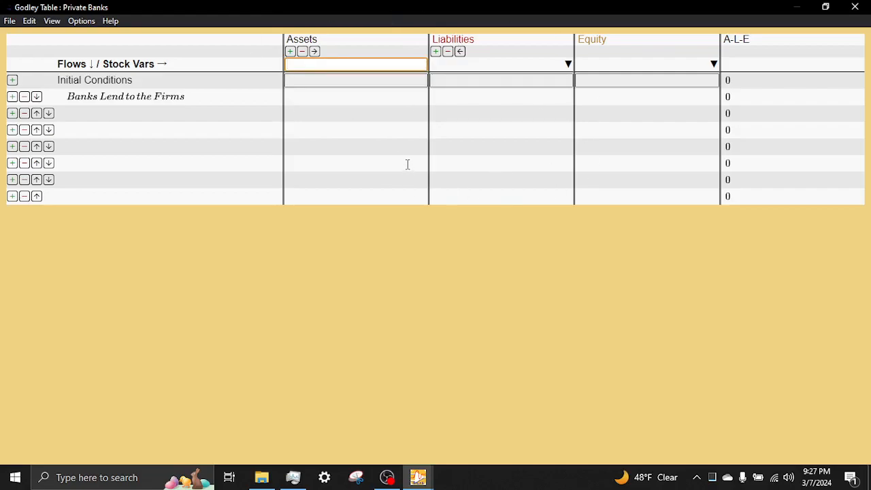
pyautogui.write('Loans_{Firms}')
pyautogui.press('Return')
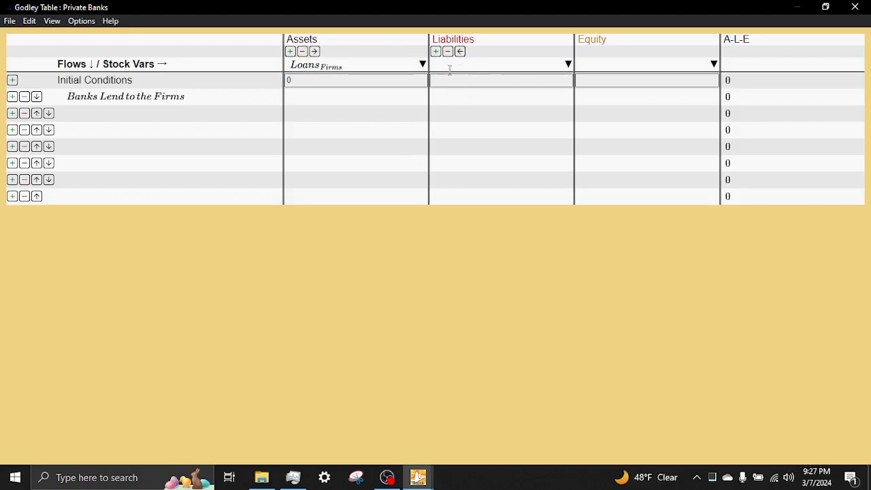
# Name the Liabilities stock variable Deposits_{Firms}
pyautogui.click(493, 65)
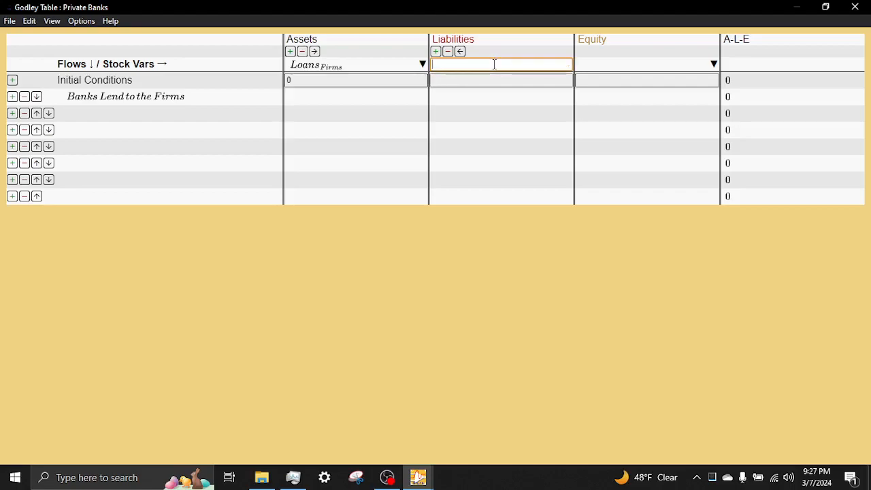
pyautogui.write('Depsoti')
pyautogui.press('BackSpace')
pyautogui.press('BackSpace')
pyautogui.press('BackSpace')
pyautogui.press('BackSpace')
pyautogui.write('osits_{Firms')
pyautogui.press('Return')
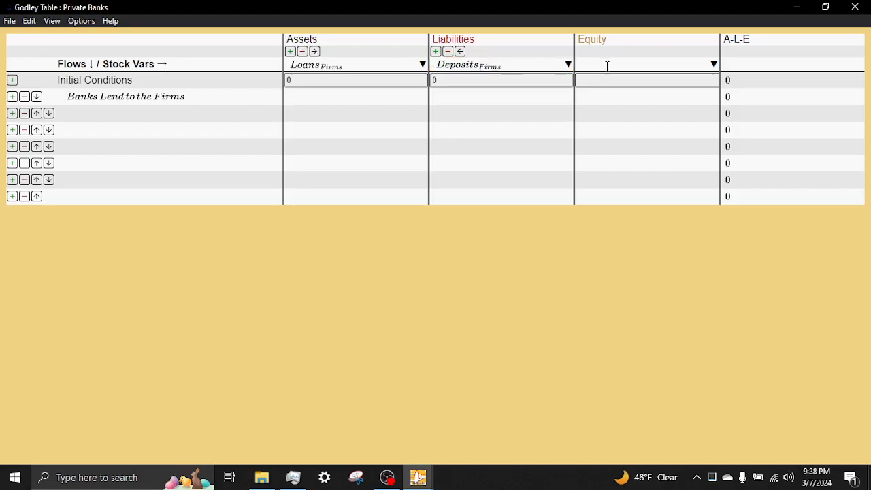
# Name the Equity stock variable Equity_{Banks}, with Banks as a subscript in curly braces
pyautogui.click(613, 63)
pyautogui.write('Equity(Banks')
pyautogui.press('Return')
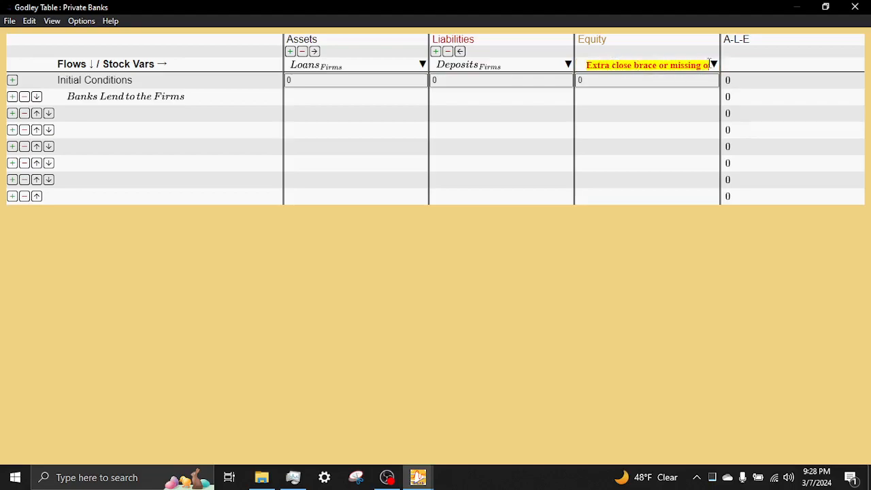
pyautogui.click(672, 63)
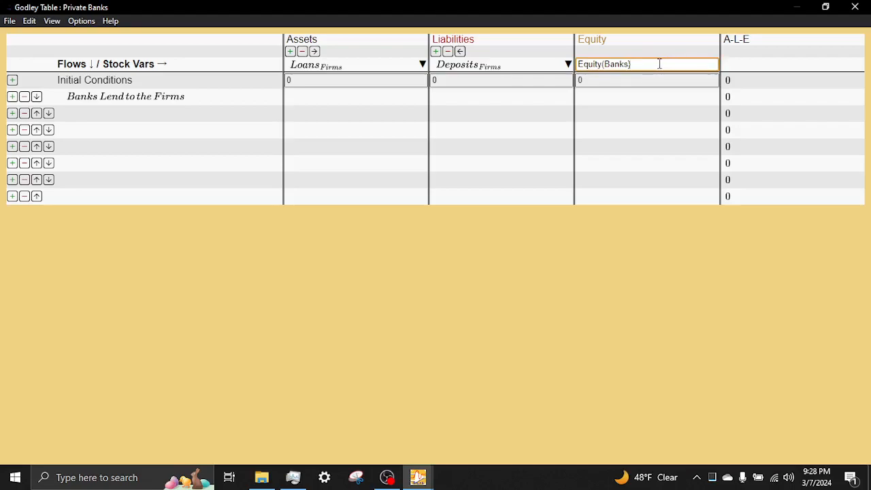
pyautogui.click(605, 65)
pyautogui.press('BackSpace')
pyautogui.write('{')
pyautogui.press('Return')
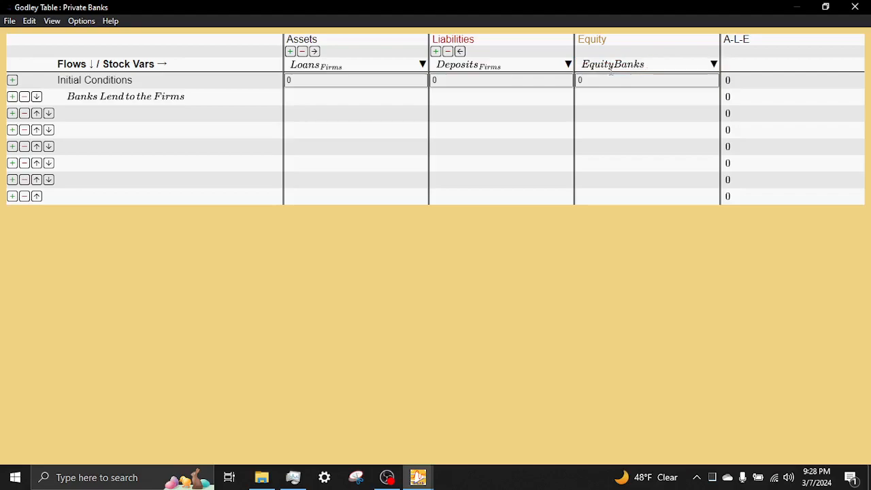
pyautogui.click(613, 64)
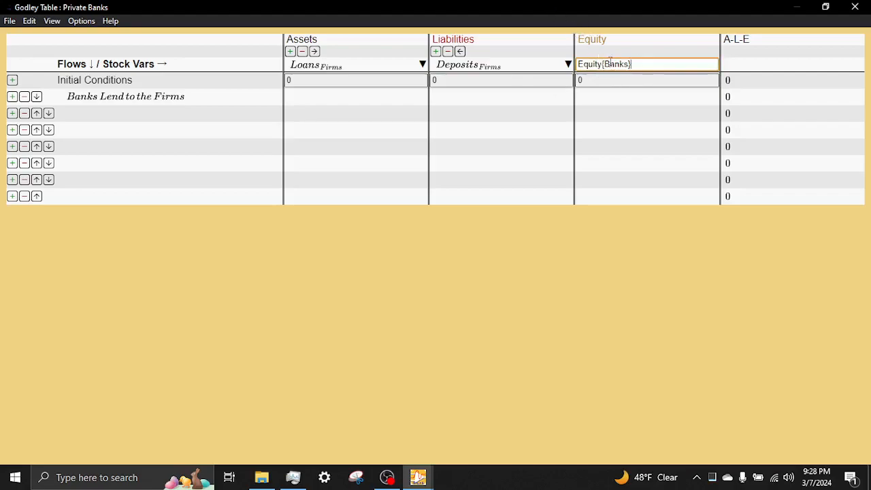
pyautogui.moveTo(603, 65); pyautogui.dragTo(599, 65)
pyautogui.press('Right')
pyautogui.write('_')
pyautogui.press('Return')
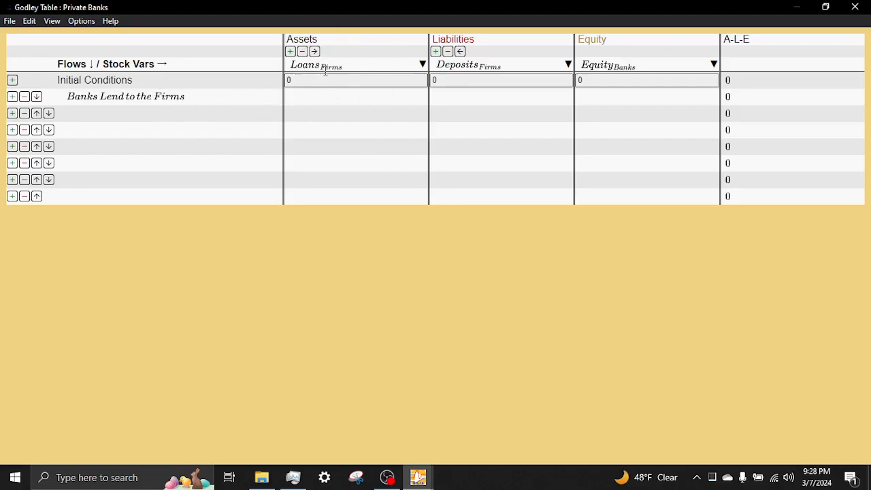
# Enter the flow L_B^F for "Banks Lend to the Firms" under both the firms' loans and the firms' deposits
pyautogui.click(354, 96)
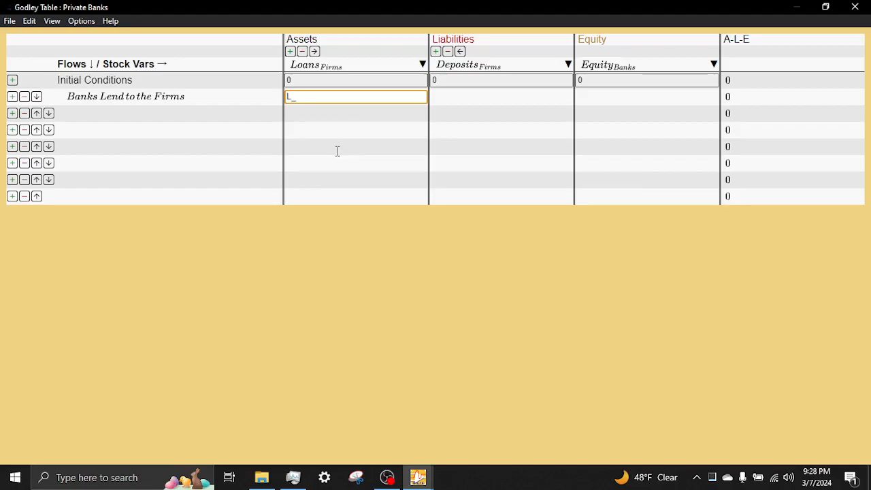
pyautogui.write('L_B^F')
pyautogui.press('Return')
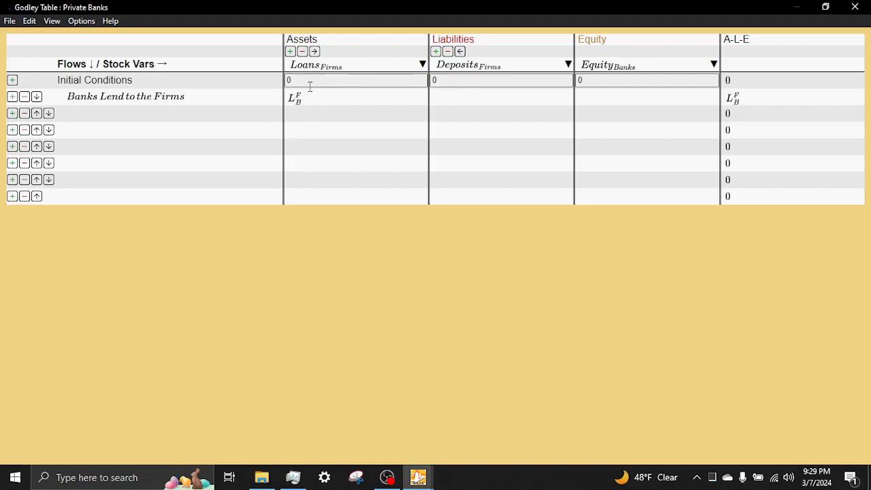
pyautogui.click(483, 98)
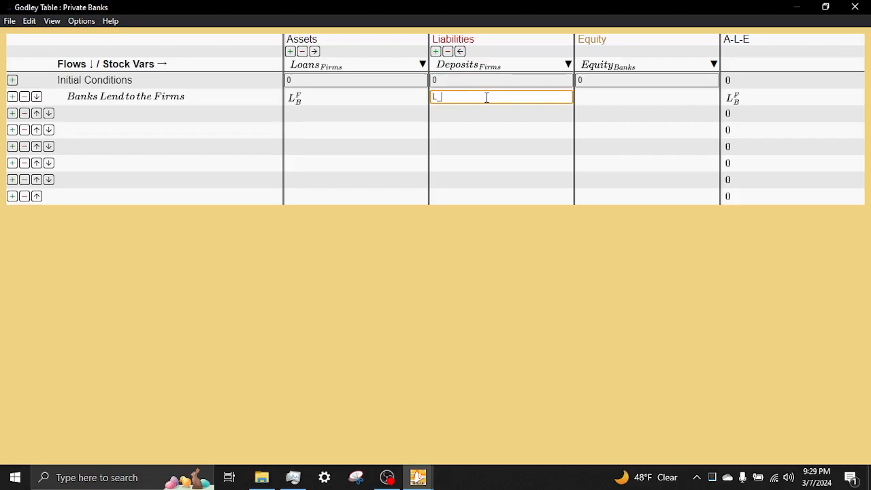
pyautogui.write('L_B^F')
pyautogui.press('Return')
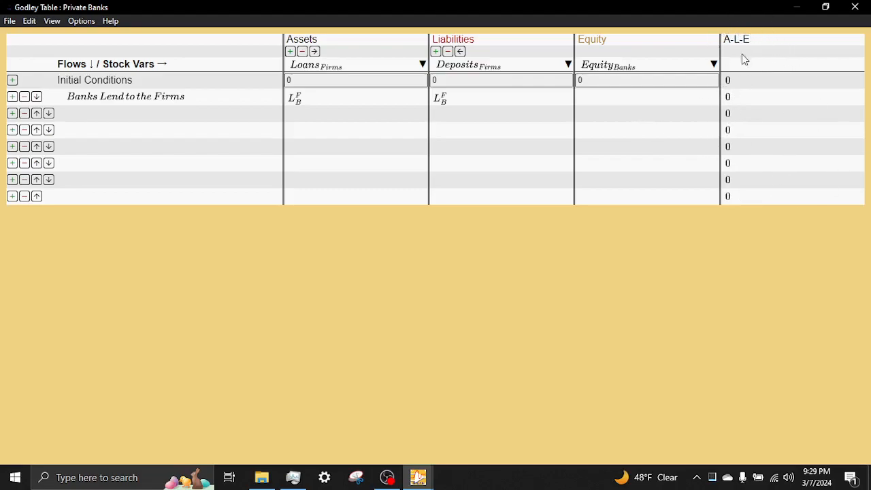
# Name the second flow row "Interest from Firms paid to Banks"
pyautogui.click(147, 110)
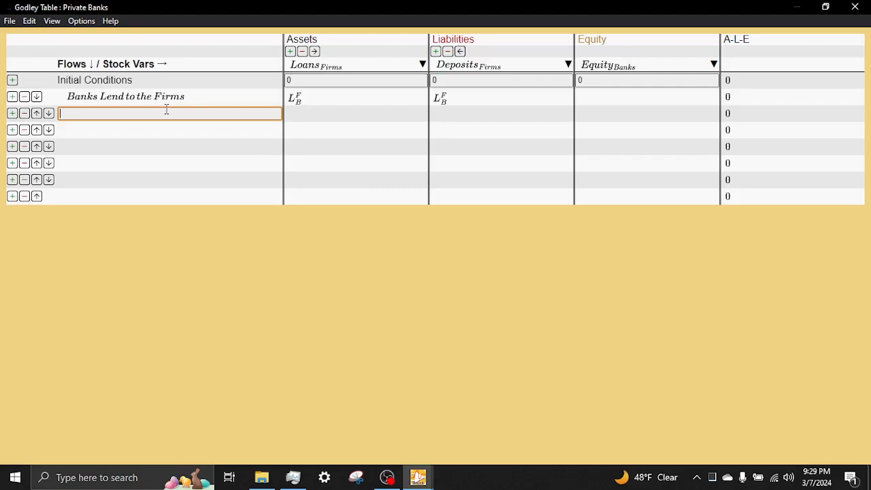
pyautogui.write('Firms pay Interest to the Banks')
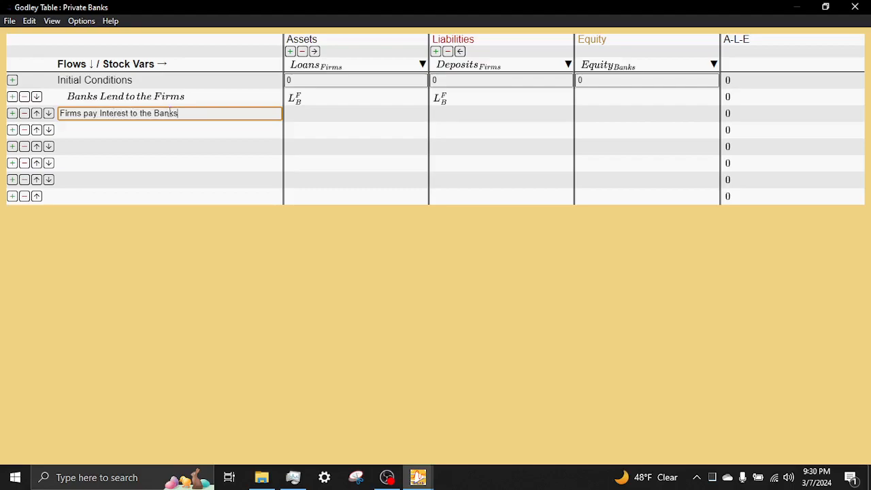
pyautogui.moveTo(188, 114); pyautogui.dragTo(60, 116)
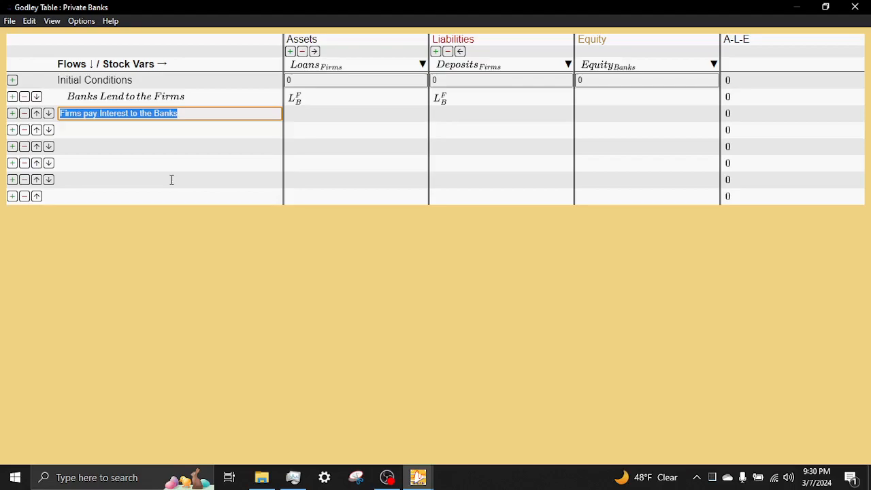
pyautogui.write('It')
pyautogui.write('teres')
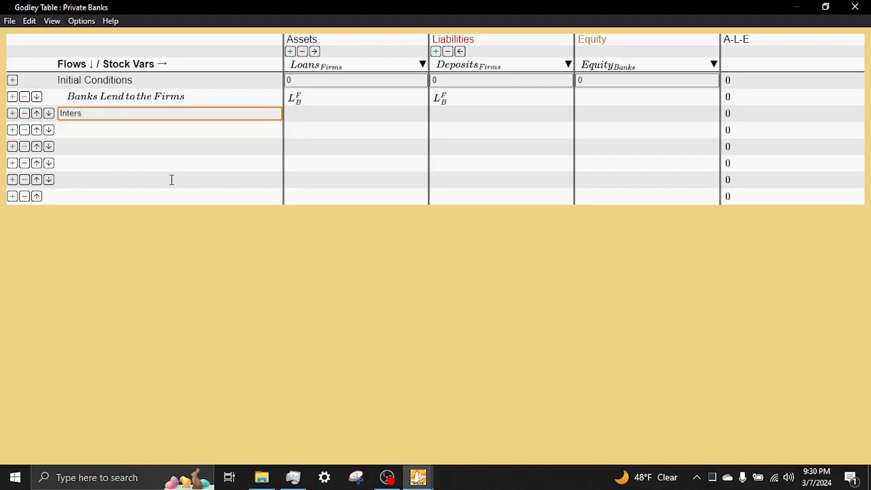
pyautogui.write('t from Firms paid to Banks')
pyautogui.press('Return')
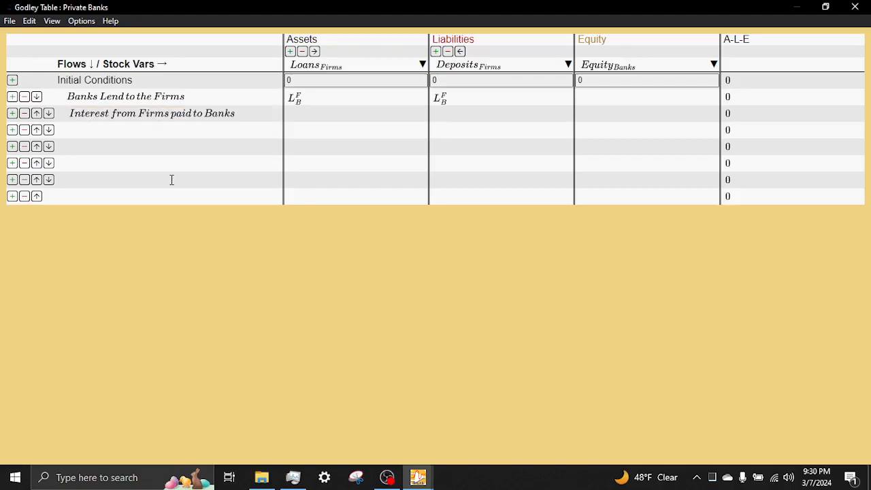
# Enter the flow I_F^B for "Interest from Firms paid to Banks" under both the firms' loans and the banks' equity
pyautogui.click(335, 115)
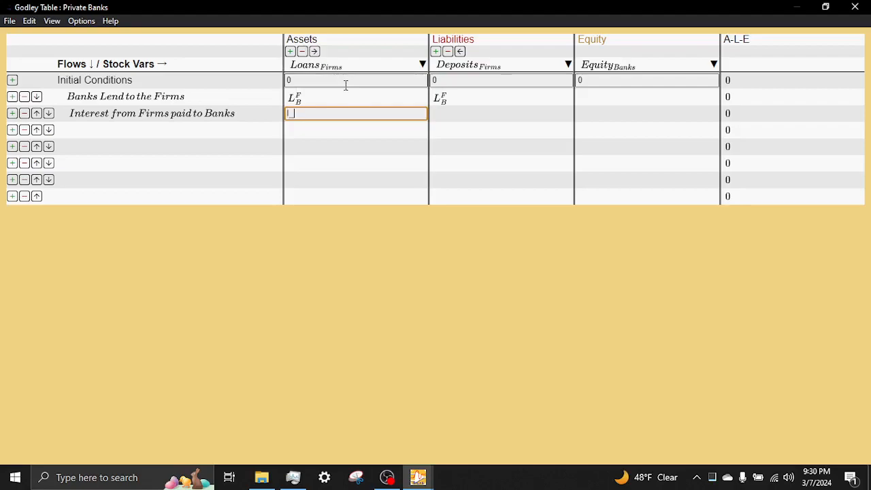
pyautogui.write('I_F^B')
pyautogui.press('Return')
pyautogui.click(471, 119)
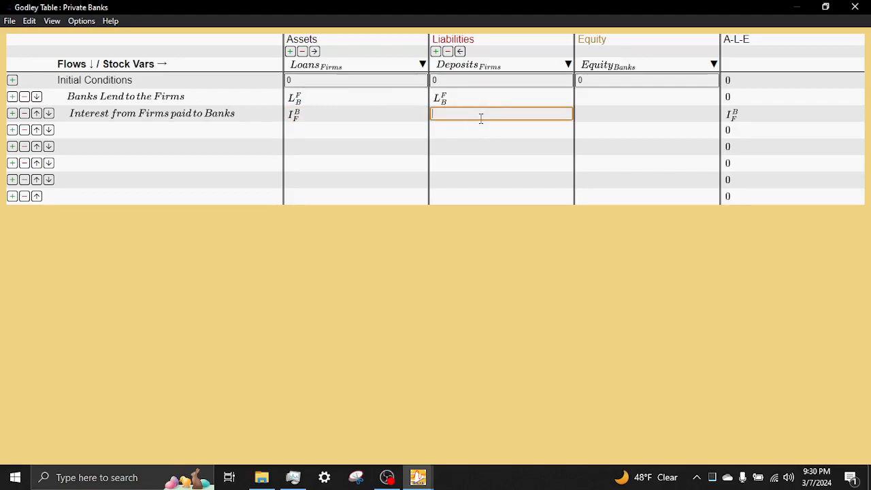
pyautogui.click(631, 114)
pyautogui.click(634, 113)
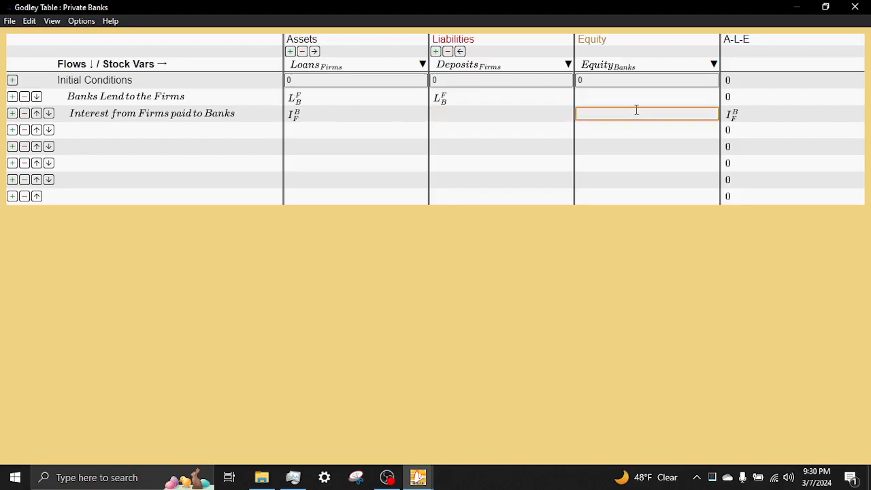
pyautogui.write('I_F^B')
pyautogui.press('Return')
# Name the third flow row "Repayments made by the Firms to the Banks"
pyautogui.click(118, 130)
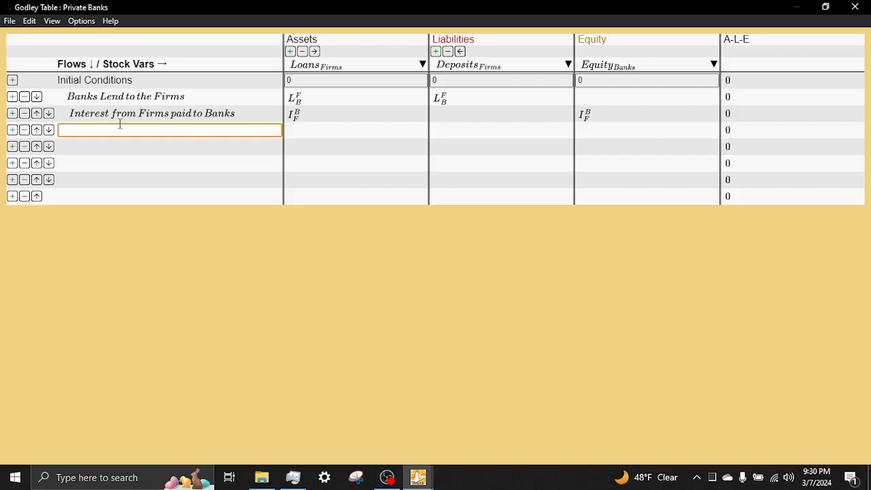
pyautogui.write('repay')
pyautogui.press('BackSpace')
pyautogui.press('BackSpace')
pyautogui.press('BackSpace')
pyautogui.write('Repays')
pyautogui.write('ents made ')
pyautogui.write('y')
pyautogui.press('BackSpace')
pyautogui.write('by the Firms to the Banks')
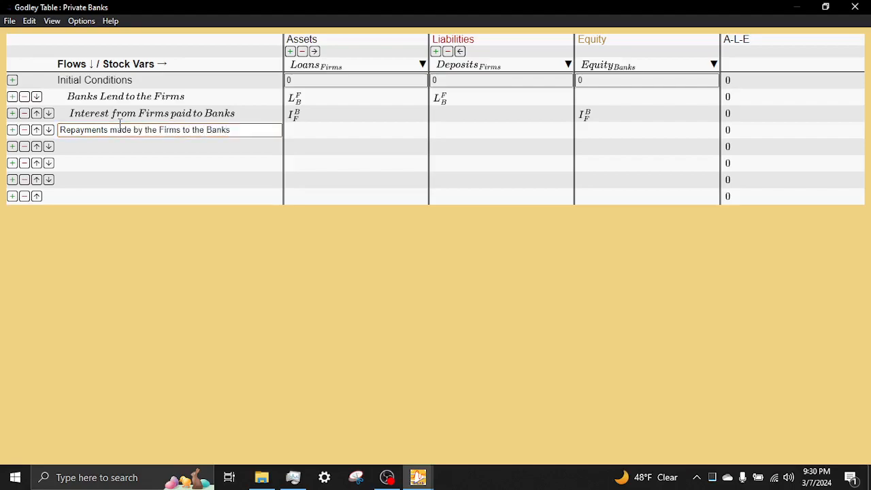
pyautogui.press('Return')
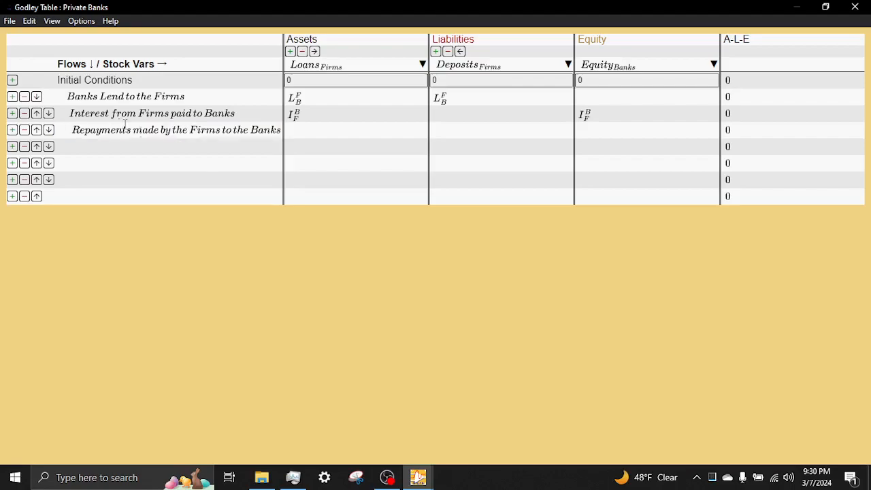
# Enter the flow -R_F^B for the firms' repayments under both the firms' loans and the firms' deposits
pyautogui.click(359, 132)
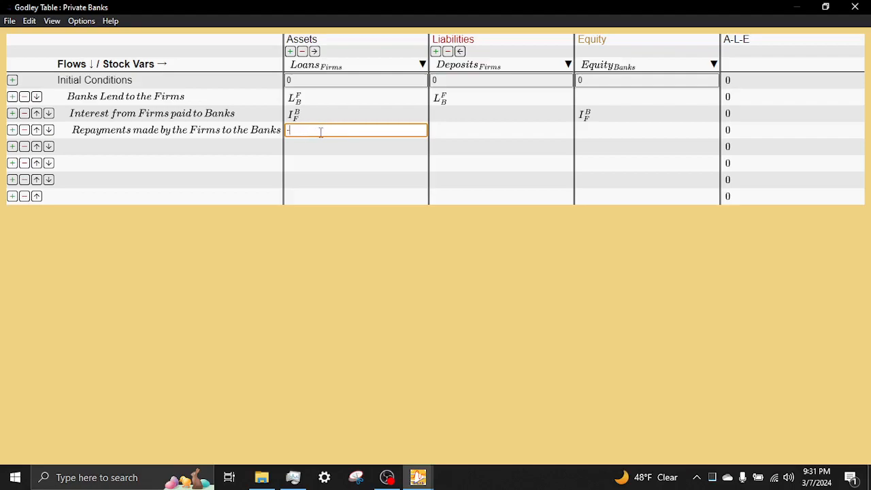
pyautogui.write('R_F^B')
pyautogui.press('Return')
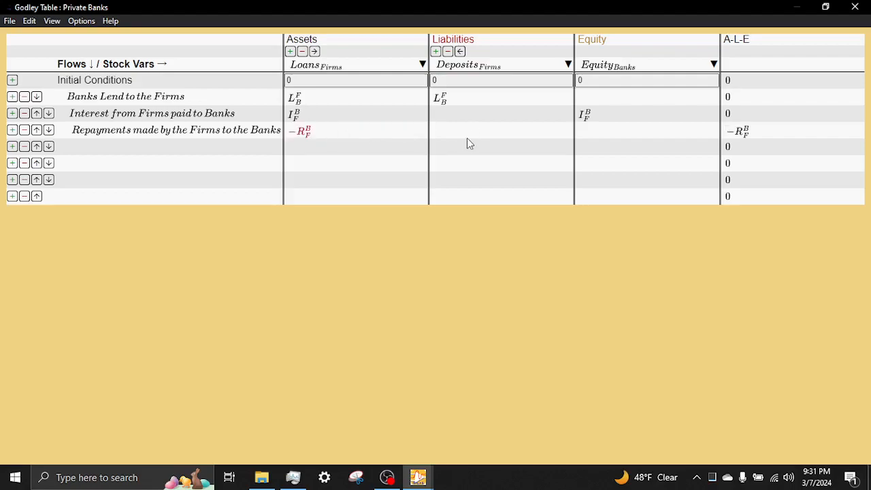
pyautogui.click(469, 130)
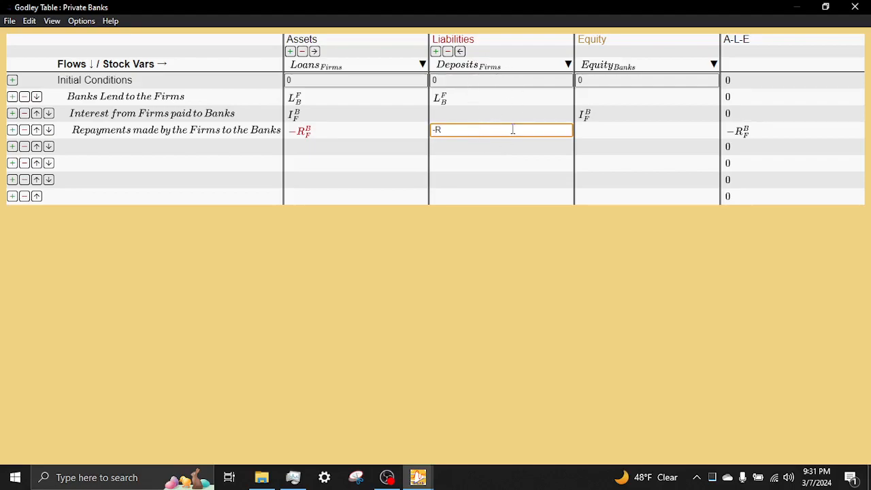
pyautogui.write('F^B')
pyautogui.press('Return')
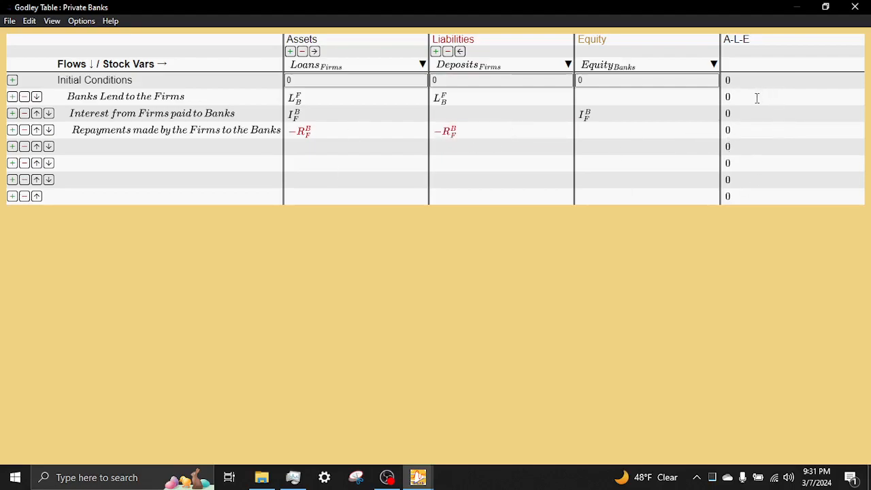
# Name the fourth flow row "Firms pay Workers wages", with Workers capitalized
pyautogui.click(156, 149)
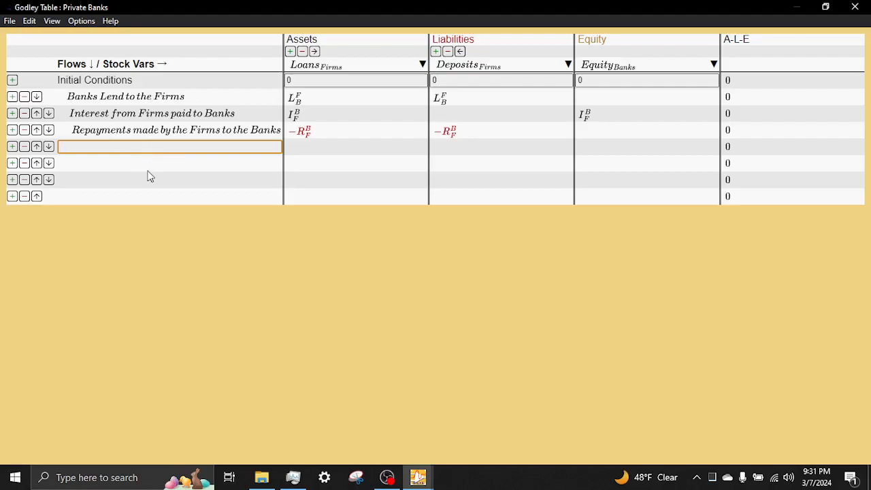
pyautogui.write('Firms pay workers wages')
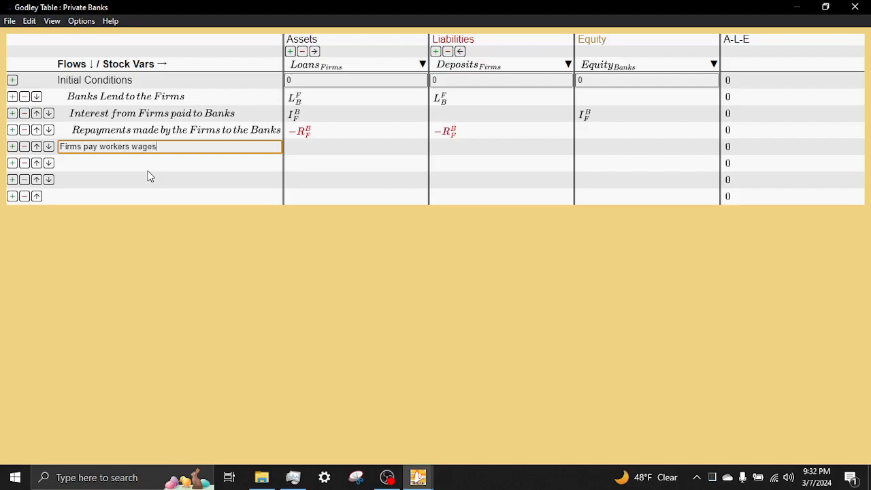
pyautogui.press('Return')
pyautogui.click(136, 145)
pyautogui.press('BackSpace')
pyautogui.write('W')
pyautogui.press('Return')
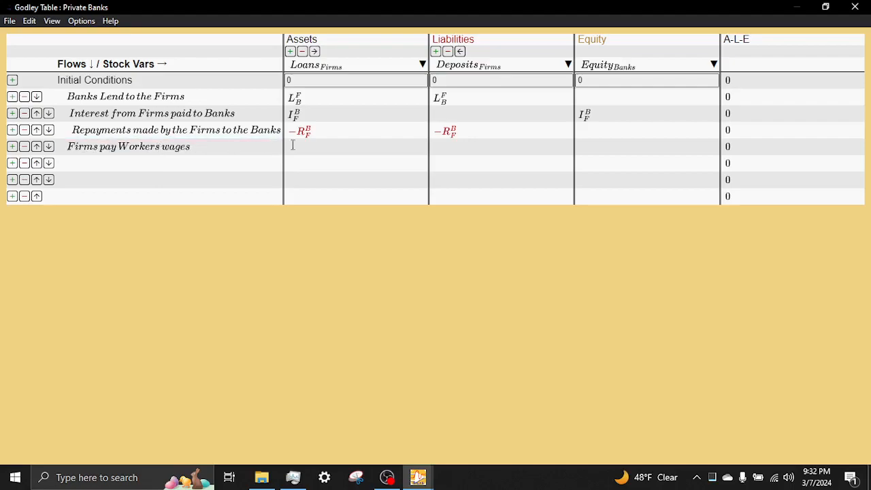
# Add a second liability column and name its stock variable Deposits_{Workers}
pyautogui.click(336, 149)
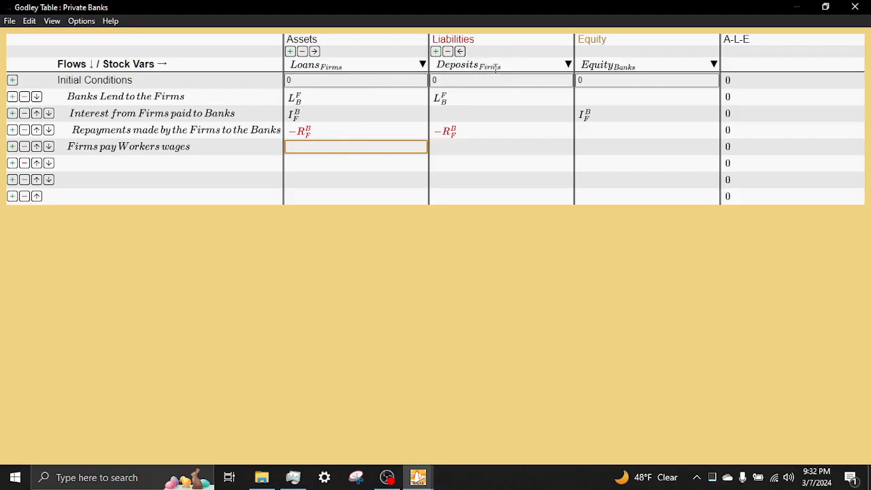
pyautogui.click(436, 53)
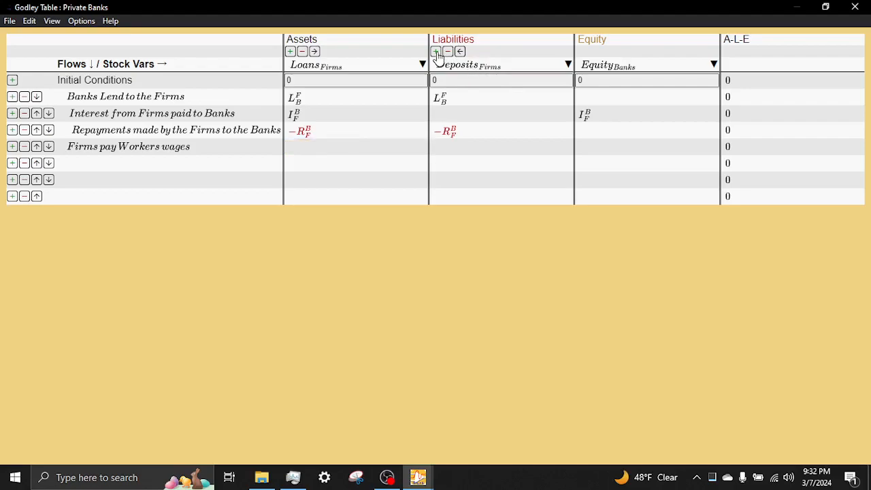
pyautogui.click(535, 64)
pyautogui.write('Deposits')
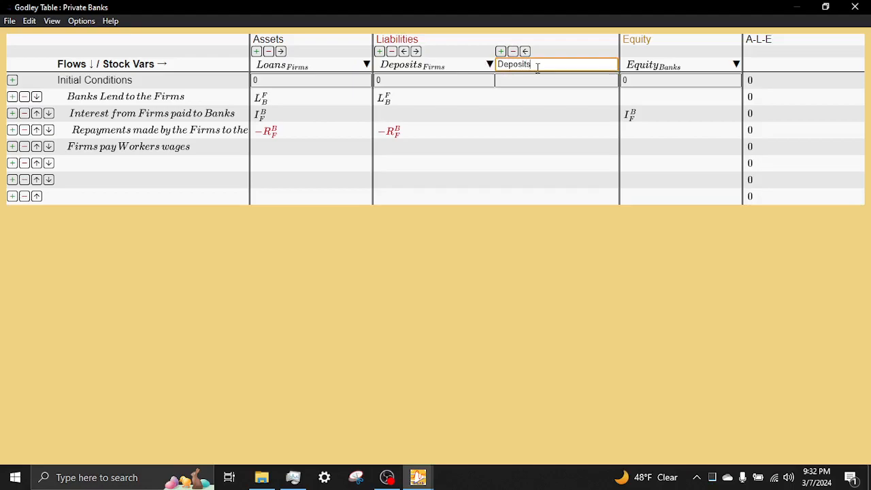
pyautogui.write('_{Workers}')
pyautogui.press('Return')
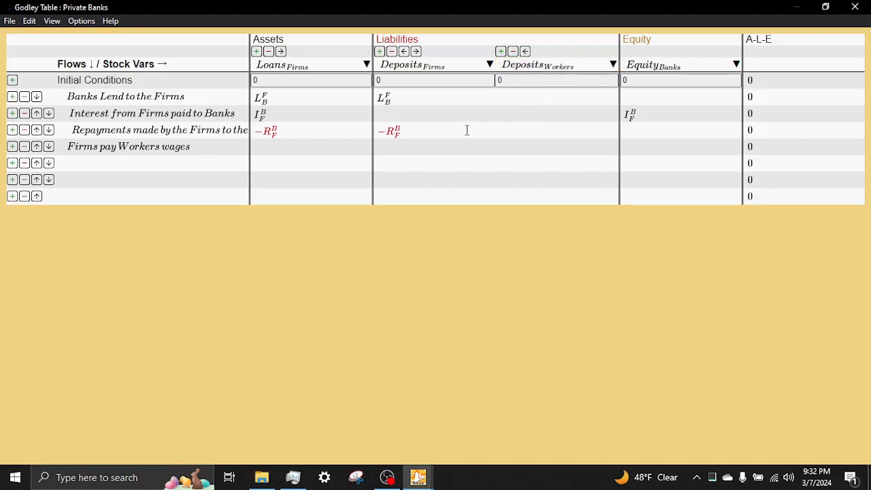
# Reword the wage flow row's name to "Firms pay wages to the Workers"
pyautogui.click(183, 146)
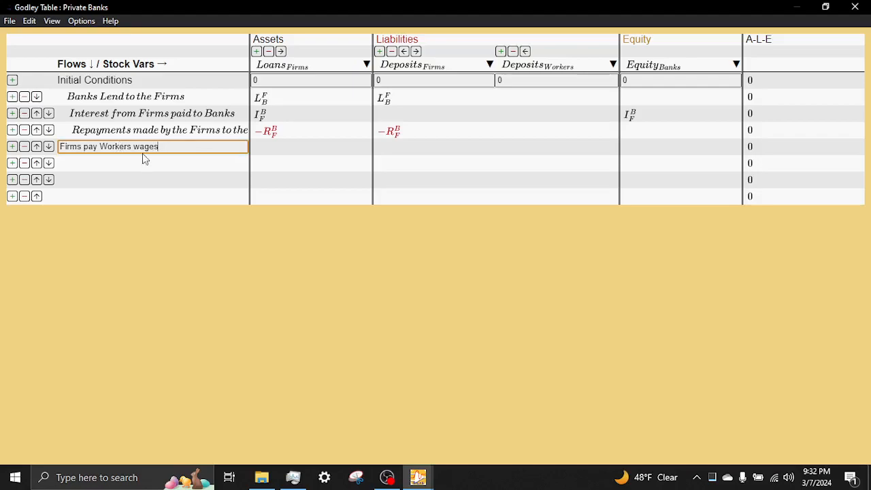
pyautogui.click(182, 164)
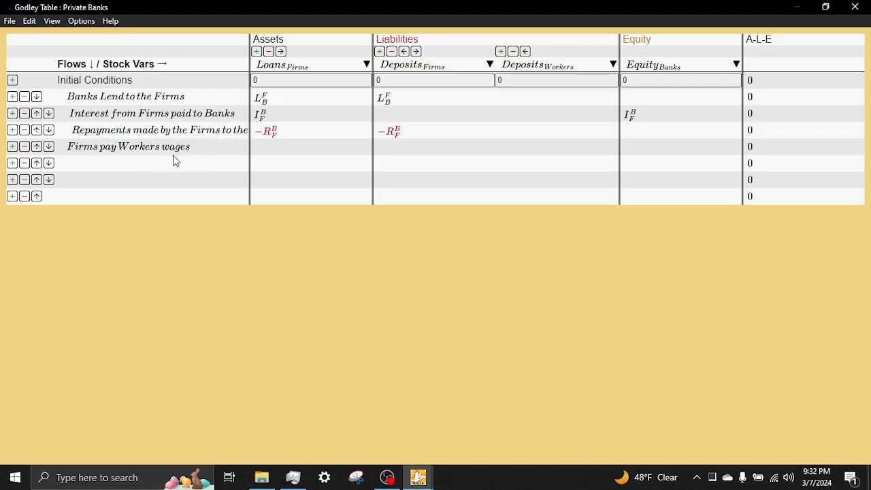
pyautogui.click(198, 147)
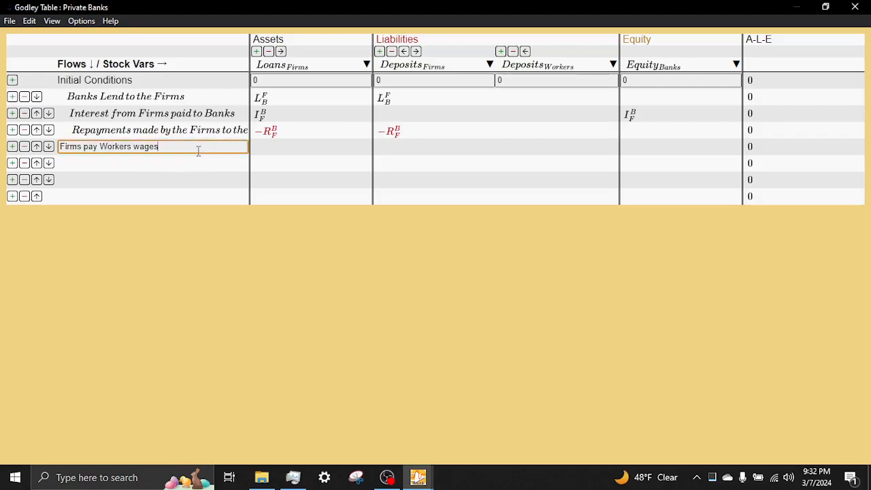
pyautogui.click(107, 146)
pyautogui.click(97, 146)
pyautogui.write('wages to the')
pyautogui.click(233, 147)
pyautogui.press('BackSpace')
pyautogui.press('BackSpace')
pyautogui.press('BackSpace')
pyautogui.press('BackSpace')
pyautogui.press('BackSpace')
pyautogui.press('BackSpace')
pyautogui.press('Return')
# Enter the wage flow as -w under the firms' deposits and w under the workers' deposits
pyautogui.click(469, 145)
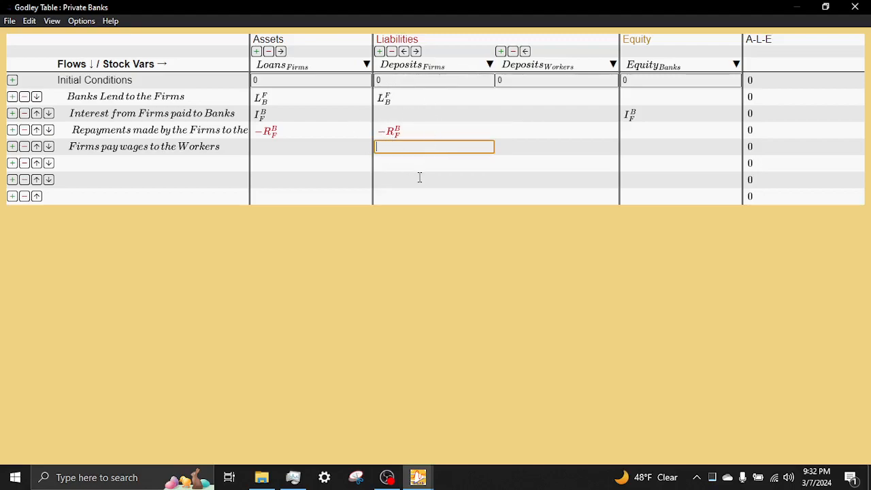
pyautogui.write('-w')
pyautogui.press('Return')
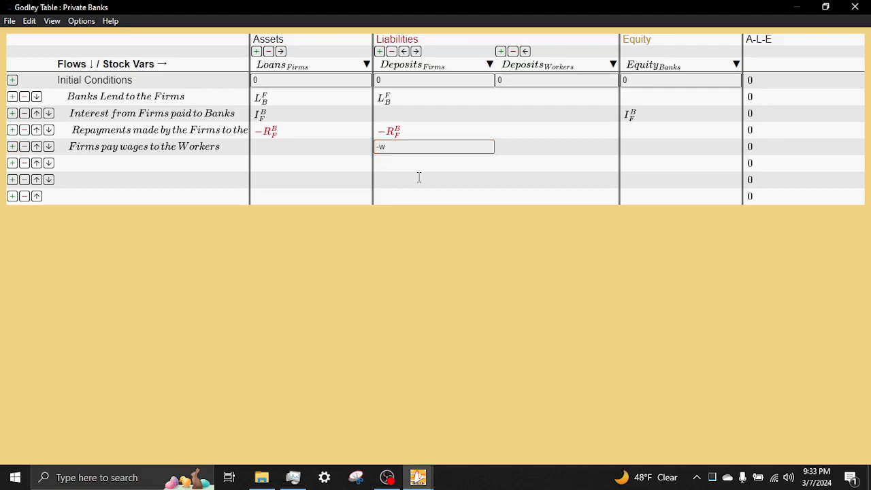
pyautogui.click(524, 147)
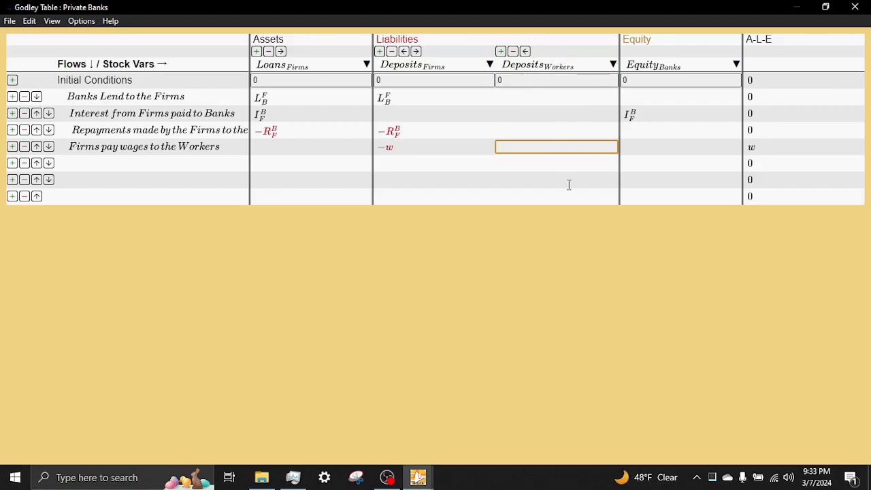
pyautogui.write('w')
pyautogui.press('Return')
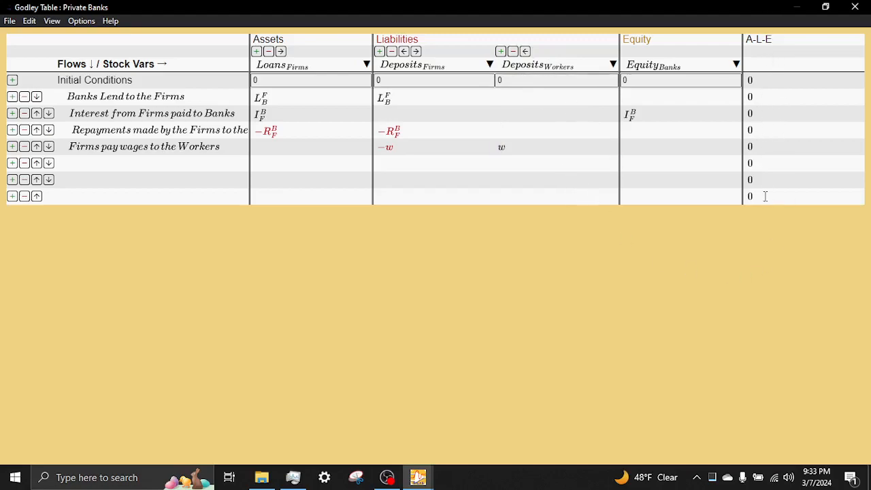
# Name the fifth flow row "Bankers consume"
pyautogui.click(146, 164)
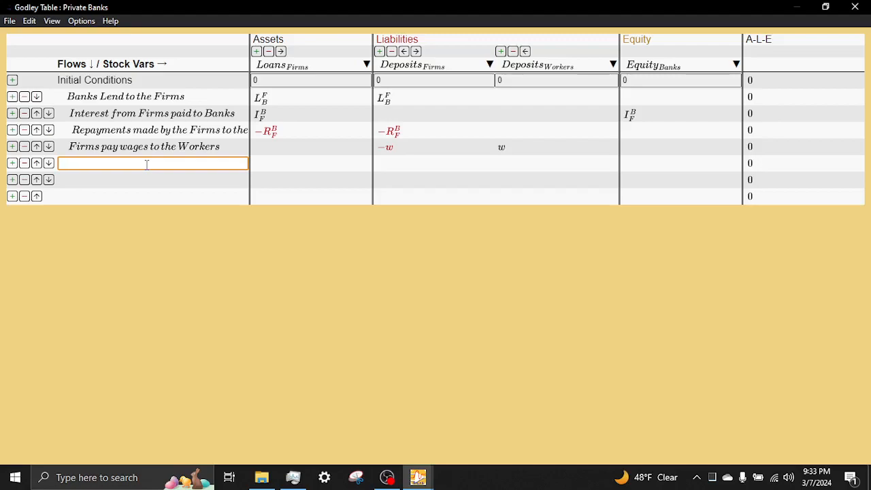
pyautogui.write('bank')
pyautogui.press('BackSpace')
pyautogui.press('BackSpace')
pyautogui.press('BackSpace')
pyautogui.press('BackSpace')
pyautogui.write('Banks')
pyautogui.press('BackSpace')
pyautogui.press('BackSpace')
pyautogui.write('ers consyu')
pyautogui.press('BackSpace')
pyautogui.press('BackSpace')
pyautogui.write('ume')
pyautogui.press('Return')
# Name the sixth flow row "Firm owners consume"
pyautogui.click(112, 179)
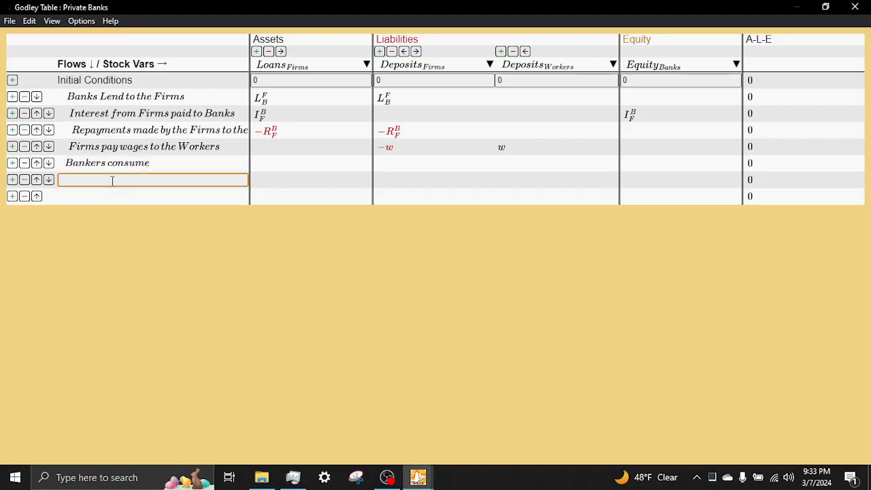
pyautogui.write('Firms')
pyautogui.write('w')
pyautogui.write('nes')
pyautogui.press('BackSpace')
pyautogui.write('rs consume')
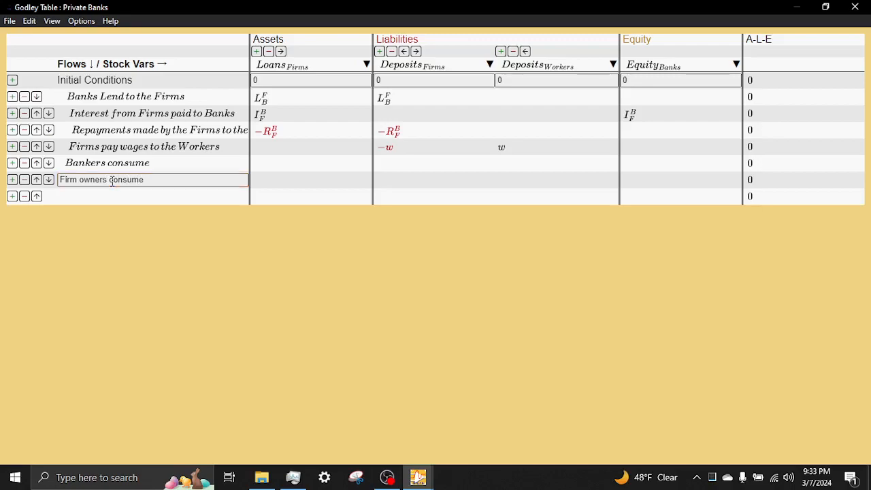
pyautogui.press('Return')
# Name the last flow row "Workers consume"
pyautogui.click(113, 195)
pyautogui.write('Work')
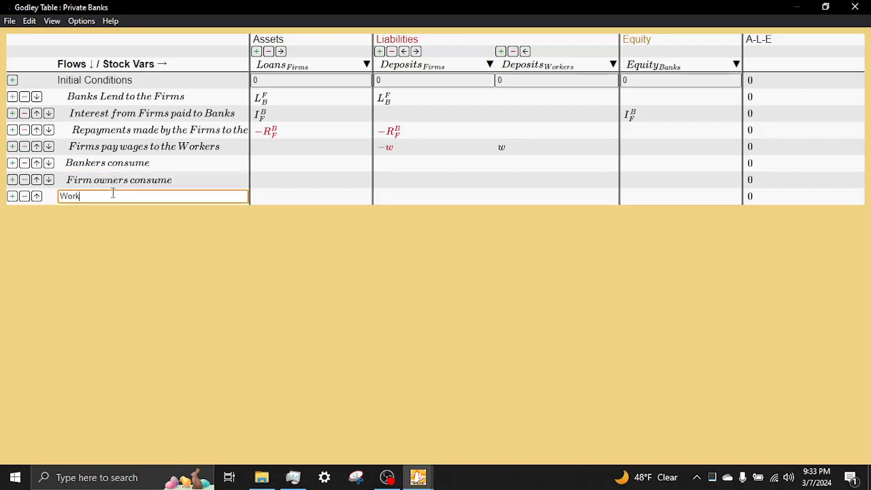
pyautogui.write('ers consume')
pyautogui.press('Return')
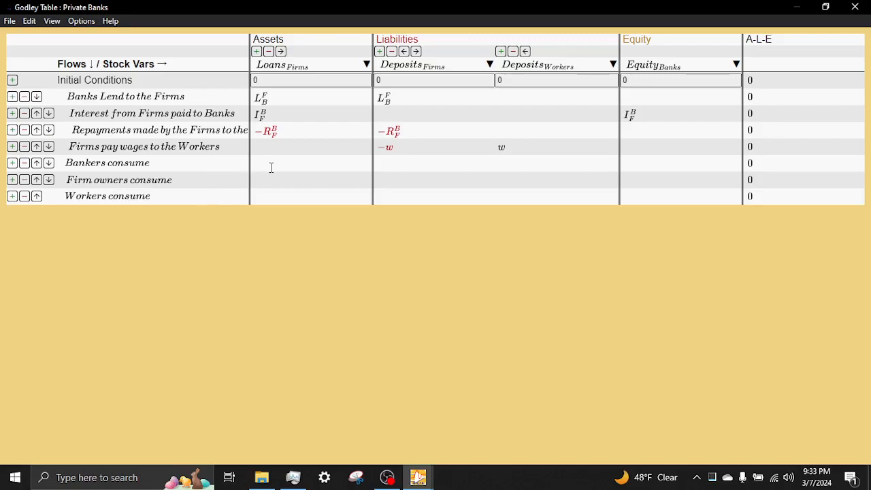
# Enter the flow -C_B for "Bankers consume" under the banks' equity
pyautogui.click(678, 163)
pyautogui.write('-C_B')
pyautogui.press('Return')
# Enter the "Firm owners consume" flow as -C_F under the firms' deposits and C_F under the banks' equity
pyautogui.click(407, 178)
pyautogui.write('-C')
pyautogui.press('Return')
pyautogui.click(682, 181)
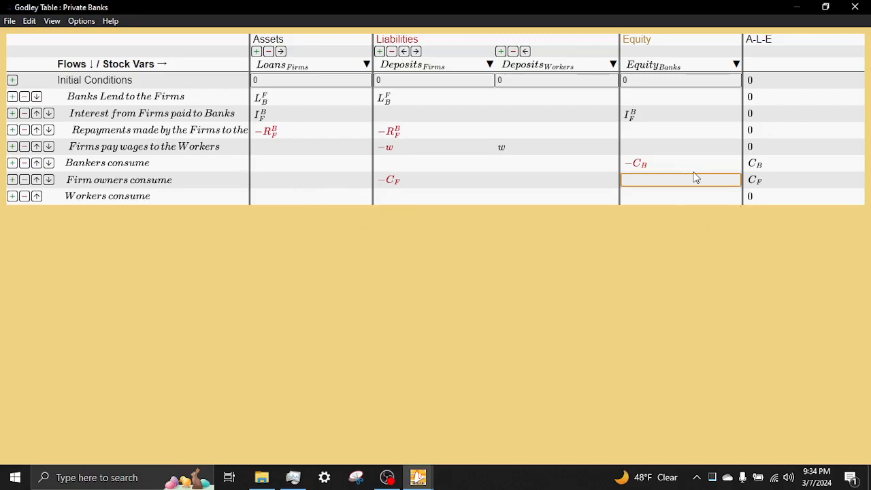
pyautogui.write('C_f')
pyautogui.press('Return')
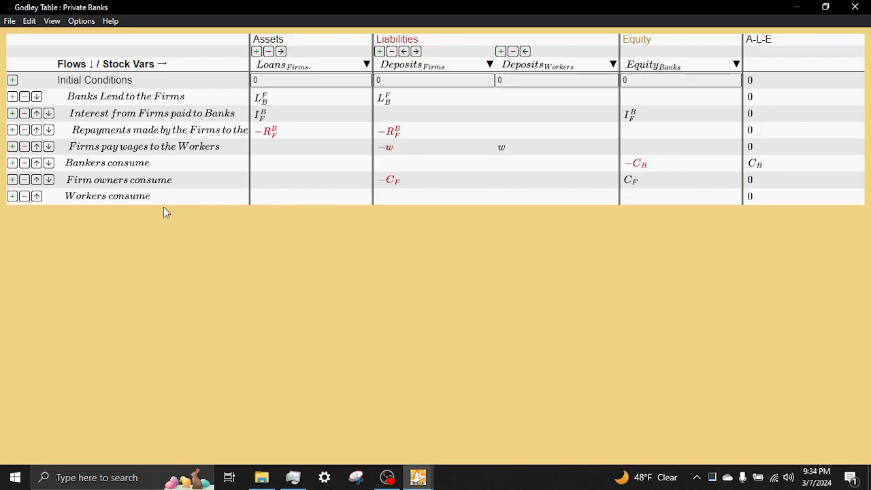
# Enter the flow -C_W for "Workers consume" under the workers' deposits
pyautogui.click(537, 196)
pyautogui.write('-C_W')
pyautogui.press('Return')
pyautogui.click(657, 198)
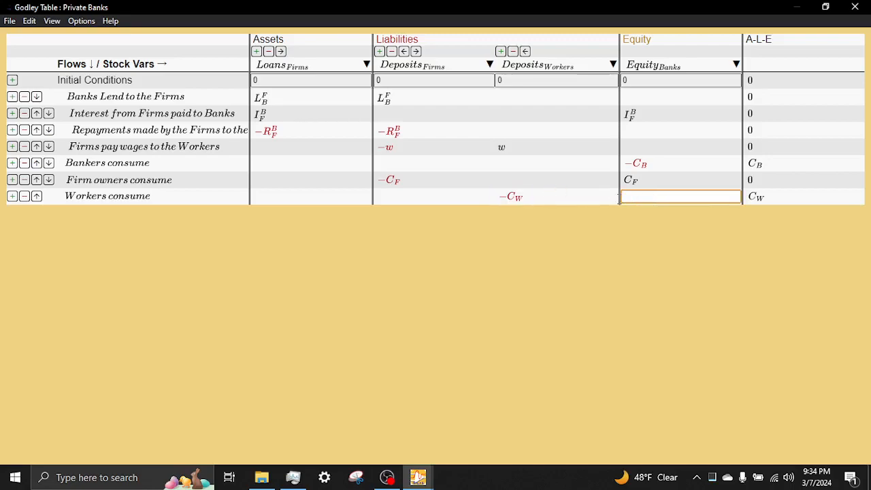
pyautogui.click(411, 197)
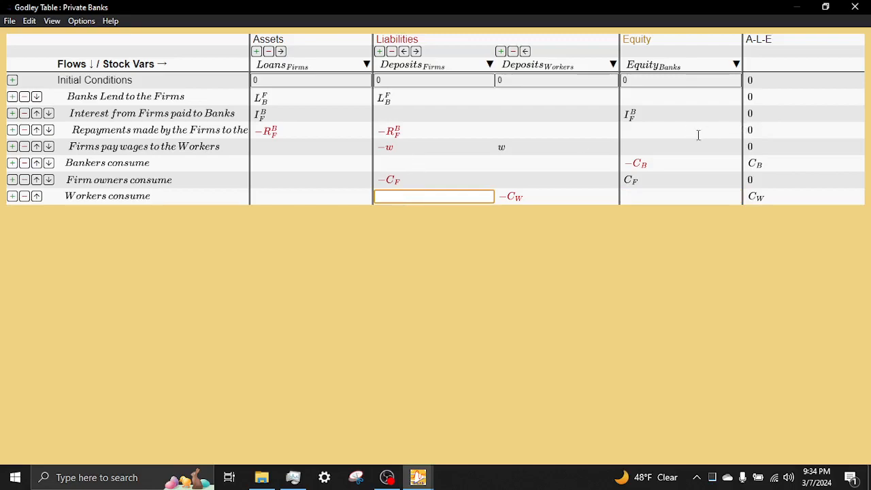
# Enter the balancing flow C_B for "Bankers consume" under the firms' deposits
pyautogui.click(663, 161)
pyautogui.click(664, 164)
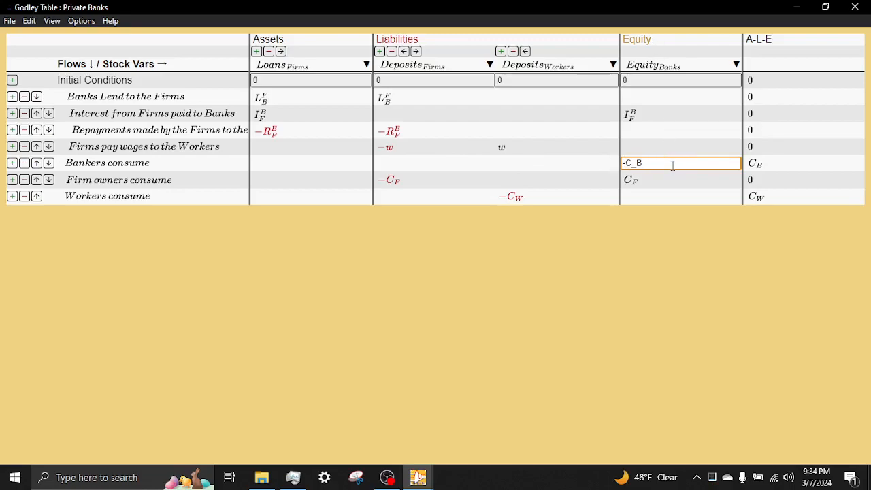
pyautogui.click(407, 164)
pyautogui.click(407, 163)
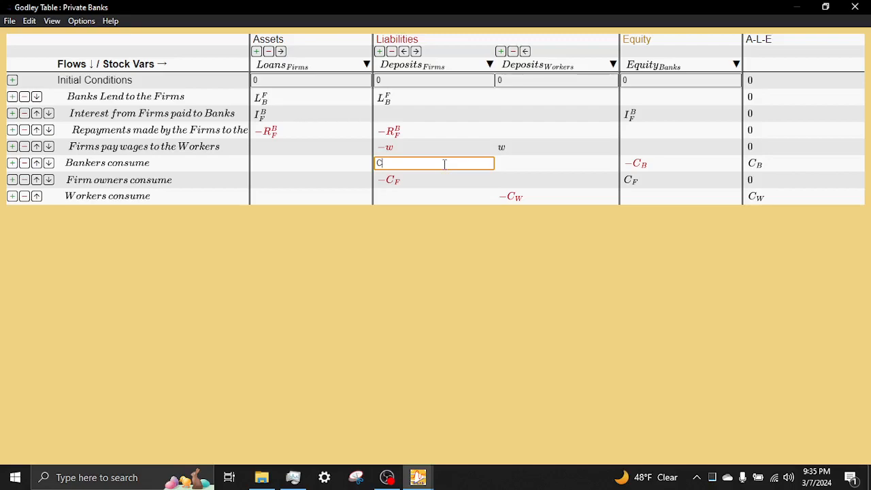
pyautogui.press('Return')
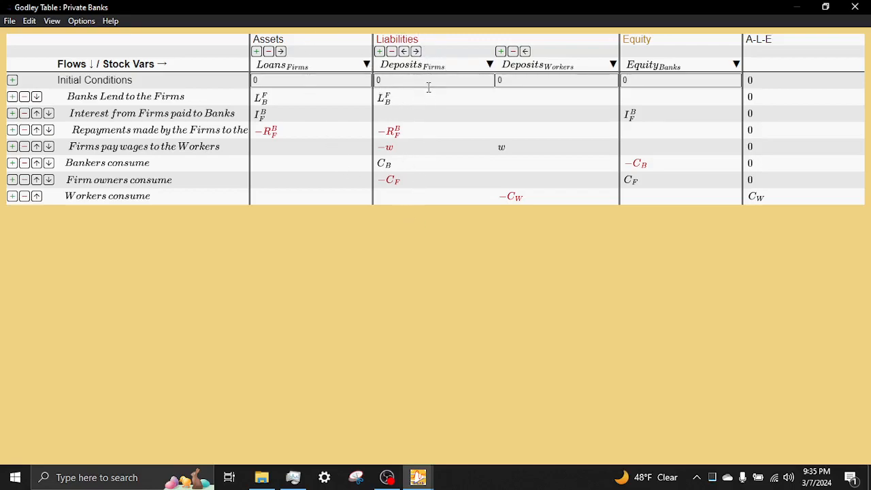
# Enter C_W for "Workers consume" under the firms' deposits and move that row above "Firm owners consume"
pyautogui.click(410, 199)
pyautogui.write('C_W')
pyautogui.press('Return')
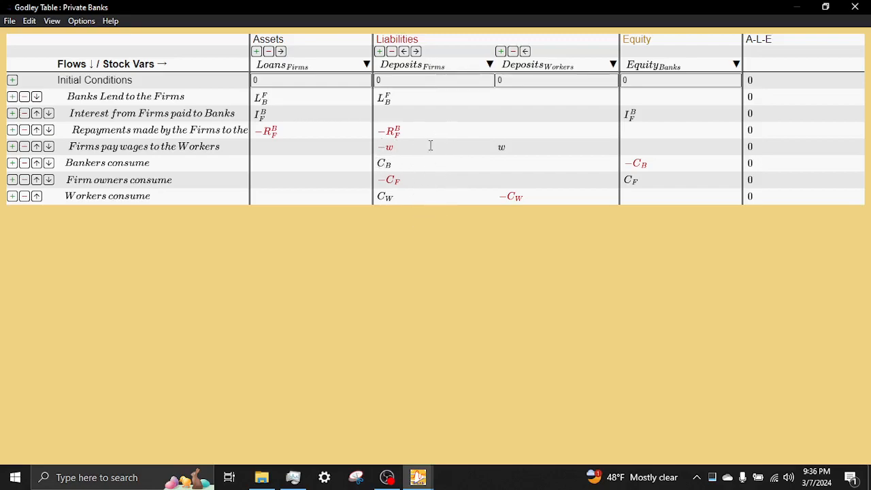
pyautogui.click(37, 197)
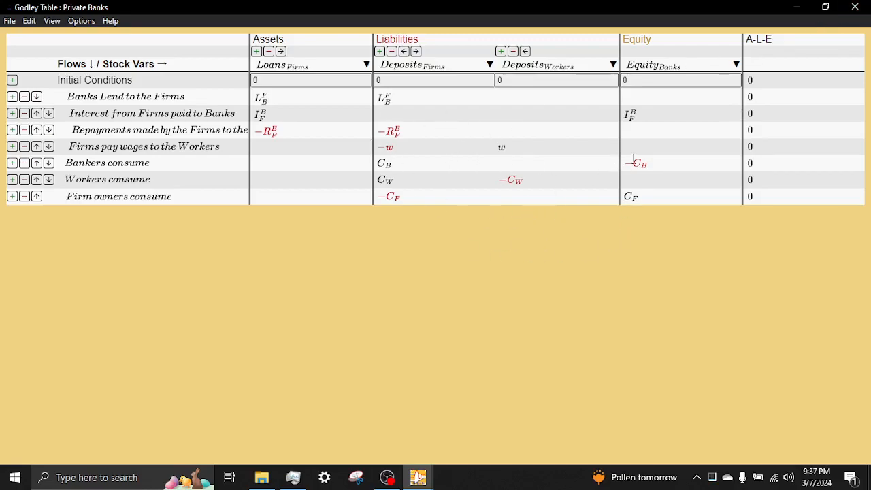
# Set the initial conditions of the firms' loans to 100 and the firms' deposits to 50
pyautogui.click(307, 79)
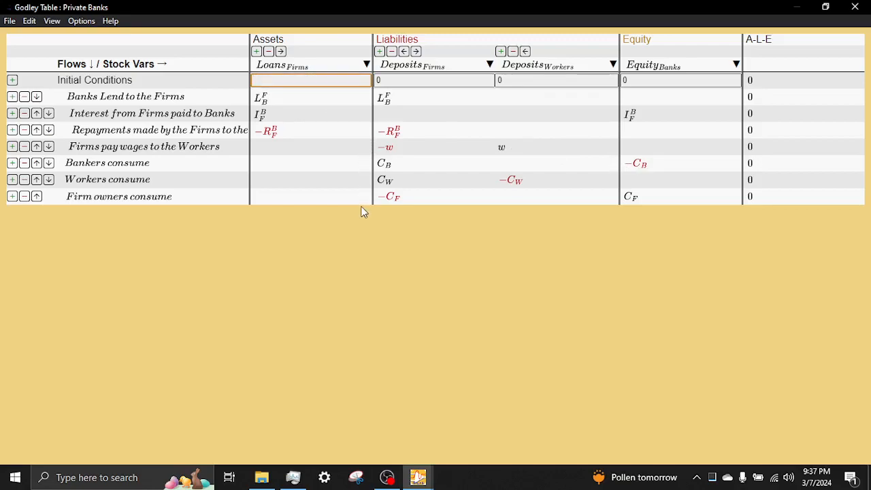
pyautogui.press('Return')
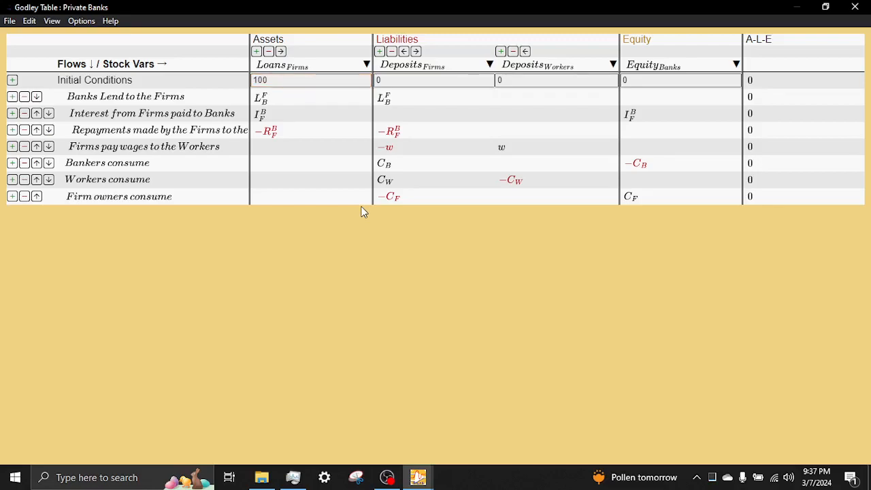
pyautogui.click(421, 82)
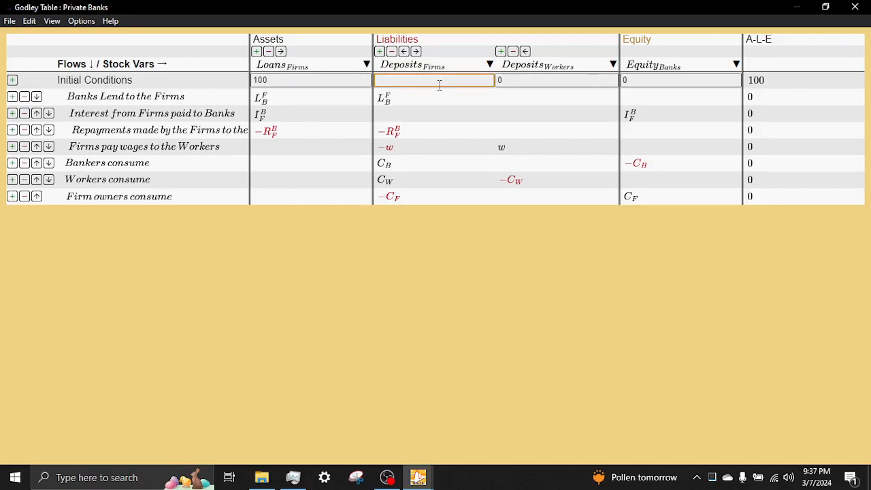
pyautogui.press('BackSpace')
pyautogui.press('BackSpace')
pyautogui.write('50')
pyautogui.press('Return')
# Set the initial conditions of the workers' deposits to 20 and the banks' equity to 30
pyautogui.click(582, 82)
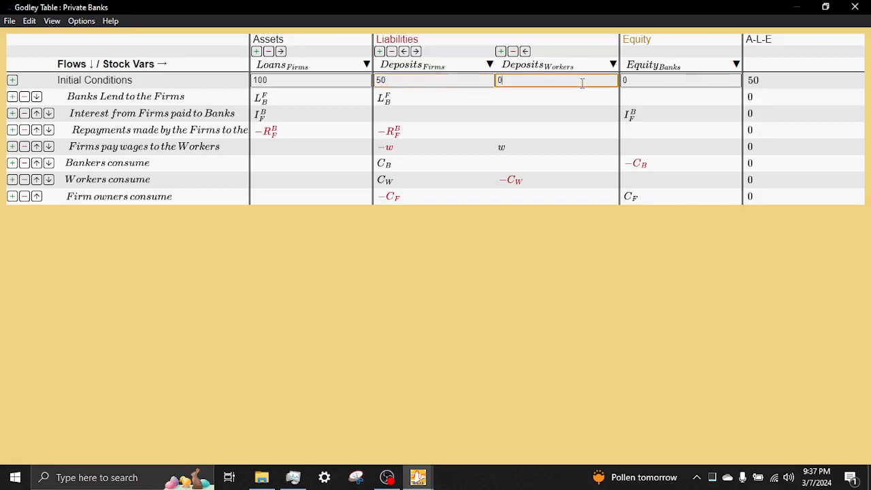
pyautogui.write('20')
pyautogui.press('Tab')
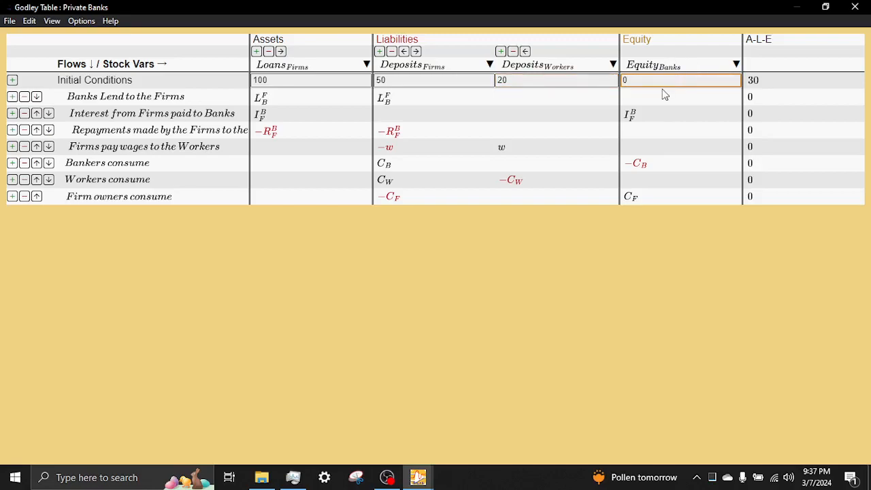
pyautogui.press('BackSpace')
pyautogui.write('3')
pyautogui.press('Return')
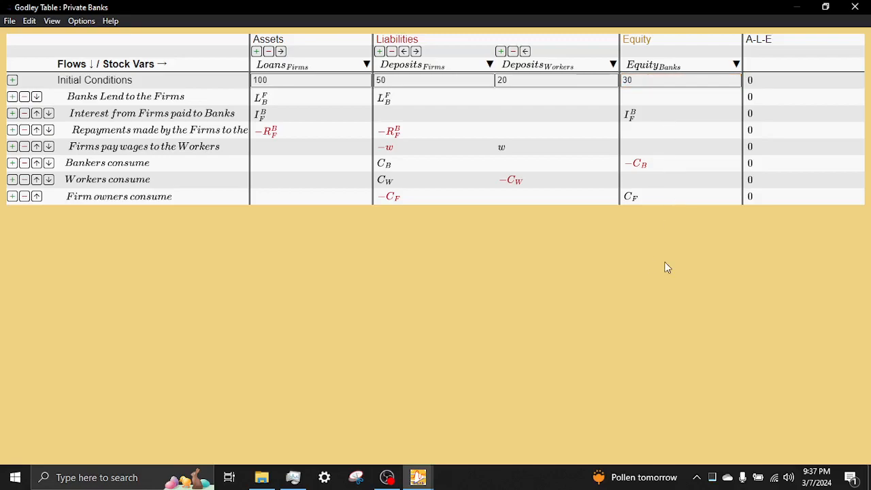
# Close the Private Banks table and open the Private Firms Godley table from the canvas for editing
pyautogui.click(854, 7)
pyautogui.moveTo(701, 229); pyautogui.dragTo(445, 233)
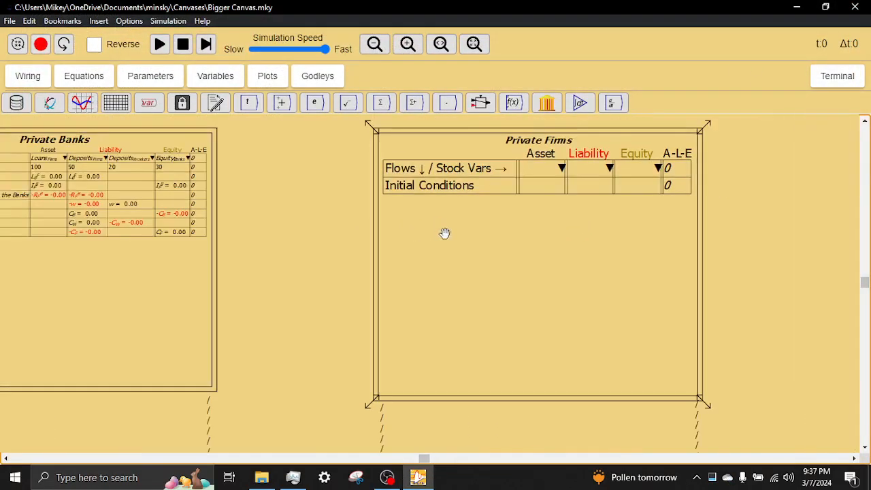
pyautogui.moveTo(756, 270); pyautogui.dragTo(437, 265)
pyautogui.moveTo(715, 288); pyautogui.dragTo(456, 267)
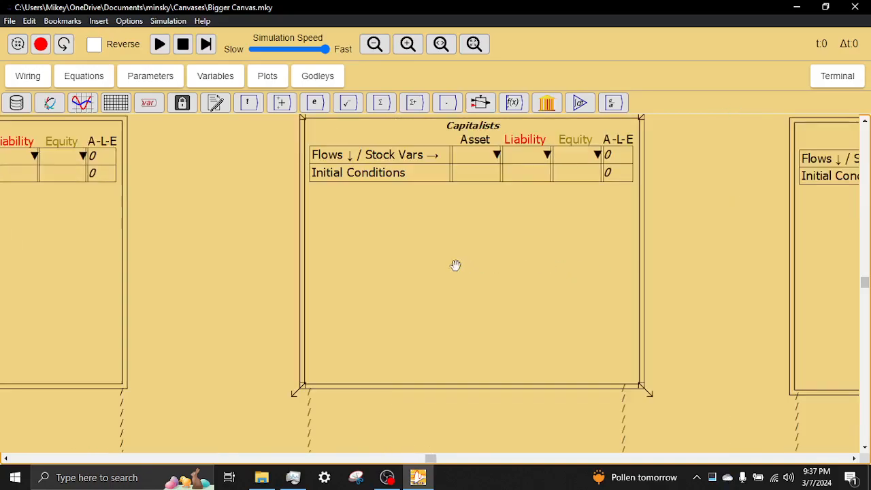
pyautogui.moveTo(646, 205); pyautogui.dragTo(418, 240)
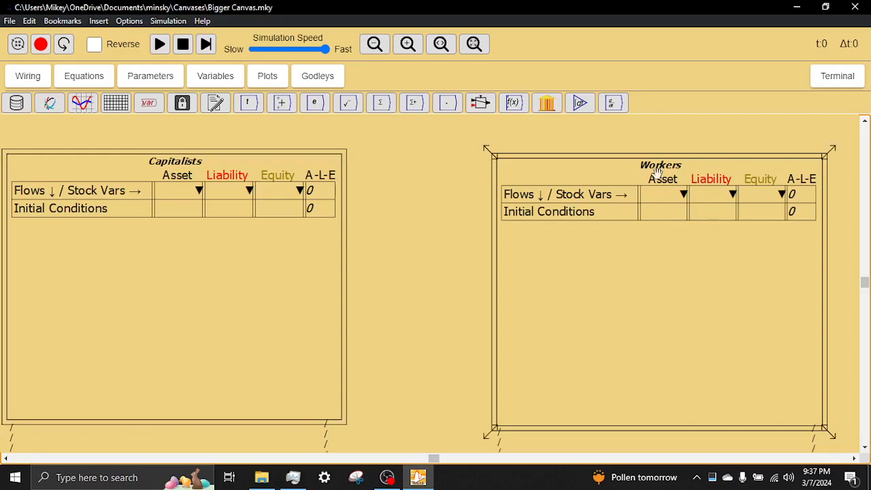
pyautogui.moveTo(258, 284); pyautogui.dragTo(543, 274)
pyautogui.moveTo(243, 263); pyautogui.dragTo(614, 262)
pyautogui.doubleClick(297, 249)
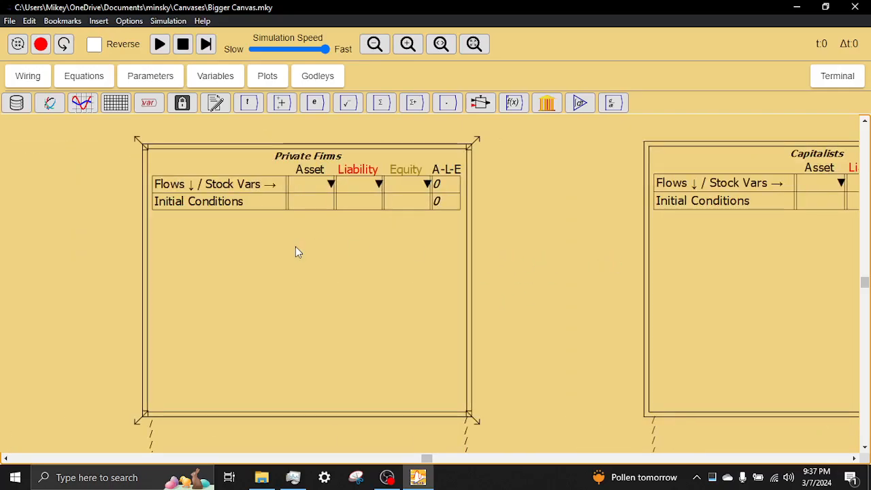
pyautogui.click(642, 51)
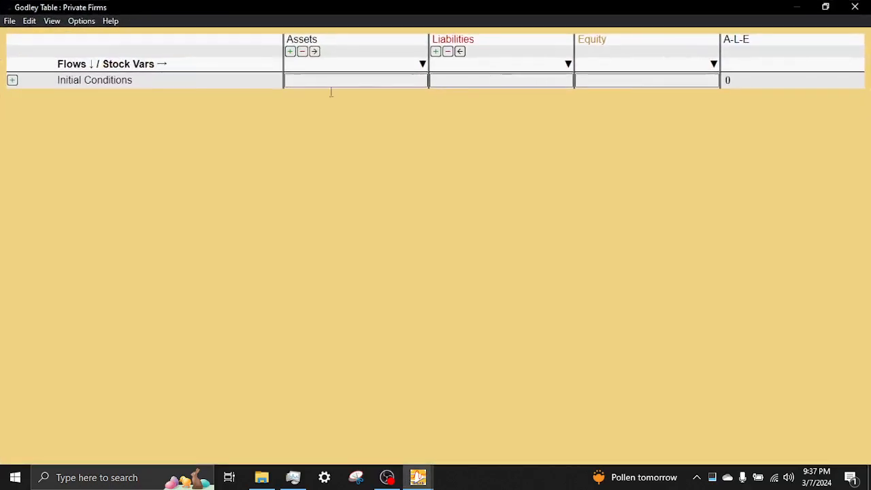
# Assign the existing Deposits_{Firms} stock to the asset column of the Private Firms table
pyautogui.click(424, 66)
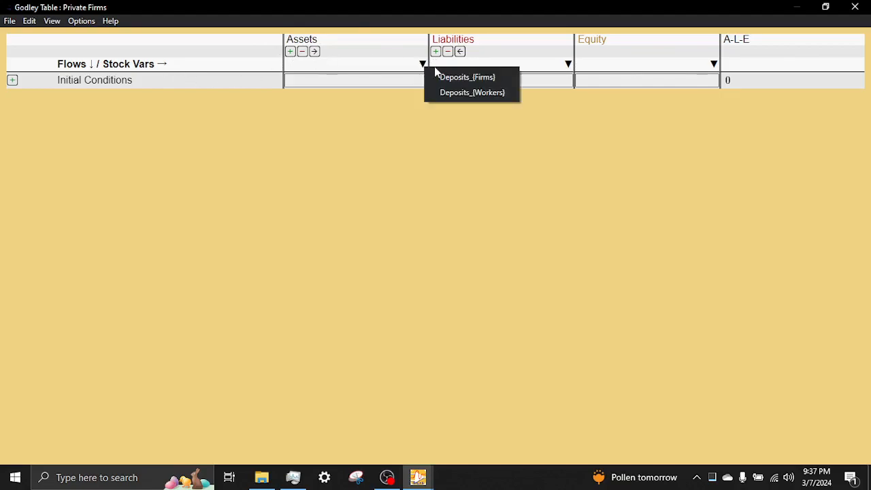
pyautogui.click(465, 80)
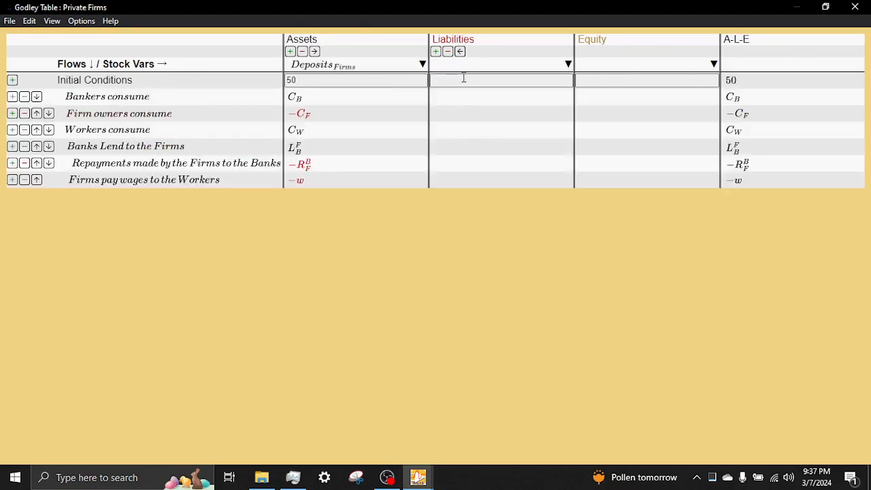
pyautogui.click(423, 66)
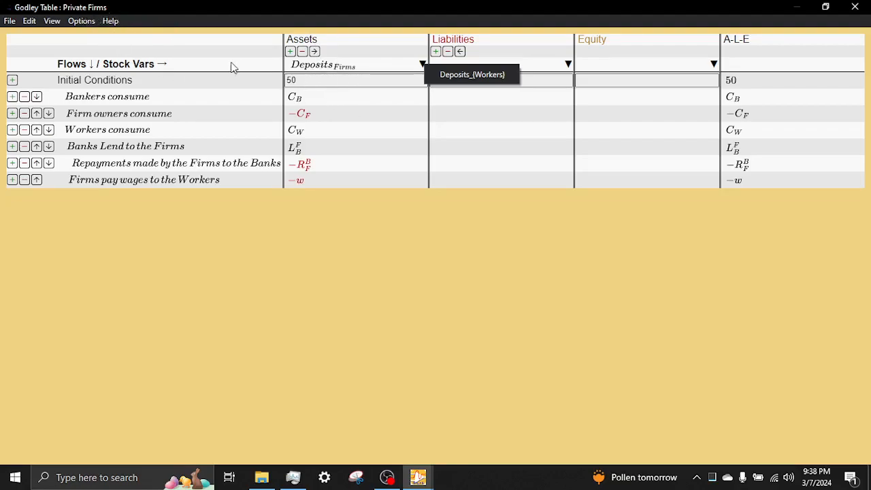
pyautogui.click(234, 28)
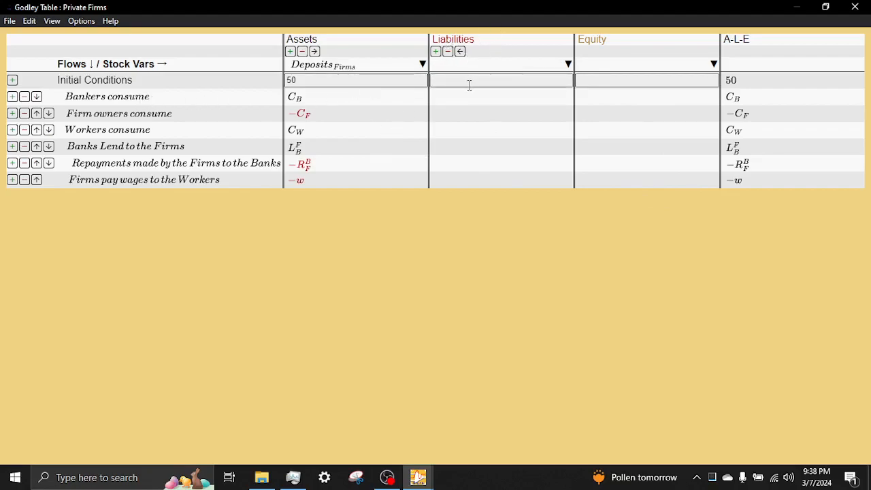
# Enter L_B^F for "Banks Lend to the Firms" and R_F^B for the firms' repayments in the liability column
pyautogui.click(472, 146)
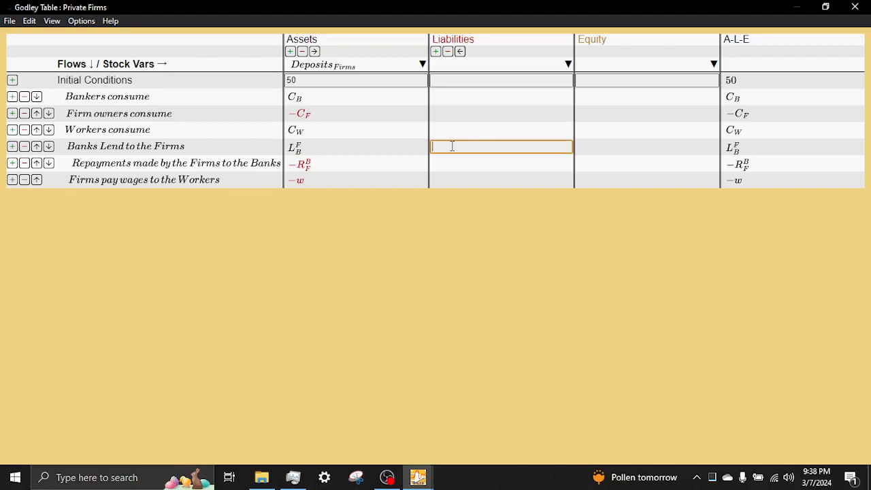
pyautogui.write('L_B^F')
pyautogui.press('Return')
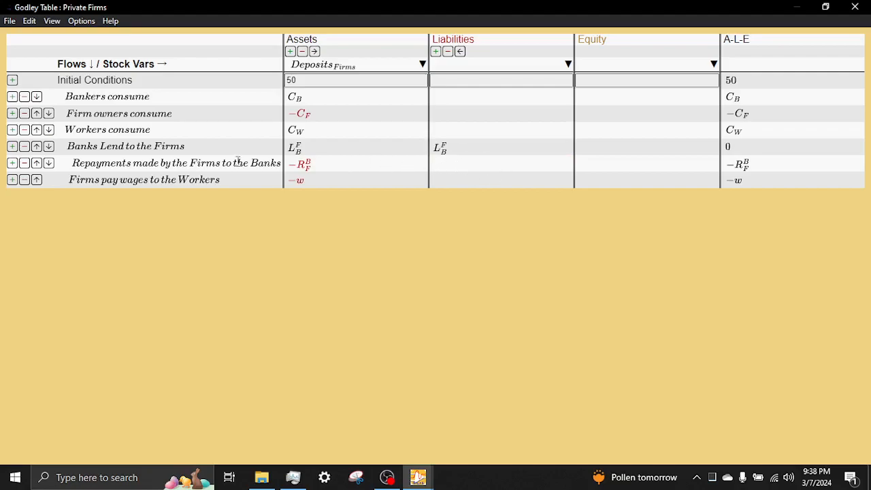
pyautogui.click(480, 162)
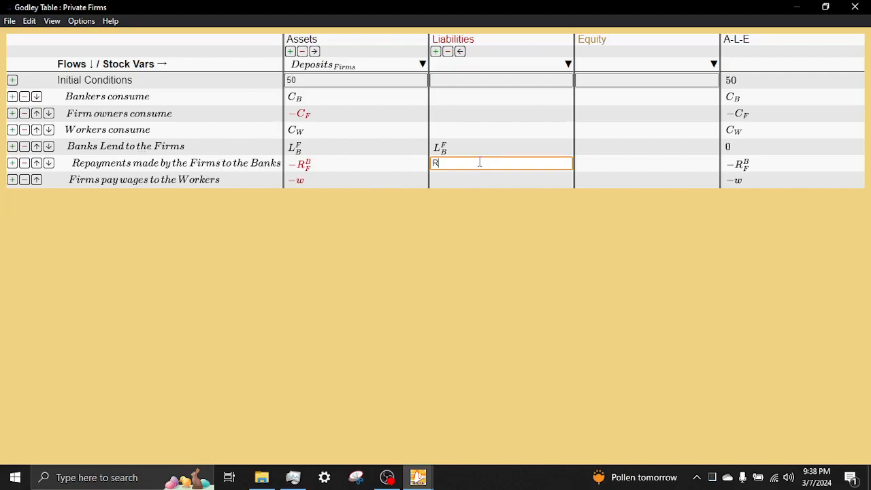
pyautogui.write('R_F^B')
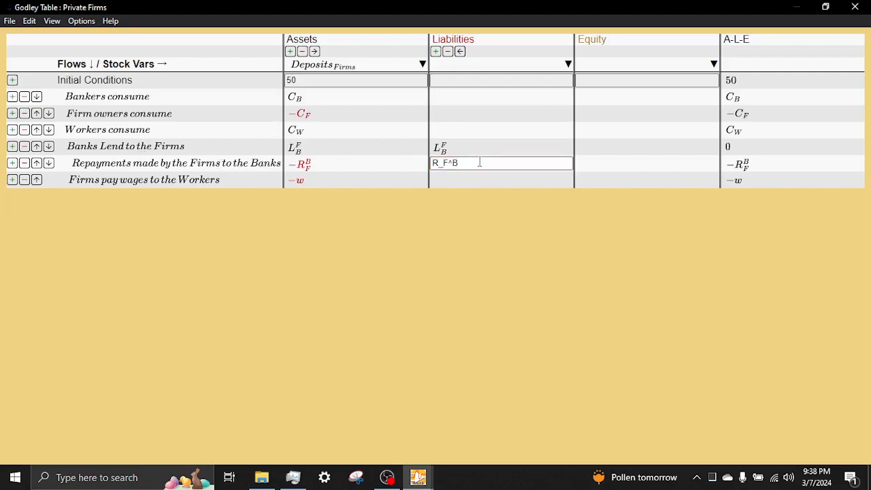
pyautogui.press('Return')
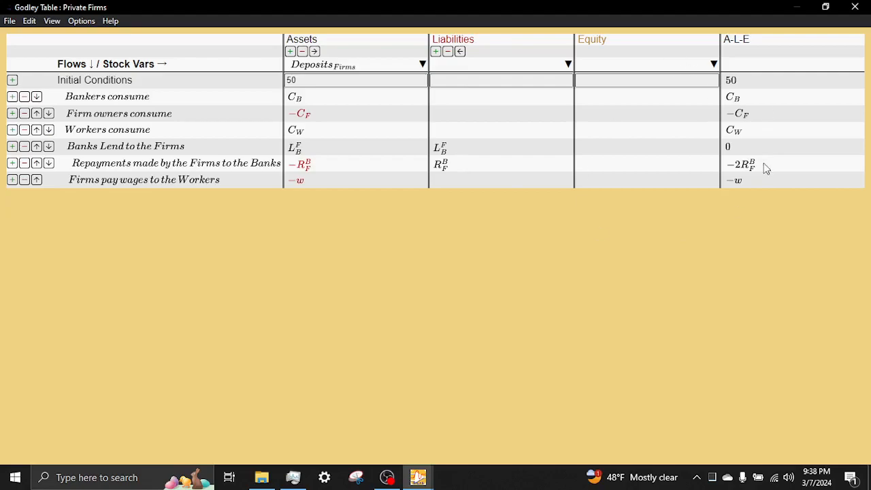
# Assign the existing Loans_{Firms} stock to the liability column of the Private Firms table
pyautogui.click(492, 67)
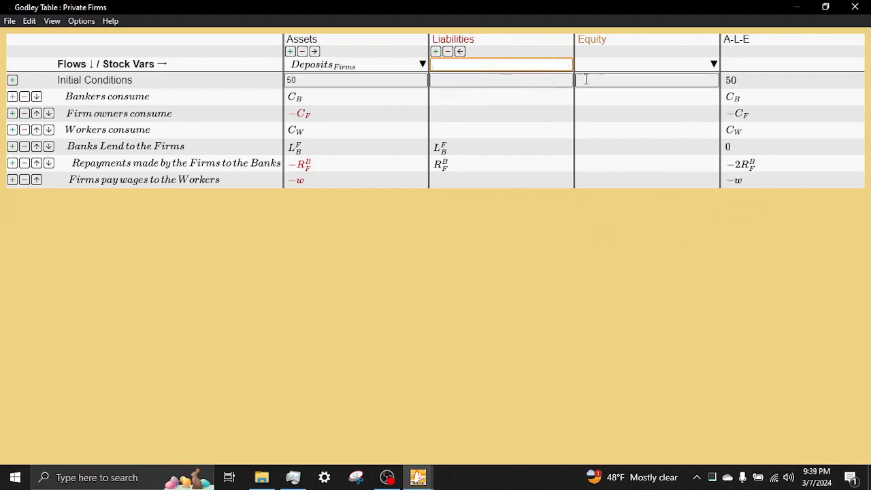
pyautogui.click(566, 52)
pyautogui.click(571, 129)
pyautogui.click(593, 77)
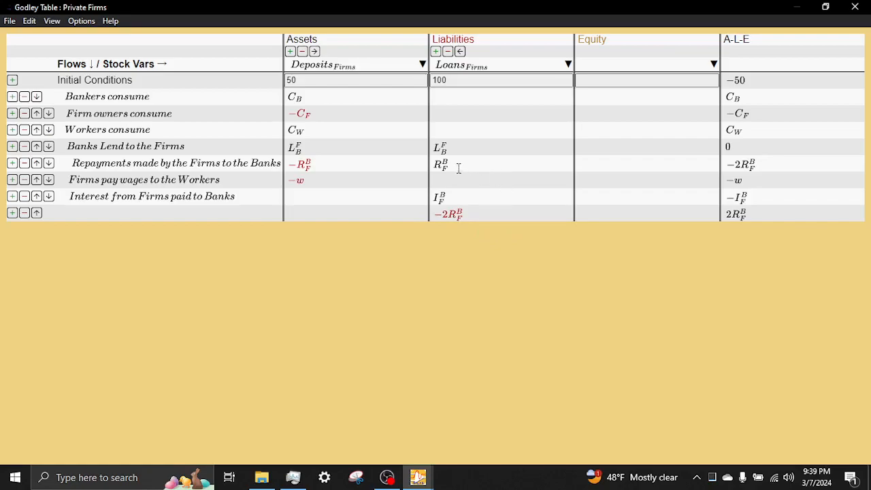
# Change the repayments flow under the firms' loans to -R_F^B and delete the unnamed -2R_F^B row
pyautogui.click(483, 163)
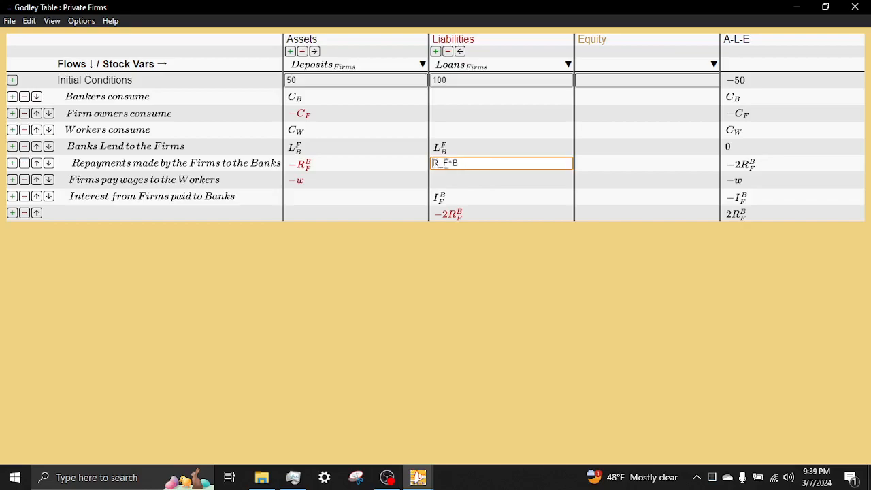
pyautogui.press('Home')
pyautogui.write('-')
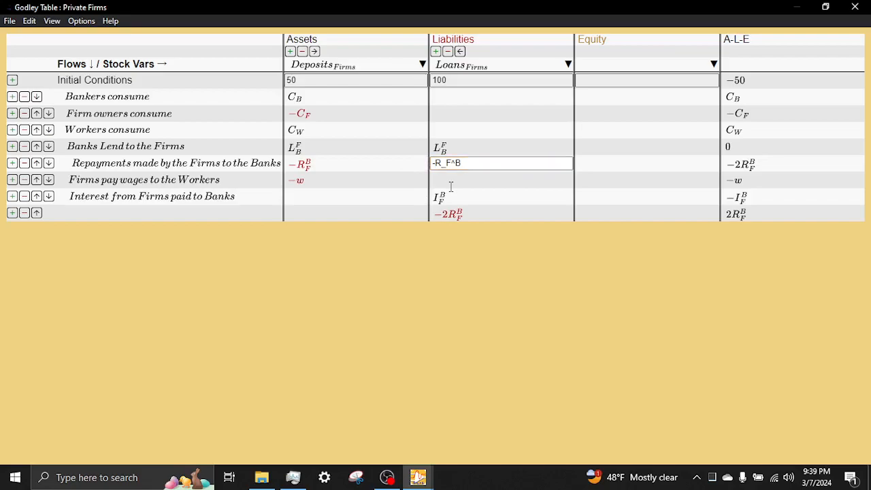
pyautogui.press('Return')
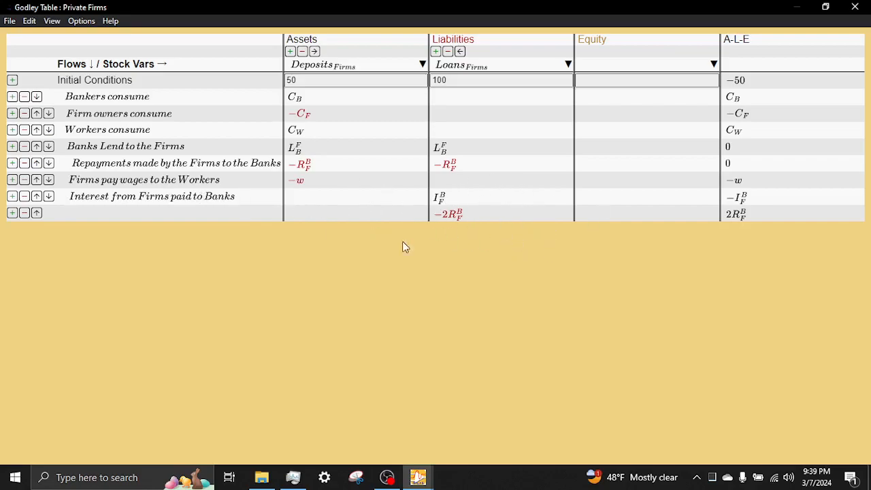
pyautogui.click(24, 214)
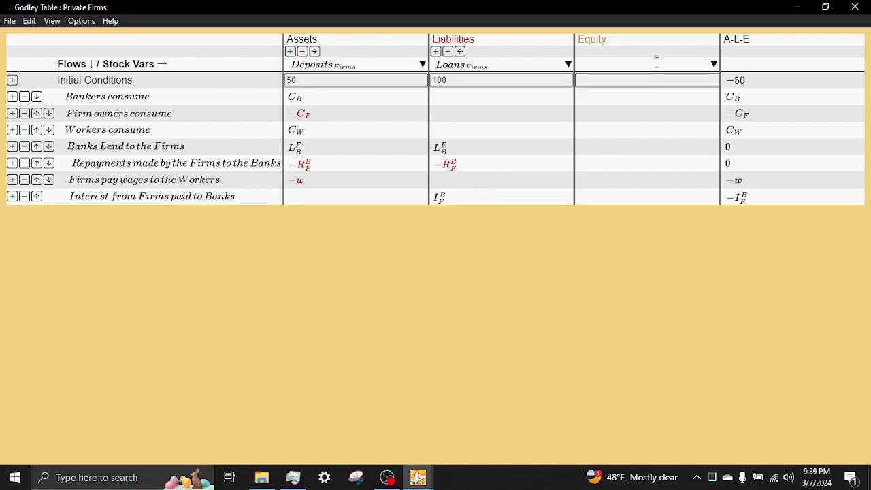
# Clear the interest flow under the firms' loans and enter it as -I_F^B under the firms' deposits
pyautogui.click(482, 196)
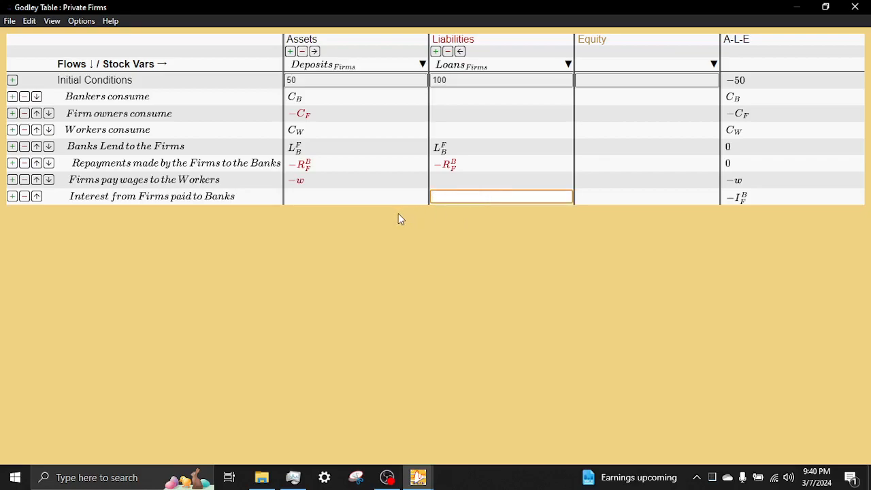
pyautogui.click(368, 196)
pyautogui.click(376, 195)
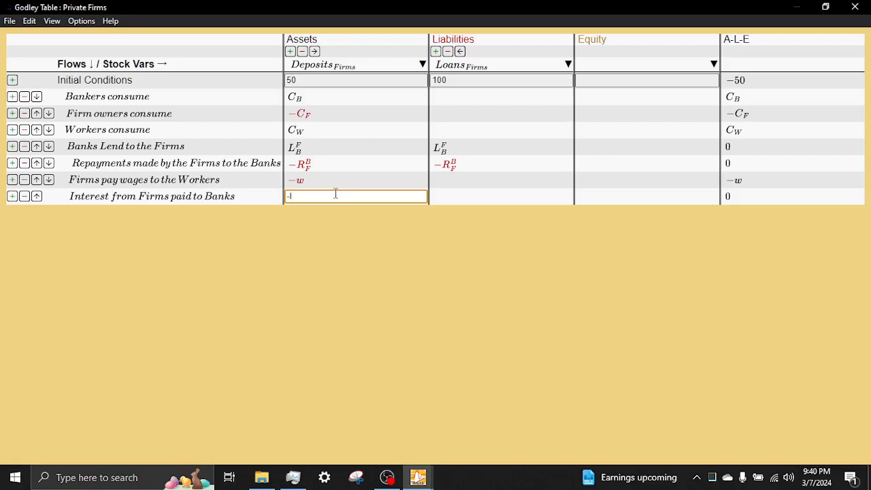
pyautogui.write('-I_F^B')
pyautogui.press('Return')
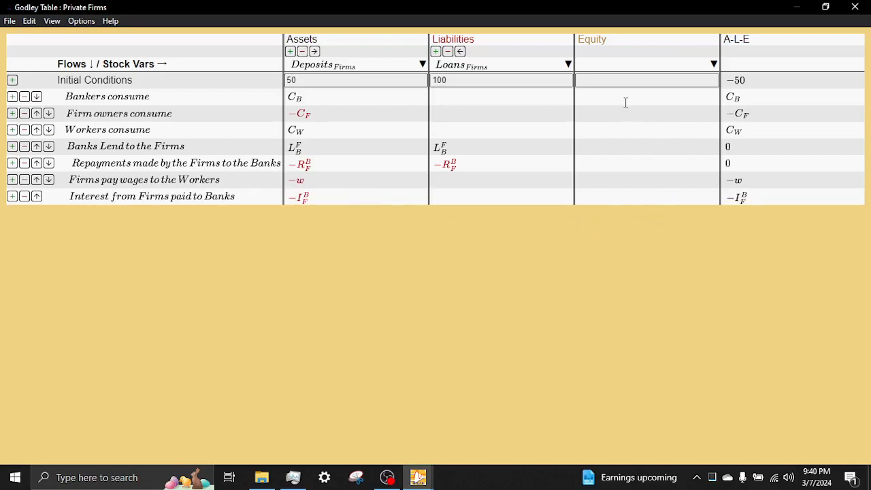
# Name the equity stock of the Private Firms table Equity_{Firms}
pyautogui.click(629, 65)
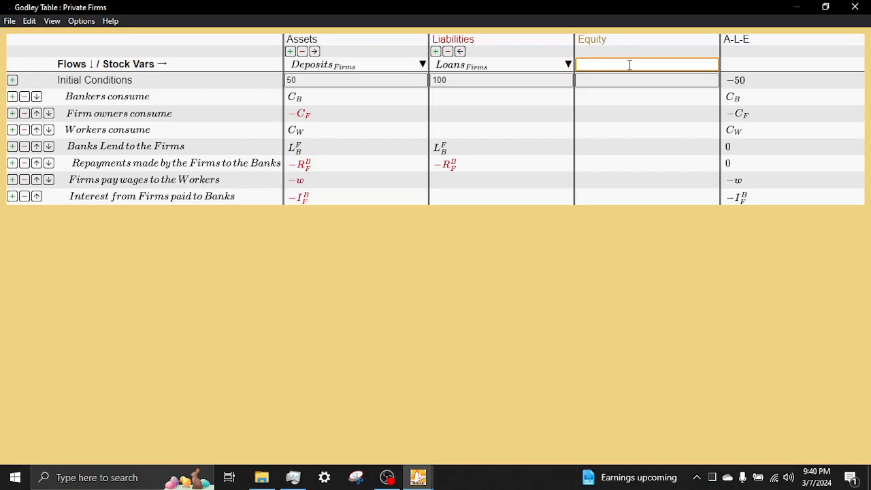
pyautogui.write('Eqau')
pyautogui.write('ity')
pyautogui.write('_{FIrm')
pyautogui.write('ms')
pyautogui.write('}')
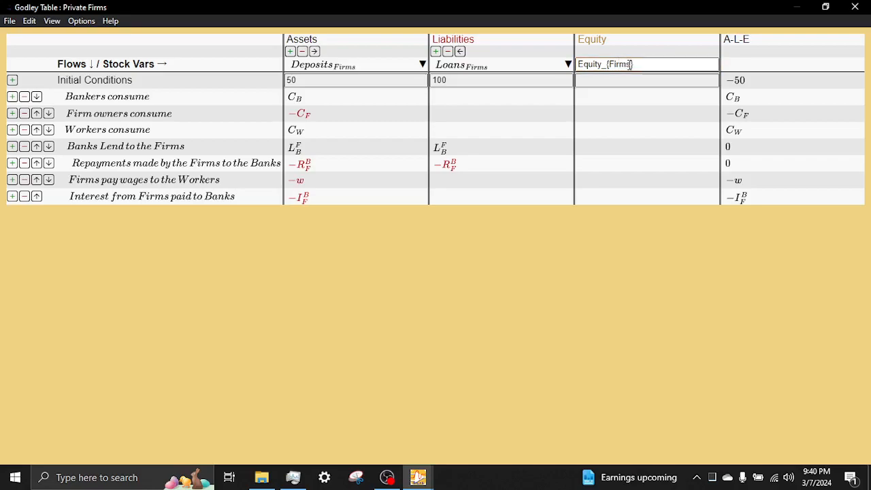
pyautogui.press('Return')
# Under the firms' equity, enter C_B for "Bankers consume" and -C_F for "Firm owners consume"
pyautogui.click(632, 98)
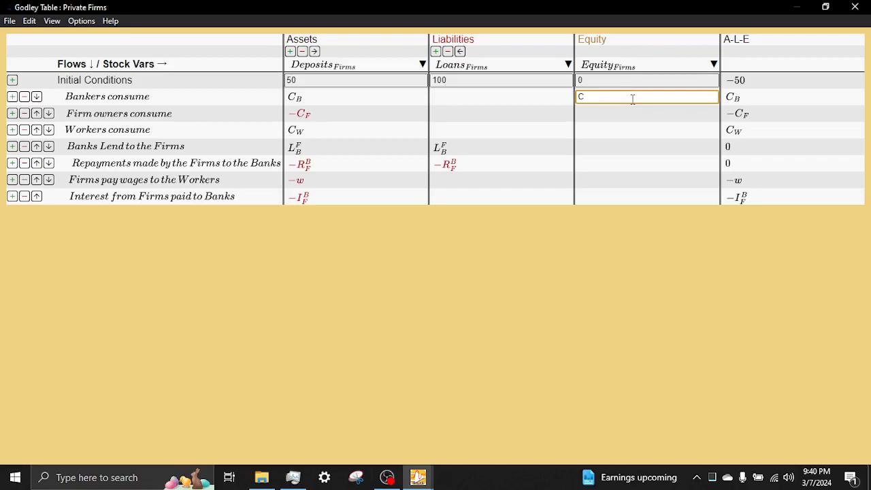
pyautogui.write('C_B')
pyautogui.press('Return')
pyautogui.click(648, 118)
pyautogui.write('-C_F')
pyautogui.press('Return')
# Enter the balancing flow C_W for "Workers consume" under the firms' equity
pyautogui.click(633, 131)
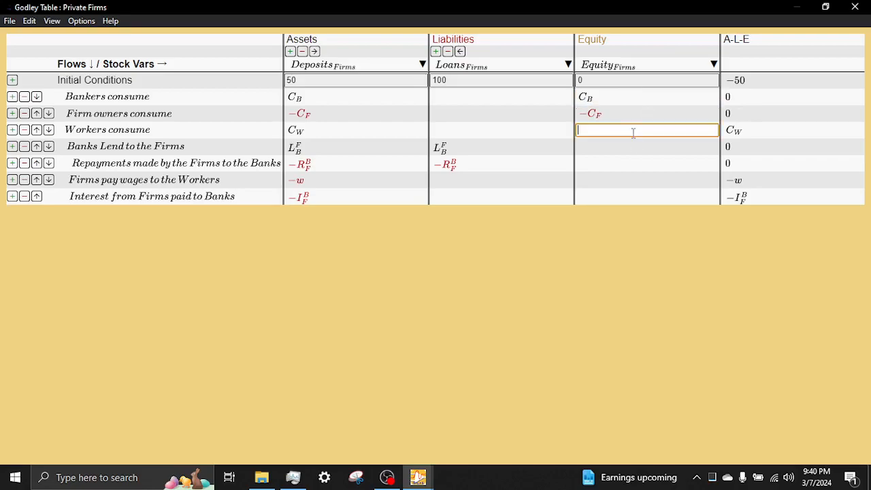
pyautogui.write('C_F')
pyautogui.press('BackSpace')
pyautogui.write('W')
pyautogui.press('Return')
# Under the firms' equity, enter -w for "Firms pay wages to the Workers" and -I_F^B for "Interest from Firms paid to Banks", and close the table
pyautogui.click(637, 180)
pyautogui.write('w')
pyautogui.click(629, 198)
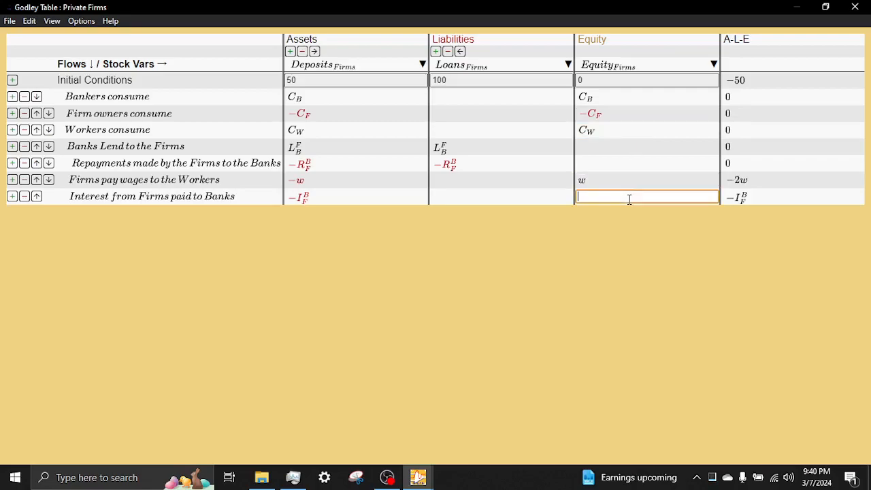
pyautogui.click(616, 180)
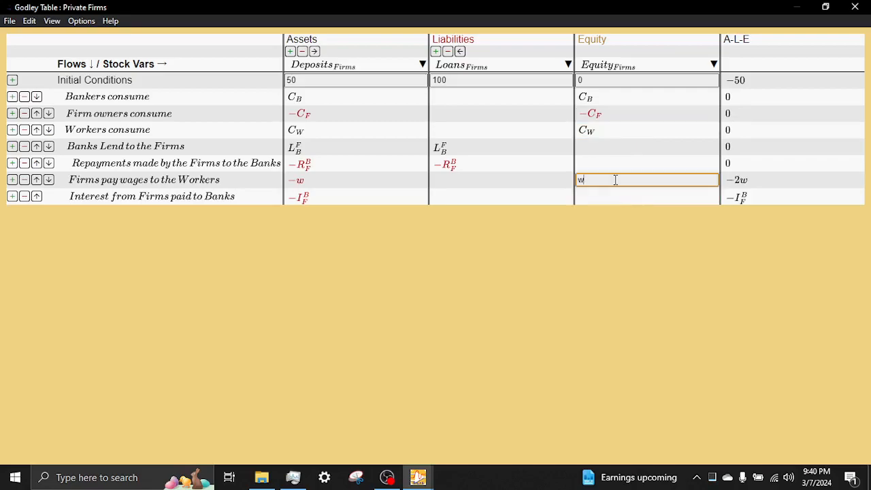
pyautogui.write('-w')
pyautogui.press('Return')
pyautogui.click(605, 197)
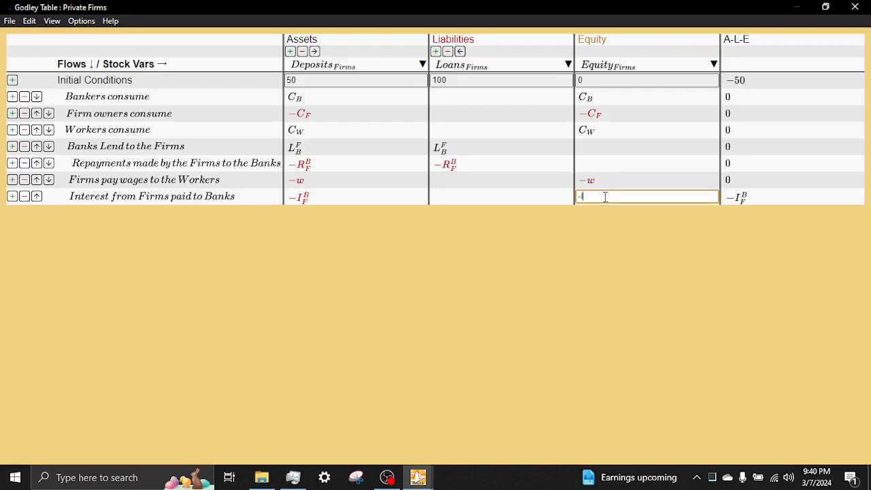
pyautogui.write('-I_F^B')
pyautogui.press('Return')
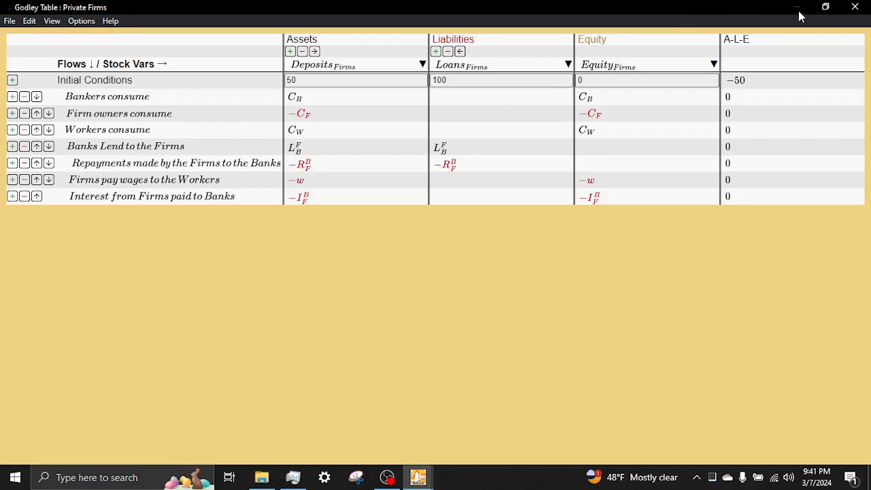
pyautogui.click(855, 8)
# Open the Private Banks Godley table at full size and review its stocks, flows and initial conditions
pyautogui.moveTo(100, 304); pyautogui.dragTo(574, 296)
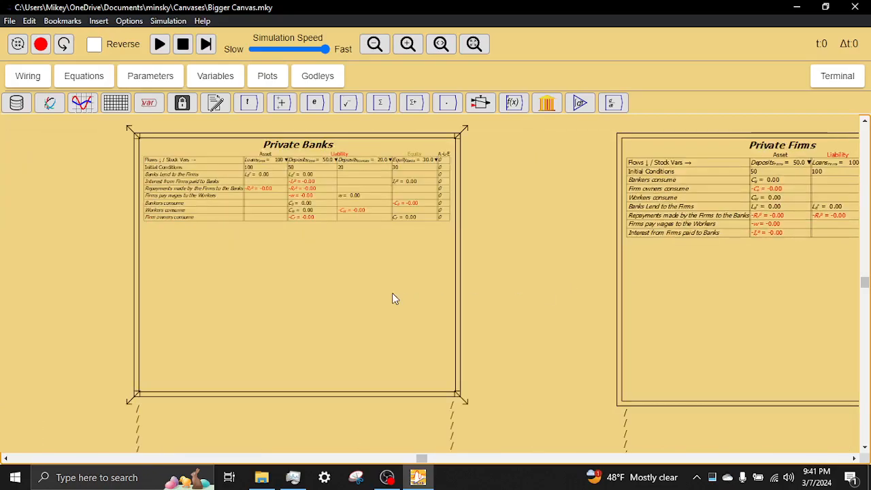
pyautogui.doubleClick(393, 297)
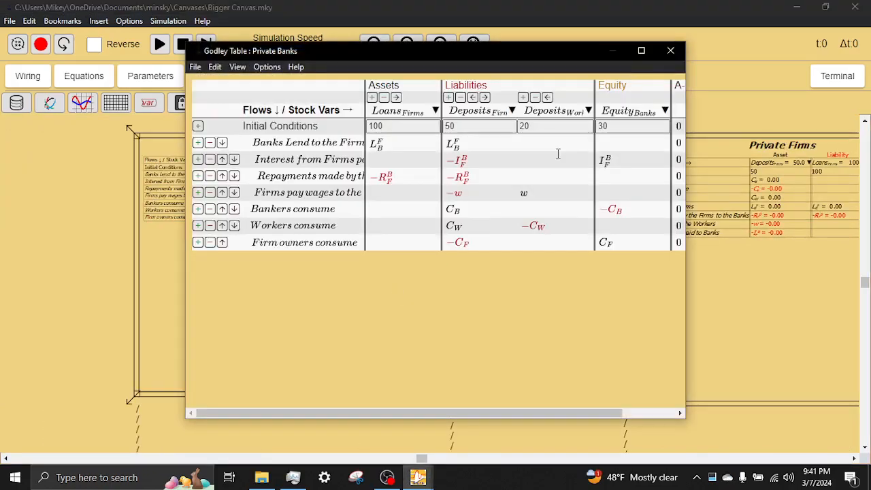
pyautogui.click(641, 53)
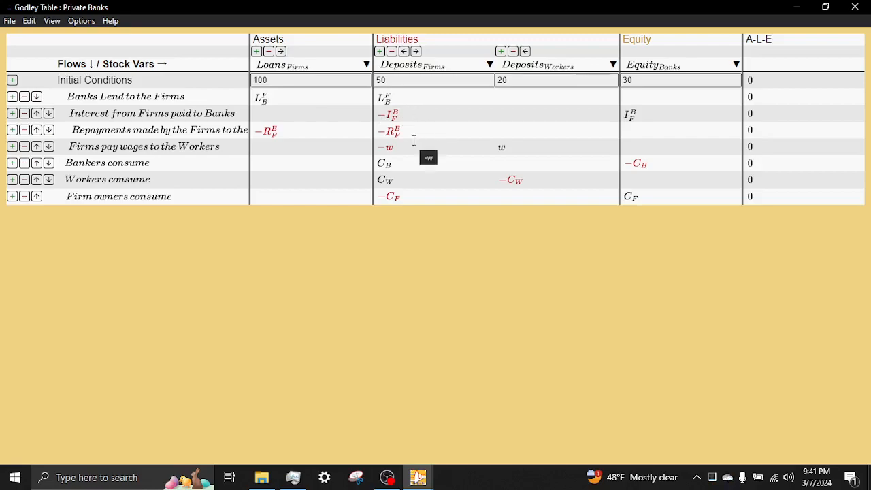
pyautogui.click(855, 8)
# Reopen the Private Firms Godley table and set the initial condition of Equity_{Firms} to -50
pyautogui.moveTo(655, 266); pyautogui.dragTo(260, 259)
pyautogui.moveTo(439, 265); pyautogui.dragTo(389, 266)
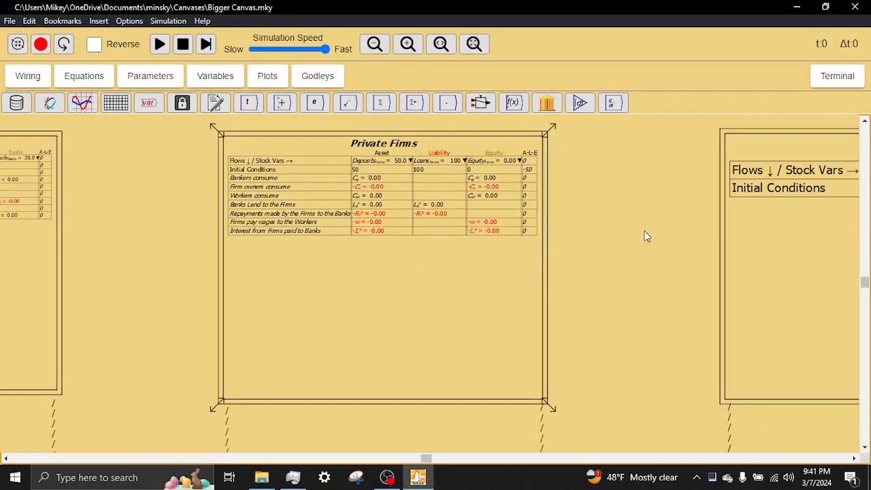
pyautogui.moveTo(499, 279)
pyautogui.doubleClick(498, 279)
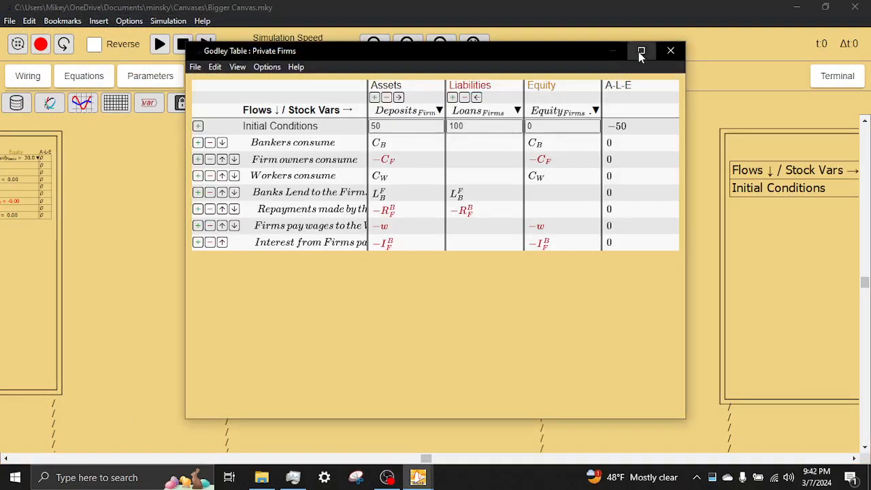
pyautogui.click(641, 55)
pyautogui.click(621, 85)
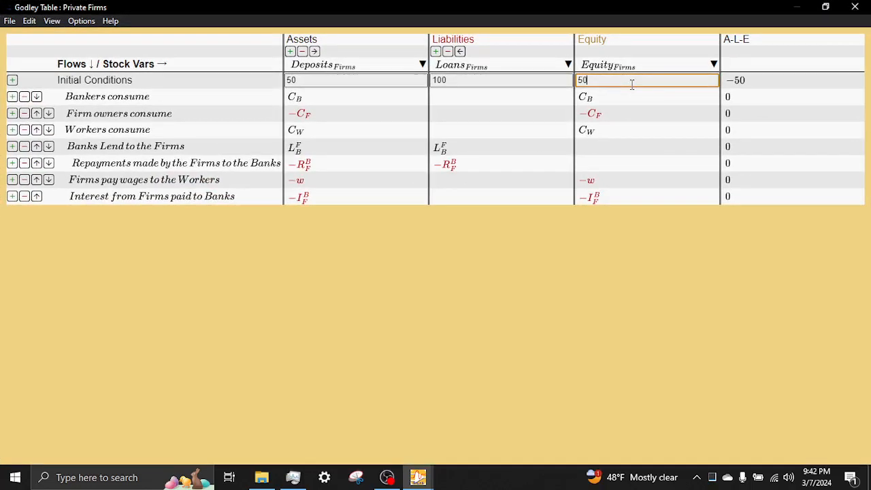
pyautogui.click(578, 80)
pyautogui.write('-')
pyautogui.press('Return')
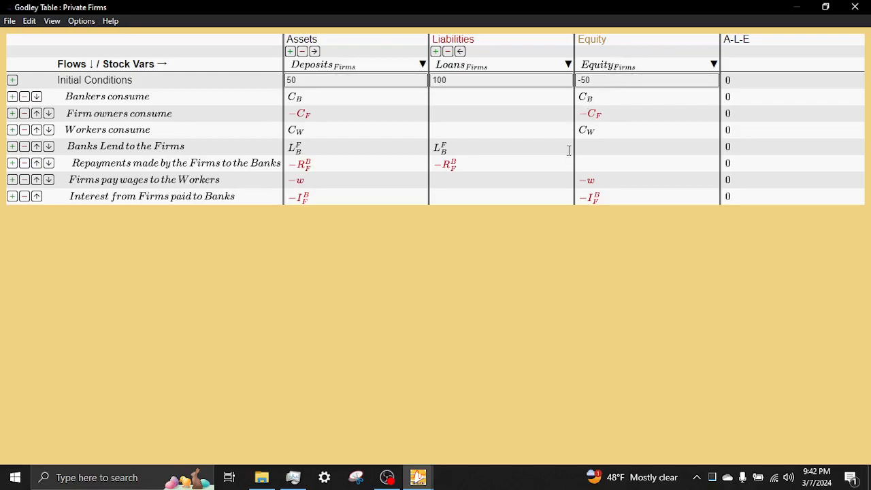
pyautogui.click(855, 7)
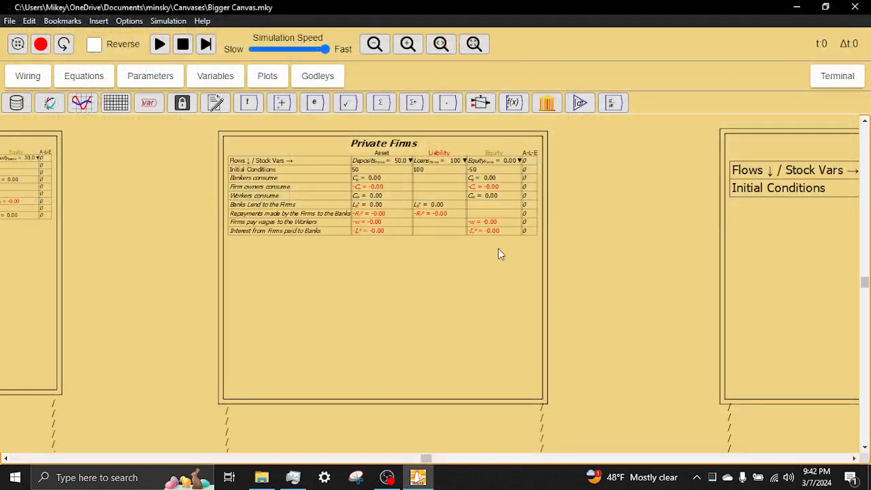
# Open the Workers Godley table at full size and assign Deposits_{Workers} as its asset stock
pyautogui.moveTo(640, 171); pyautogui.dragTo(293, 200)
pyautogui.moveTo(492, 241); pyautogui.dragTo(119, 226)
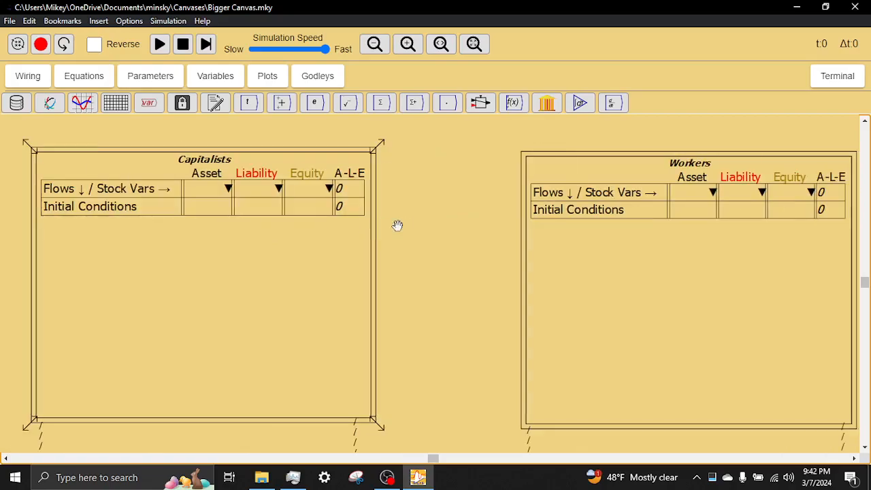
pyautogui.moveTo(559, 250); pyautogui.dragTo(443, 250)
pyautogui.doubleClick(444, 251)
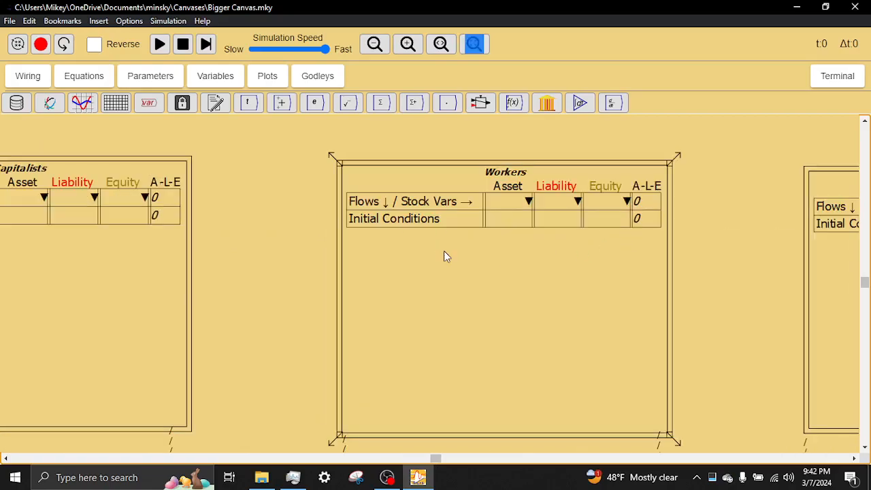
pyautogui.doubleClick(454, 250)
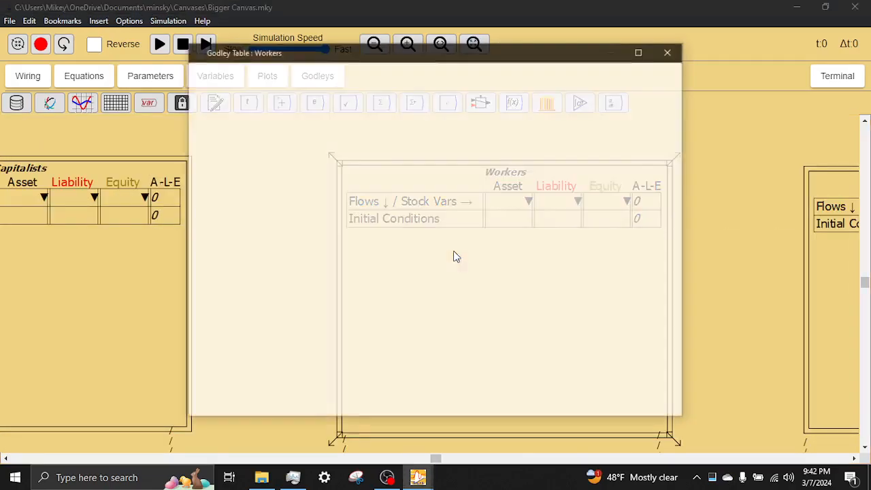
pyautogui.click(638, 50)
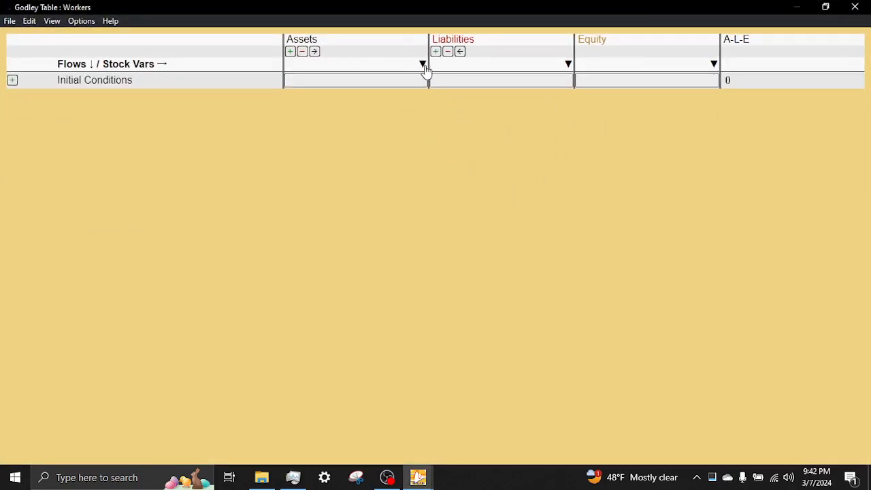
pyautogui.click(423, 64)
pyautogui.click(454, 71)
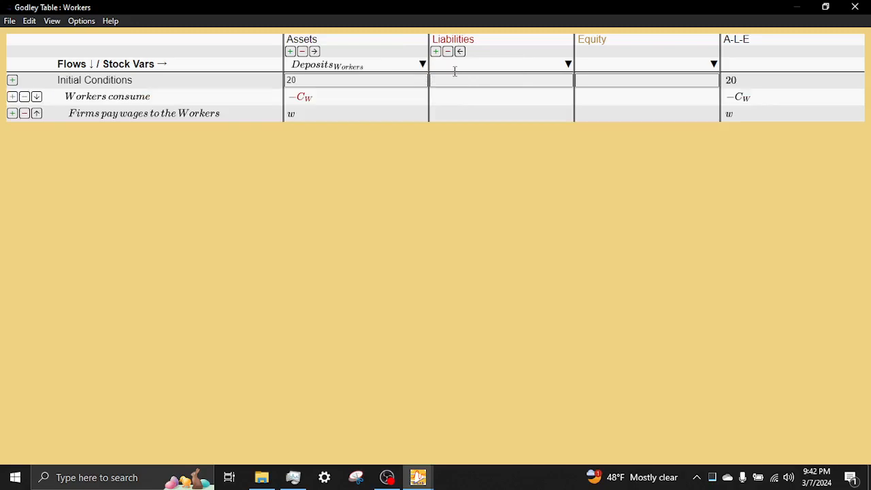
# Name the equity stock of the Workers table Equity_{Workers} and set its initial condition to 20
pyautogui.click(567, 64)
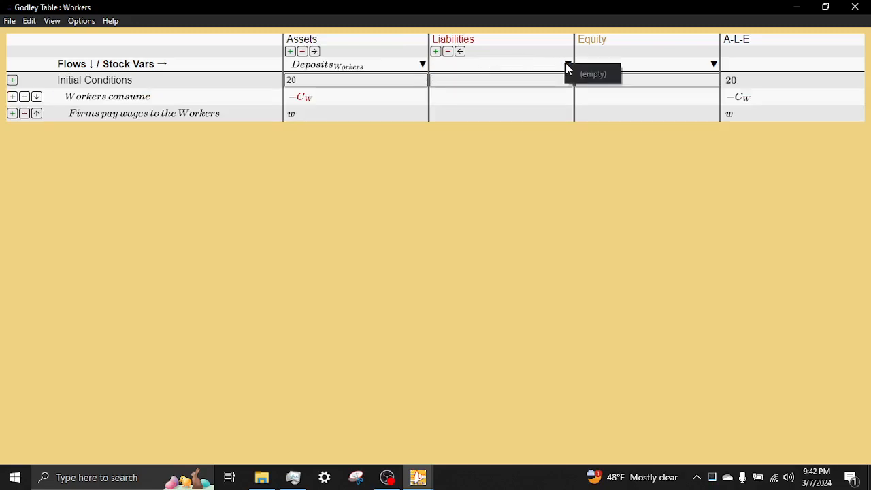
pyautogui.click(499, 62)
pyautogui.click(622, 68)
pyautogui.write('Equity_{Workers}')
pyautogui.press('Return')
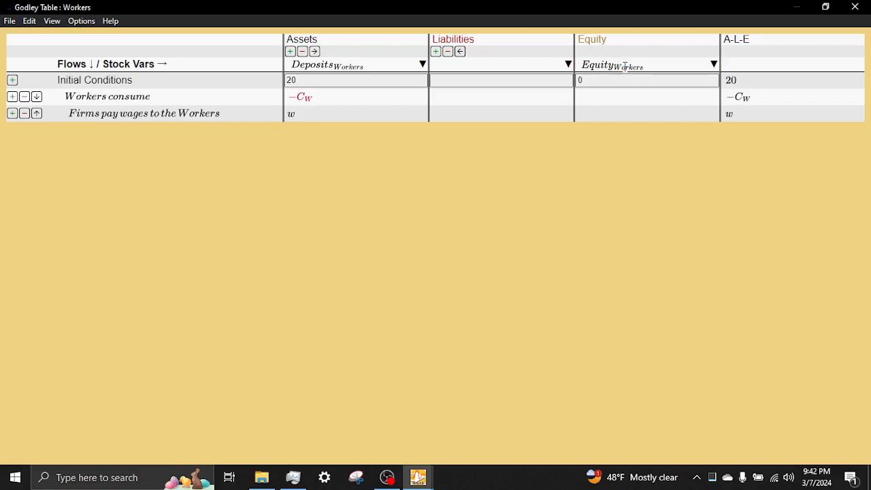
pyautogui.click(657, 80)
pyautogui.write('20')
pyautogui.press('Return')
# Under the workers' equity, enter -C_W for "Workers consume" and w for "Firms pay wages to the Workers", and close the table
pyautogui.click(618, 98)
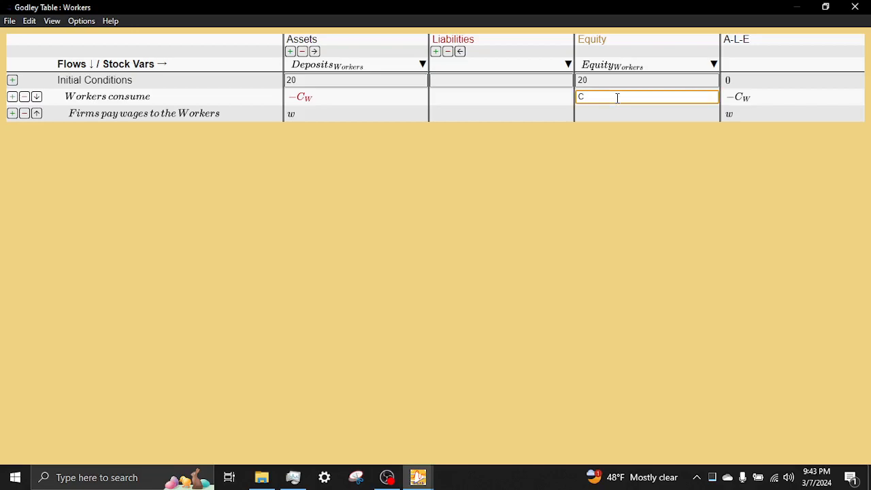
pyautogui.write('-C_W')
pyautogui.press('Return')
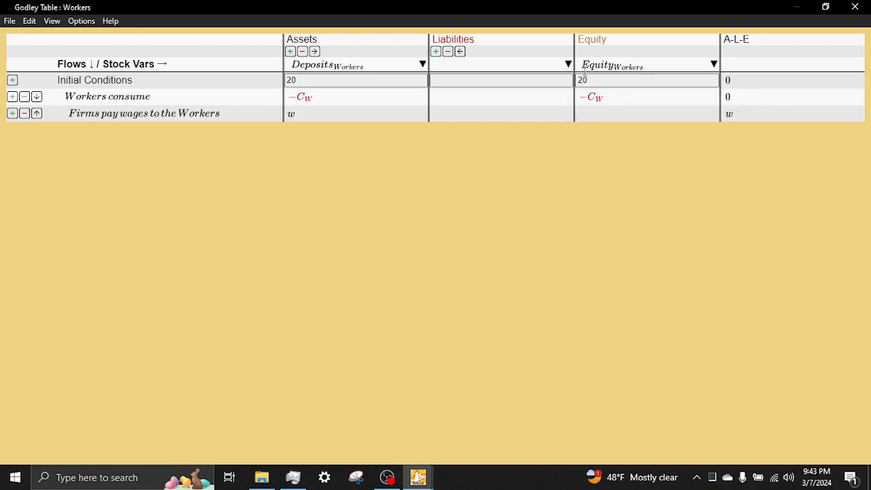
pyautogui.click(602, 117)
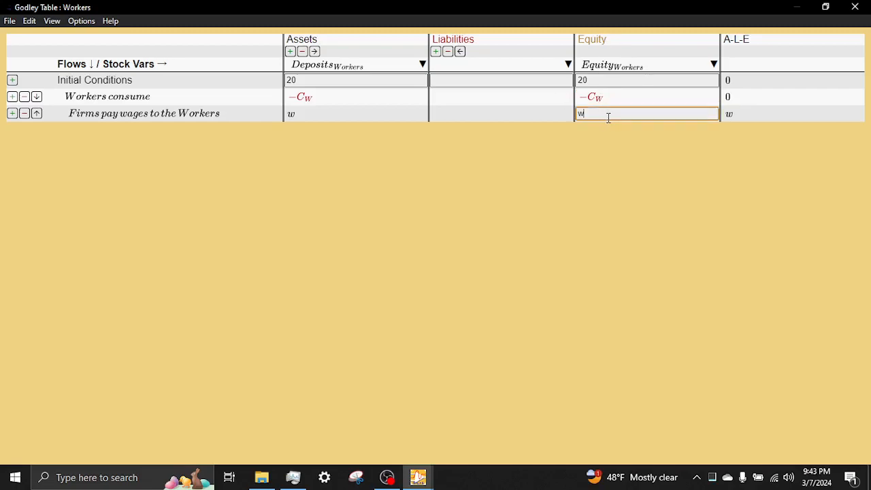
pyautogui.write('w')
pyautogui.press('Return')
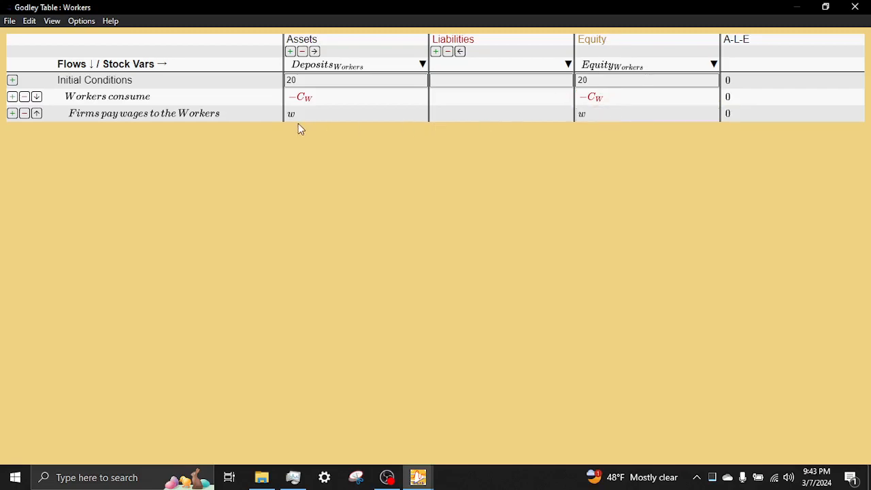
pyautogui.click(856, 8)
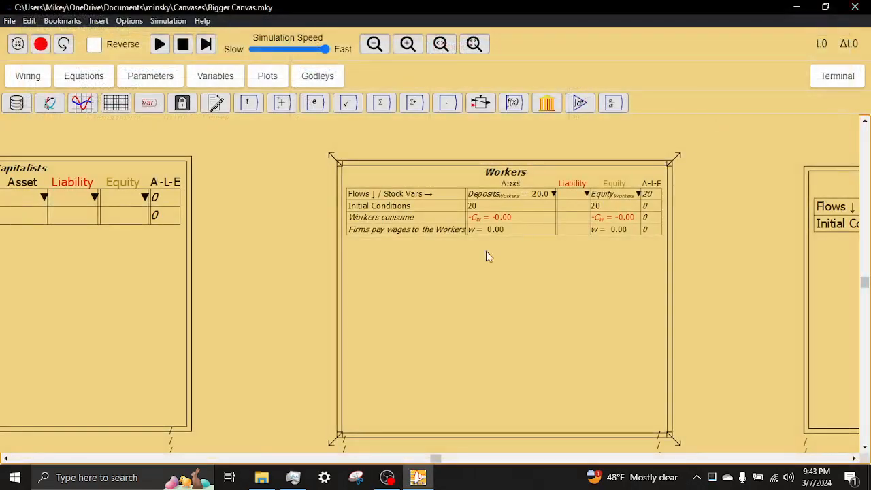
# Examine the canvas layout, including the sector Godley tables, the empty areas beneath them and the plots below
pyautogui.scroll(-4, 437, 291)
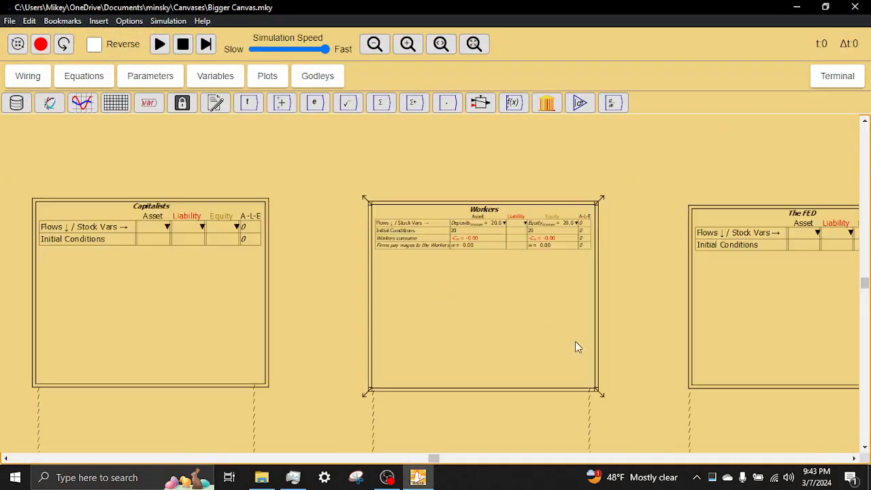
pyautogui.moveTo(346, 322); pyautogui.dragTo(681, 236)
pyautogui.scroll(-1, 472, 258)
pyautogui.scroll(-2, 472, 256)
pyautogui.moveTo(336, 312); pyautogui.dragTo(484, 269)
pyautogui.scroll(-1, 485, 269)
pyautogui.scroll(-2, 485, 273)
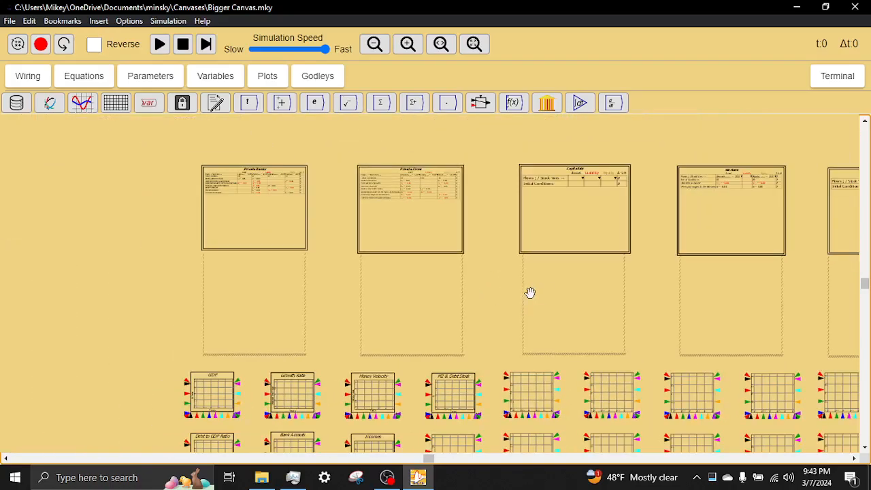
pyautogui.moveTo(535, 292); pyautogui.dragTo(459, 291)
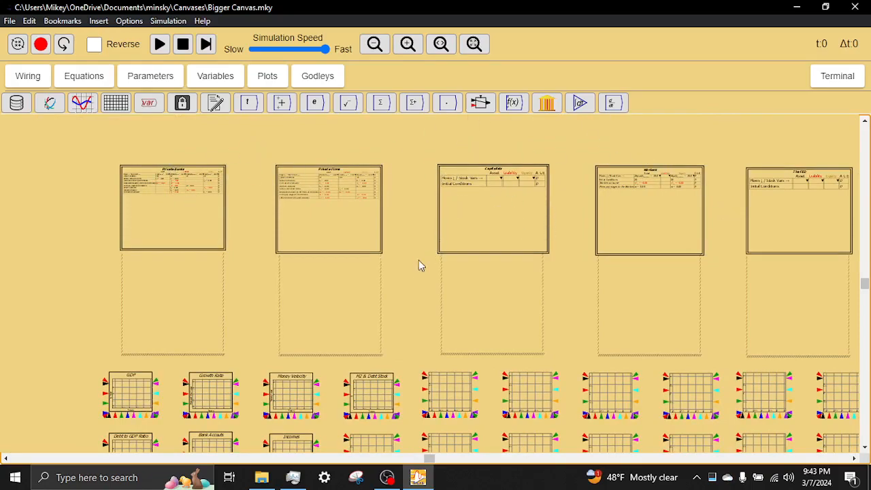
pyautogui.moveTo(403, 305); pyautogui.dragTo(501, 243)
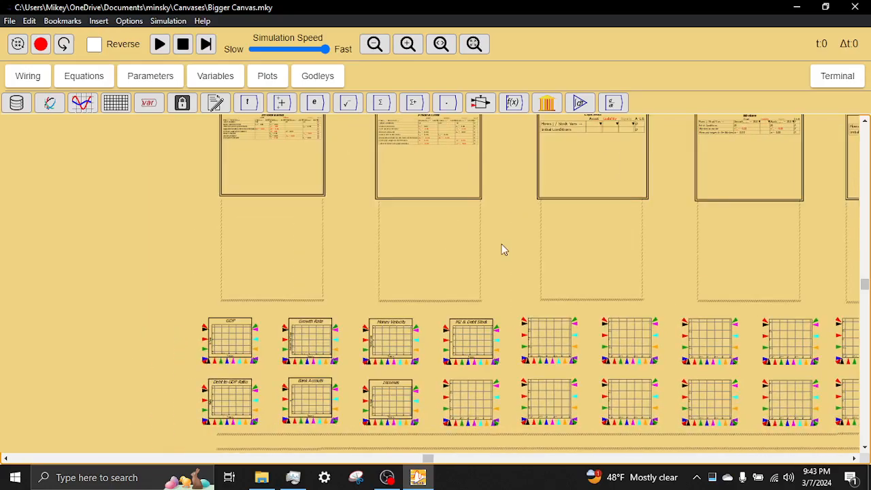
pyautogui.moveTo(409, 220); pyautogui.dragTo(416, 239)
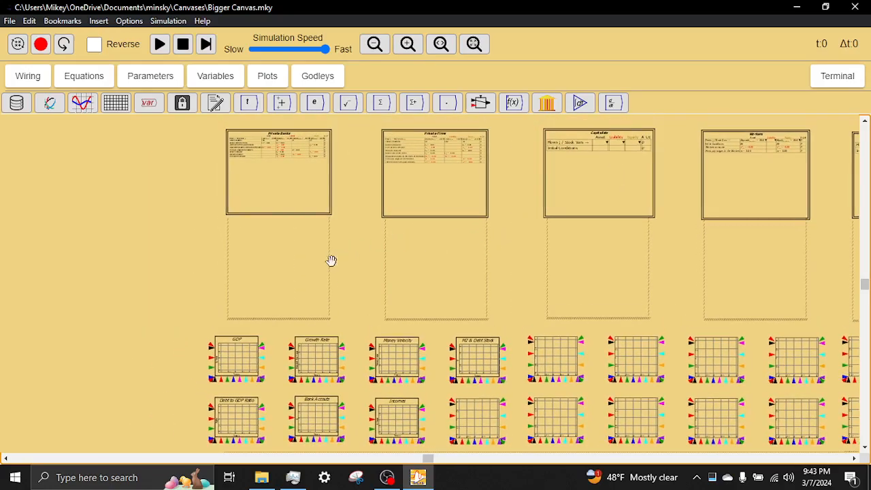
pyautogui.scroll(8, 348, 226)
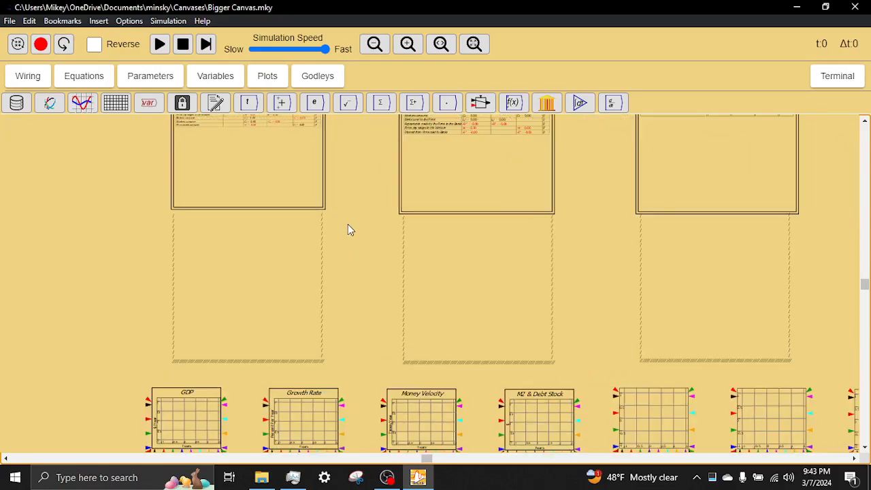
pyautogui.scroll(1, 348, 225)
pyautogui.moveTo(352, 159); pyautogui.dragTo(427, 297)
pyautogui.scroll(4, 247, 220)
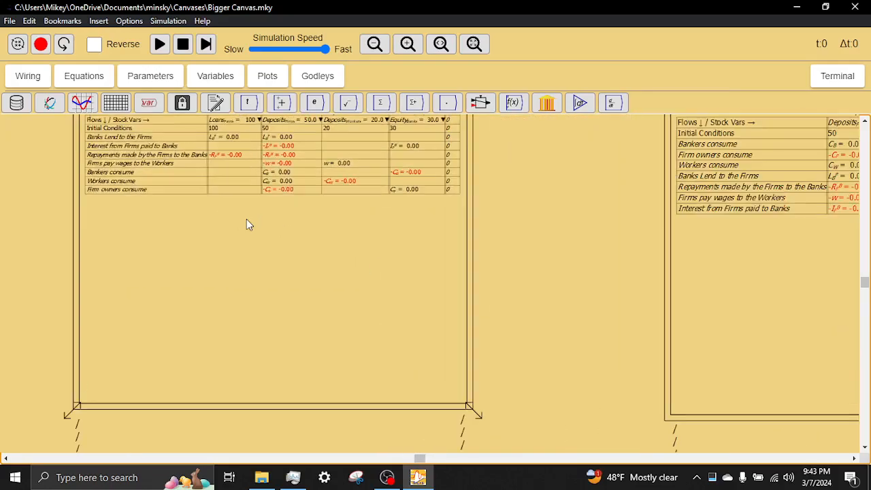
pyautogui.moveTo(243, 229); pyautogui.dragTo(355, 306)
pyautogui.scroll(-3, 353, 300)
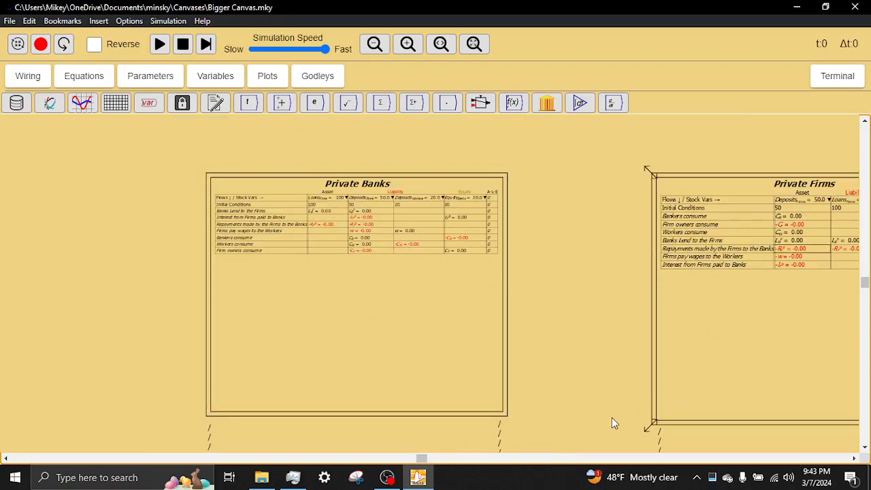
pyautogui.moveTo(608, 416); pyautogui.dragTo(638, 261)
pyautogui.scroll(-2, 638, 261)
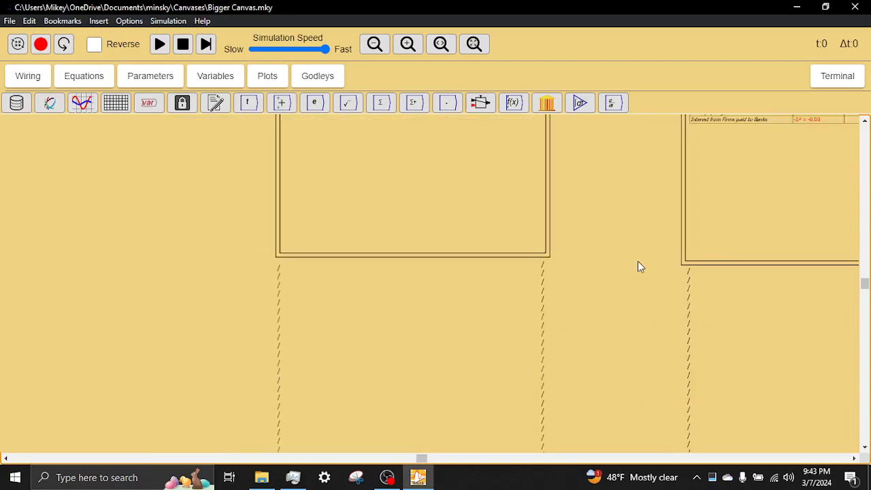
pyautogui.scroll(-2, 609, 337)
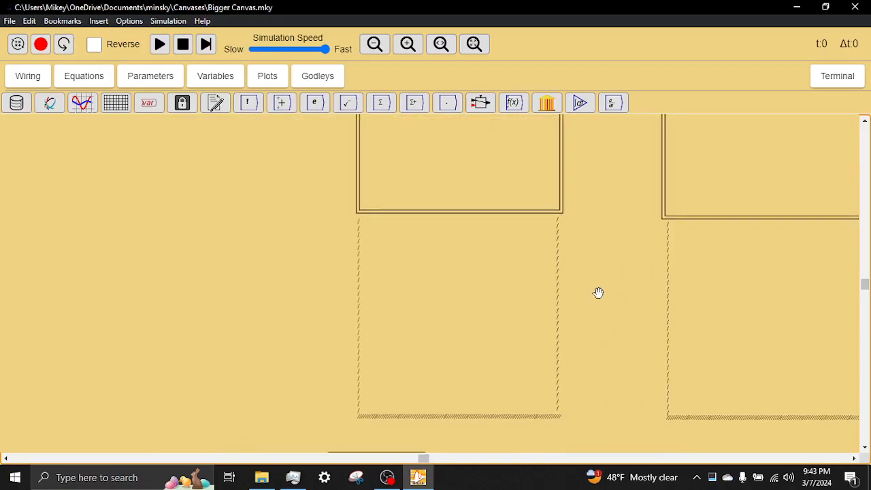
pyautogui.scroll(-2, 608, 259)
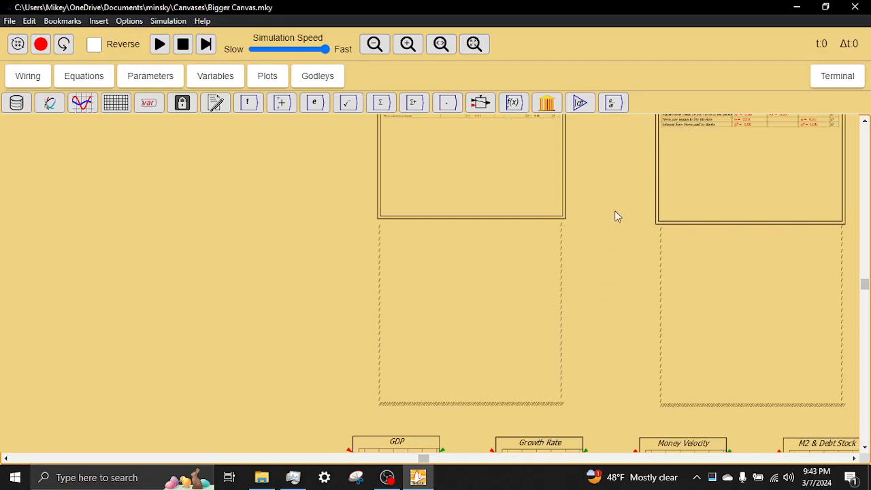
# Copy the Private Banks table's flow variables and stock variables and place both groups just outside the left divider beneath the table
pyautogui.rightClick(512, 210)
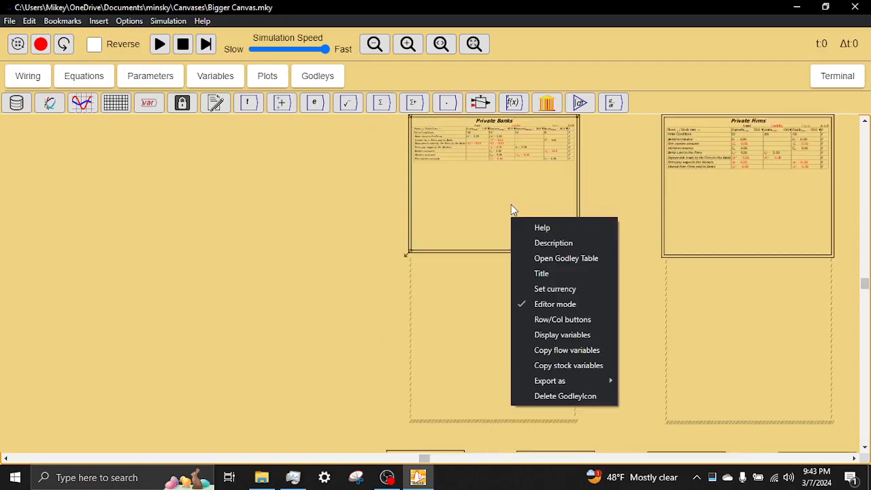
pyautogui.click(558, 349)
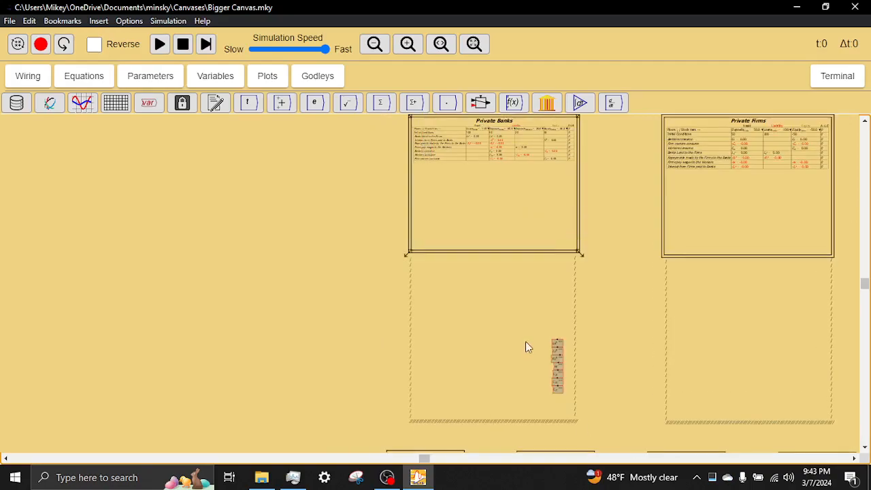
pyautogui.click(383, 272)
pyautogui.rightClick(504, 217)
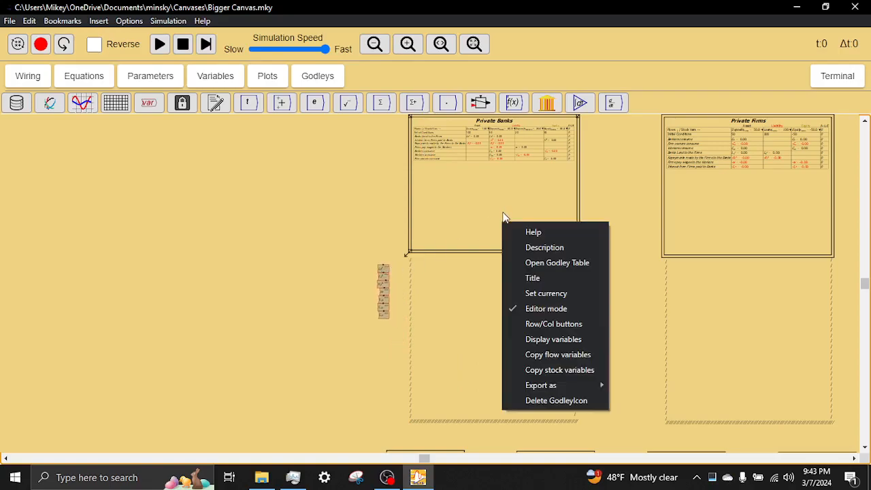
pyautogui.click(537, 355)
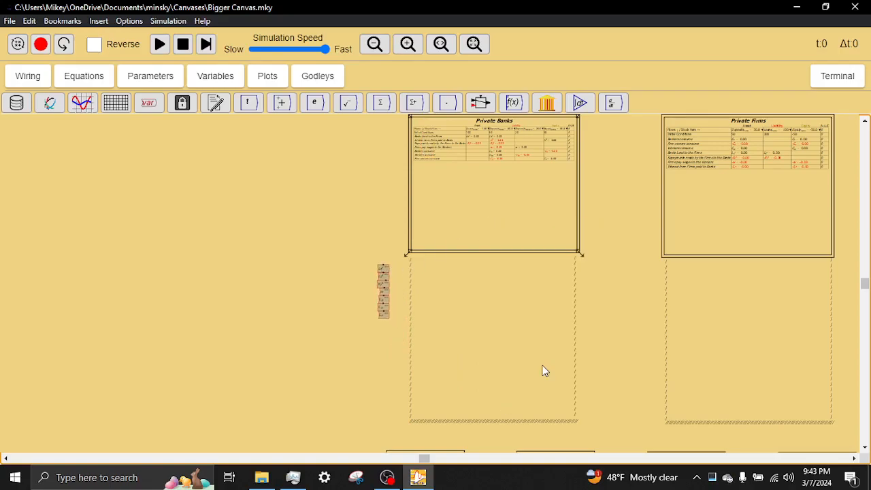
pyautogui.click(382, 332)
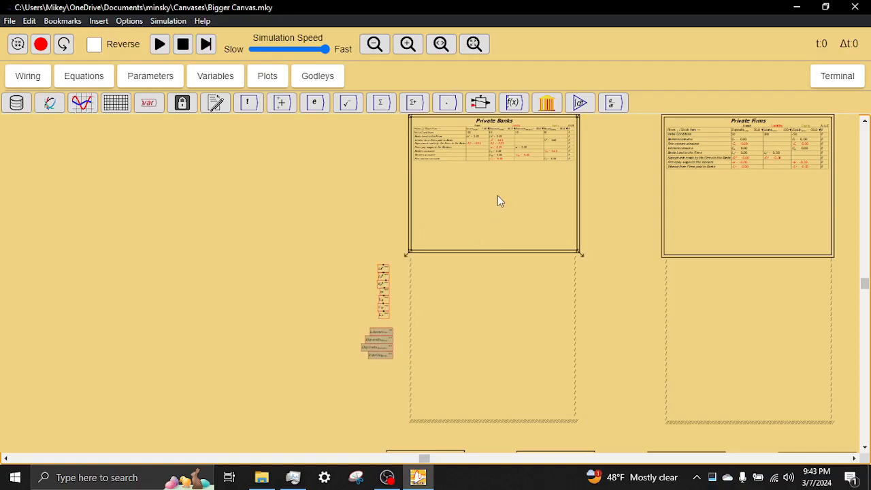
pyautogui.rightClick(498, 201)
pyautogui.click(430, 204)
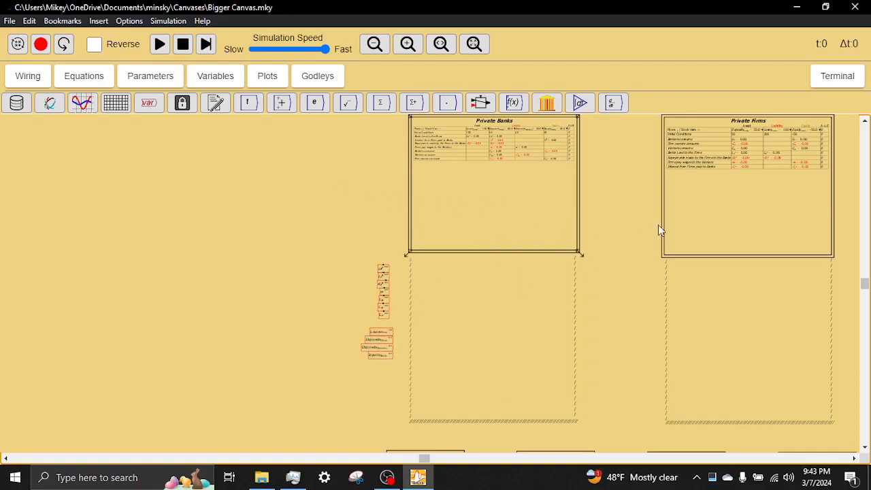
# Copy the Private Firms table's flow and stock variables and place both groups outside the left divider beneath that table
pyautogui.rightClick(716, 203)
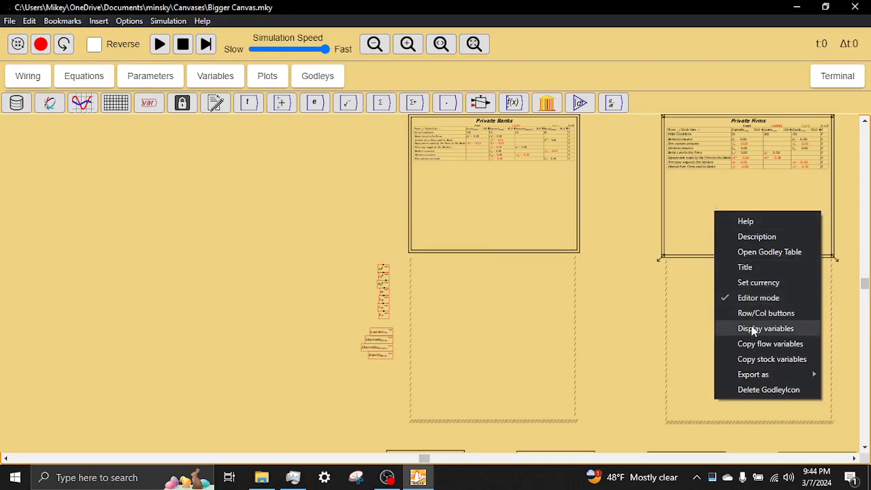
pyautogui.click(756, 345)
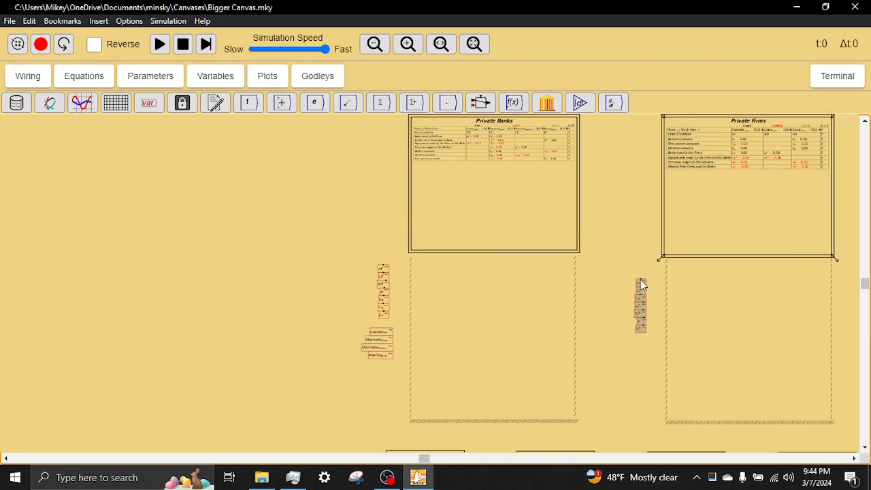
pyautogui.click(633, 264)
pyautogui.rightClick(743, 213)
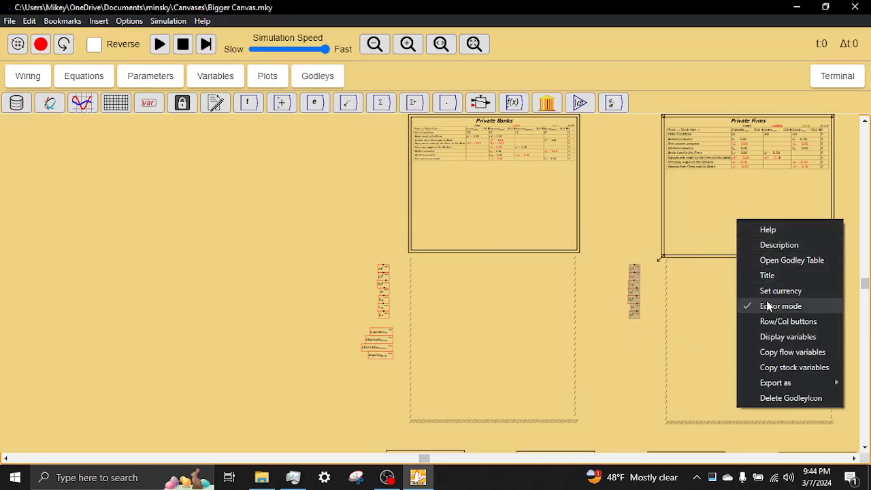
pyautogui.click(783, 367)
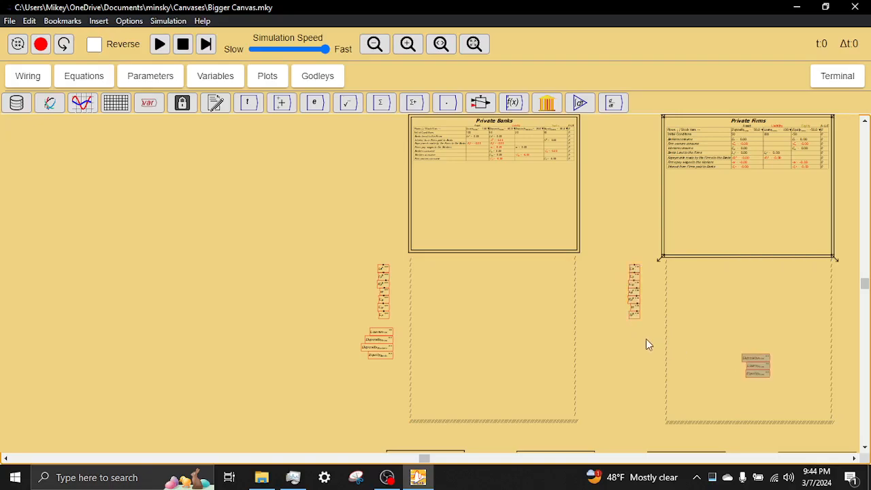
pyautogui.click(632, 331)
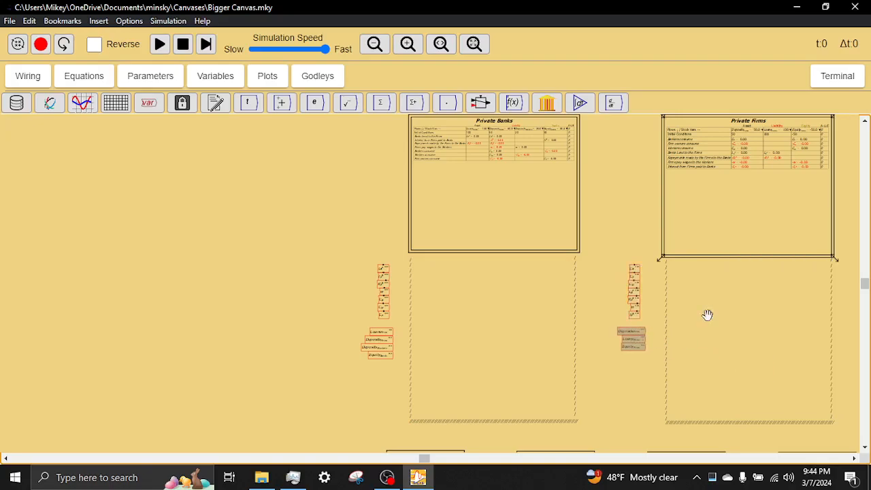
# Try placing copies of the Workers table's flow and stock variables beside the area beneath it, and delete them
pyautogui.hscroll(5, 634, 306)
pyautogui.hscroll(10, 685, 307)
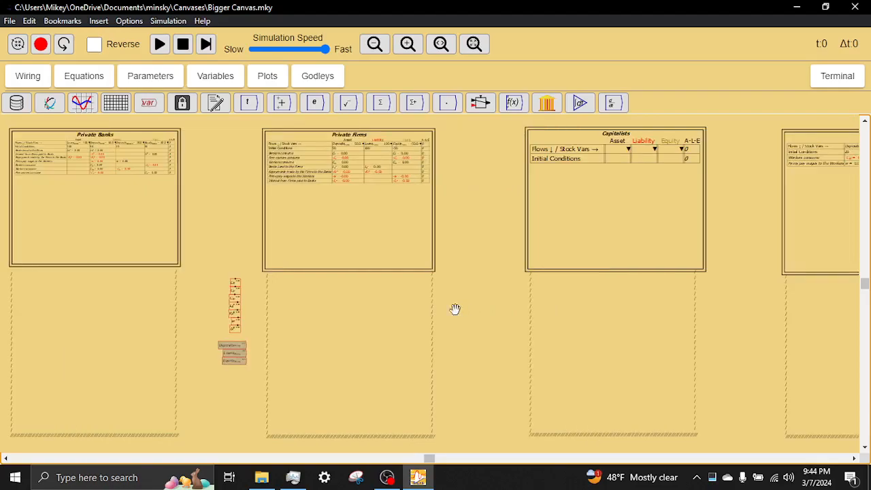
pyautogui.rightClick(708, 239)
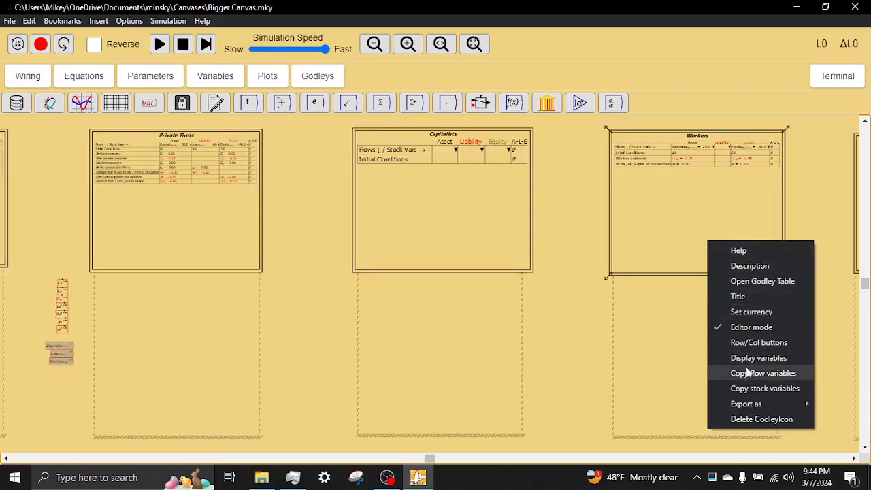
pyautogui.click(748, 375)
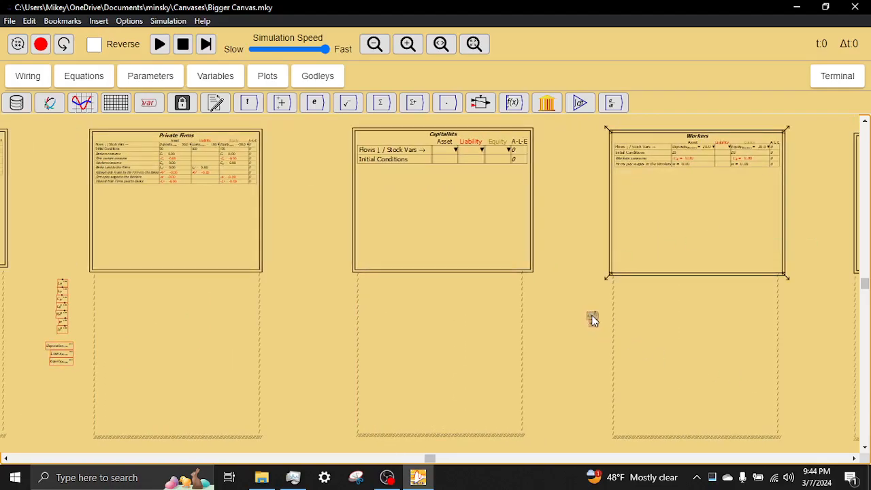
pyautogui.rightClick(682, 248)
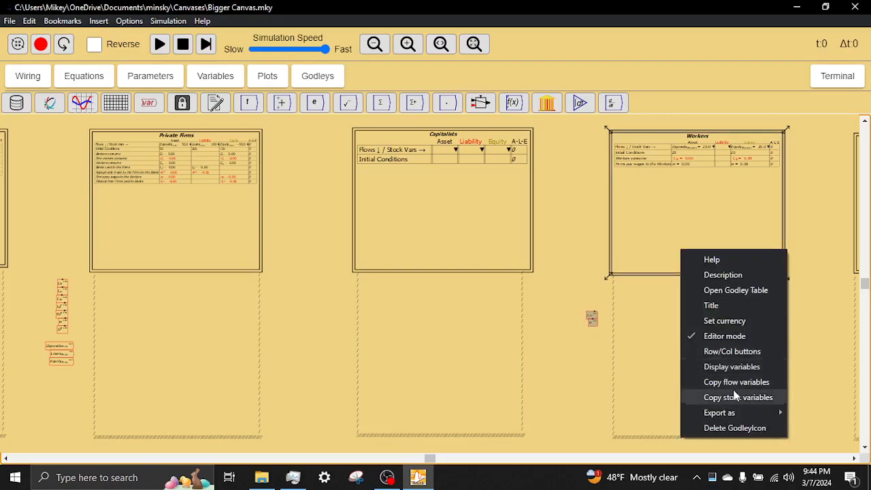
pyautogui.click(736, 381)
pyautogui.click(586, 344)
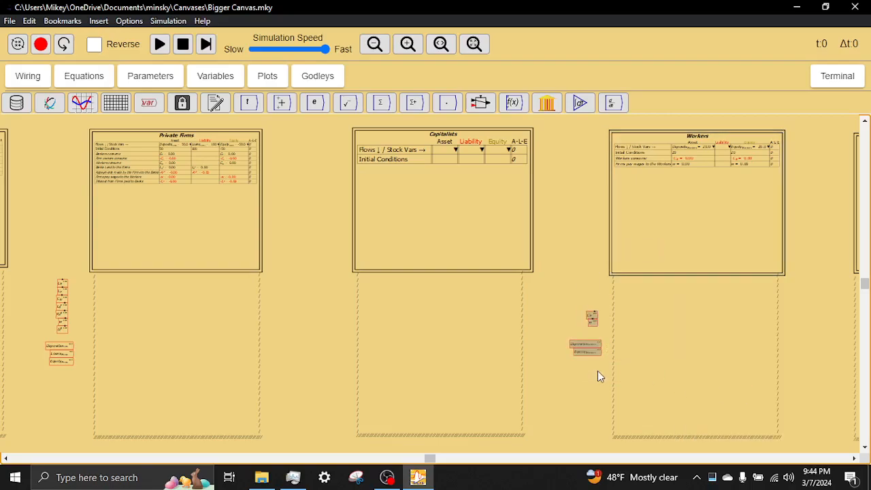
pyautogui.press('Delete')
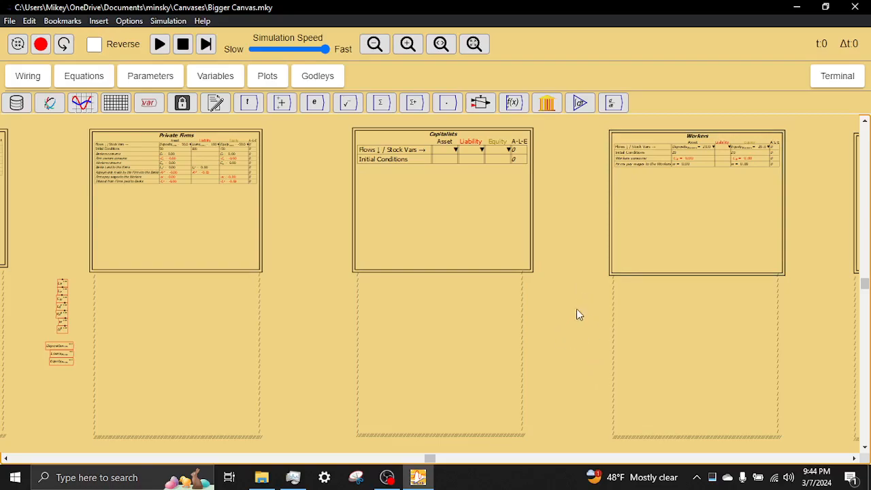
# Copy the Workers table's flow variables and stock variables and place both groups outside the left divider beneath the table
pyautogui.rightClick(655, 256)
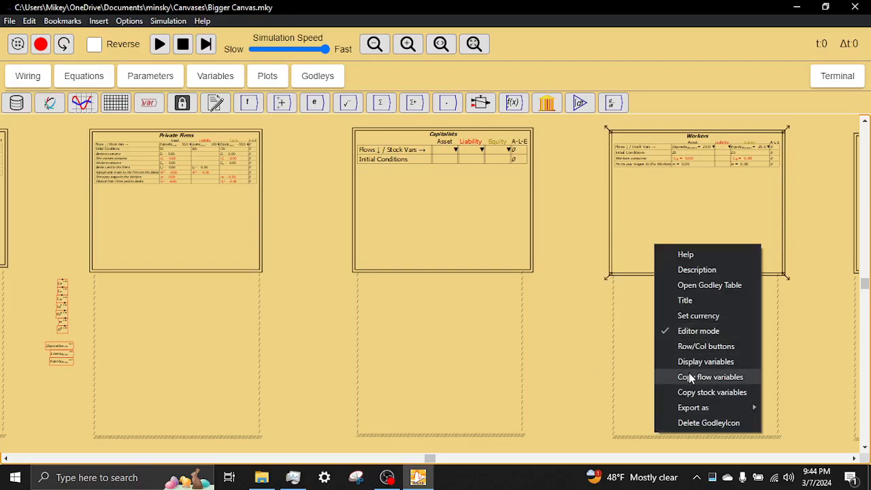
pyautogui.click(677, 391)
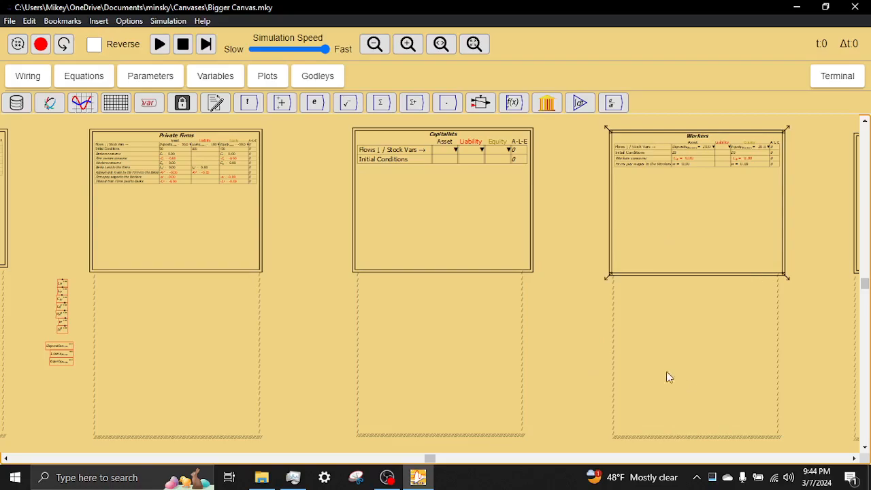
pyautogui.click(592, 302)
pyautogui.rightClick(661, 252)
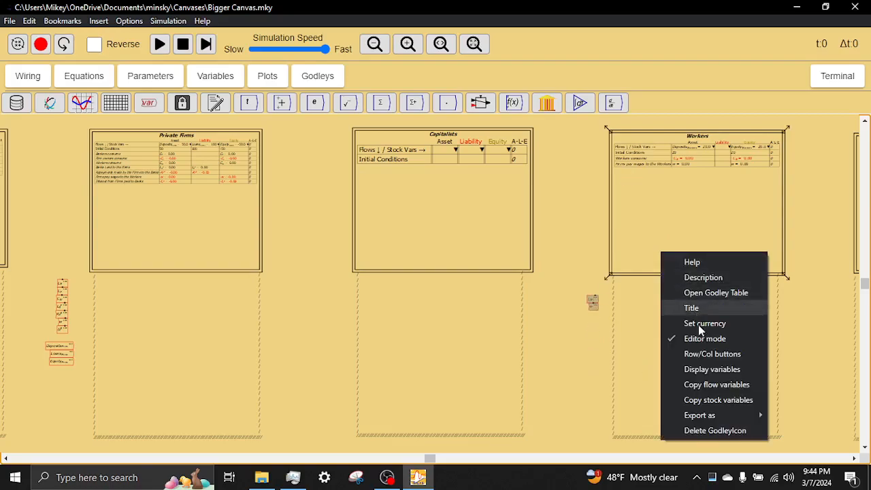
pyautogui.click(716, 402)
pyautogui.click(589, 326)
# Duplicate the Workers' flow and stock variable groups and place the duplicates to the left of the Private Banks variables
pyautogui.moveTo(572, 271); pyautogui.dragTo(596, 335)
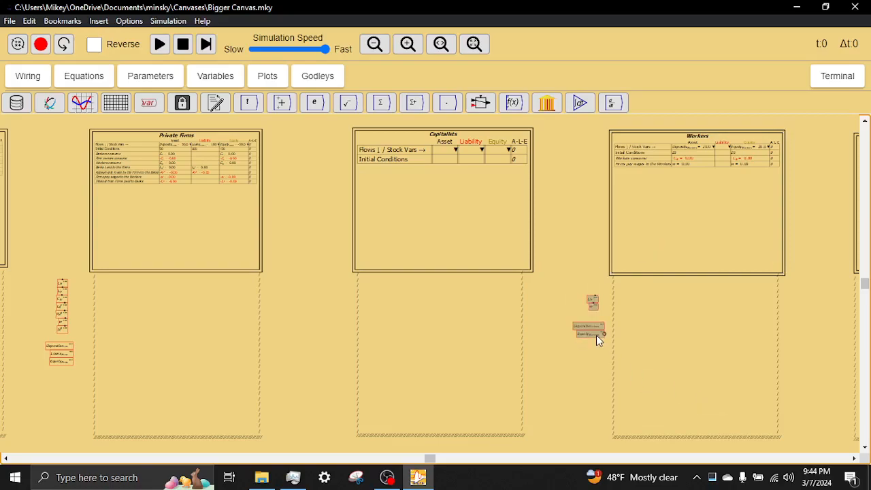
pyautogui.moveTo(410, 327); pyautogui.dragTo(672, 232)
pyautogui.moveTo(418, 260); pyautogui.dragTo(544, 241)
pyautogui.hotkey('ctrl', 'v')
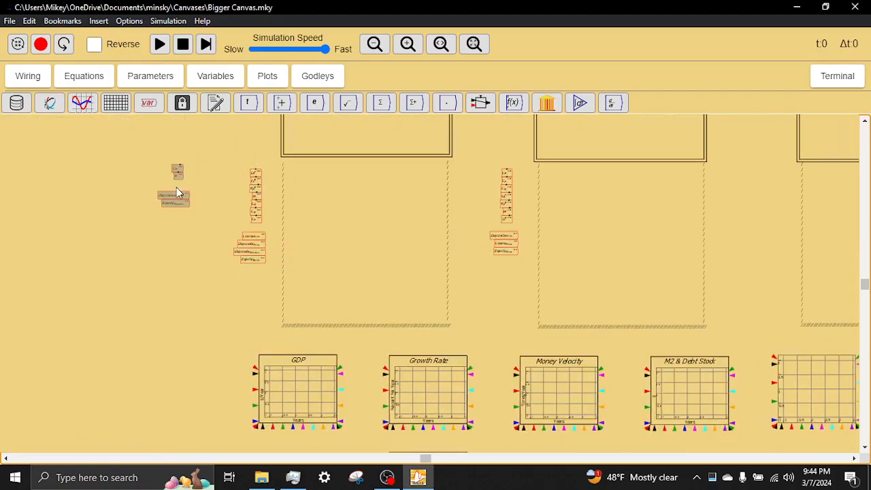
pyautogui.click(206, 178)
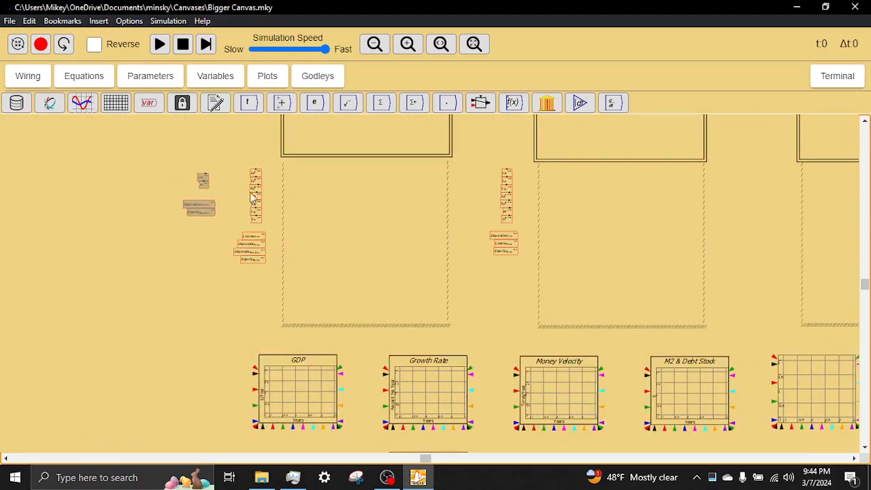
# Split the area beneath the Private Banks table with copies of its divider lines: a vertical one down the middle and a horizontal one near the top
pyautogui.click(344, 227)
pyautogui.rightClick(450, 226)
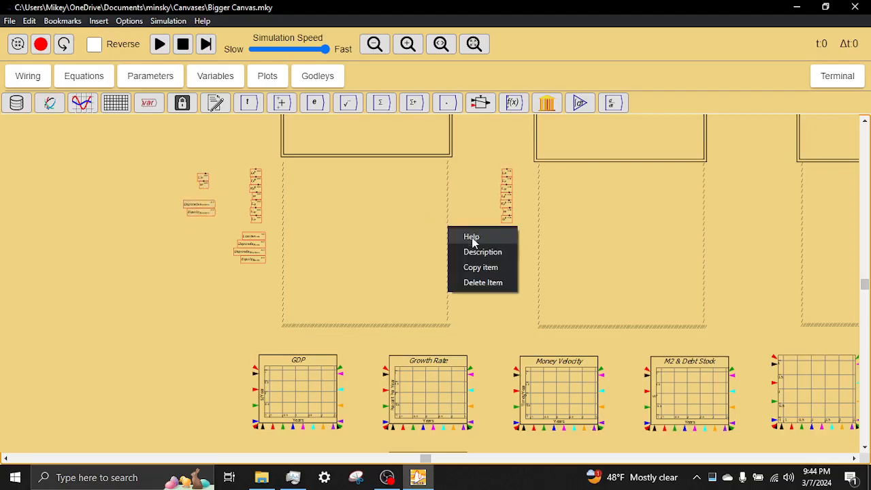
pyautogui.click(458, 265)
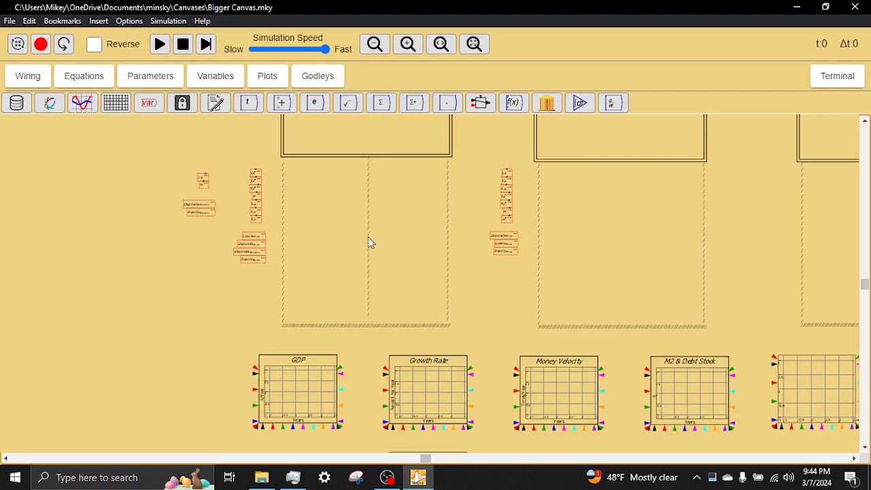
pyautogui.rightClick(405, 321)
pyautogui.click(426, 363)
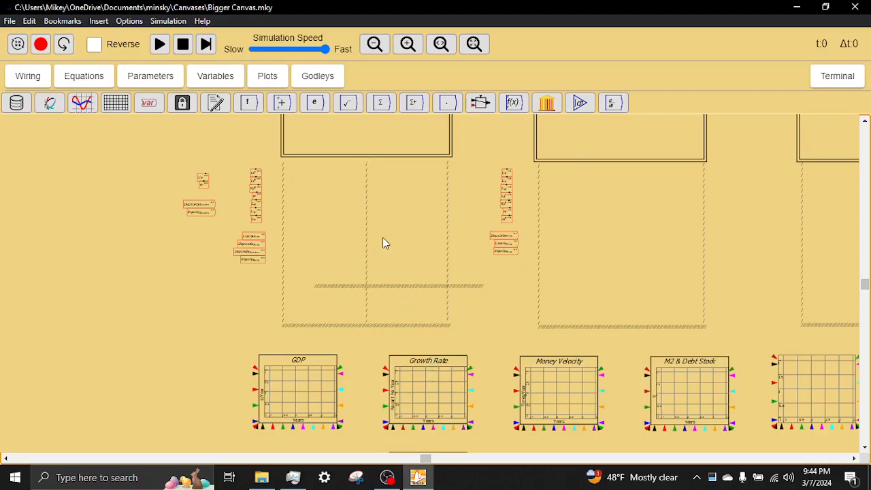
pyautogui.click(364, 192)
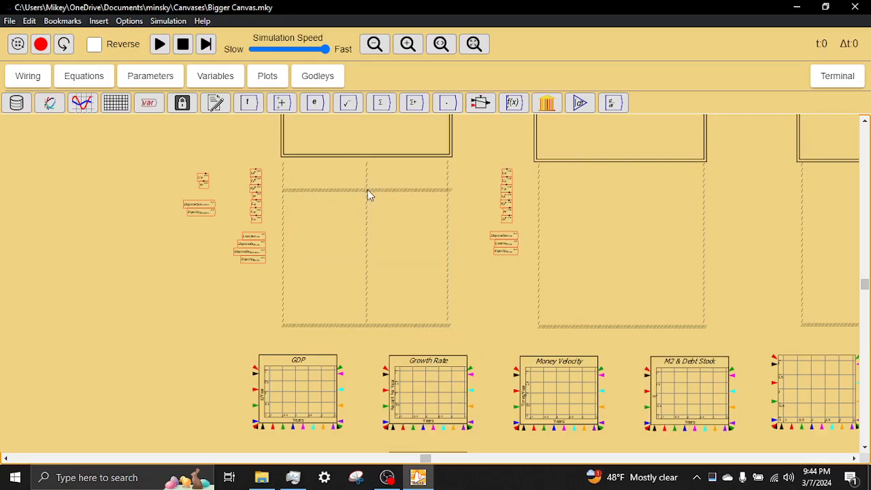
# Add a note reading "Banks Lend to the Firms" in the upper-left cell beneath the Private Banks table
pyautogui.scroll(5, 373, 222)
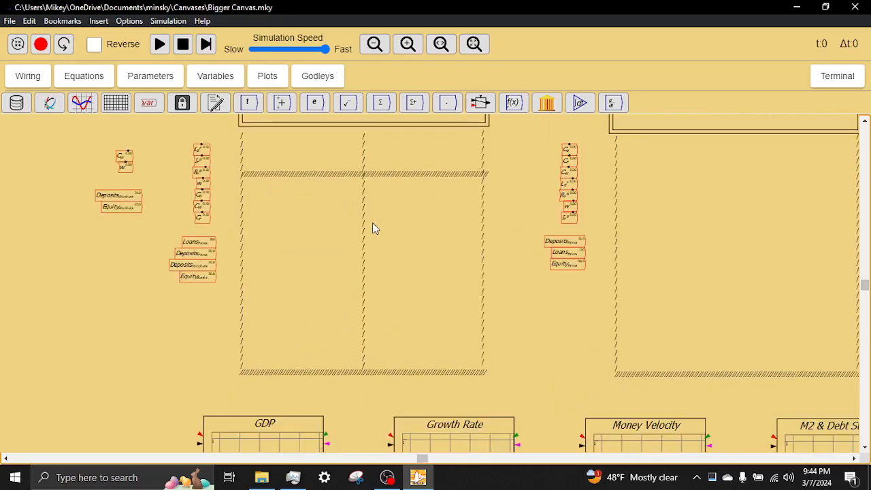
pyautogui.moveTo(423, 232); pyautogui.dragTo(447, 272)
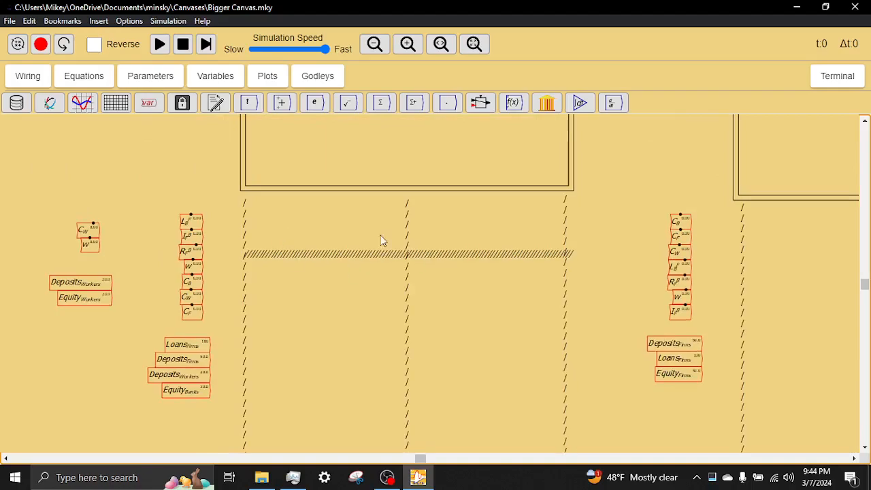
pyautogui.moveTo(583, 187); pyautogui.dragTo(582, 412)
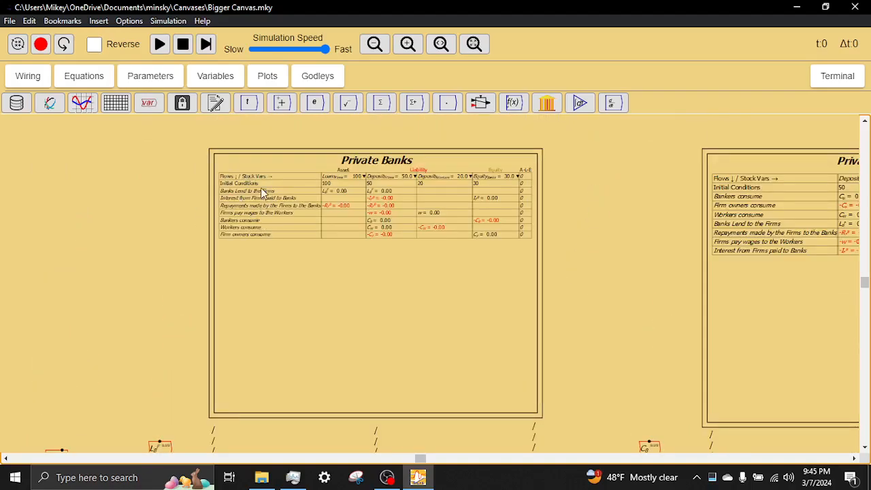
pyautogui.moveTo(606, 286); pyautogui.dragTo(634, 216)
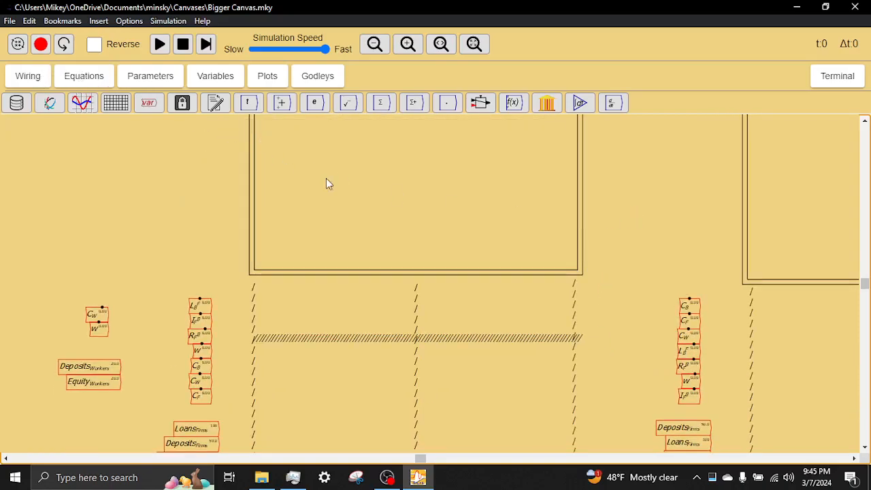
pyautogui.click(217, 104)
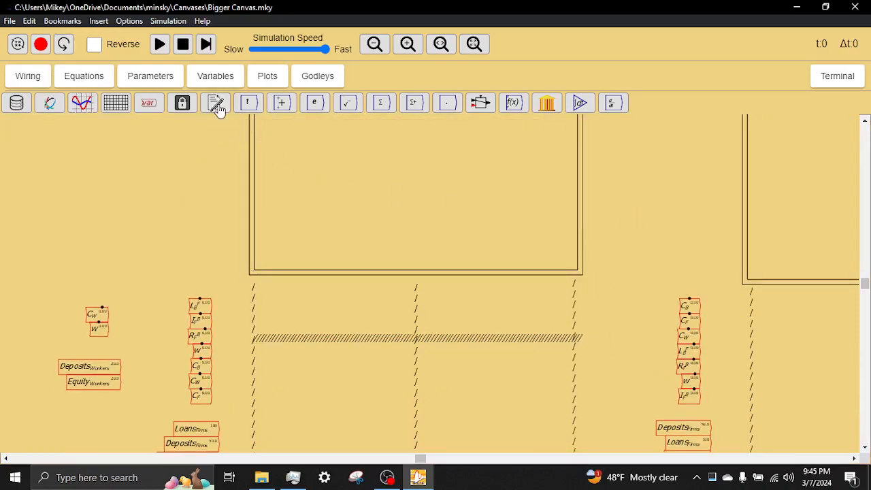
pyautogui.rightClick(327, 307)
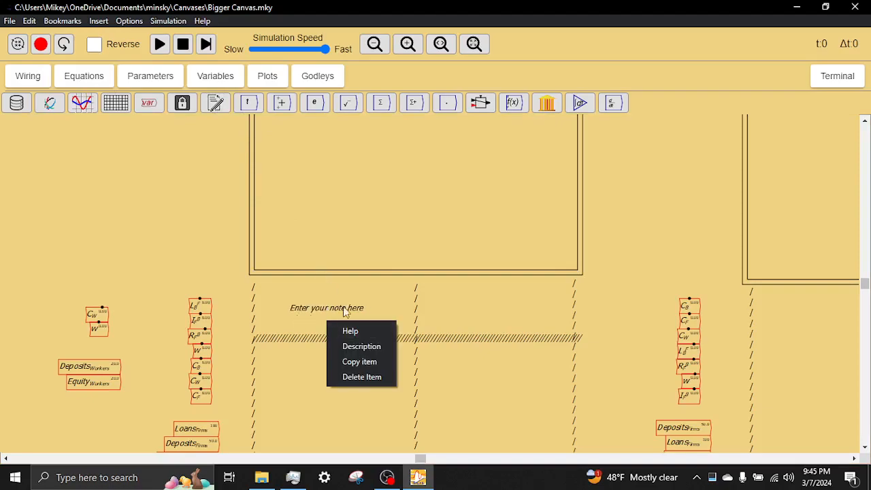
pyautogui.click(311, 318)
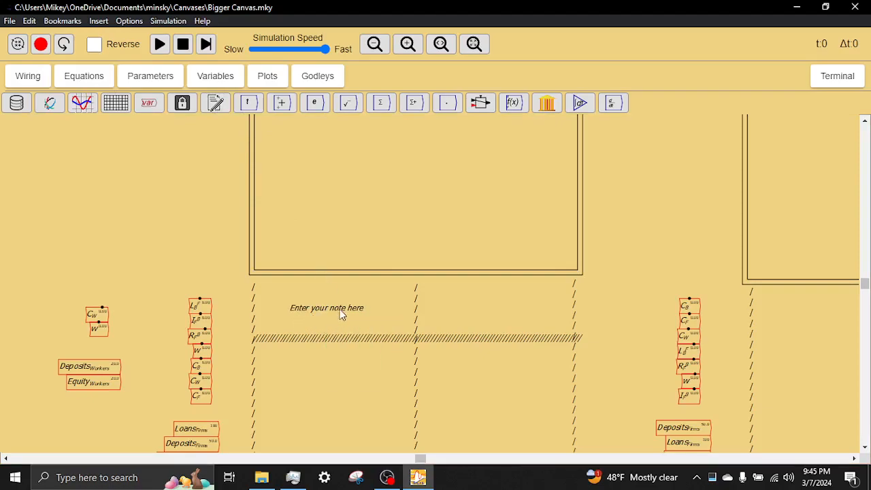
pyautogui.doubleClick(341, 309)
pyautogui.tripleClick(232, 116)
pyautogui.write('Banks Lend to the Firms')
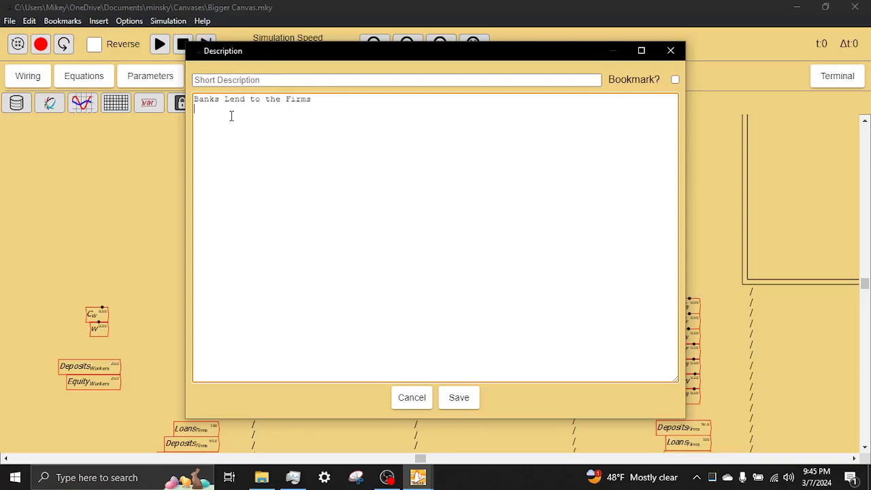
pyautogui.click(466, 401)
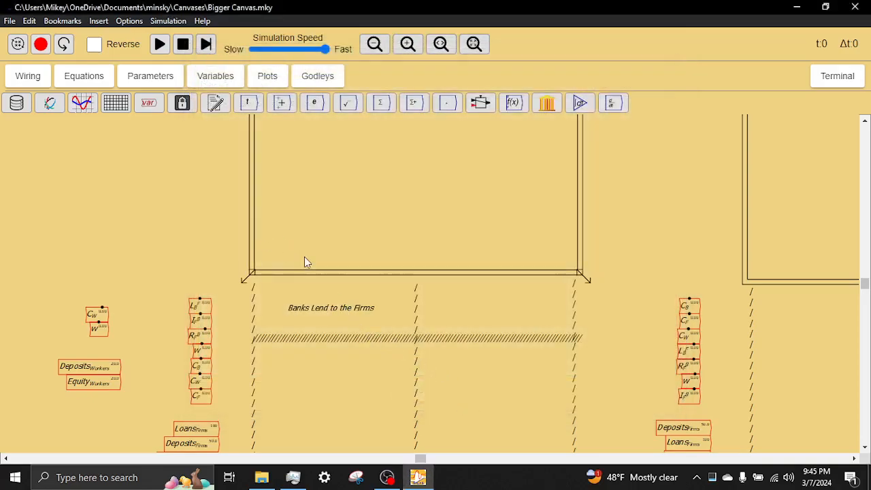
# Copy the L_B^F flow variable into the cell right of the lending note, raise the note, and lower the horizontal divider slightly
pyautogui.scroll(3, 304, 257)
pyautogui.moveTo(373, 386); pyautogui.dragTo(389, 278)
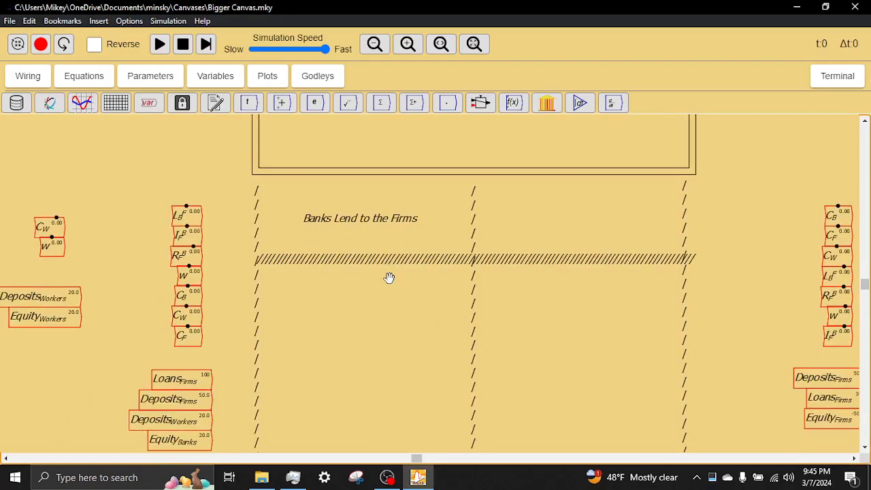
pyautogui.rightClick(195, 218)
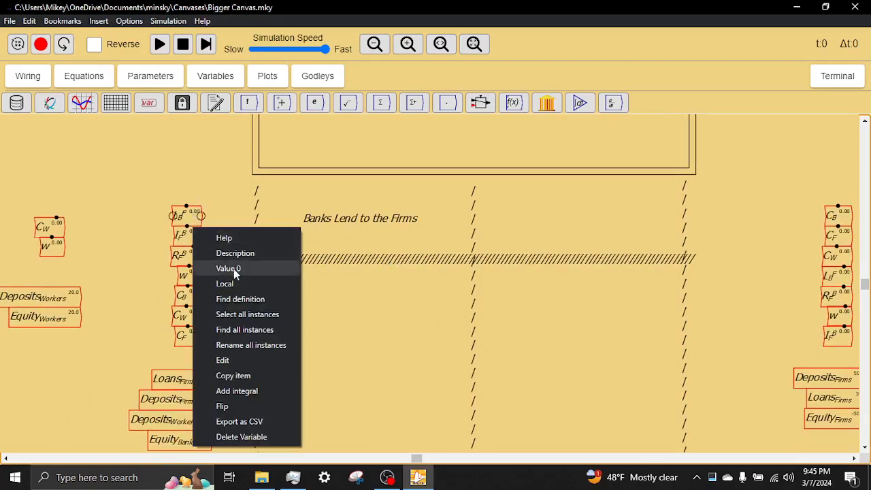
pyautogui.click(241, 376)
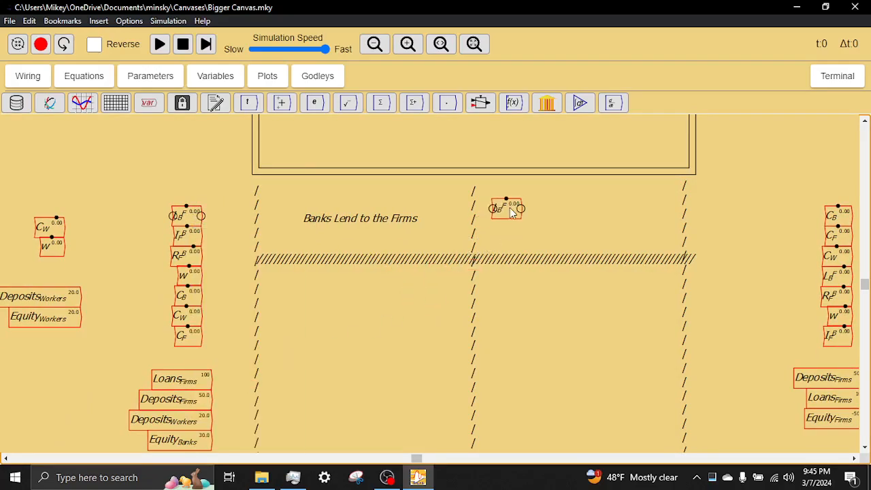
pyautogui.click(522, 215)
pyautogui.moveTo(377, 220); pyautogui.dragTo(371, 200)
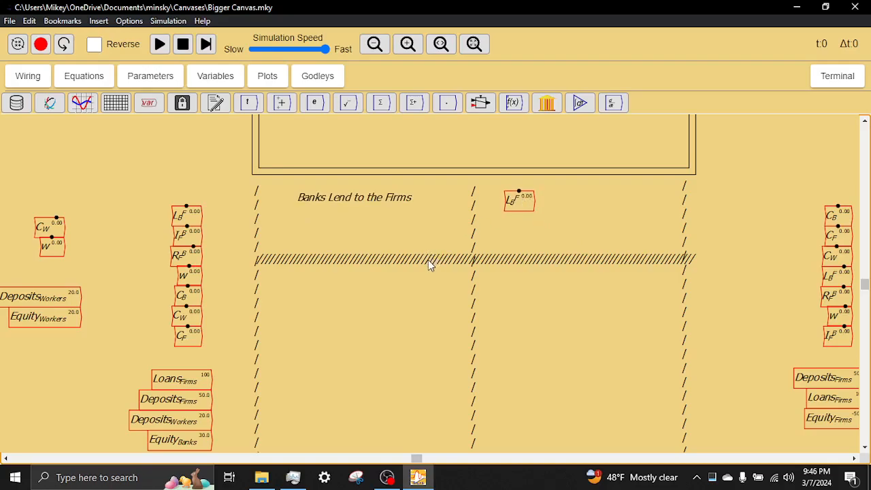
pyautogui.moveTo(428, 260); pyautogui.dragTo(424, 269)
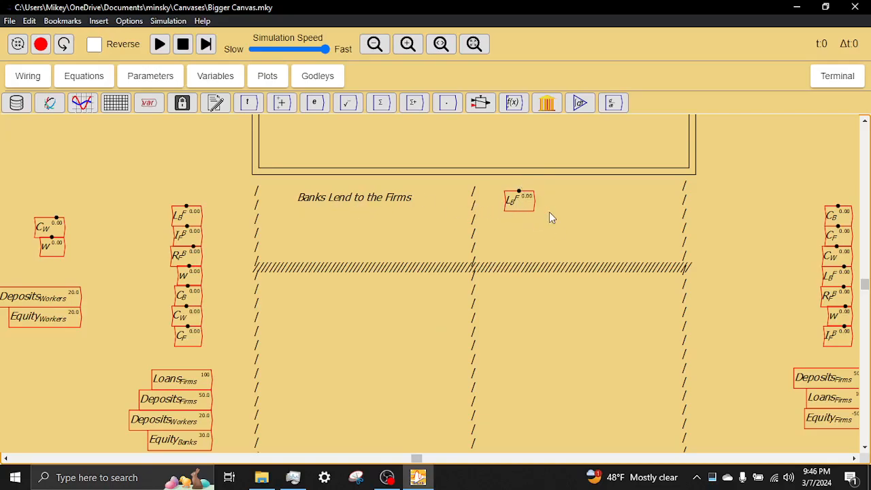
# Copy the Loans_Firms stock variable into the upper-right cell and arrange it to the left of L_B^F
pyautogui.moveTo(362, 346); pyautogui.dragTo(465, 292)
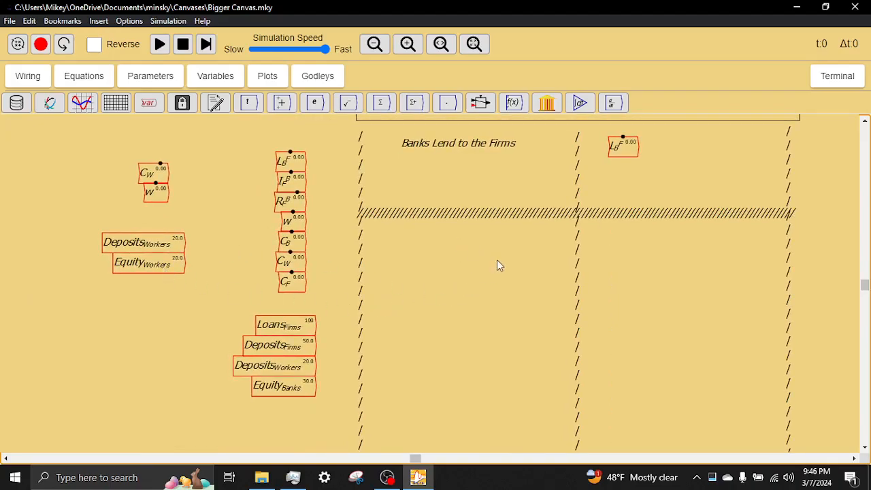
pyautogui.rightClick(294, 333)
pyautogui.click(247, 316)
pyautogui.rightClick(274, 319)
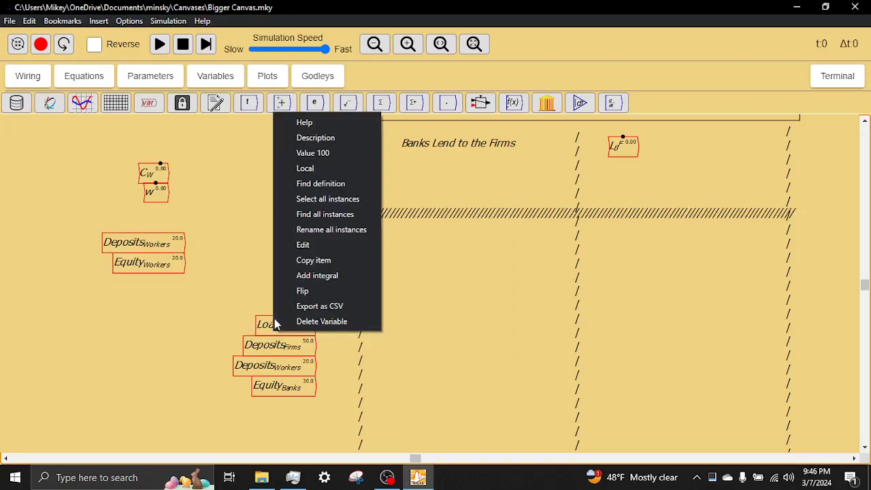
pyautogui.click(310, 260)
pyautogui.click(626, 164)
pyautogui.moveTo(619, 179); pyautogui.dragTo(613, 192)
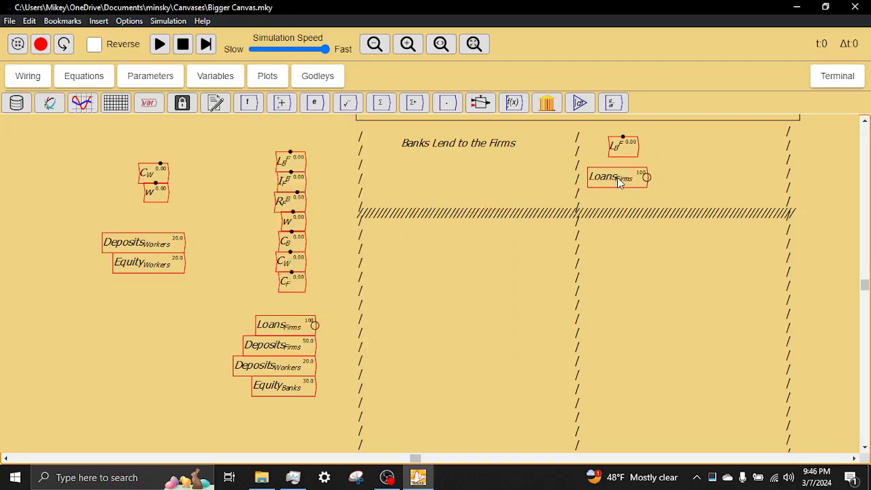
pyautogui.moveTo(625, 145); pyautogui.dragTo(713, 163)
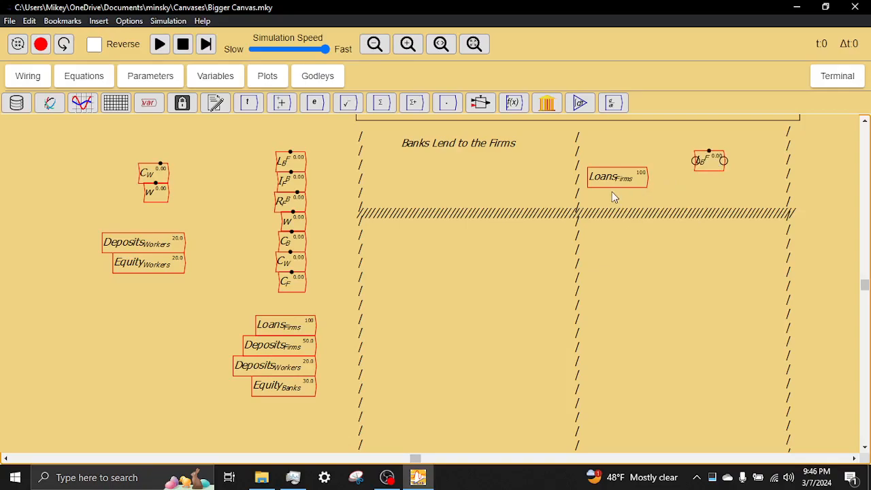
pyautogui.moveTo(619, 171); pyautogui.dragTo(625, 154)
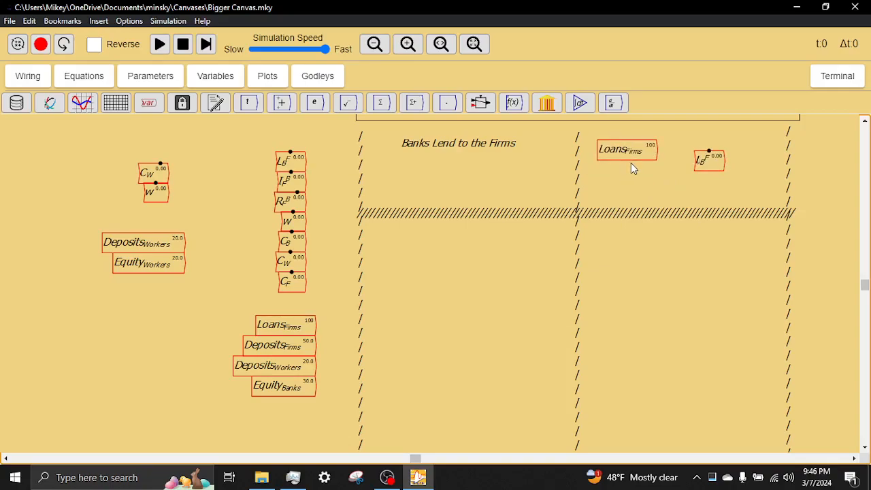
# Insert a divide operator between Loans_Firms and L_B^F and wire its output to L_B^F
pyautogui.press('/')
pyautogui.moveTo(632, 166); pyautogui.dragTo(652, 167)
pyautogui.moveTo(699, 164); pyautogui.dragTo(683, 168)
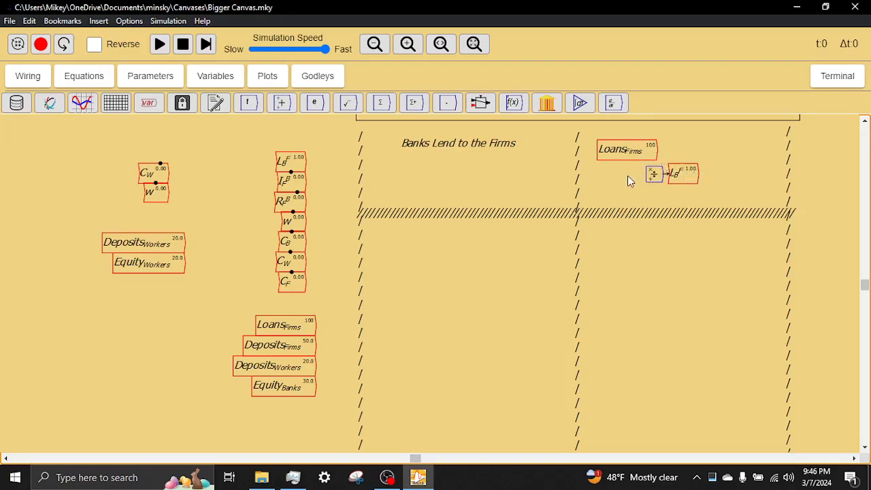
# Start a new variable named \tau_L^F, with type Parameter and an initial value of 2
pyautogui.press('\\')
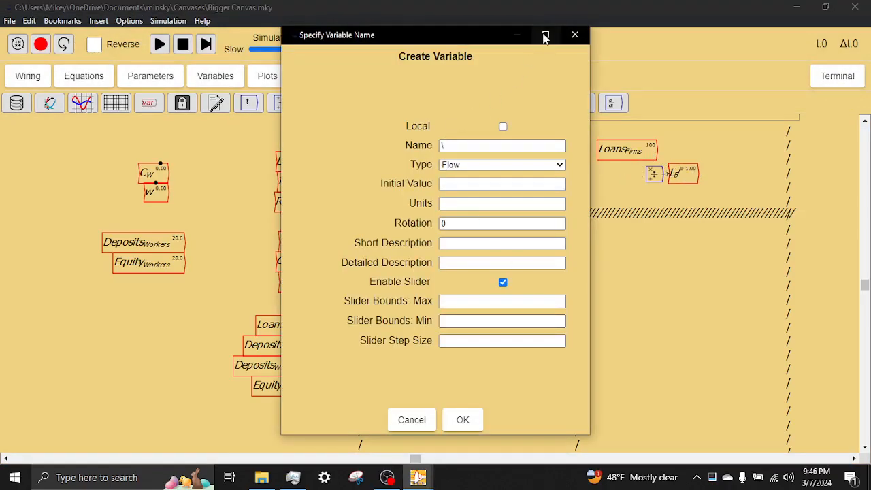
pyautogui.click(576, 35)
pyautogui.press('\\')
pyautogui.write('taue')
pyautogui.write('_')
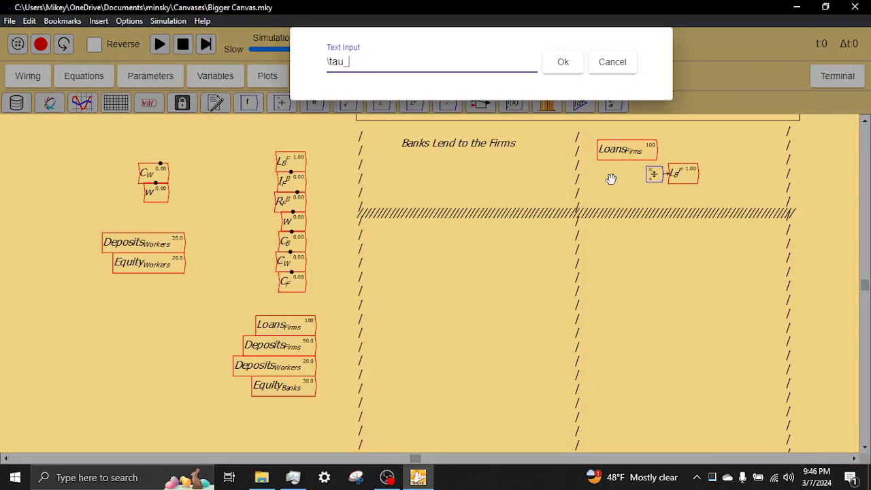
pyautogui.write('L^{F}')
pyautogui.press('Return')
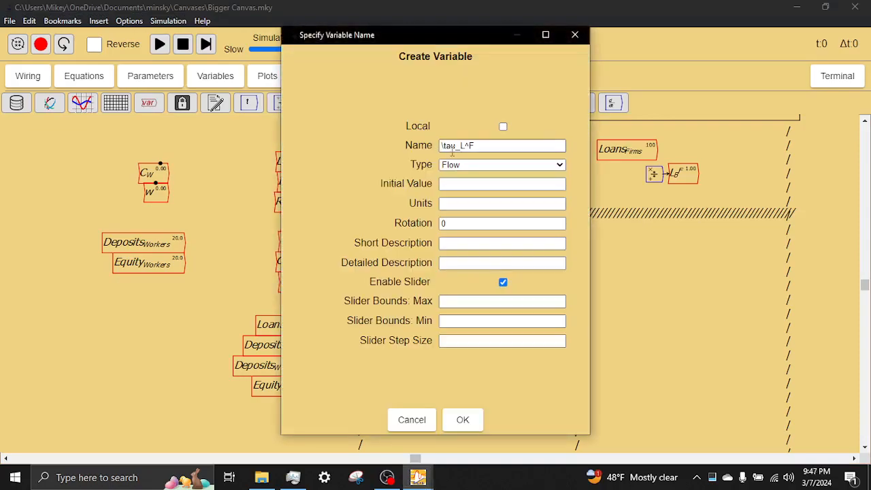
pyautogui.click(477, 167)
pyautogui.click(472, 185)
pyautogui.click(470, 185)
pyautogui.write('2')
# Give the new parameter the short description "Years for the loan stock to double" and create it
pyautogui.click(461, 243)
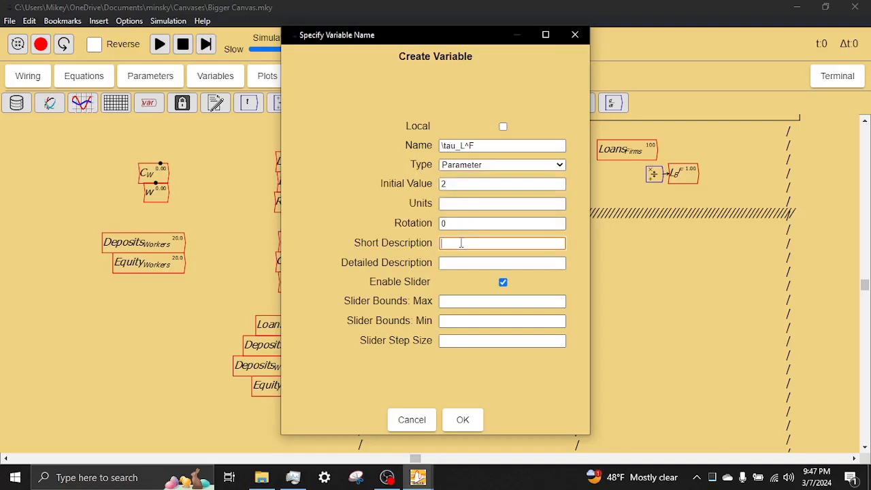
pyautogui.write('Years for the loans supp')
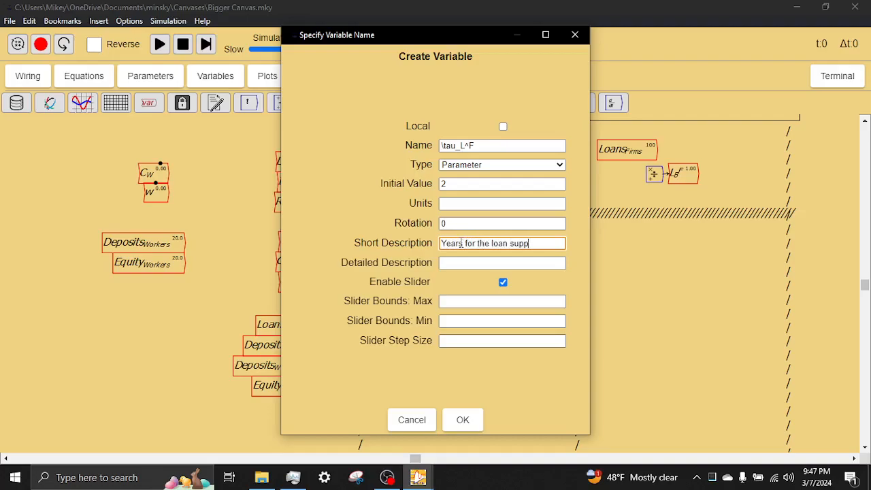
pyautogui.write('ly to diu')
pyautogui.press('BackSpace')
pyautogui.press('BackSpace')
pyautogui.write('ouble')
pyautogui.press('BackSpace')
pyautogui.press('BackSpace')
pyautogui.press('BackSpace')
pyautogui.press('BackSpace')
pyautogui.press('BackSpace')
pyautogui.press('BackSpace')
pyautogui.press('BackSpace')
pyautogui.press('BackSpace')
pyautogui.press('BackSpace')
pyautogui.press('BackSpace')
pyautogui.press('BackSpace')
pyautogui.press('BackSpace')
pyautogui.press('BackSpace')
pyautogui.press('BackSpace')
pyautogui.press('BackSpace')
pyautogui.press('BackSpace')
pyautogui.write('stock to double')
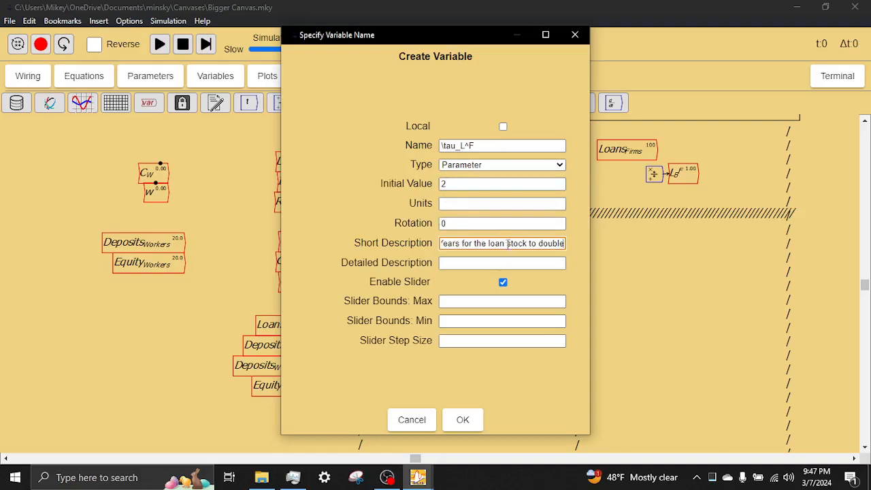
pyautogui.click(462, 420)
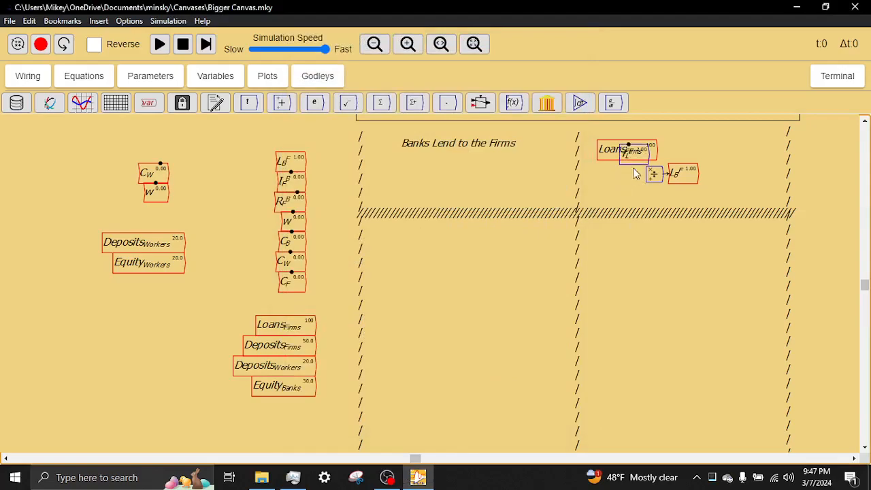
# Place the tau parameter below Loans_Firms, wire both into the divide operator, and tidy the block and the divider beneath it
pyautogui.click(631, 181)
pyautogui.moveTo(705, 188)
pyautogui.mouseDown()
pyautogui.moveTo(643, 162)
pyautogui.moveTo(711, 168)
pyautogui.mouseUp()
pyautogui.click(744, 167)
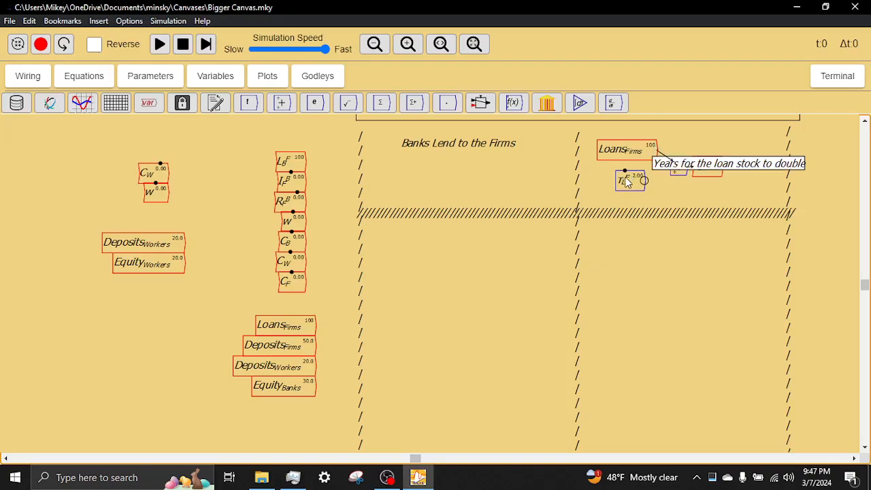
pyautogui.moveTo(629, 181); pyautogui.dragTo(639, 176)
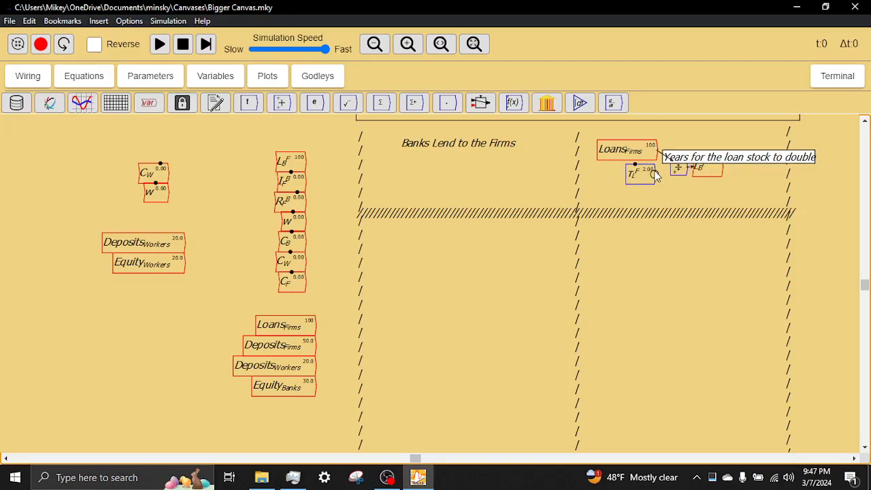
pyautogui.moveTo(656, 174); pyautogui.dragTo(653, 193)
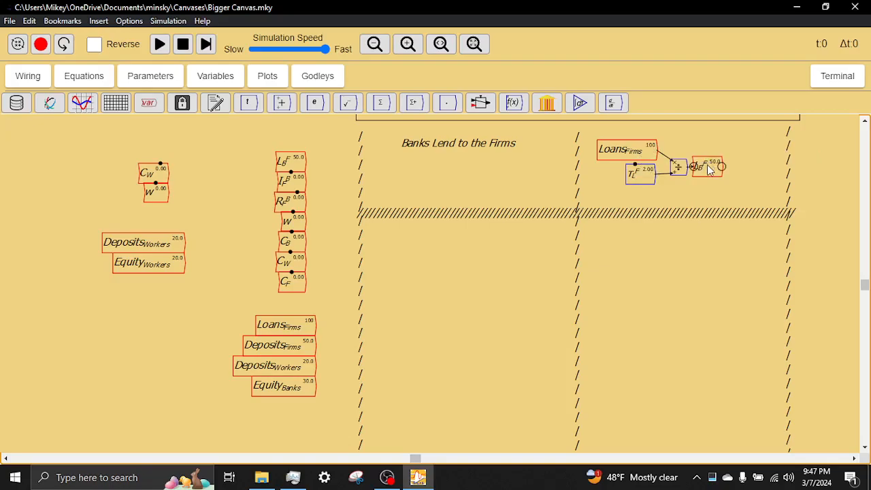
pyautogui.moveTo(674, 167); pyautogui.dragTo(704, 166)
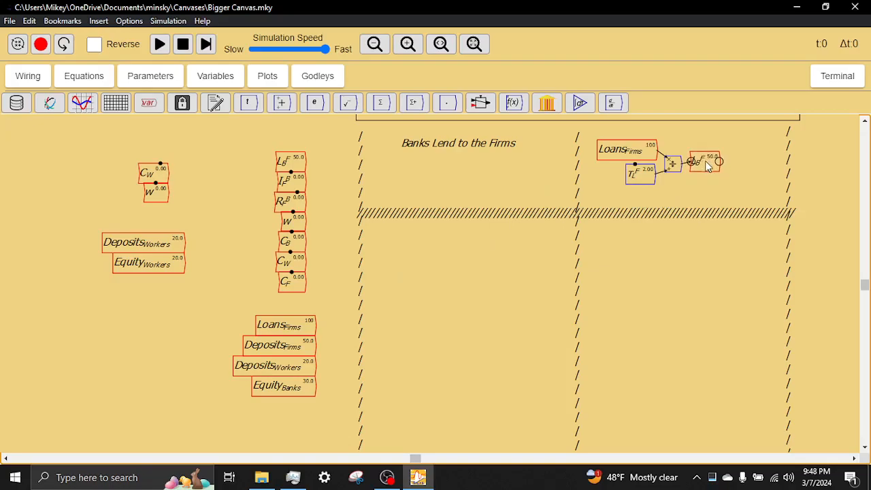
pyautogui.moveTo(627, 212); pyautogui.dragTo(628, 202)
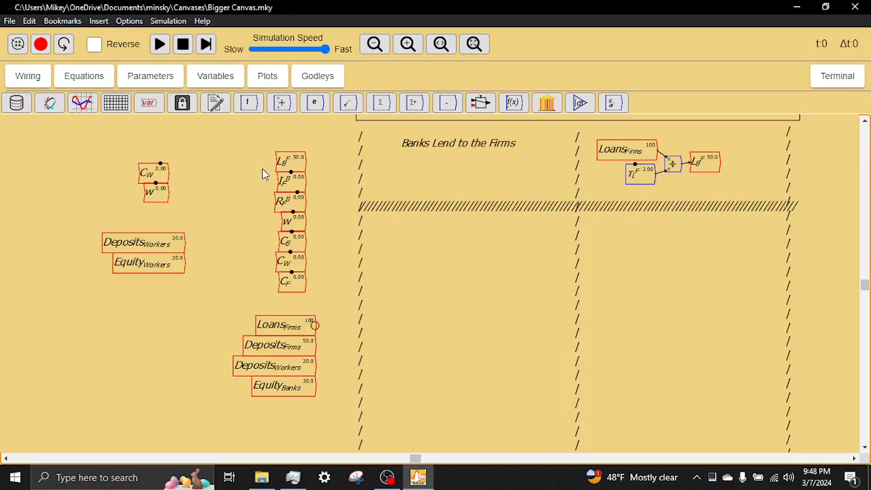
# Copy the I_F^B flow variable into the right column just below the horizontal divider
pyautogui.rightClick(288, 196)
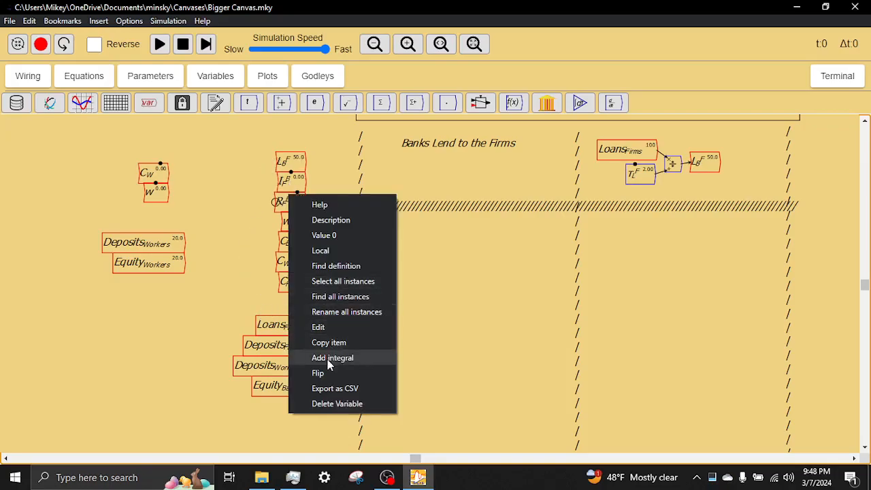
pyautogui.click(329, 343)
pyautogui.click(701, 254)
# Copy the "Banks Lend to the Firms" note and place the copy just below the horizontal divider
pyautogui.rightClick(492, 164)
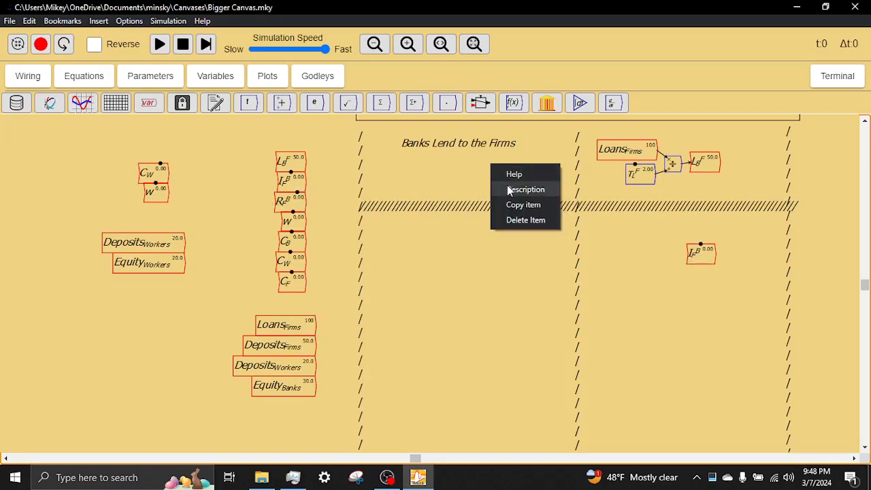
pyautogui.click(514, 205)
pyautogui.click(472, 257)
# Replace the copied note's text with "Firms pay interest on the loans" and a second line reading "to the banks"
pyautogui.doubleClick(433, 252)
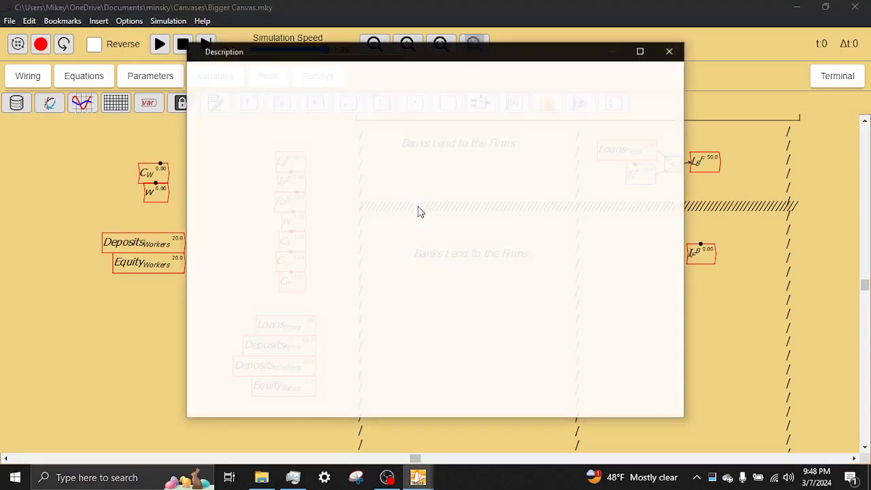
pyautogui.moveTo(347, 140); pyautogui.dragTo(98, 82)
pyautogui.write('Firms')
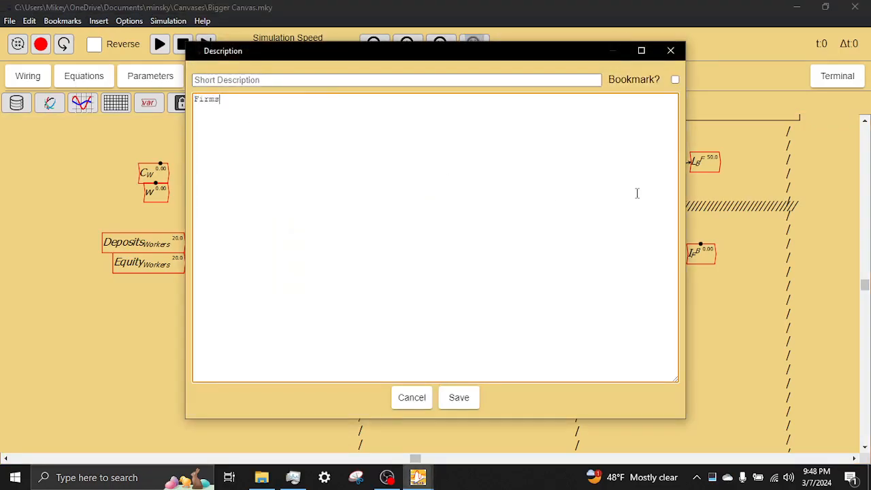
pyautogui.write(' pay interest on the loans')
pyautogui.press('Return')
pyautogui.write('to the banks')
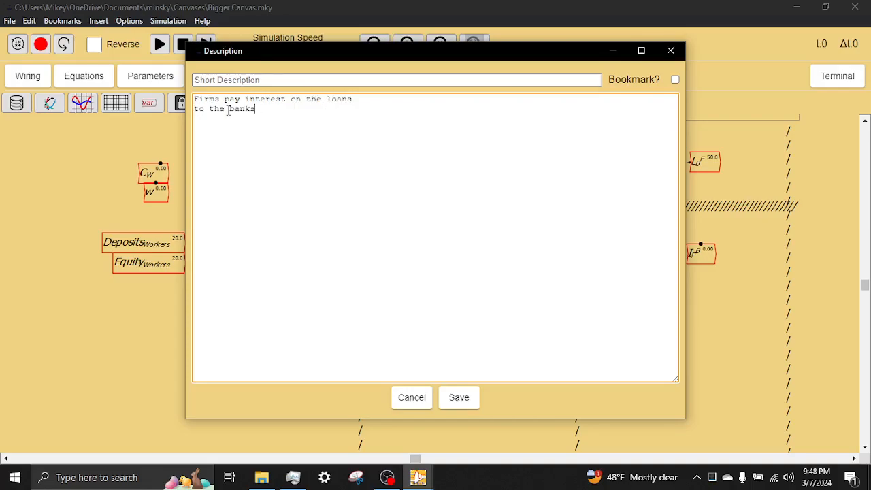
# Delete the note's second line, "to the banks", and save the description
pyautogui.hotkey('ctrl', 'a')
pyautogui.click(268, 110)
pyautogui.hotkey('ctrl', 'a')
pyautogui.click(278, 116)
pyautogui.hotkey('ctrl', 'a')
pyautogui.click(279, 130)
pyautogui.moveTo(279, 130); pyautogui.dragTo(188, 115)
pyautogui.press('BackSpace')
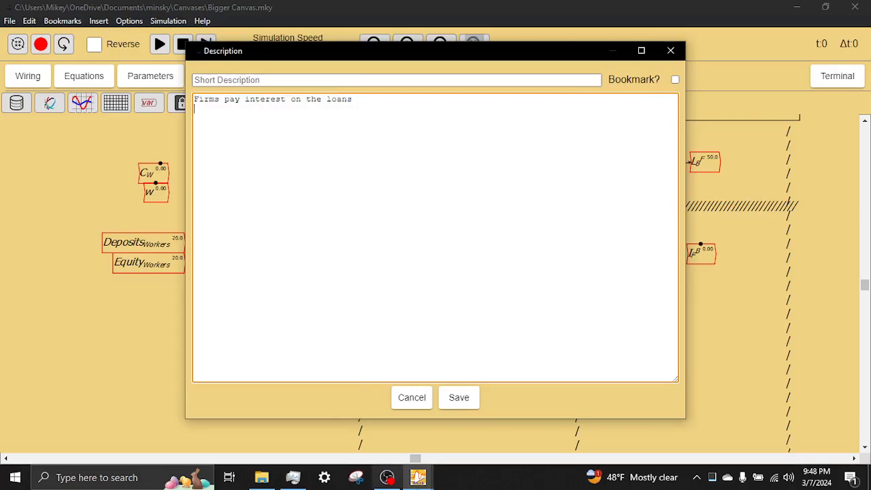
pyautogui.click(460, 402)
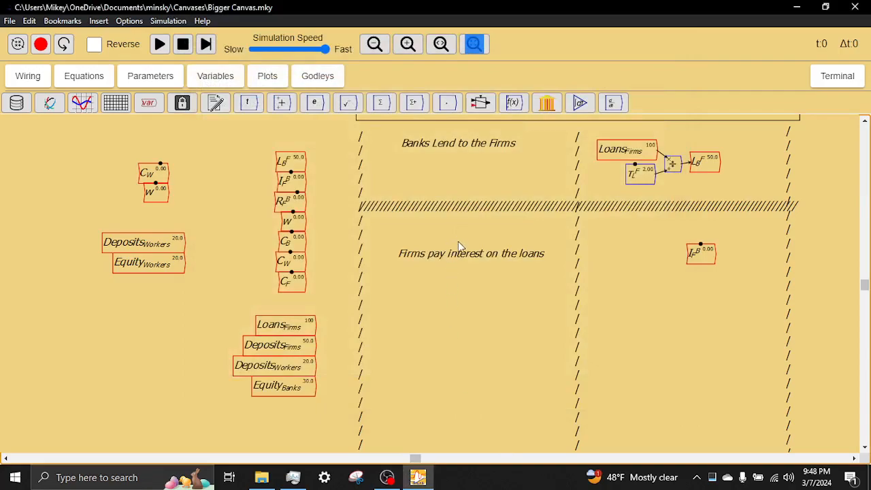
# Move the interest note and I_F^B up towards the divider, and place a copy of Loans_Firms beside I_F^B
pyautogui.moveTo(455, 248); pyautogui.dragTo(448, 235)
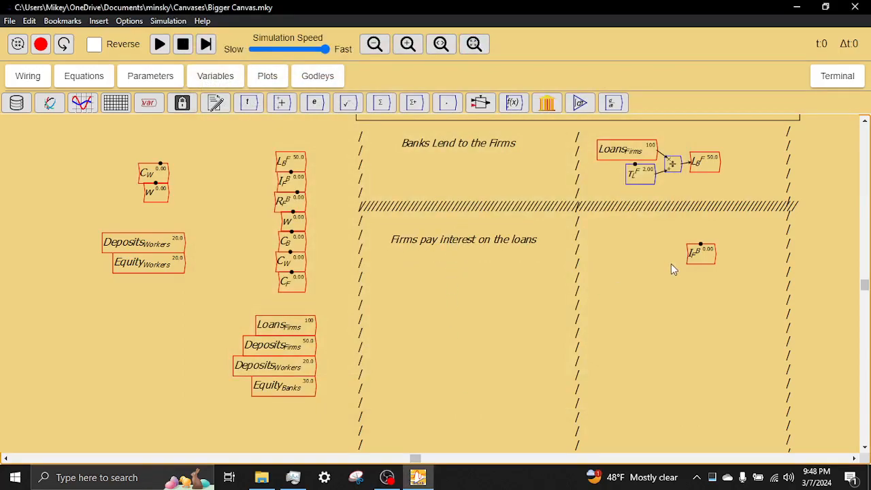
pyautogui.moveTo(713, 252); pyautogui.dragTo(726, 239)
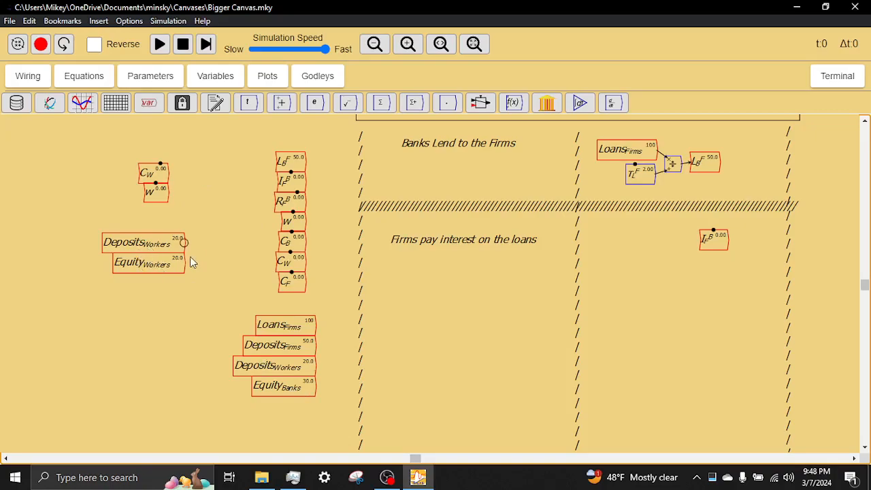
pyautogui.rightClick(276, 328)
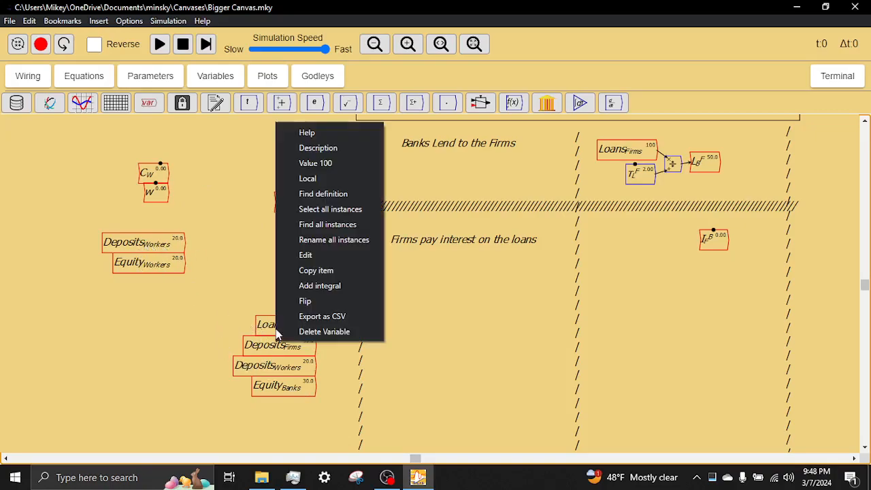
pyautogui.click(300, 270)
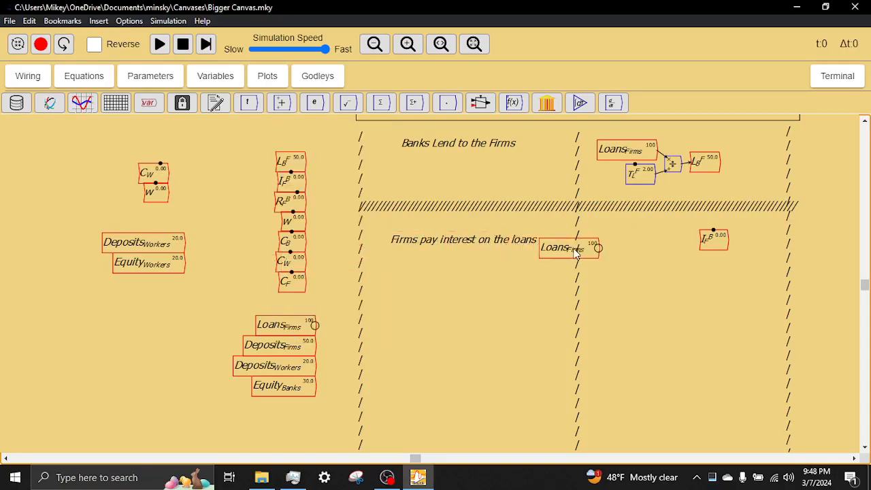
pyautogui.click(632, 236)
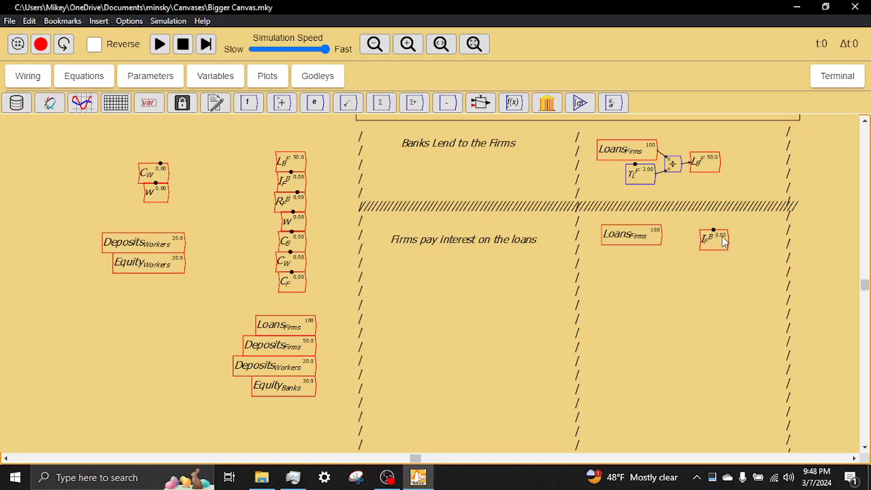
# Add a multiply operator between Loans_Firms and I_F^B, and wire Loans_Firms through it into I_F^B
pyautogui.moveTo(728, 234); pyautogui.dragTo(724, 241)
pyautogui.moveTo(629, 265); pyautogui.dragTo(671, 251)
pyautogui.moveTo(678, 252); pyautogui.dragTo(712, 244)
# Create a parameter named r_L^F with an initial value of 0.08 and no slider, and place it below Loans_Firms
pyautogui.press('\\')
pyautogui.press('BackSpace')
pyautogui.write('r_L^F')
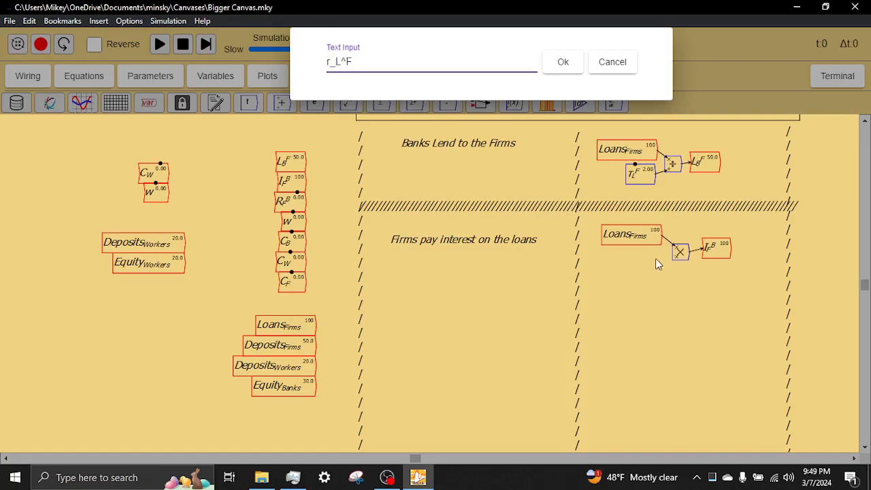
pyautogui.press('Return')
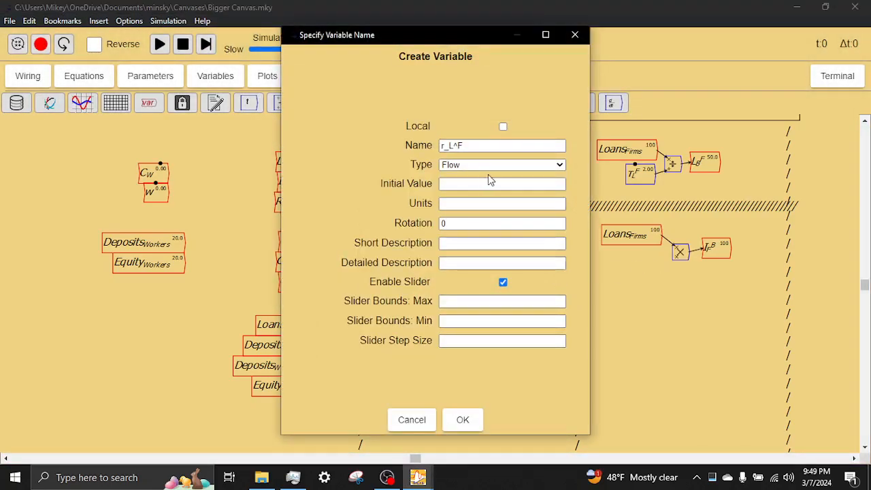
pyautogui.click(482, 165)
pyautogui.click(476, 184)
pyautogui.click(476, 184)
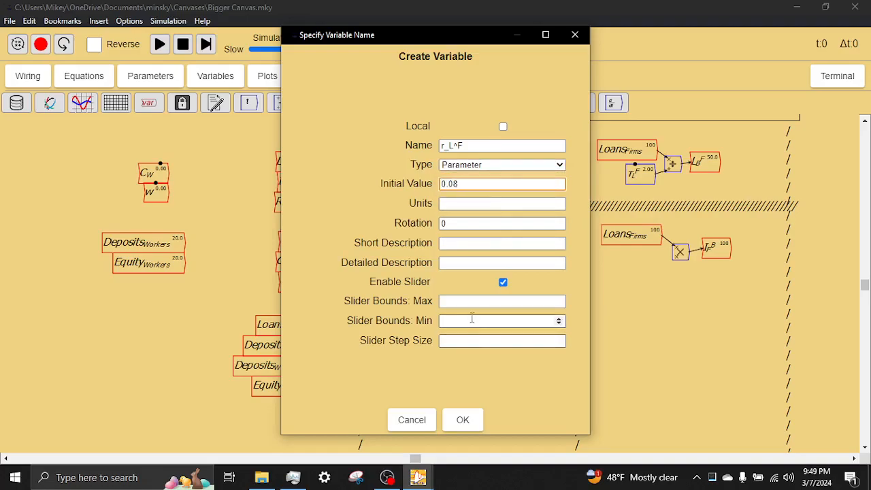
pyautogui.click(504, 282)
pyautogui.click(463, 418)
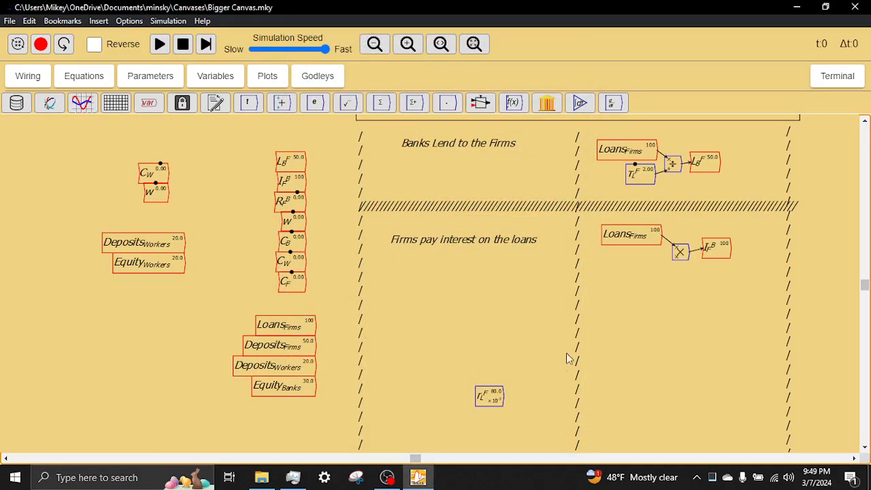
pyautogui.click(648, 261)
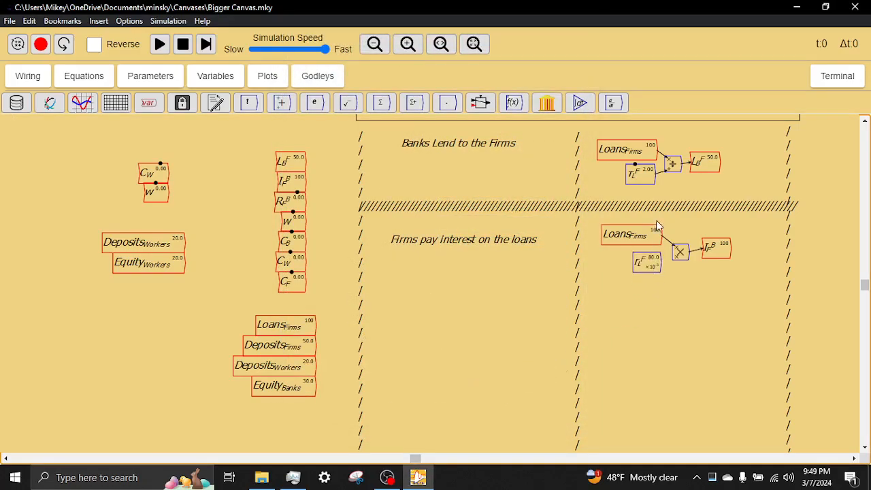
# Disable the slider on \tau_L^F, and wire r_L^F into the multiply operator with I_F^B moved close beside it
pyautogui.rightClick(639, 176)
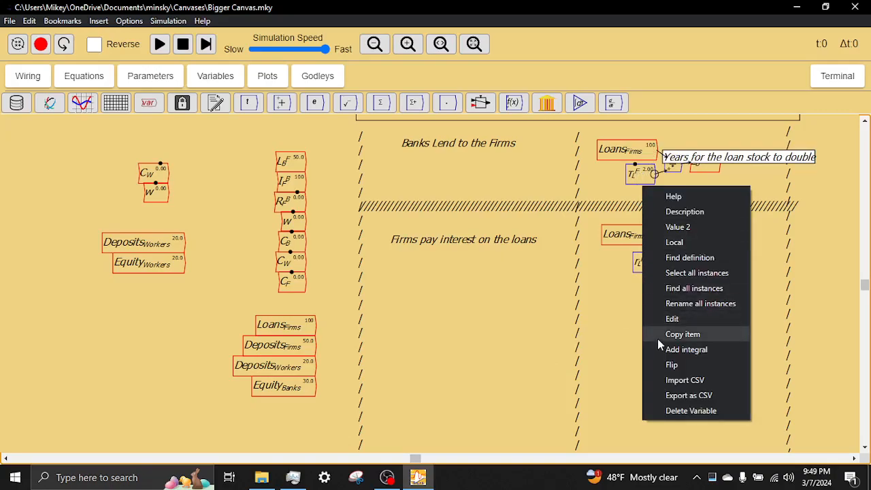
pyautogui.click(692, 322)
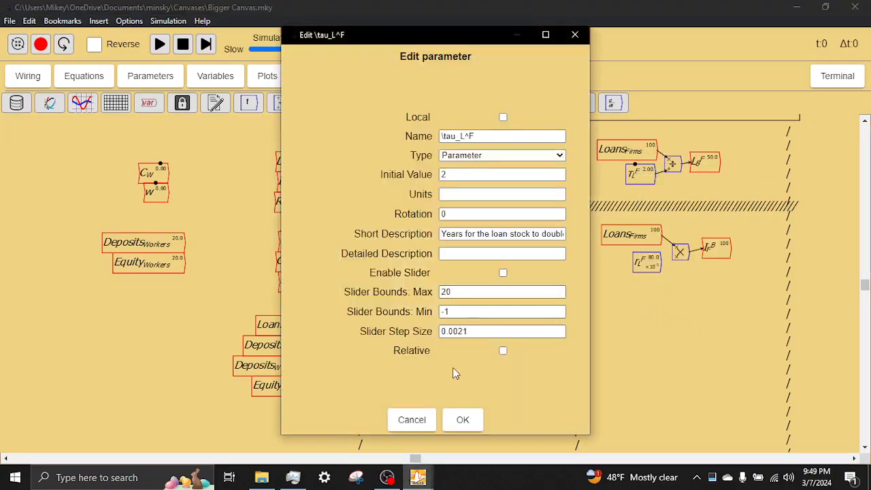
pyautogui.click(463, 419)
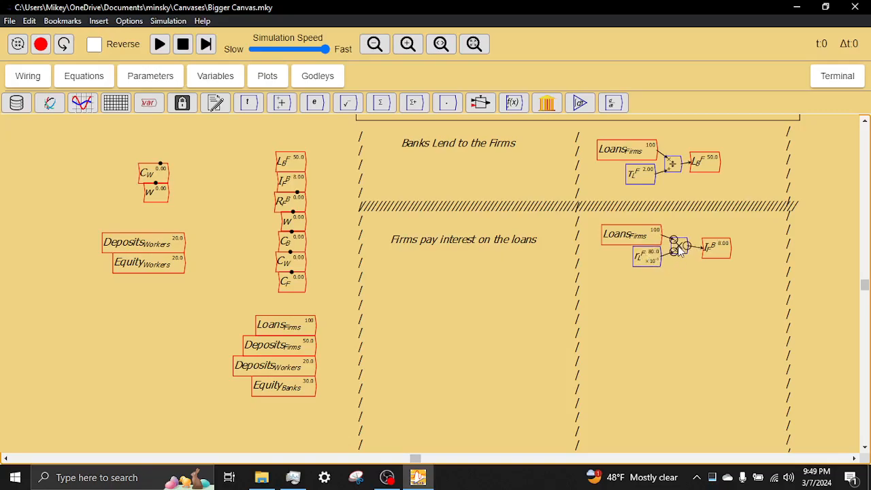
pyautogui.moveTo(718, 249); pyautogui.dragTo(708, 250)
# Copy the R_F^B flow variable into the right column, and place a copy of the horizontal divider beneath the interest block
pyautogui.moveTo(486, 307); pyautogui.dragTo(488, 277)
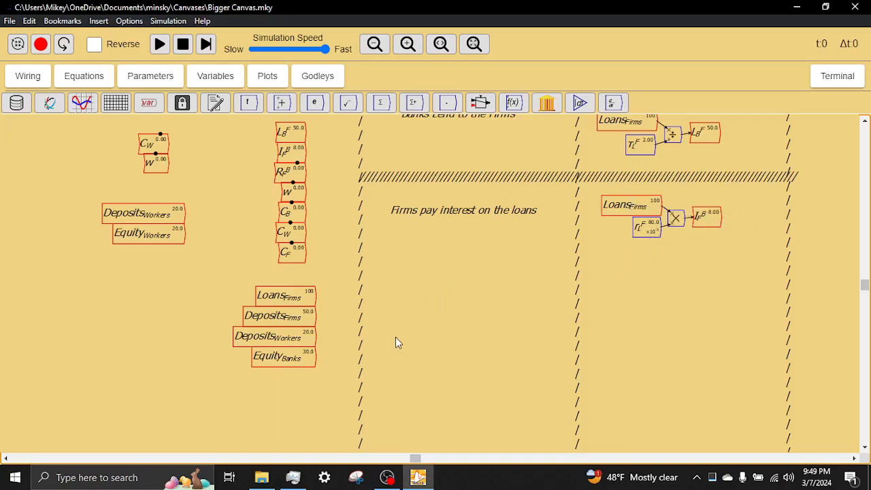
pyautogui.rightClick(283, 178)
pyautogui.click(330, 337)
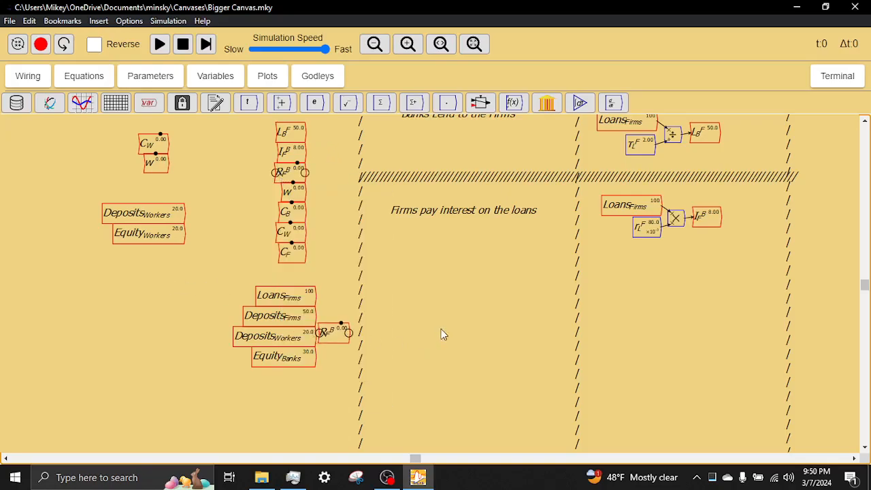
pyautogui.click(678, 325)
pyautogui.rightClick(552, 177)
pyautogui.click(561, 223)
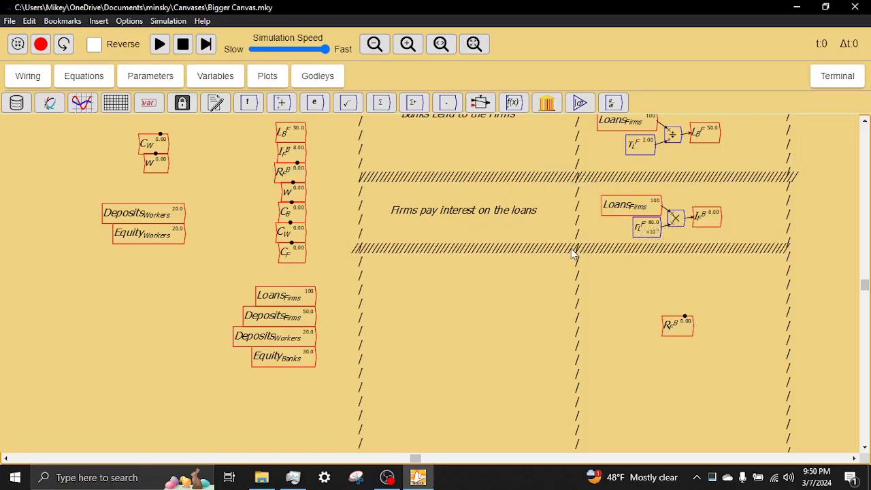
# Move R_F^B up under the new divider and place a copy of Loans_Firms beside it
pyautogui.moveTo(666, 329); pyautogui.dragTo(695, 310)
pyautogui.rightClick(613, 225)
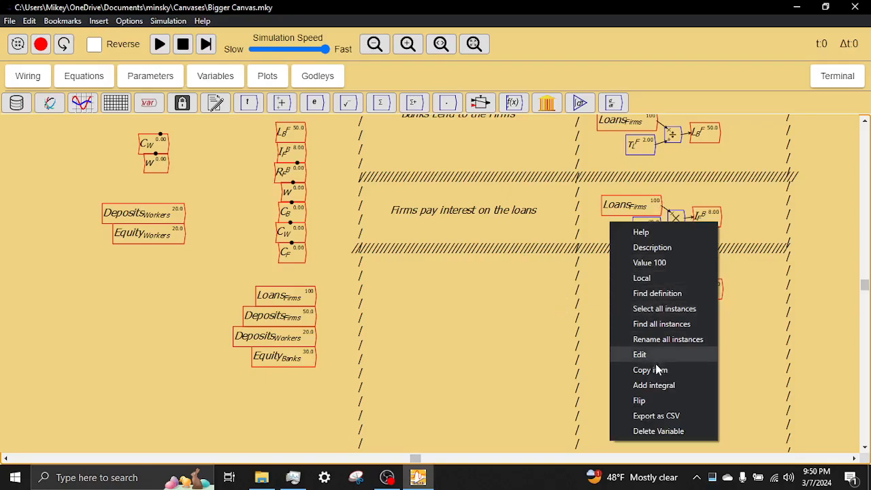
pyautogui.click(651, 370)
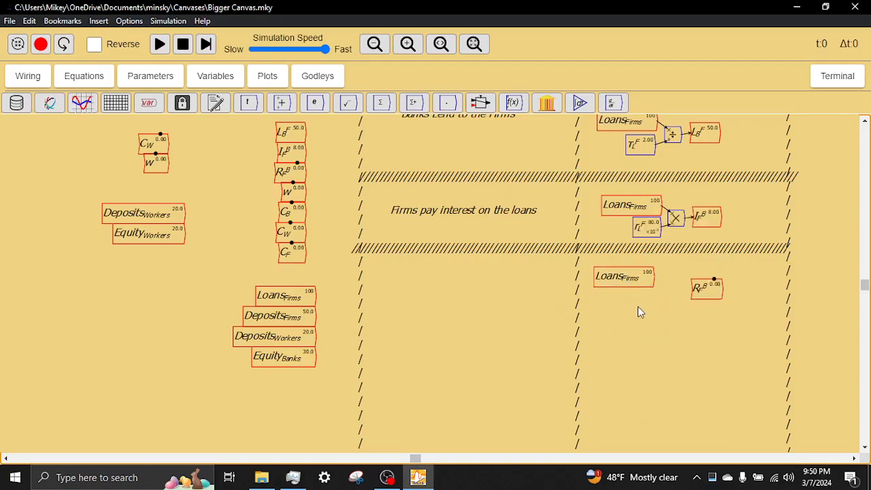
# Start a new variable named \tau_R^F with type Parameter
pyautogui.write('\\')
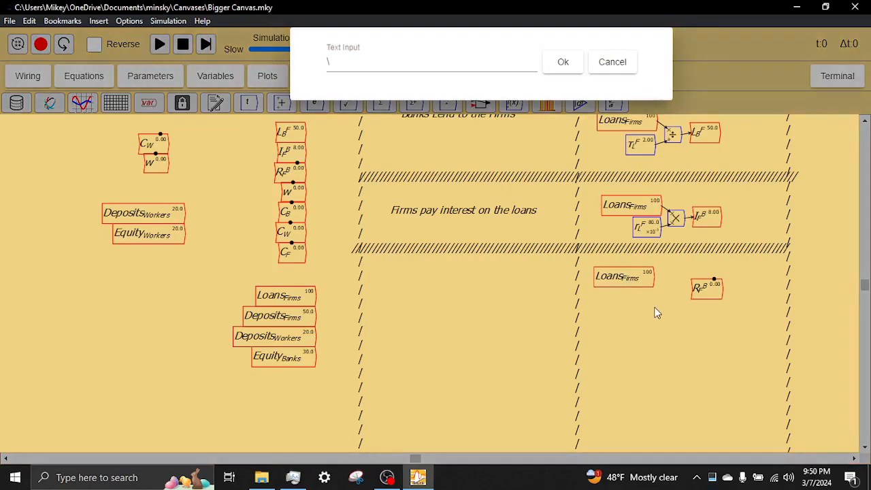
pyautogui.write('tau_')
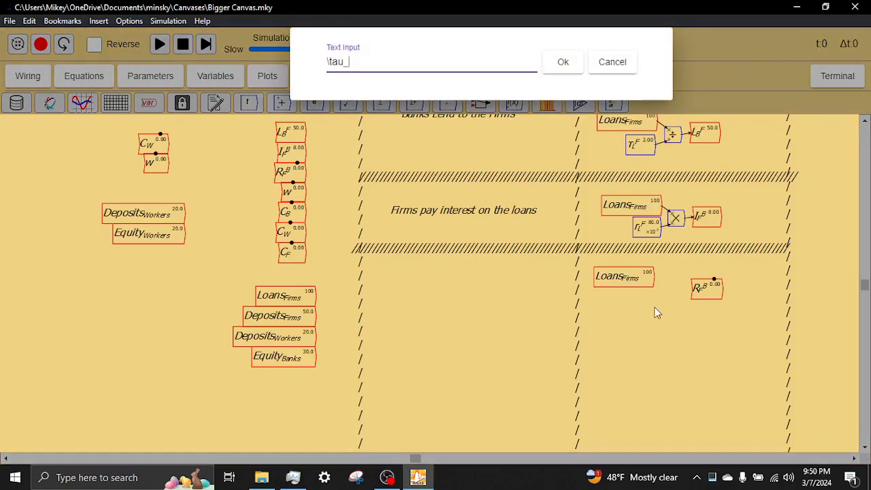
pyautogui.write('R^F')
pyautogui.press('Return')
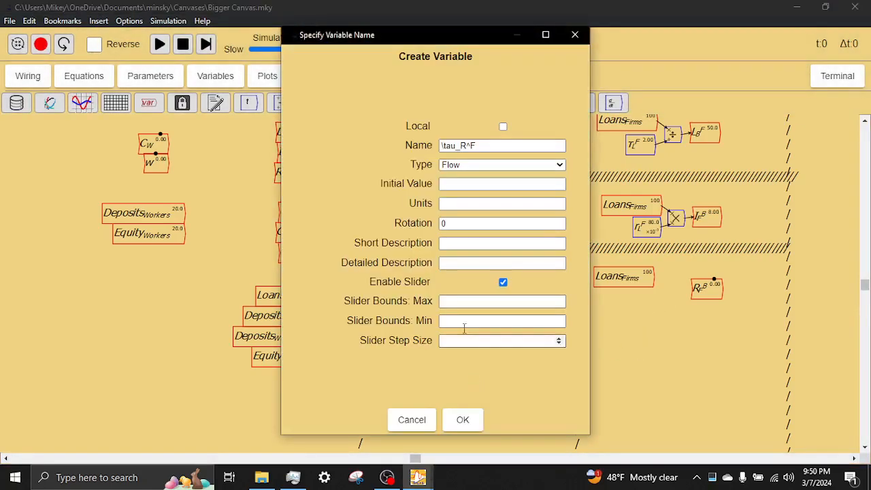
pyautogui.click(476, 165)
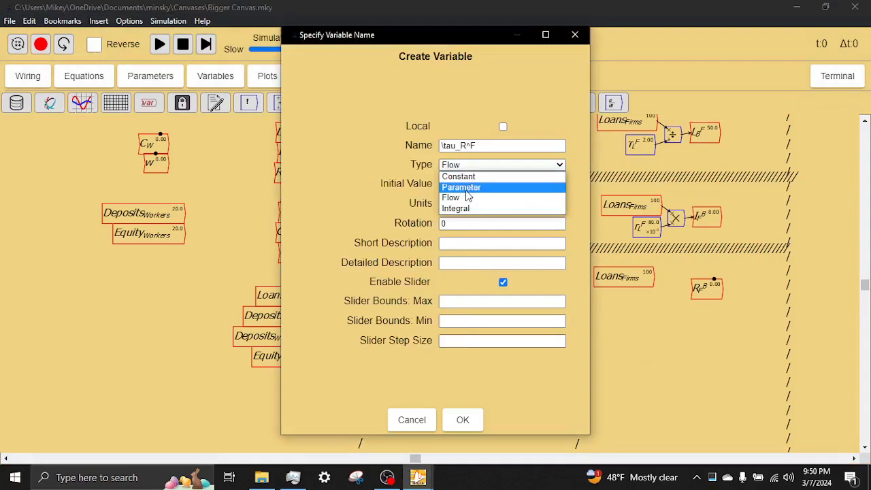
pyautogui.click(469, 188)
# Give the new parameter the short description "years for the loan stock to go to zero", and place it below Loans_Firms
pyautogui.click(461, 242)
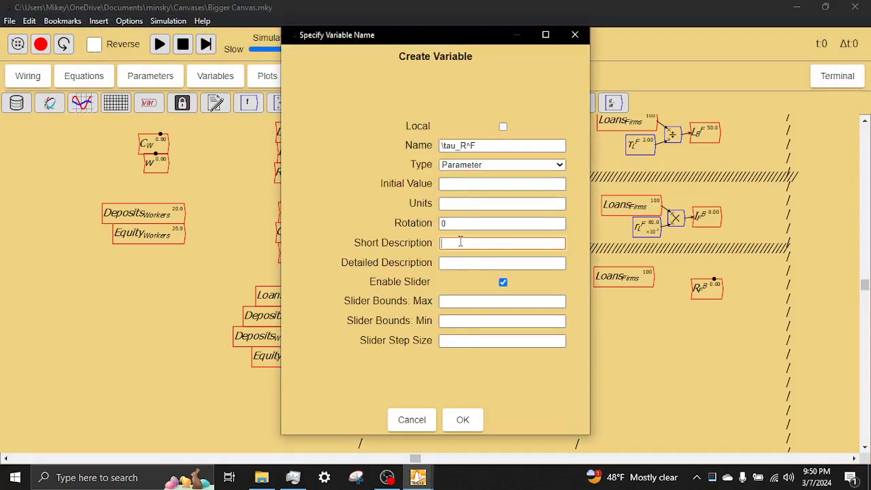
pyautogui.write('years for the lao')
pyautogui.press('BackSpace')
pyautogui.press('BackSpace')
pyautogui.press('BackSpace')
pyautogui.press('BackSpace')
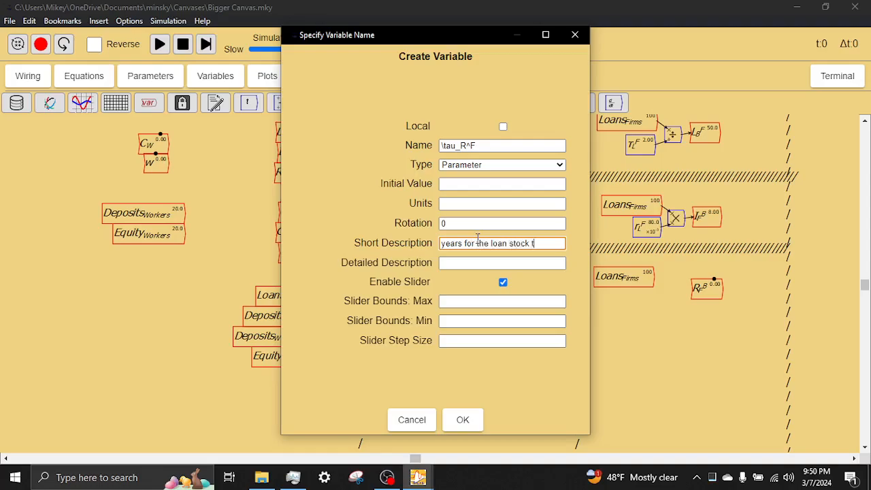
pyautogui.write('a')
pyautogui.press('BackSpace')
pyautogui.write('zero')
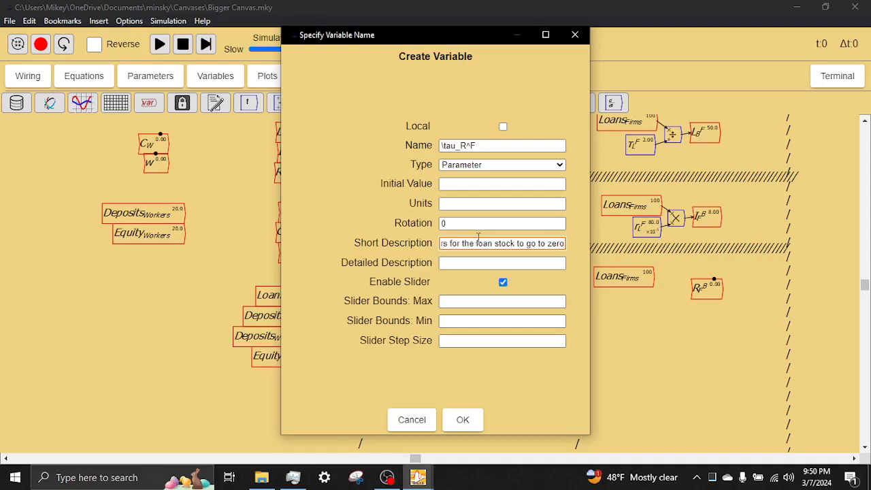
pyautogui.click(463, 419)
pyautogui.click(637, 315)
# Add a divide operator, wire Loans_Firms and \tau_R^F into it and its output into R_F^B, and tidy the block
pyautogui.press('/')
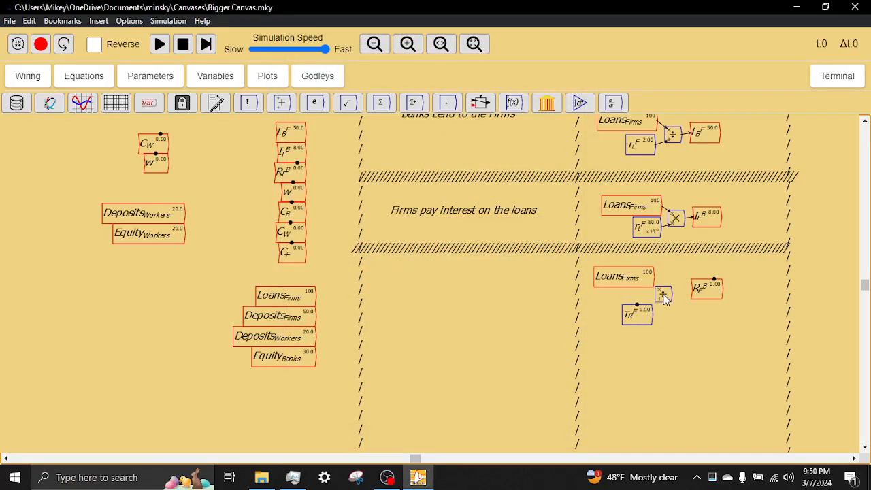
pyautogui.click(672, 293)
pyautogui.moveTo(655, 278); pyautogui.dragTo(670, 291)
pyautogui.moveTo(629, 315); pyautogui.dragTo(643, 292)
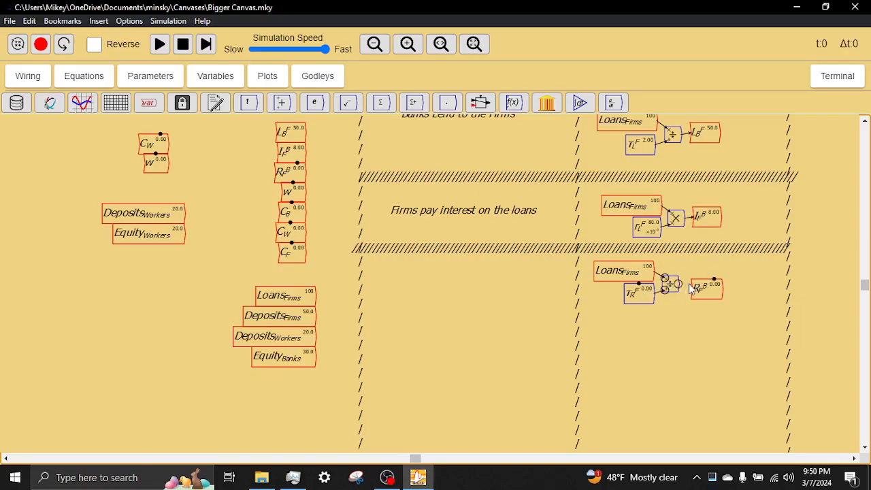
pyautogui.moveTo(702, 288); pyautogui.dragTo(707, 280)
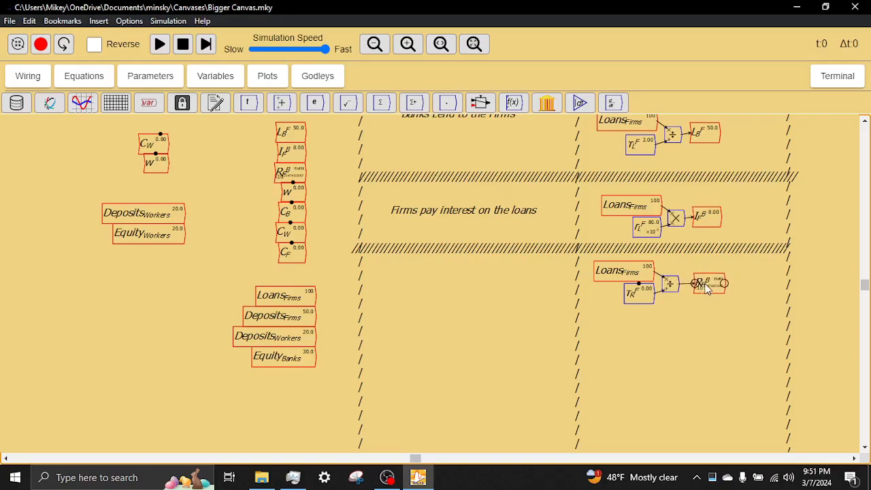
# Set \tau_R^F's initial value to 10 with its slider disabled, reset the simulation, and straighten R_F^B beside the divide operator
pyautogui.doubleClick(638, 295)
pyautogui.click(487, 175)
pyautogui.write('10')
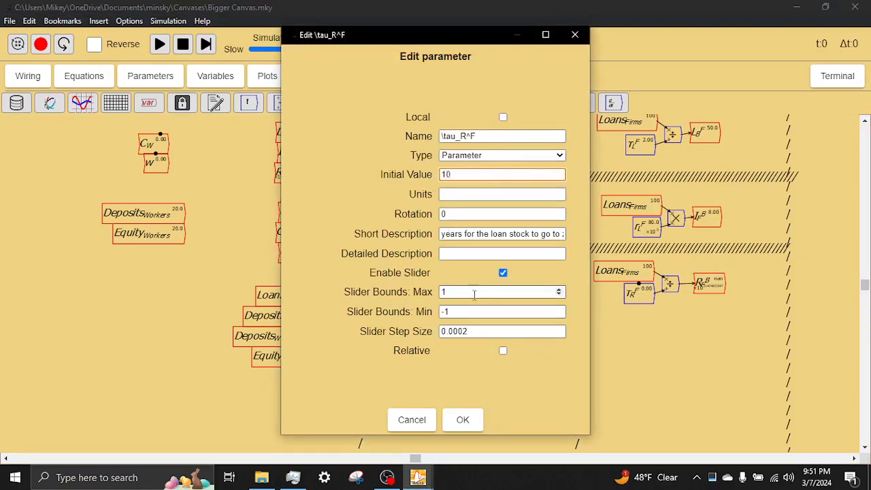
pyautogui.click(503, 273)
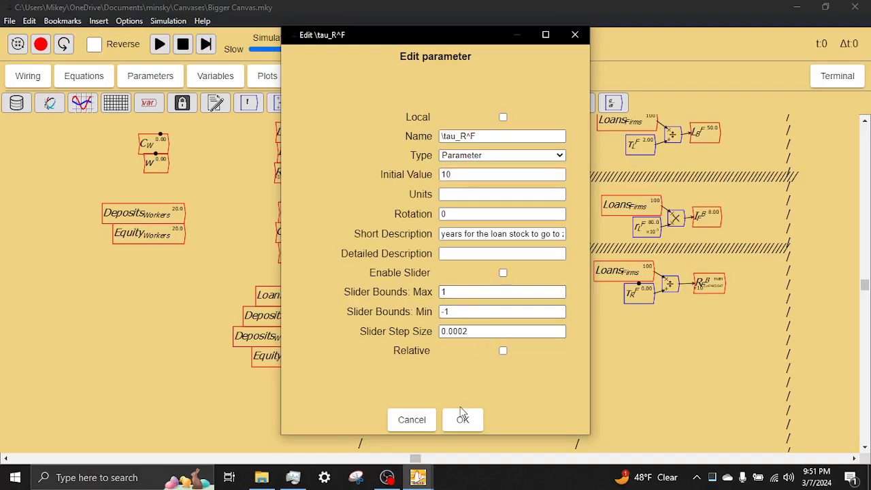
pyautogui.click(463, 418)
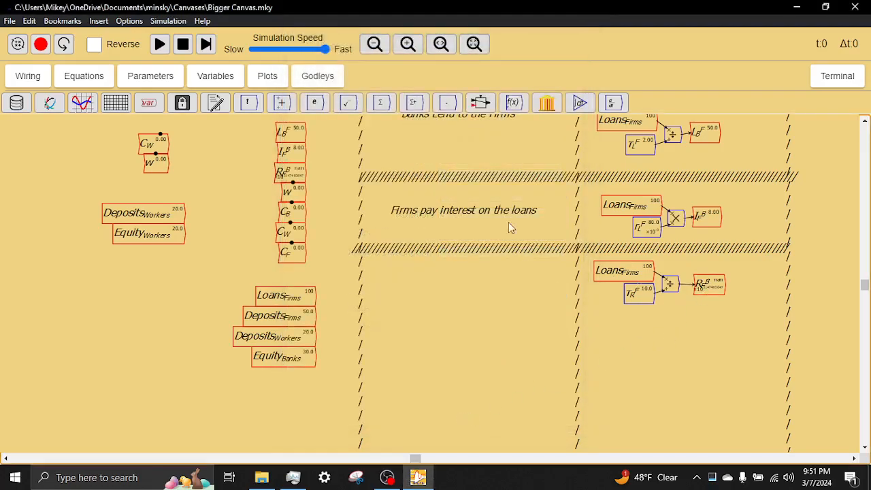
pyautogui.click(18, 43)
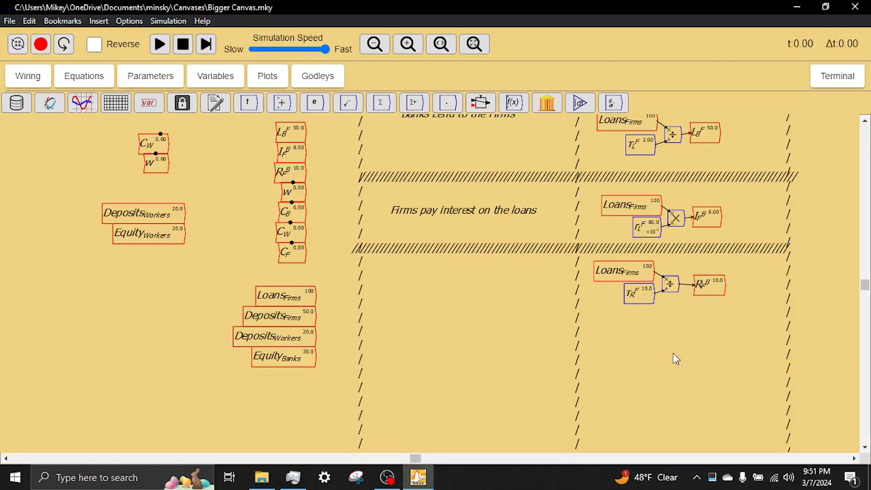
pyautogui.moveTo(709, 284); pyautogui.dragTo(703, 283)
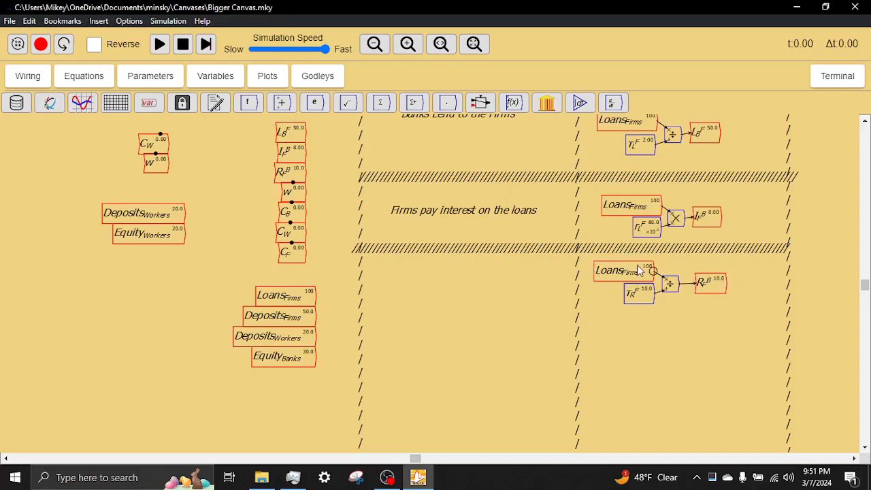
# Copy the "Firms pay interest on the loans" note and place the copy beside the R_F^B block
pyautogui.moveTo(637, 292)
pyautogui.rightClick(462, 222)
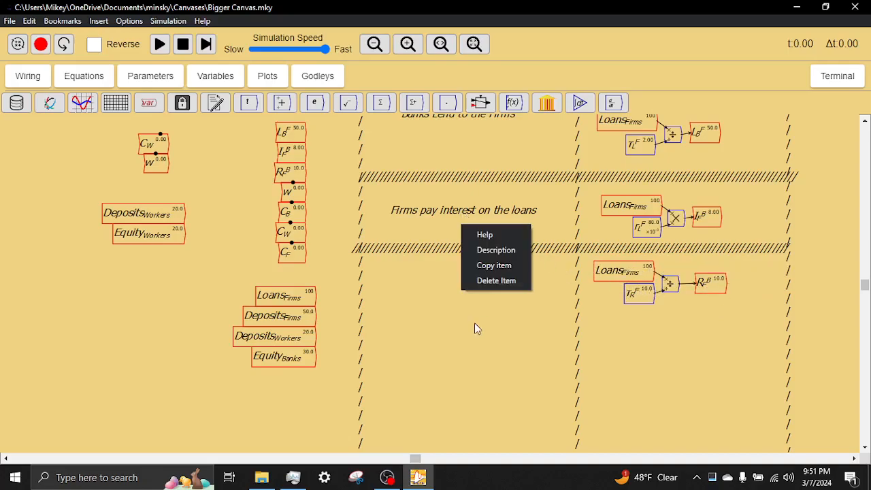
pyautogui.click(487, 258)
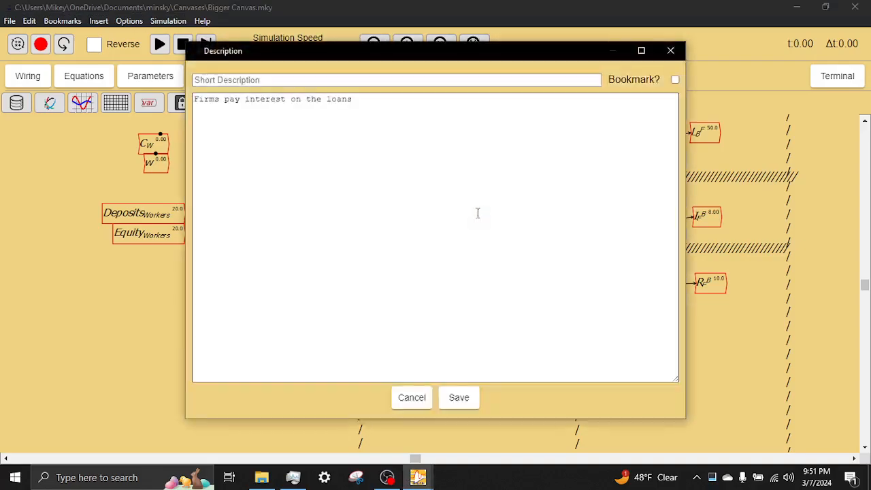
pyautogui.click(671, 49)
pyautogui.rightClick(517, 279)
pyautogui.click(521, 267)
pyautogui.click(466, 291)
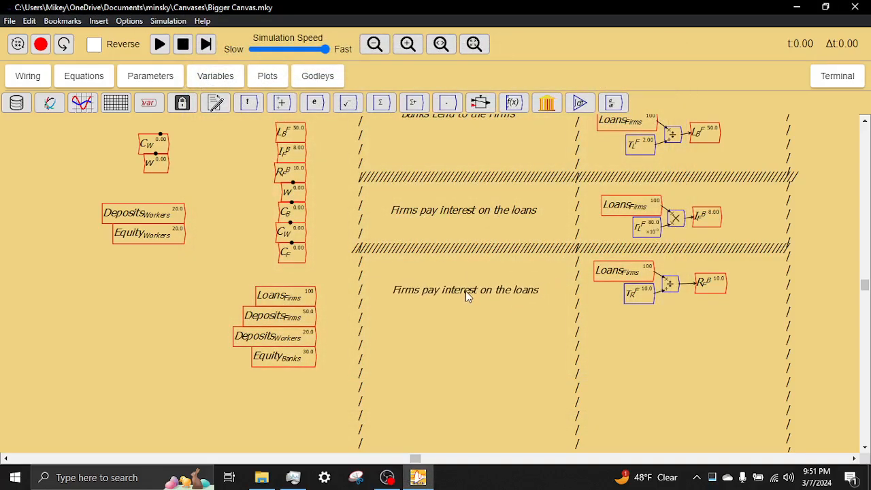
# Change the copied note's text to "Firms make Repayments on loans"
pyautogui.doubleClick(505, 302)
pyautogui.hotkey('ctrl', 'a')
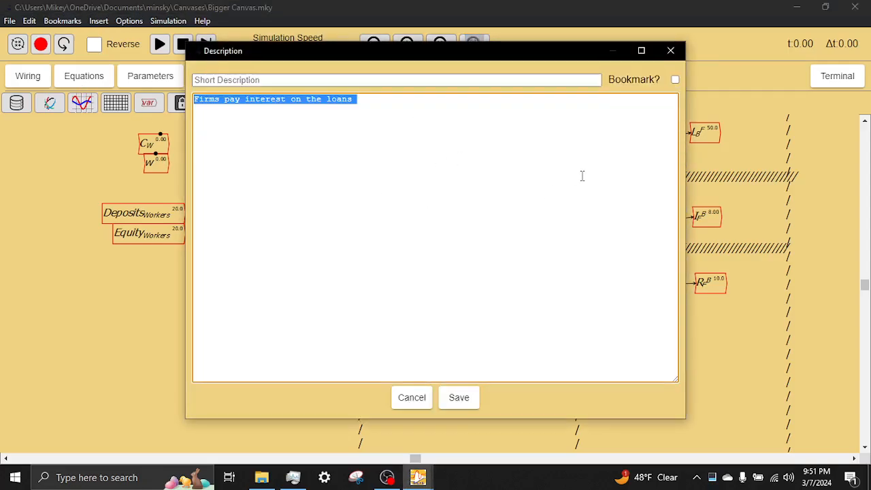
pyautogui.write('Firms ')
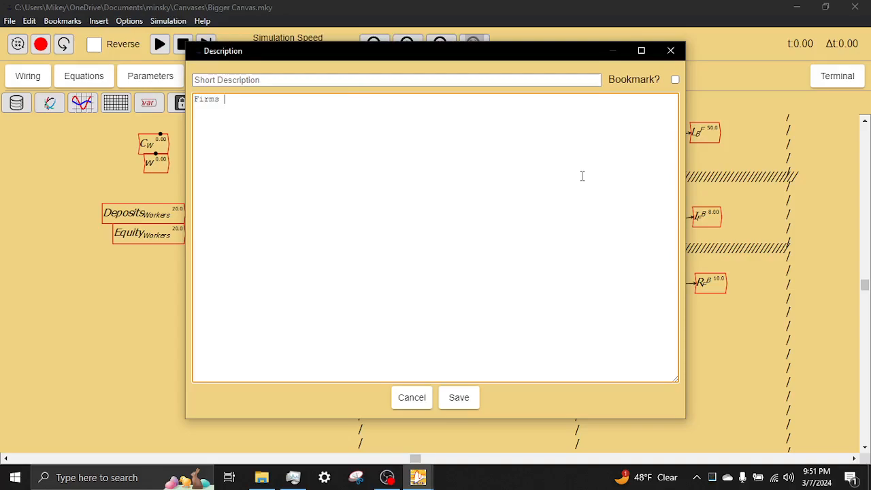
pyautogui.write('make Repayments on loans')
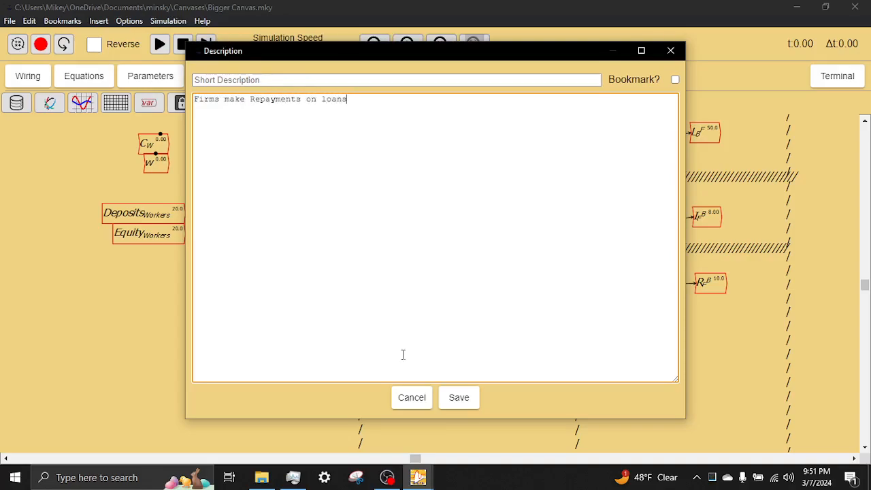
pyautogui.click(459, 399)
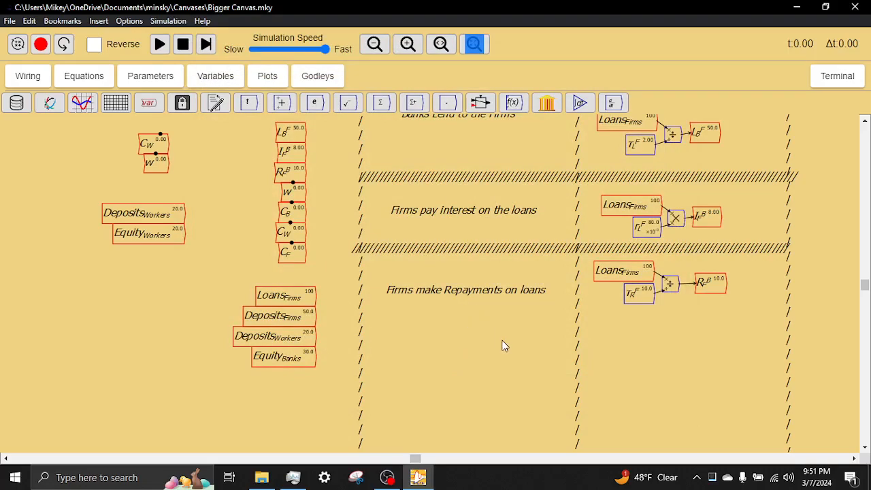
# Examine the Private Banks Godley table and compare its flows with the definitions below it
pyautogui.scroll(-1, 501, 344)
pyautogui.scroll(-1, 681, 378)
pyautogui.moveTo(619, 365); pyautogui.dragTo(620, 391)
pyautogui.moveTo(686, 217); pyautogui.dragTo(705, 393)
pyautogui.moveTo(722, 170); pyautogui.dragTo(724, 243)
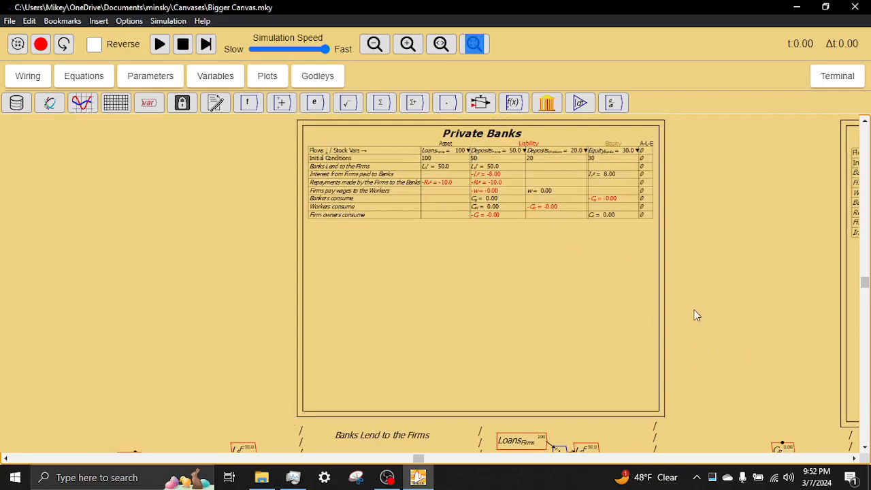
pyautogui.moveTo(712, 402); pyautogui.dragTo(700, 241)
pyautogui.moveTo(703, 318); pyautogui.dragTo(708, 270)
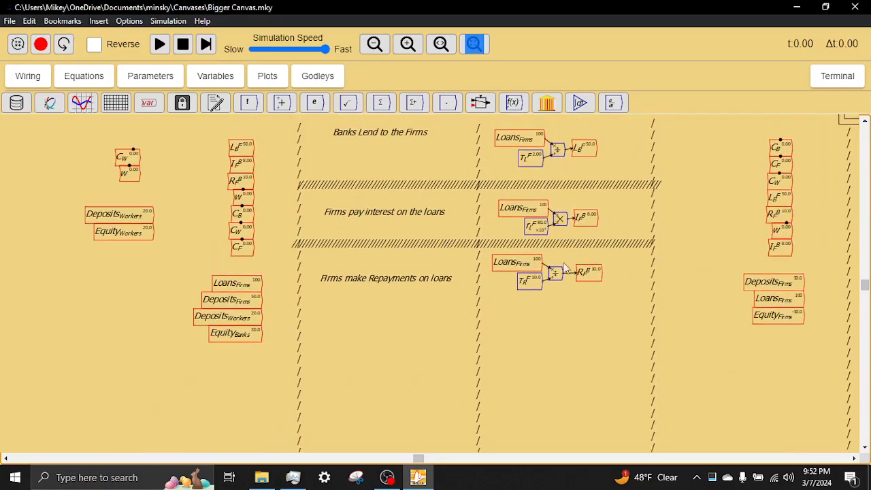
pyautogui.scroll(1, 516, 283)
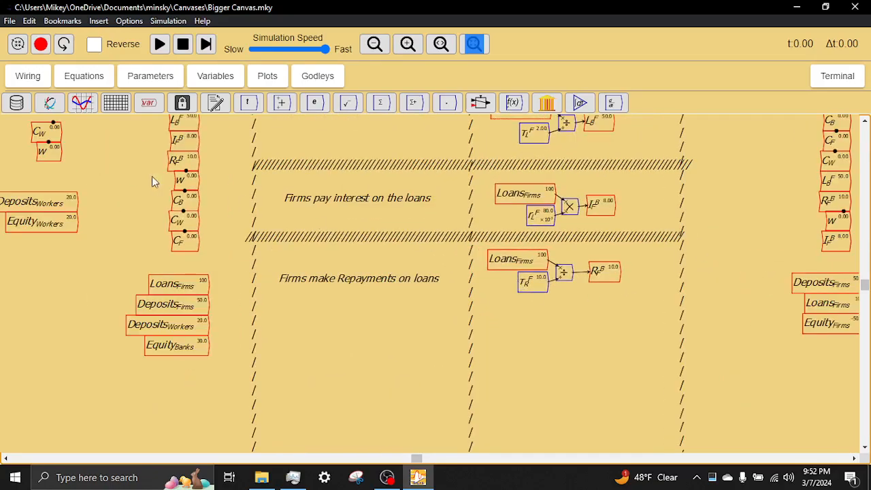
pyautogui.moveTo(146, 147); pyautogui.dragTo(143, 164)
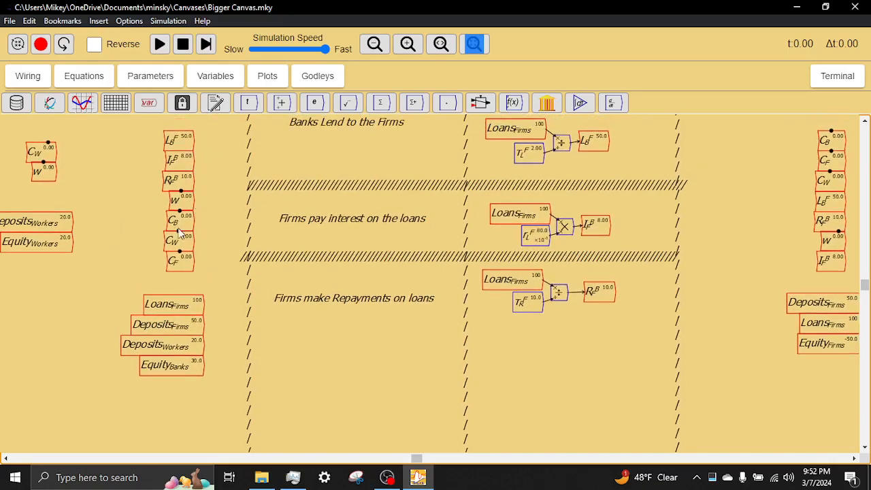
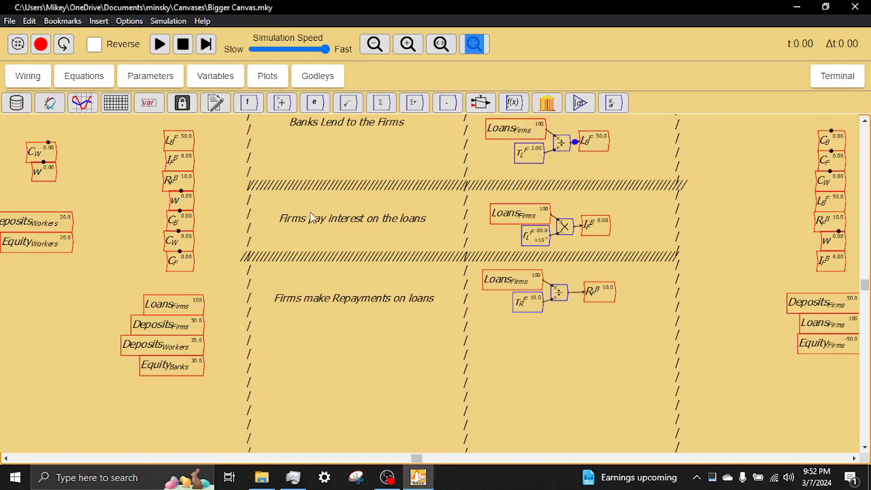
# Review the model's generated equations for the flows and stocks, and return to the wiring canvas
pyautogui.click(78, 78)
pyautogui.moveTo(129, 274); pyautogui.dragTo(376, 271)
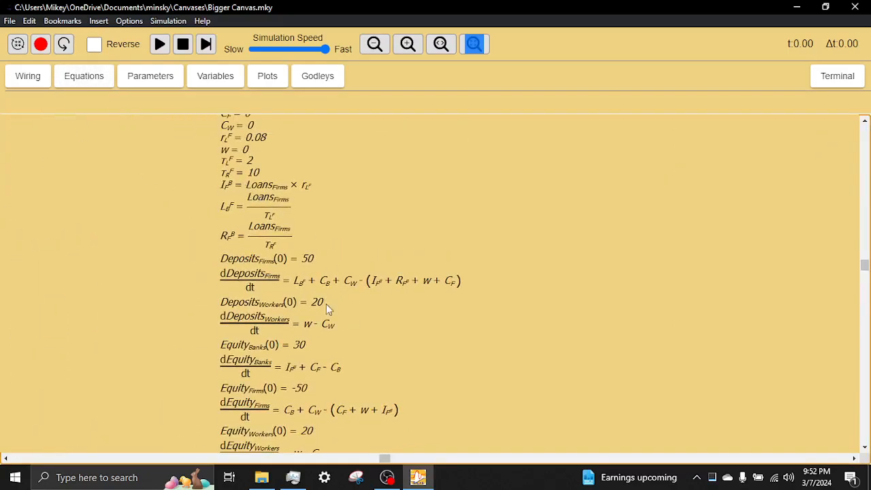
pyautogui.scroll(-3, 333, 323)
pyautogui.scroll(3, 345, 293)
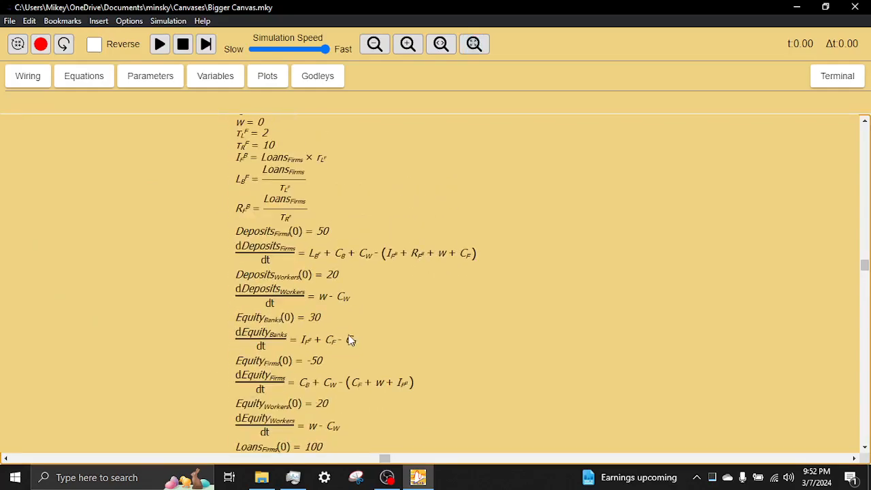
pyautogui.scroll(2, 350, 245)
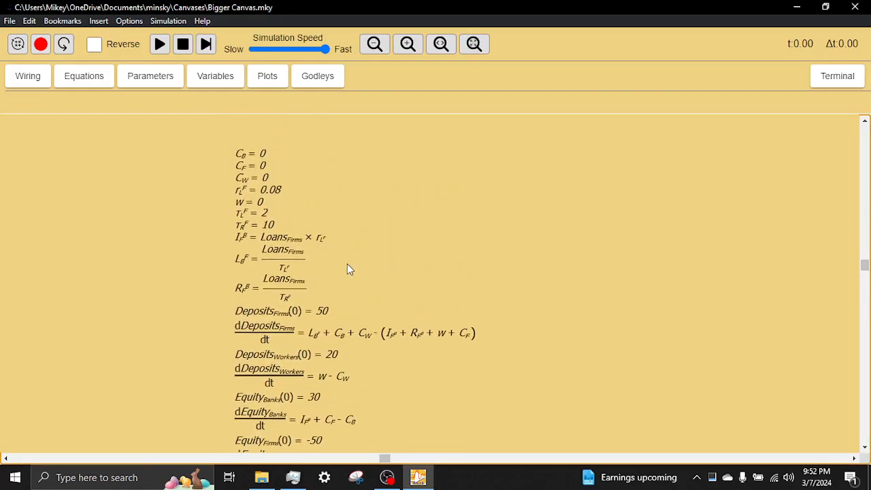
pyautogui.scroll(-4, 344, 368)
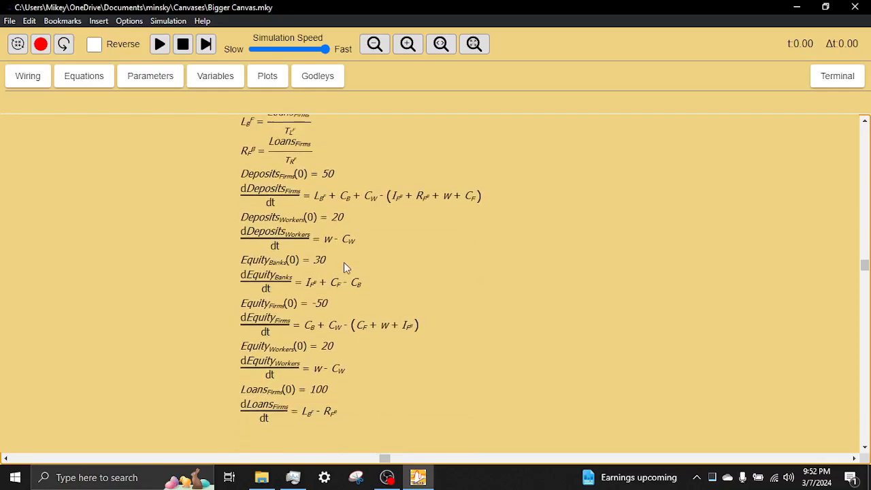
pyautogui.scroll(2, 343, 278)
pyautogui.scroll(1, 181, 164)
pyautogui.click(37, 80)
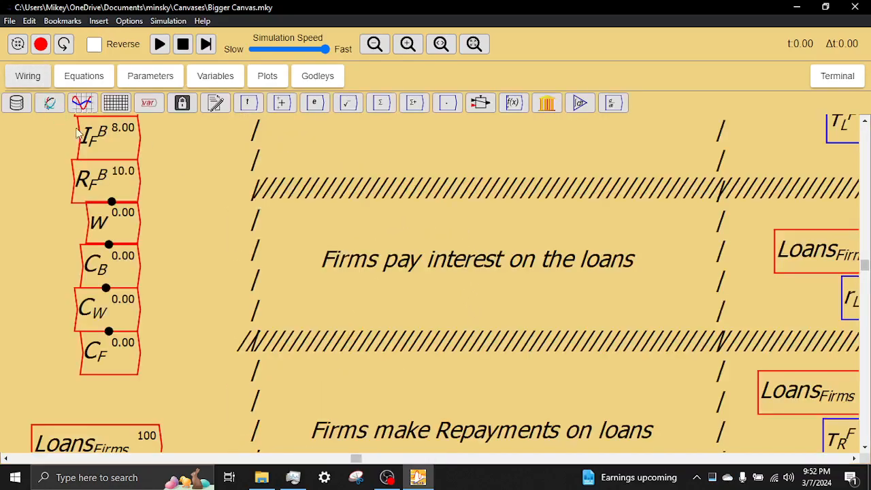
# Check the Private Banks table for the flow that follows firms' repayments and locate the free area below the repayments row
pyautogui.scroll(-5, 445, 292)
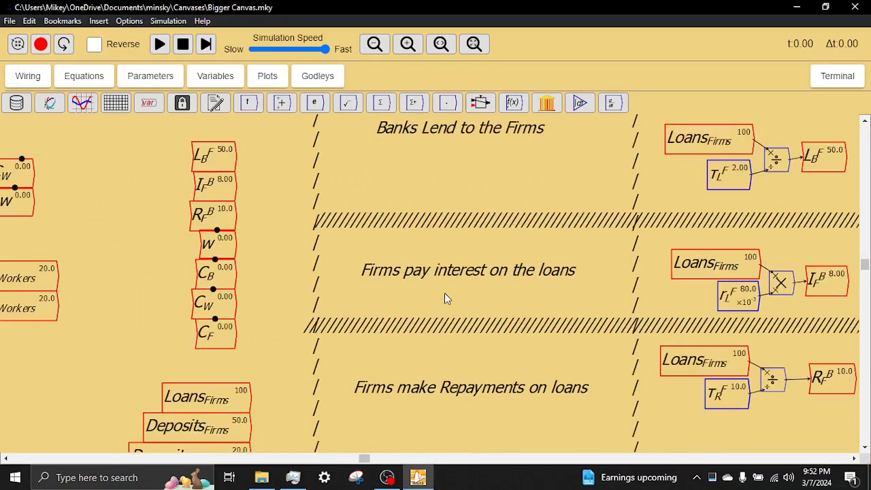
pyautogui.scroll(-1, 443, 292)
pyautogui.moveTo(595, 389); pyautogui.dragTo(478, 243)
pyautogui.moveTo(331, 207)
pyautogui.mouseDown()
pyautogui.moveTo(331, 195)
pyautogui.moveTo(360, 169)
pyautogui.moveTo(362, 314)
pyautogui.mouseUp()
pyautogui.moveTo(386, 168); pyautogui.dragTo(380, 325)
pyautogui.moveTo(386, 205); pyautogui.dragTo(384, 246)
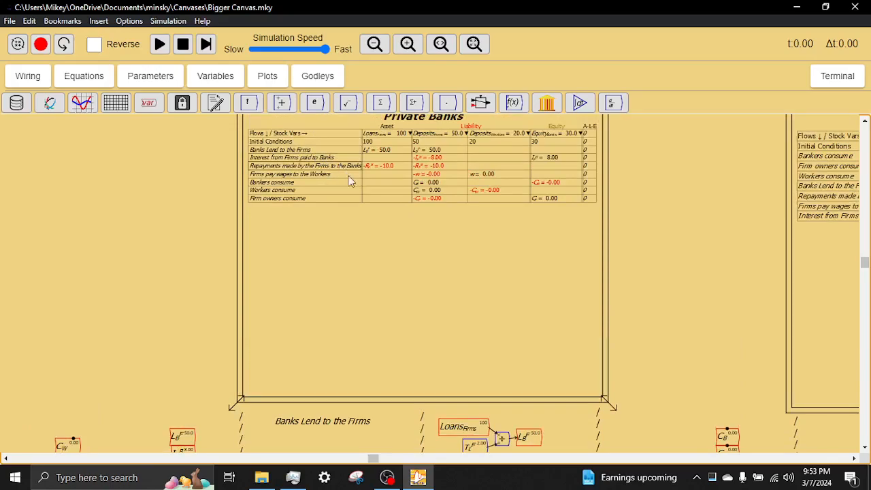
pyautogui.moveTo(401, 411); pyautogui.dragTo(403, 266)
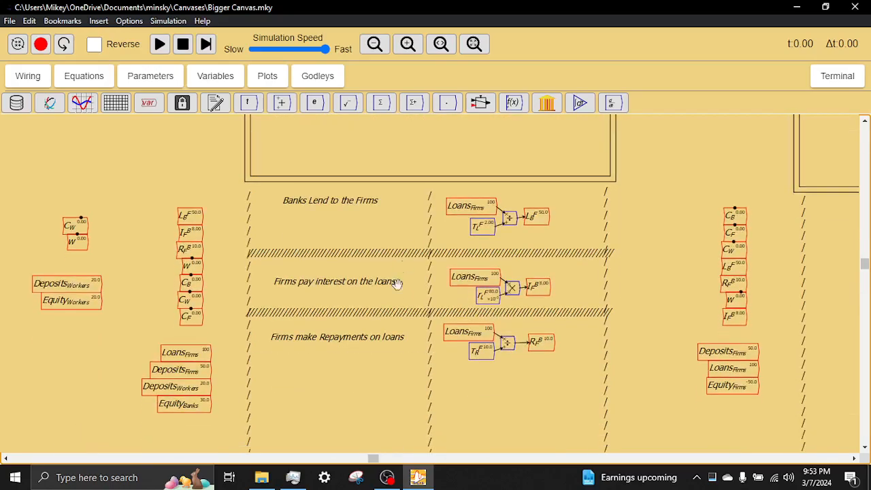
pyautogui.moveTo(382, 342); pyautogui.dragTo(393, 241)
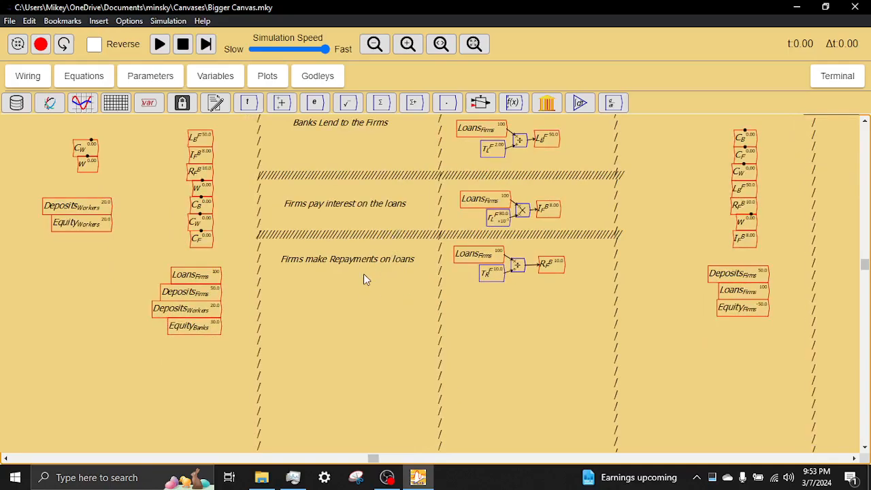
# Copy the horizontal divider below the repayments row and place a copy of Deposits_Firms under it
pyautogui.rightClick(390, 238)
pyautogui.click(415, 289)
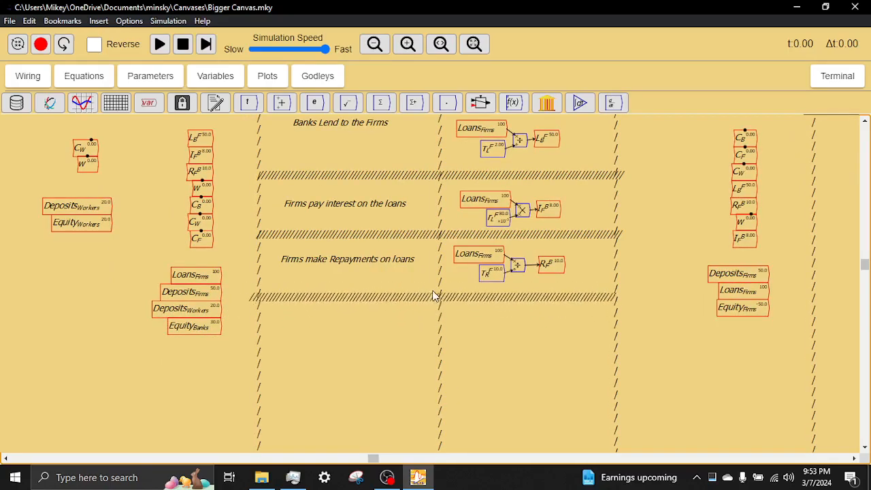
pyautogui.click(436, 294)
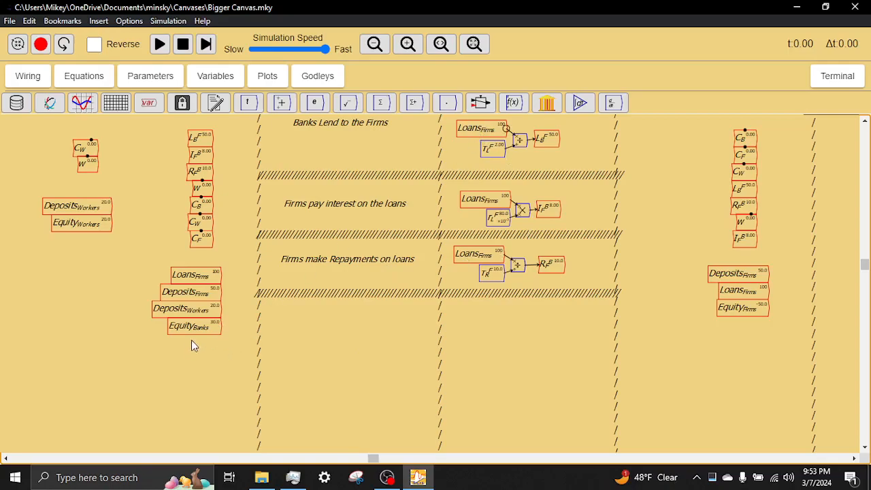
pyautogui.rightClick(189, 295)
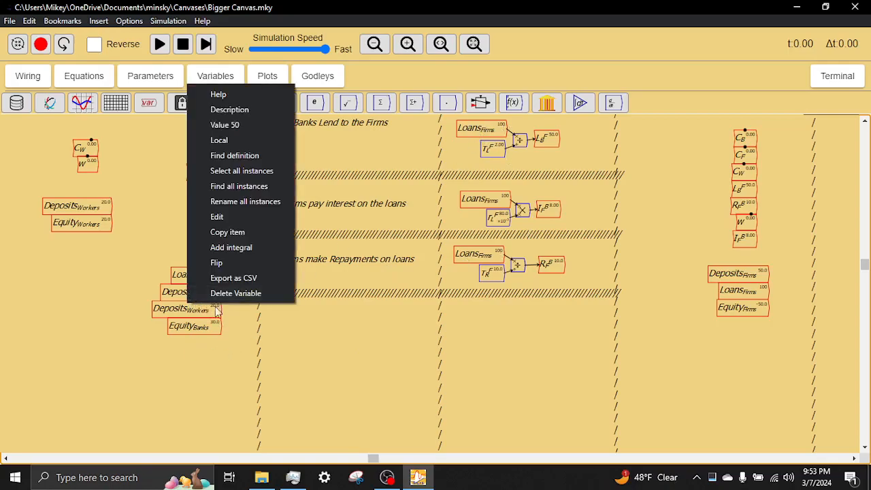
pyautogui.click(229, 231)
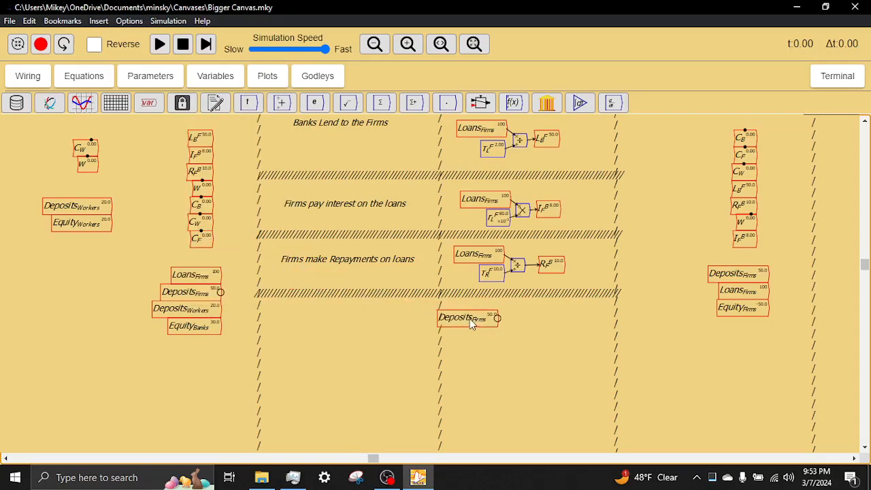
pyautogui.click(479, 324)
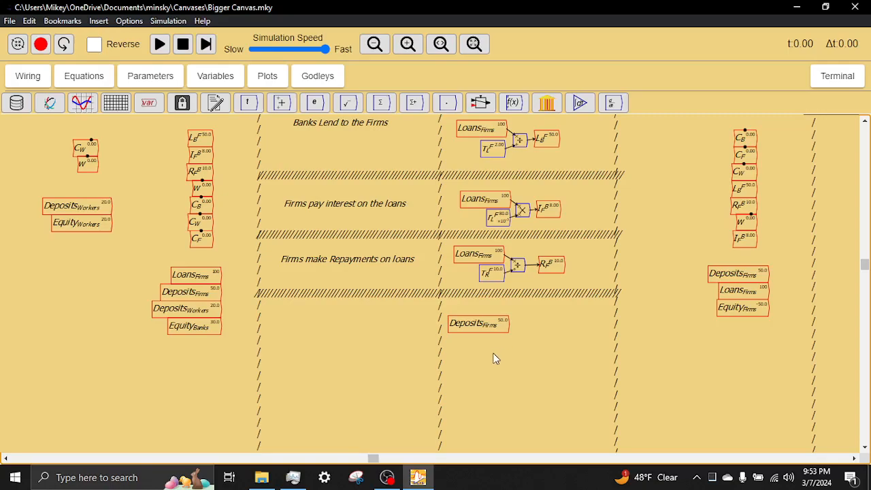
# Start a new variable named \tau_F^W with type Parameter
pyautogui.write('\\tau')
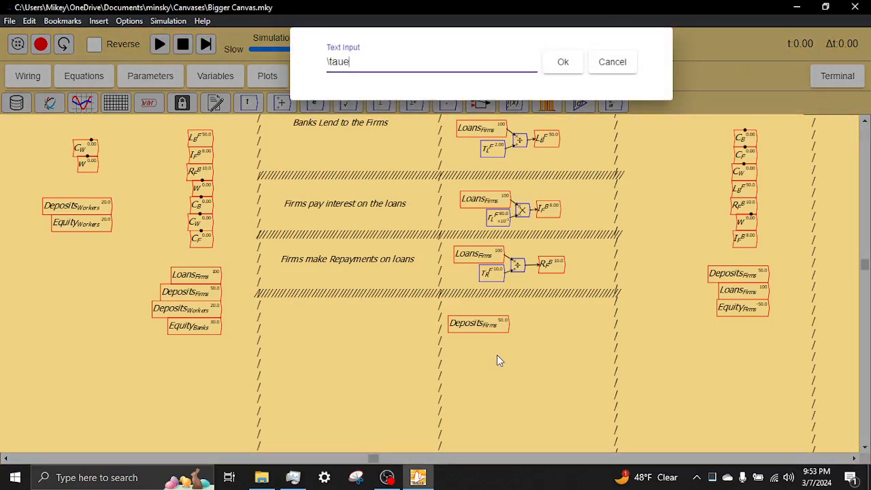
pyautogui.write('_')
pyautogui.write('W')
pyautogui.write('\\')
pyautogui.press('BackSpace')
pyautogui.press('BackSpace')
pyautogui.write('W')
pyautogui.press('BackSpace')
pyautogui.write('W')
pyautogui.press('BackSpace')
pyautogui.write('F')
pyautogui.press('BackSpace')
pyautogui.write('F^W')
pyautogui.click(566, 66)
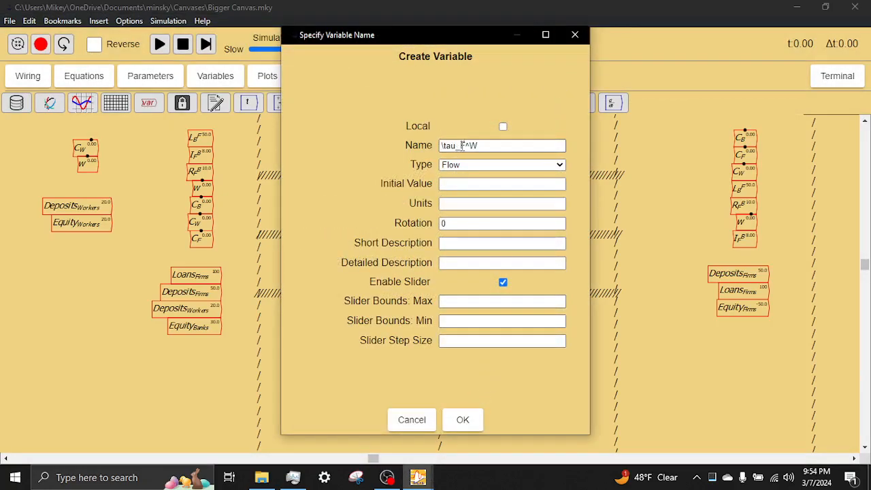
pyautogui.click(504, 165)
pyautogui.click(486, 185)
pyautogui.click(483, 187)
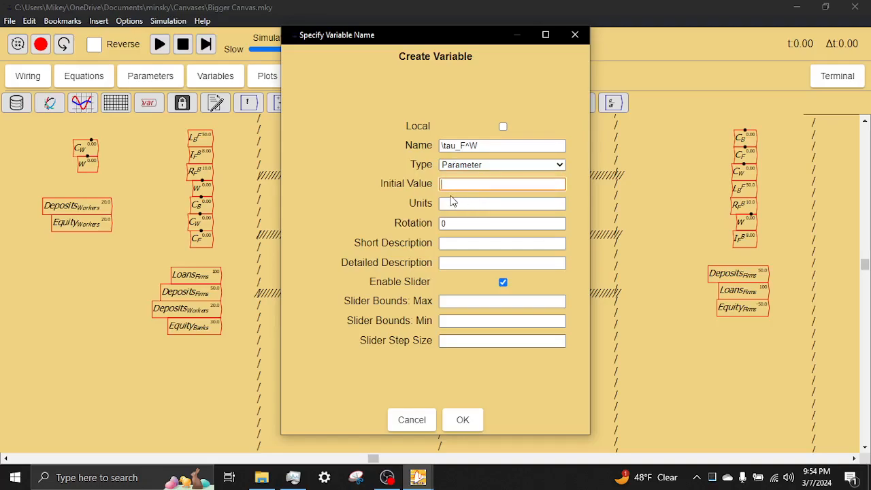
# Give the new parameter the short description "years for the firms to pay all of their deposits as wages"
pyautogui.click(460, 240)
pyautogui.write('ye')
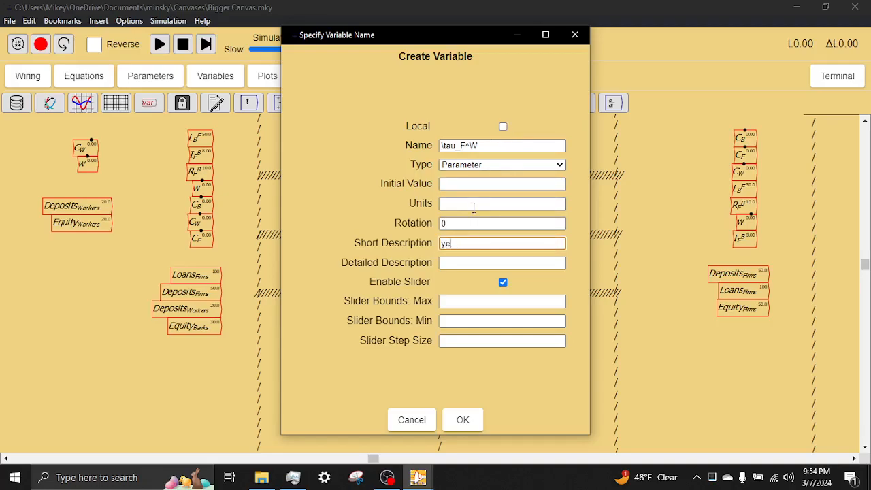
pyautogui.write('ars for the firms to e')
pyautogui.press('BackSpace')
pyautogui.write('pay all ')
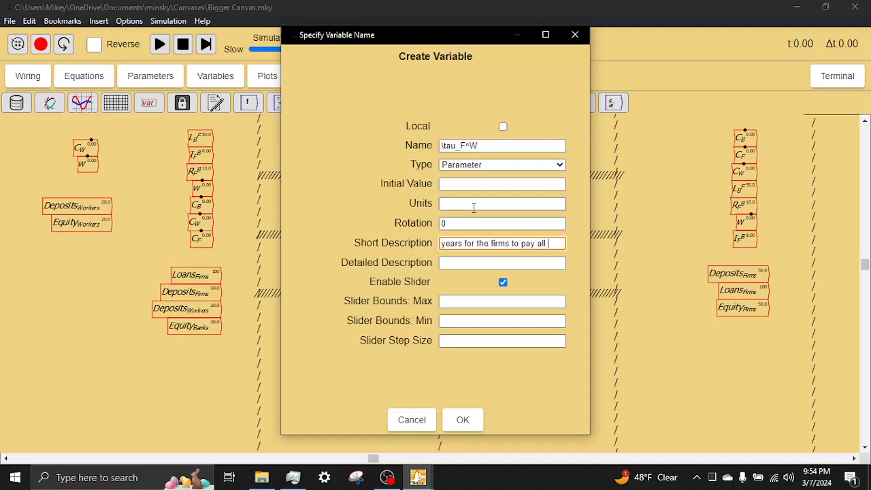
pyautogui.write('of their d')
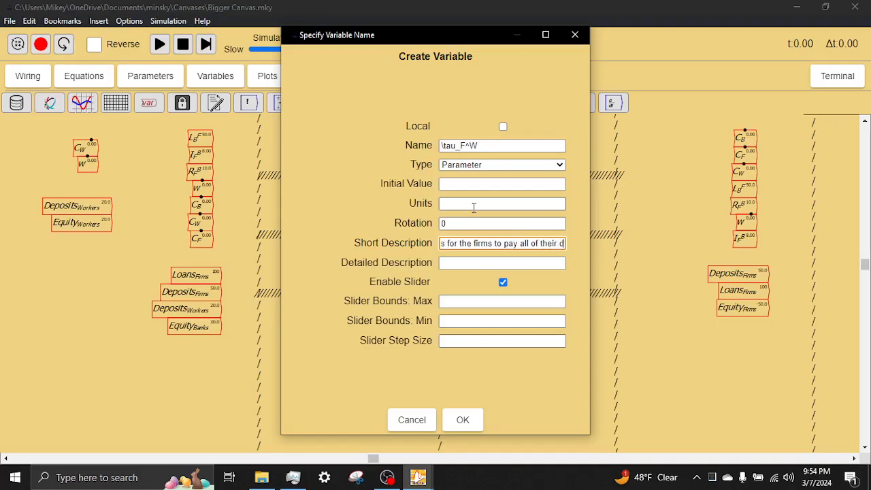
pyautogui.write('esposits')
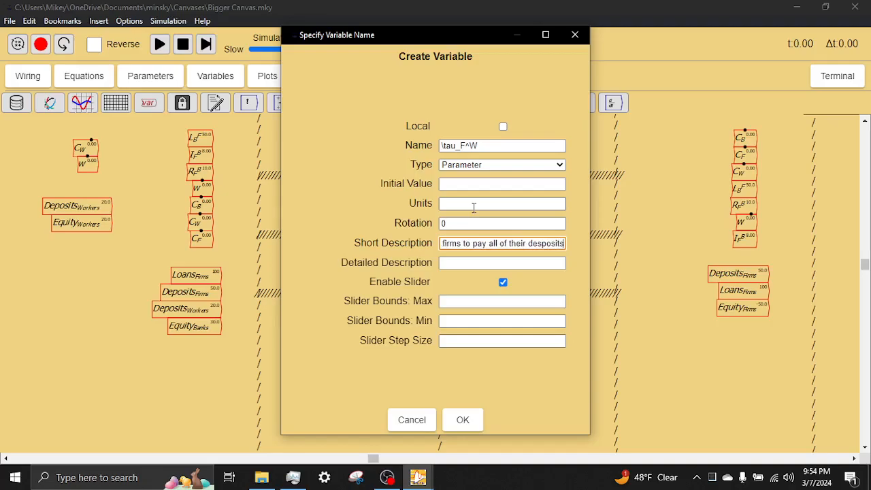
pyautogui.write(' as wages')
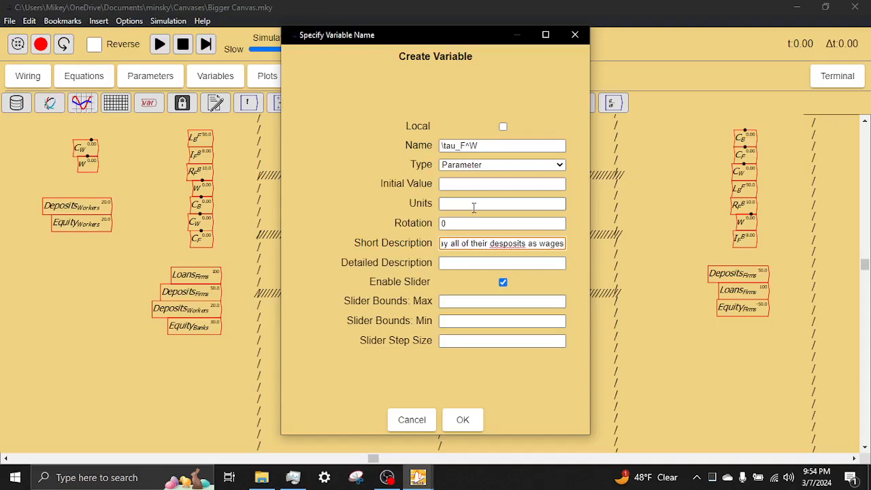
pyautogui.click(502, 244)
pyautogui.press('BackSpace')
# Set the parameter's initial value to 1000, create it and place it directly below the Deposits_Firms copy
pyautogui.click(477, 185)
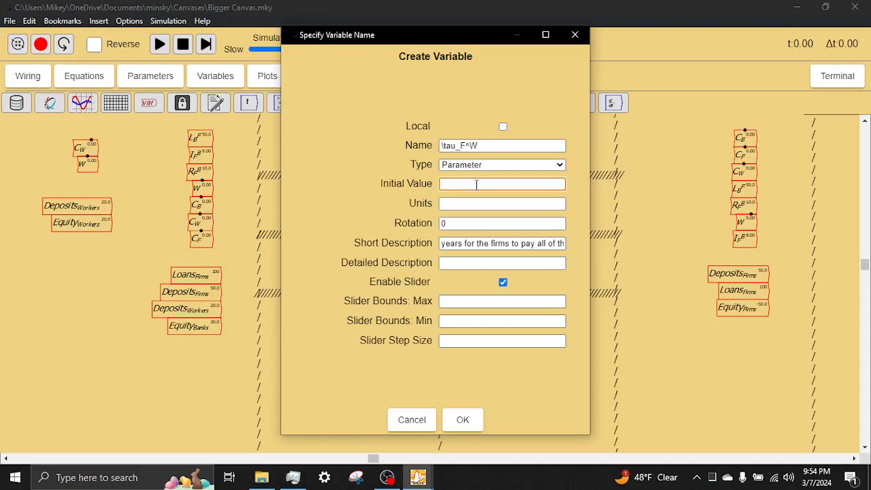
pyautogui.moveTo(483, 244); pyautogui.dragTo(596, 255)
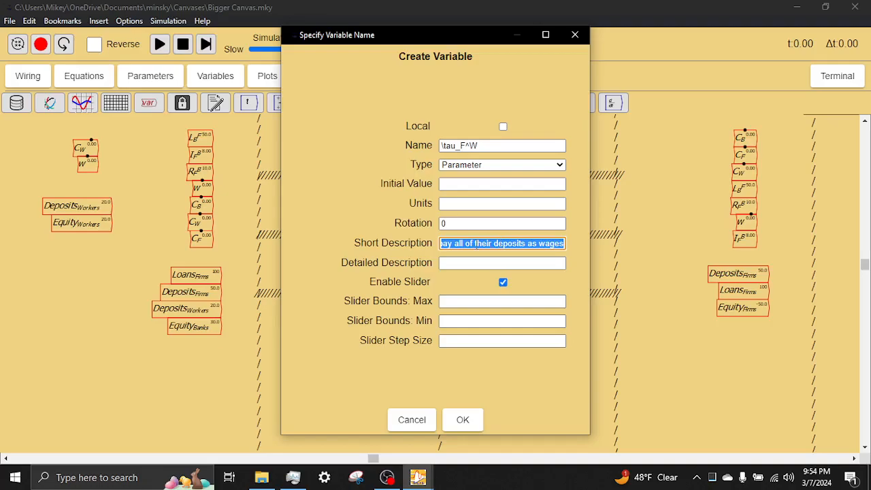
pyautogui.click(477, 245)
pyautogui.moveTo(482, 246); pyautogui.dragTo(349, 235)
pyautogui.click(489, 201)
pyautogui.click(485, 187)
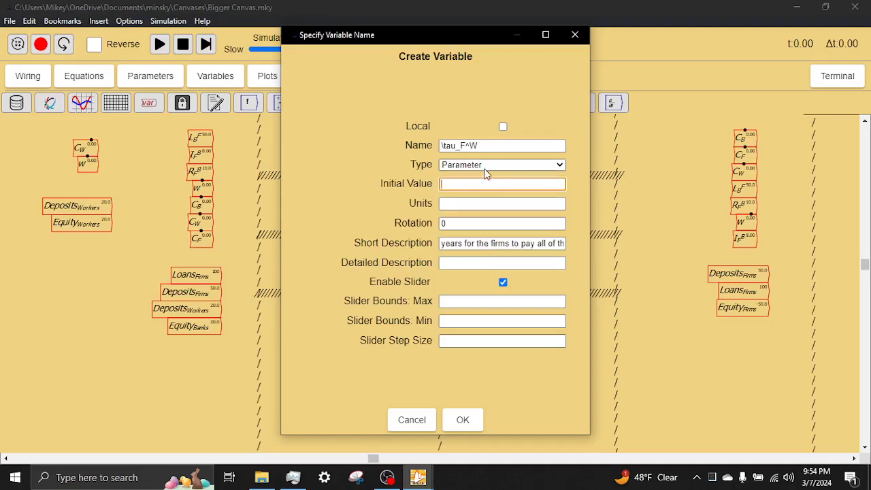
pyautogui.click(486, 188)
pyautogui.write('1000')
pyautogui.click(467, 422)
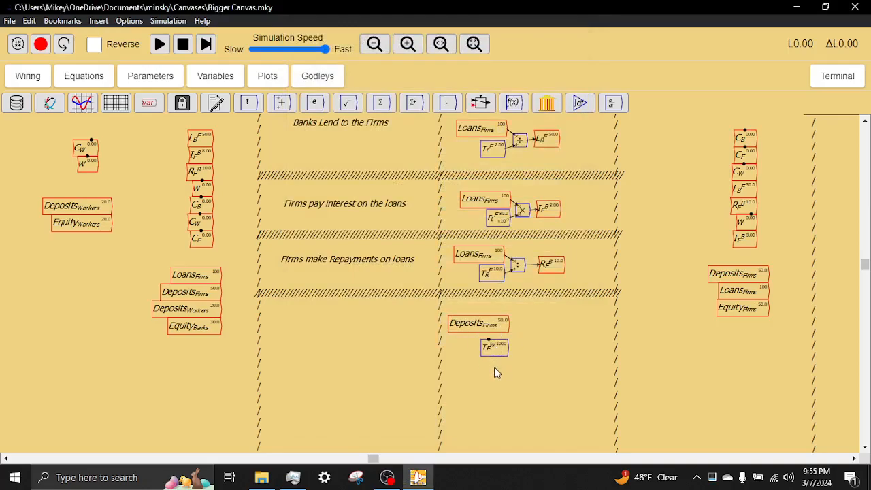
pyautogui.moveTo(495, 352)
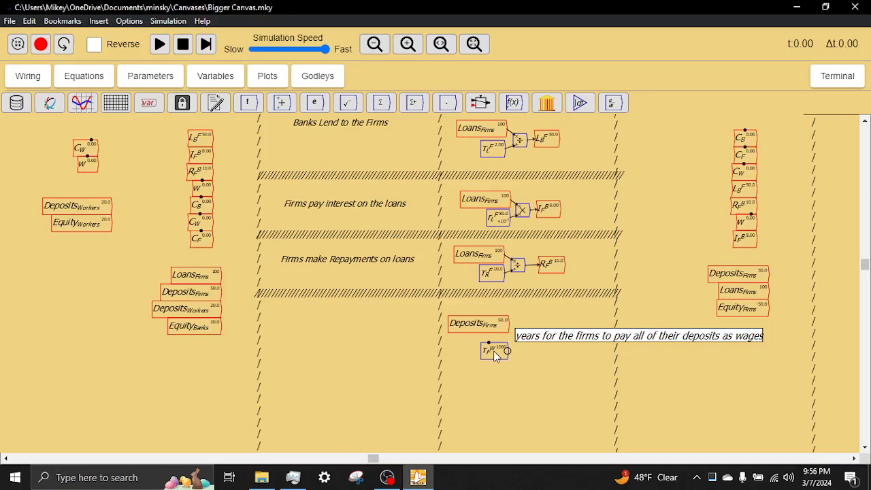
pyautogui.moveTo(495, 351); pyautogui.dragTo(494, 346)
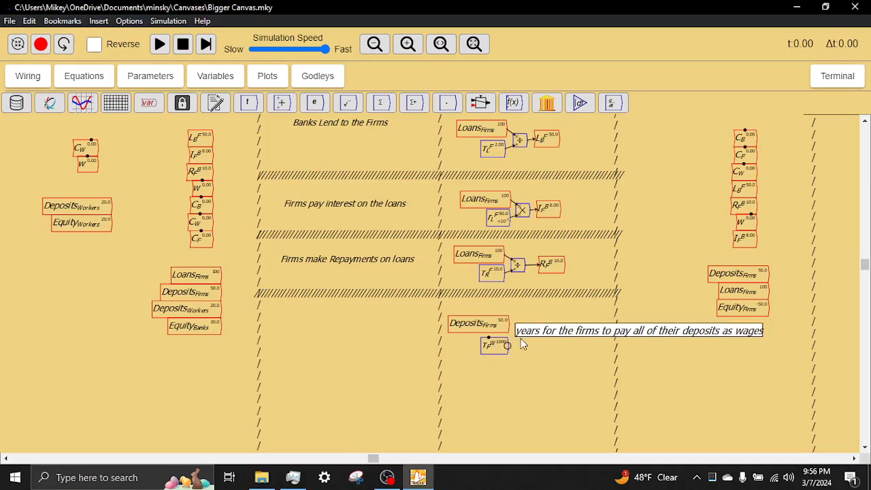
# Add a divide operator fed by Deposits_Firms and \tau_F^W, and wire its output to a copy of W
pyautogui.press('+')
pyautogui.click(540, 327)
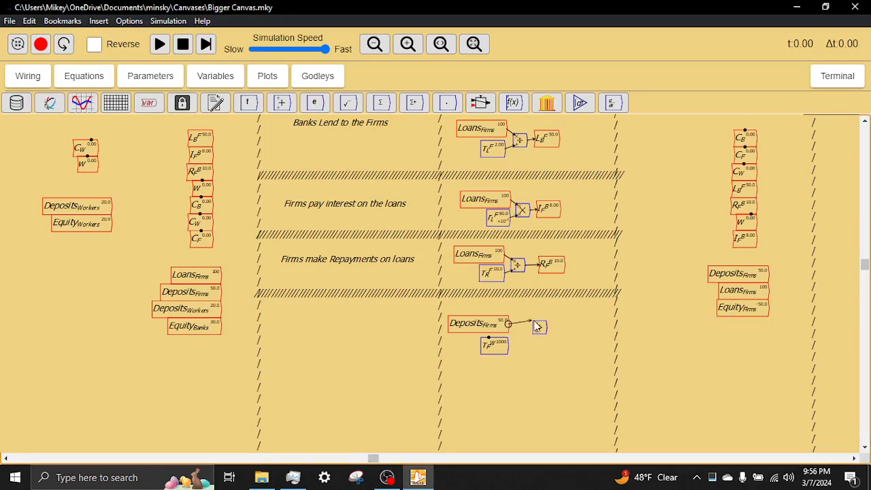
pyautogui.moveTo(507, 345); pyautogui.dragTo(536, 331)
pyautogui.rightClick(204, 193)
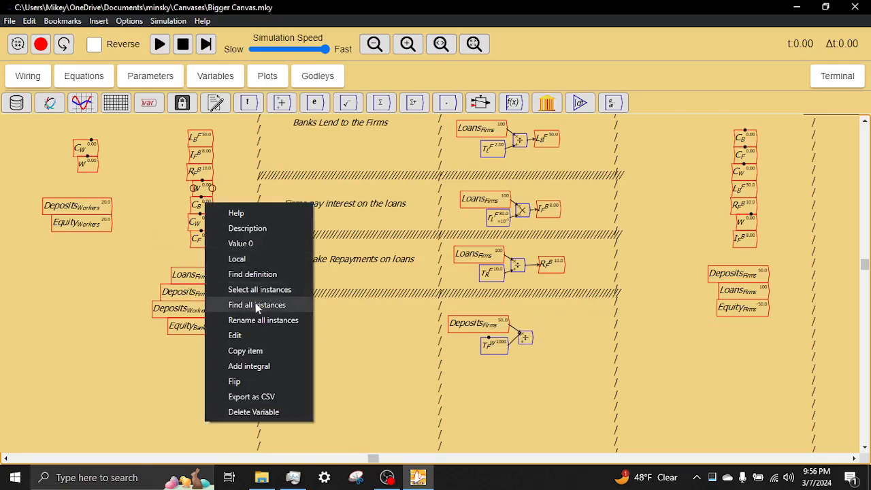
pyautogui.click(246, 351)
pyautogui.click(571, 335)
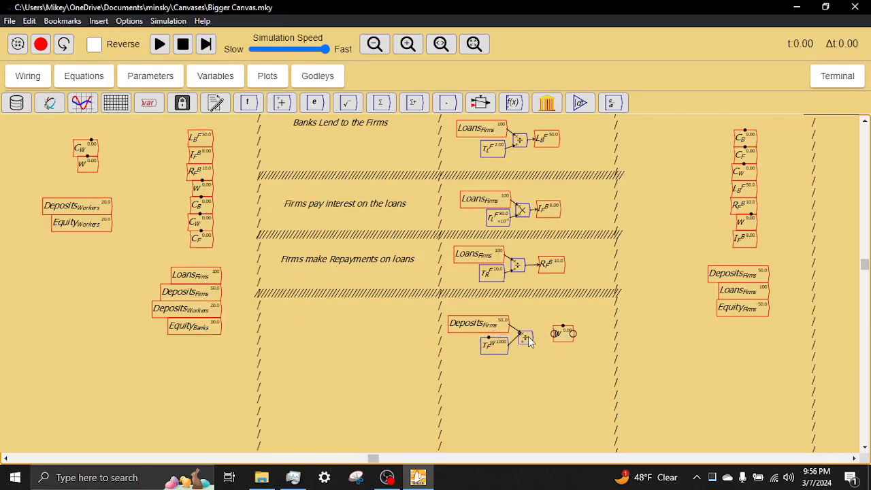
pyautogui.moveTo(554, 336); pyautogui.dragTo(560, 334)
# Line up the divide operator and W with the Deposits_Firms and \tau_F^W blocks in the wages formula
pyautogui.scroll(3, 553, 358)
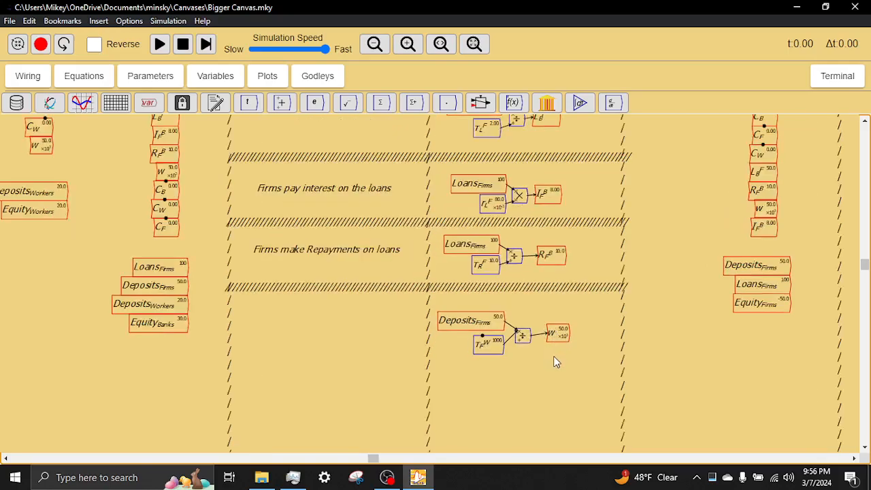
pyautogui.scroll(5, 555, 355)
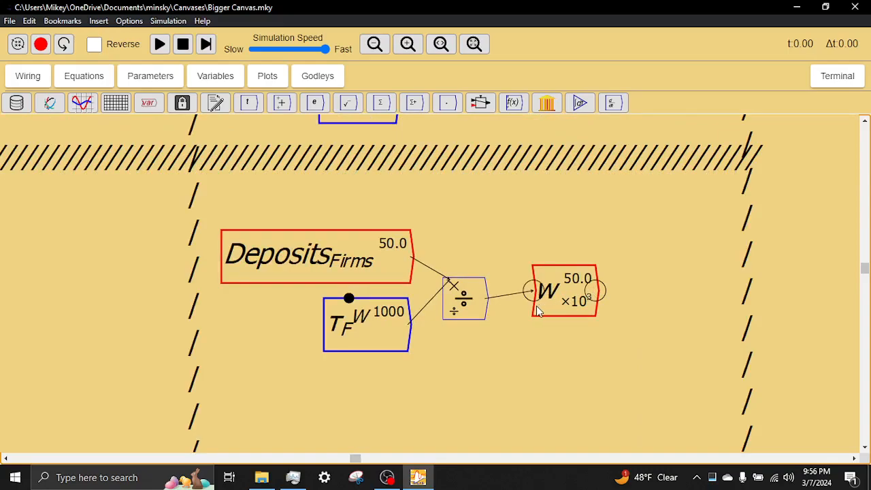
pyautogui.scroll(-8, 536, 309)
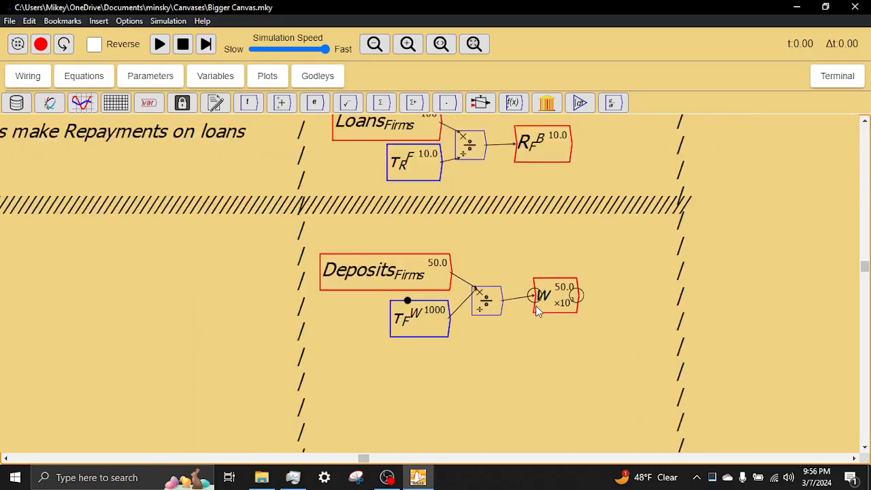
pyautogui.moveTo(499, 323)
pyautogui.mouseDown()
pyautogui.moveTo(531, 297)
pyautogui.moveTo(491, 287)
pyautogui.mouseUp()
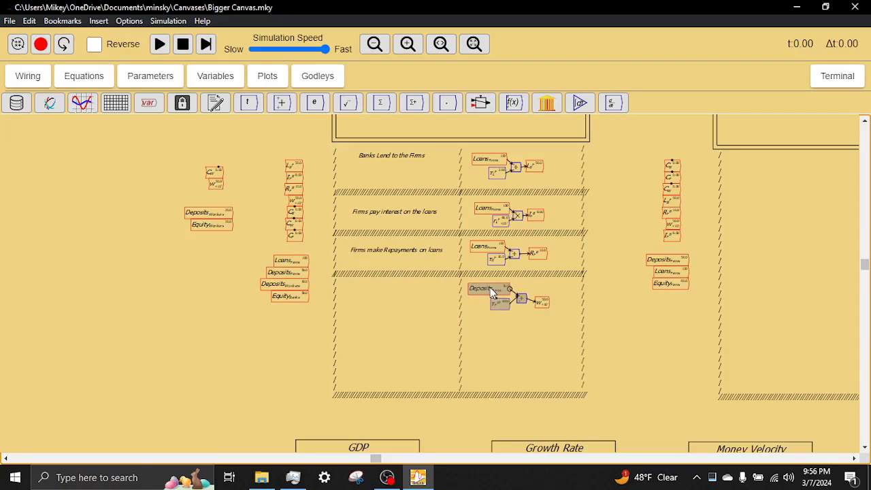
pyautogui.click(526, 319)
pyautogui.moveTo(538, 301); pyautogui.dragTo(538, 294)
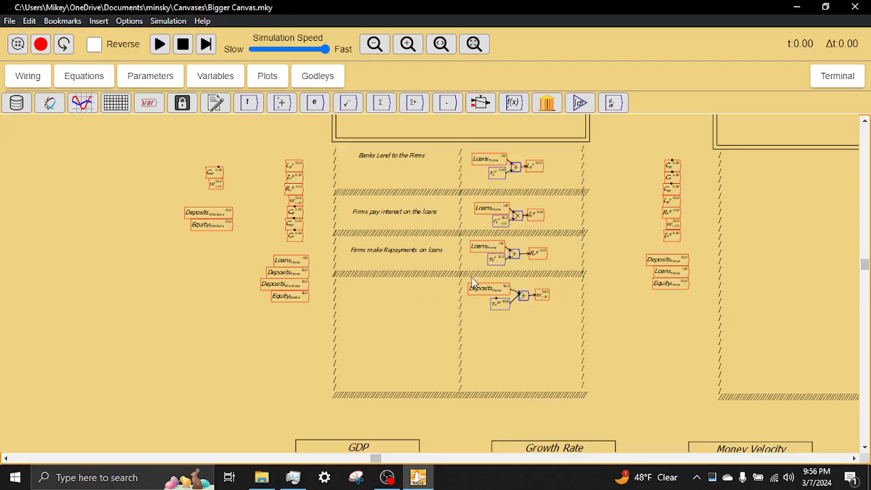
# Check the wages and consumption rows in the Private Banks table and examine the wages formula with the free area below it
pyautogui.scroll(1, 591, 201)
pyautogui.moveTo(599, 253); pyautogui.dragTo(596, 290)
pyautogui.moveTo(607, 157); pyautogui.dragTo(588, 276)
pyautogui.moveTo(585, 175); pyautogui.dragTo(591, 276)
pyautogui.scroll(5, 405, 217)
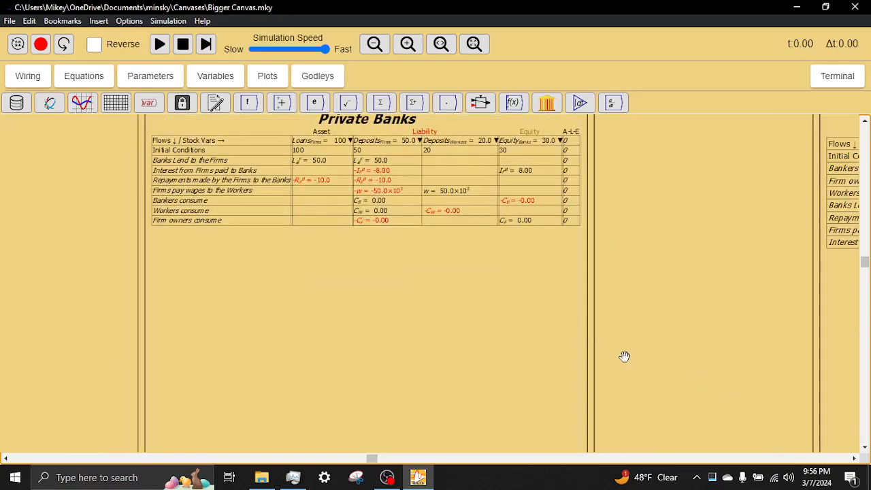
pyautogui.scroll(-4, 625, 356)
pyautogui.moveTo(670, 417); pyautogui.dragTo(655, 279)
pyautogui.moveTo(646, 376); pyautogui.dragTo(640, 266)
pyautogui.moveTo(623, 360); pyautogui.dragTo(635, 236)
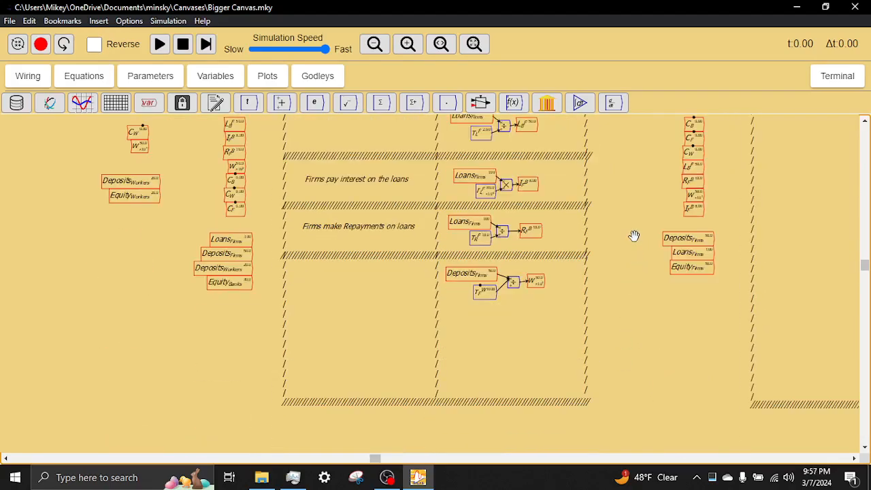
pyautogui.moveTo(627, 393); pyautogui.dragTo(579, 186)
pyautogui.moveTo(607, 356); pyautogui.dragTo(602, 259)
pyautogui.moveTo(601, 298); pyautogui.dragTo(602, 439)
pyautogui.moveTo(610, 282); pyautogui.dragTo(603, 362)
pyautogui.moveTo(591, 180); pyautogui.dragTo(590, 270)
pyautogui.moveTo(574, 348)
pyautogui.mouseDown()
pyautogui.moveTo(600, 375)
pyautogui.moveTo(644, 350)
pyautogui.mouseUp()
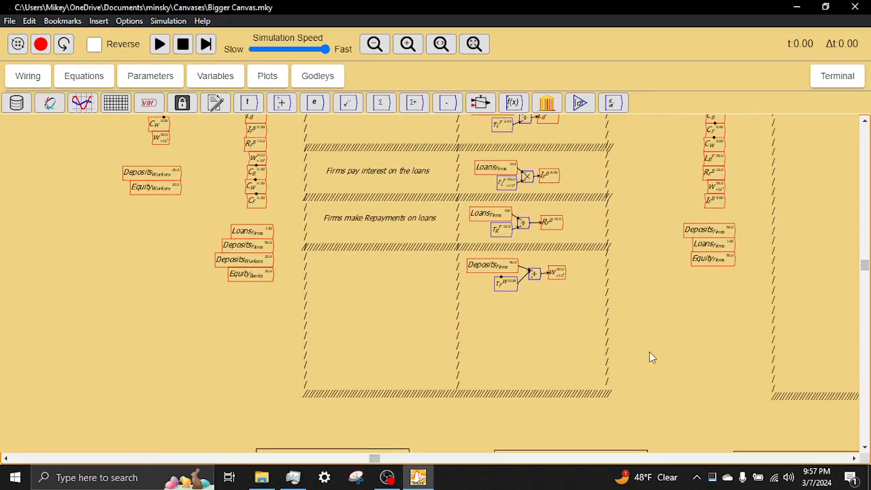
pyautogui.scroll(5, 650, 354)
pyautogui.moveTo(465, 300); pyautogui.dragTo(549, 352)
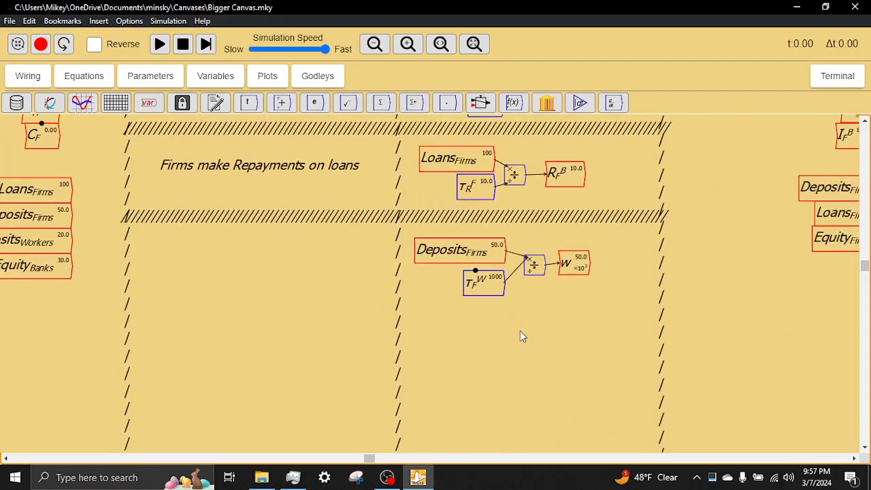
pyautogui.scroll(-5, 477, 345)
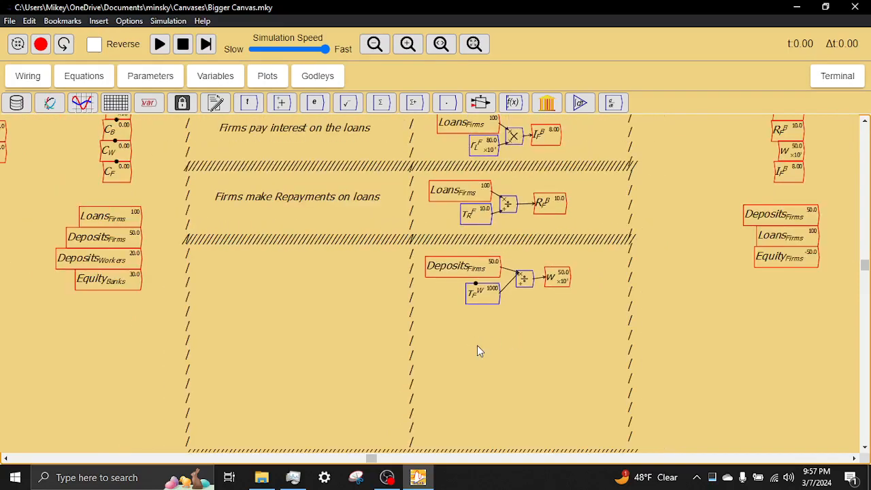
# Copy the "Firms make Repayments on loans" label beside the wages formula and change its text to "Firms pay wages to workers"
pyautogui.moveTo(348, 308); pyautogui.dragTo(359, 326)
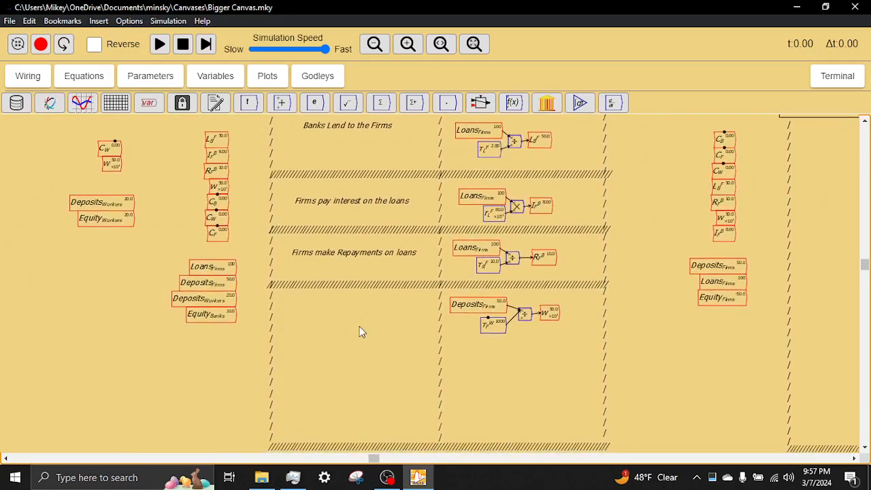
pyautogui.rightClick(377, 259)
pyautogui.click(402, 306)
pyautogui.doubleClick(353, 312)
pyautogui.moveTo(348, 99); pyautogui.dragTo(192, 93)
pyautogui.write('Frims')
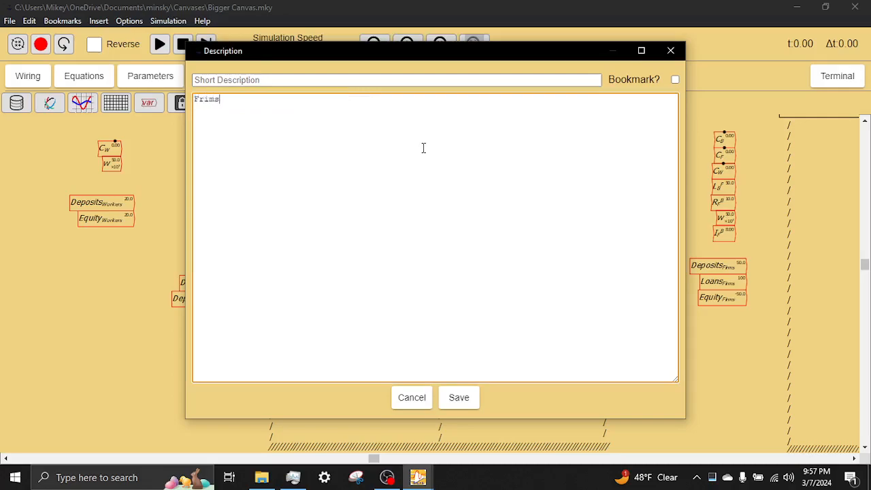
pyautogui.write('irms a')
pyautogui.press('BackSpace')
pyautogui.write('pay wages to t')
pyautogui.press('BackSpace')
pyautogui.write('workers')
pyautogui.click(459, 399)
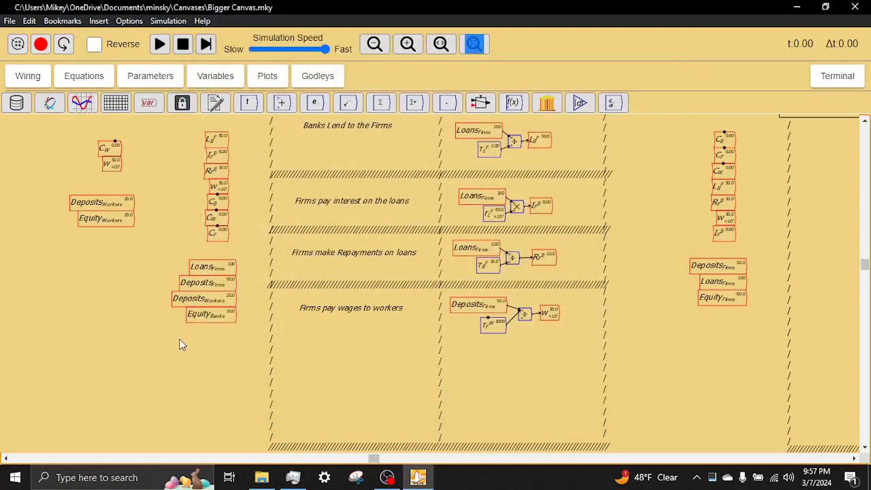
# Copy the horizontal divider and place the copy below the wages row
pyautogui.rightClick(358, 309)
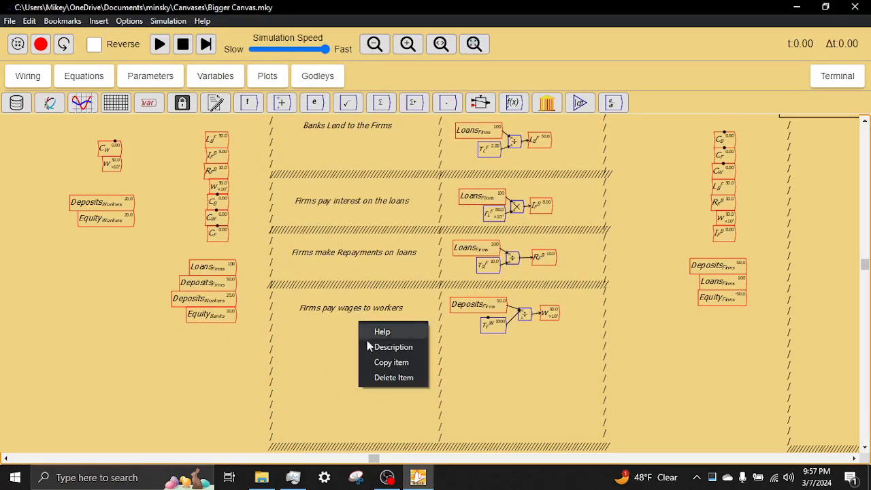
pyautogui.click(390, 289)
pyautogui.rightClick(389, 285)
pyautogui.click(415, 340)
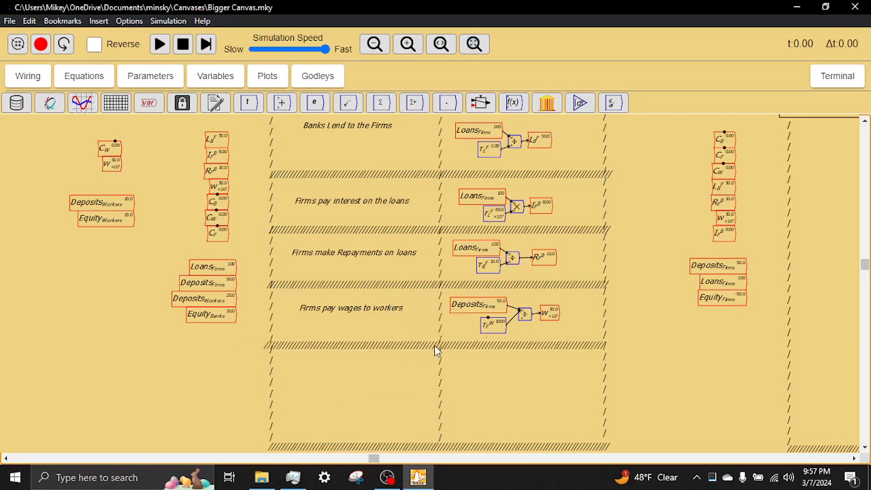
pyautogui.click(440, 346)
# Copy the wages label below the new divider and change its text to "Consumption of Private Sector"
pyautogui.rightClick(350, 319)
pyautogui.click(368, 359)
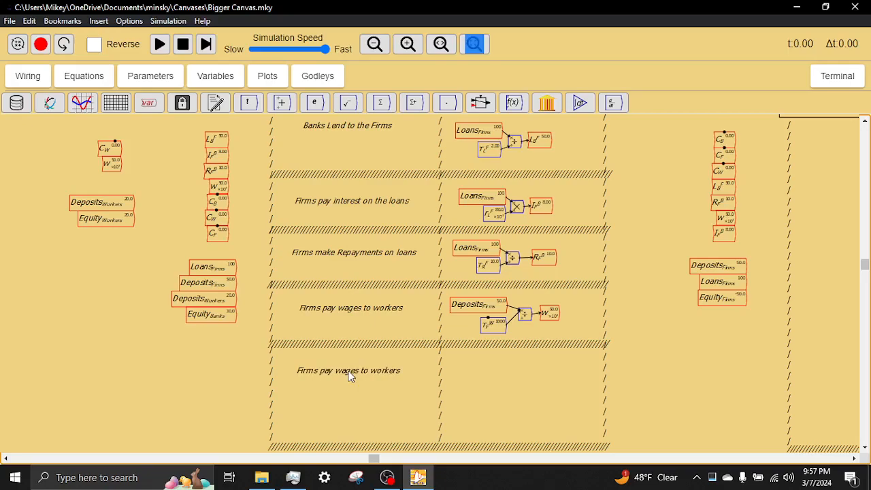
pyautogui.doubleClick(348, 371)
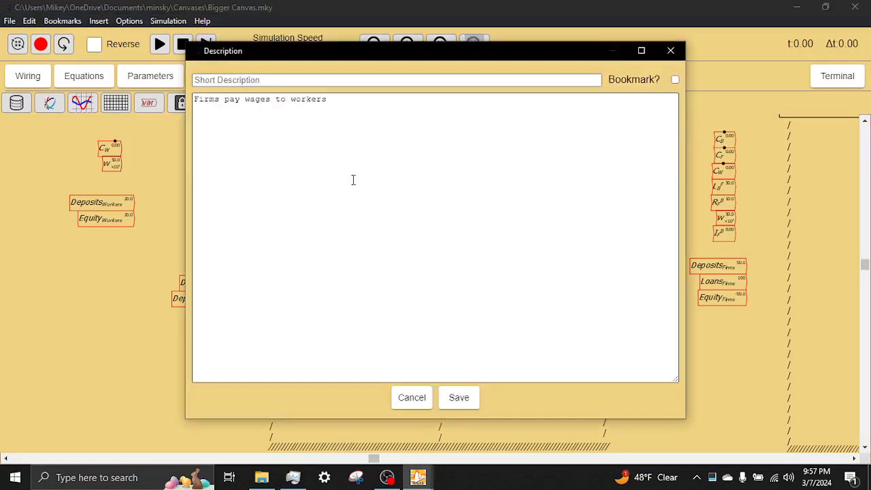
pyautogui.write('Consup')
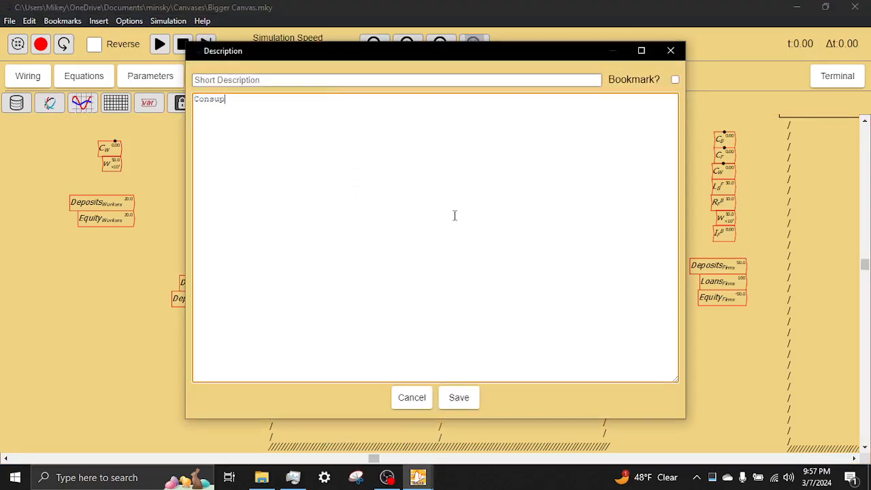
pyautogui.write('mption')
pyautogui.write(' of Priam')
pyautogui.write('vate Sector')
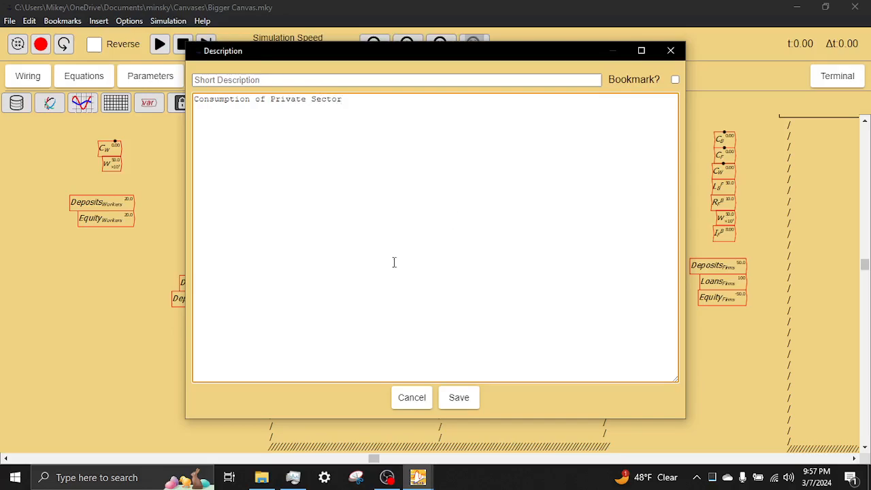
pyautogui.click(459, 397)
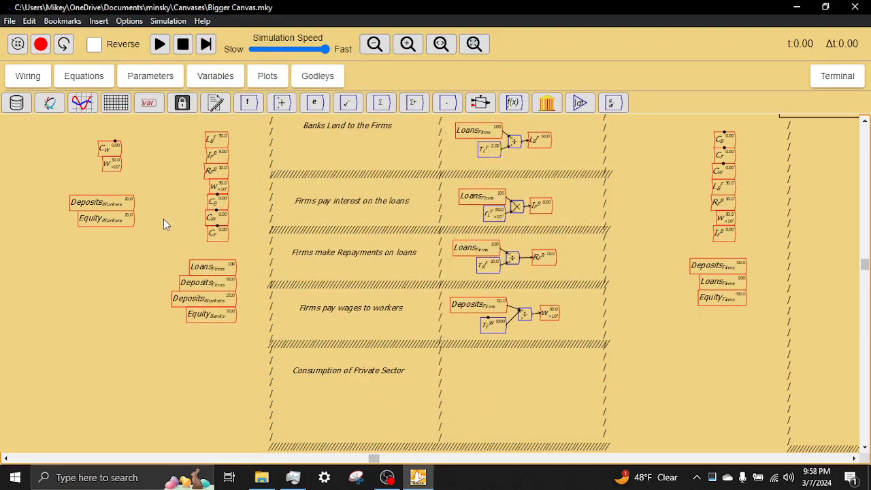
# Move the C_B, C_W and C_F flows into the consumption row's formula area and stack them in a spaced column
pyautogui.moveTo(216, 241)
pyautogui.mouseDown()
pyautogui.moveTo(227, 199)
pyautogui.moveTo(229, 215)
pyautogui.moveTo(477, 391)
pyautogui.moveTo(478, 364)
pyautogui.moveTo(555, 371)
pyautogui.mouseUp()
pyautogui.click(477, 385)
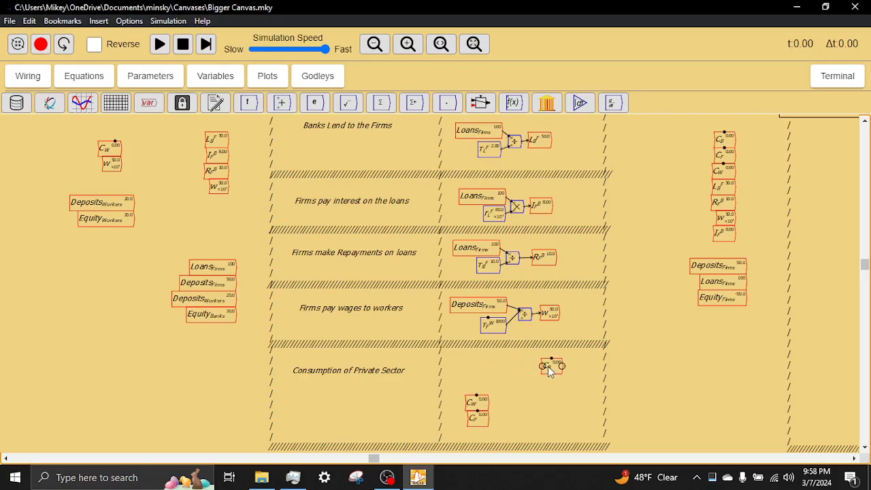
pyautogui.moveTo(475, 401); pyautogui.dragTo(550, 405)
pyautogui.moveTo(477, 422); pyautogui.dragTo(549, 436)
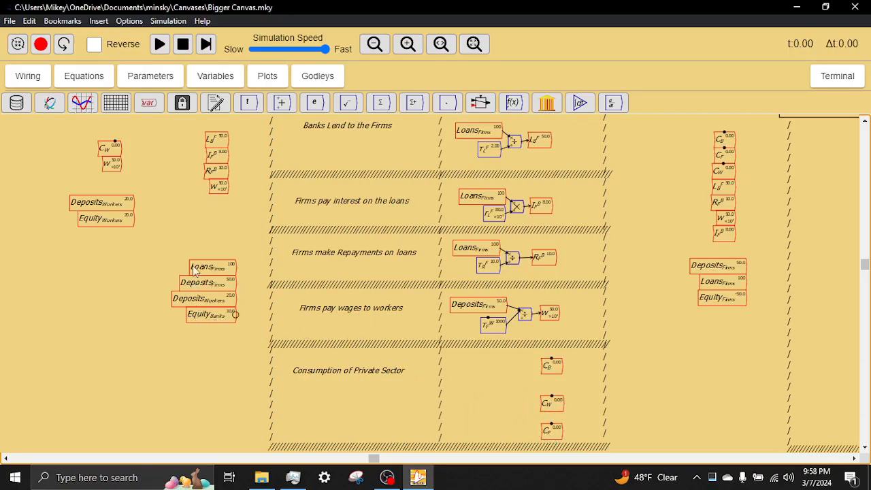
# Place copies of Equity_Banks, Deposits_Workers and Deposits_Firms in the consumption row beside C_B, C_W and C_F respectively
pyautogui.moveTo(202, 221); pyautogui.dragTo(198, 290)
pyautogui.click(143, 301)
pyautogui.moveTo(217, 323); pyautogui.dragTo(218, 324)
pyautogui.moveTo(209, 286); pyautogui.dragTo(488, 430)
pyautogui.click(588, 358)
pyautogui.moveTo(486, 399); pyautogui.dragTo(476, 365)
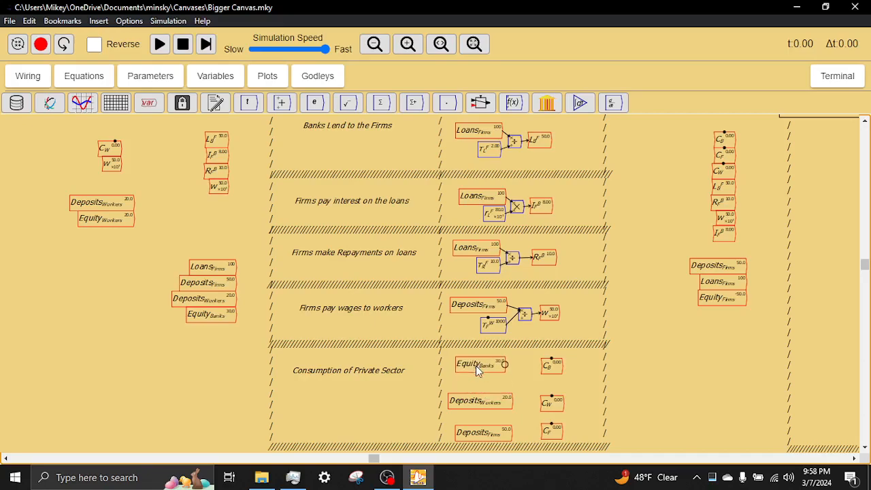
# Create the variable \tau_C^B with initial value 2, short description "years to exhaust the deposits" and the slider disabled
pyautogui.write('\\tau_CW')
pyautogui.press('BackSpace')
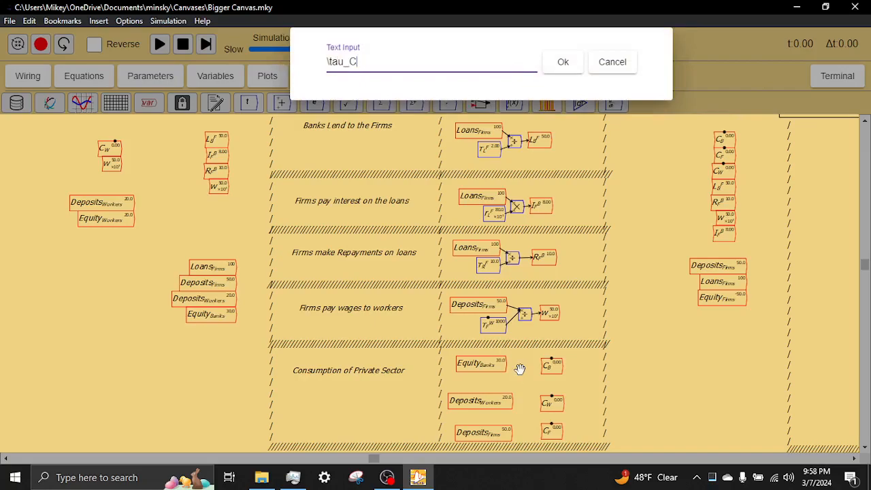
pyautogui.write('^B')
pyautogui.press('Return')
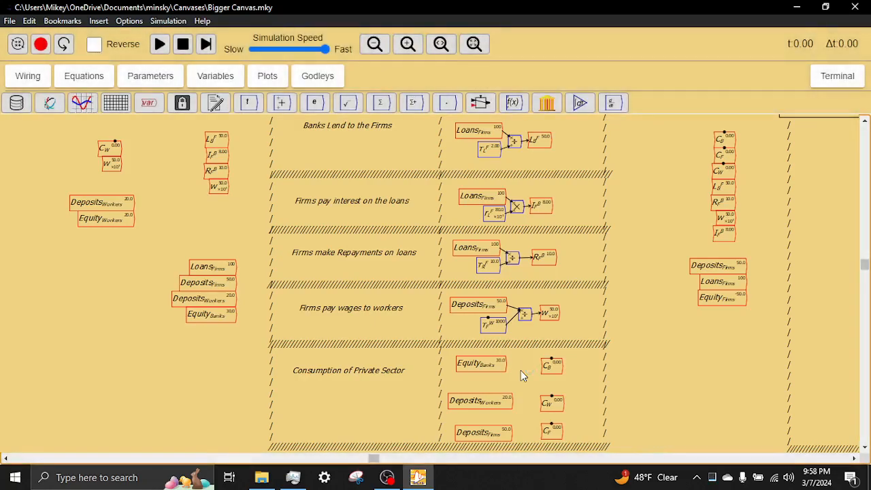
pyautogui.click(480, 183)
pyautogui.click(469, 244)
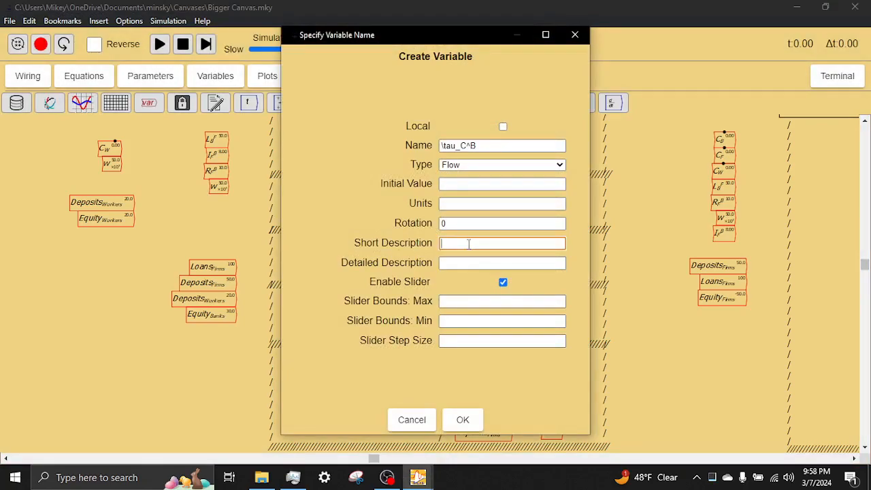
pyautogui.write('years to ea')
pyautogui.write('haust the deo')
pyautogui.press('BackSpace')
pyautogui.write('posits')
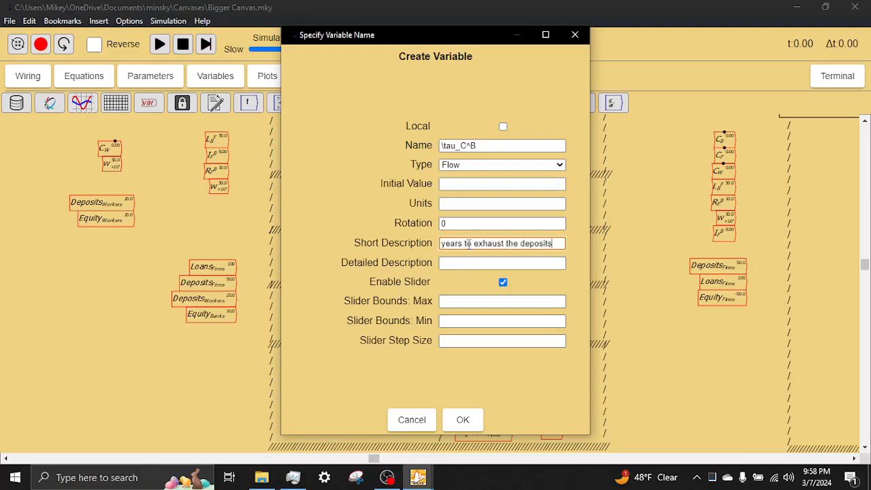
pyautogui.click(453, 182)
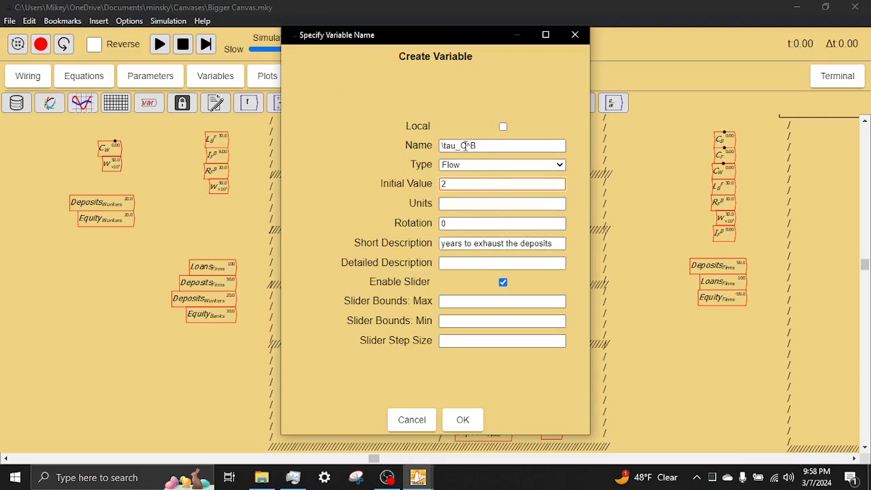
pyautogui.click(503, 282)
pyautogui.click(465, 420)
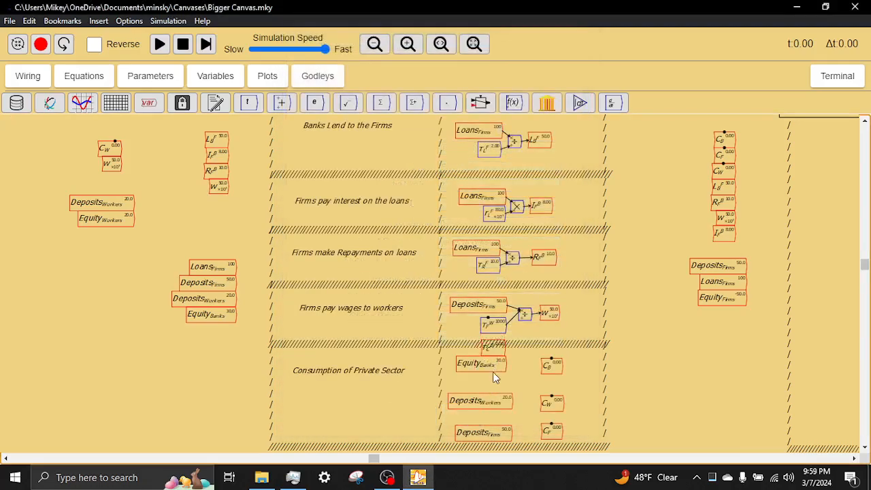
# Place \tau_C^B below Equity_Banks and change its type to Parameter
pyautogui.rightClick(492, 381)
pyautogui.click(535, 325)
pyautogui.rightClick(491, 380)
pyautogui.click(665, 371)
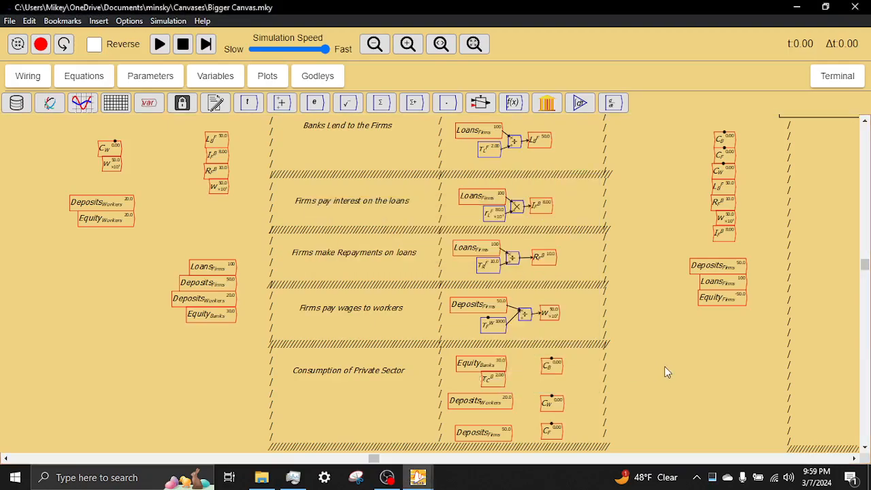
pyautogui.rightClick(500, 381)
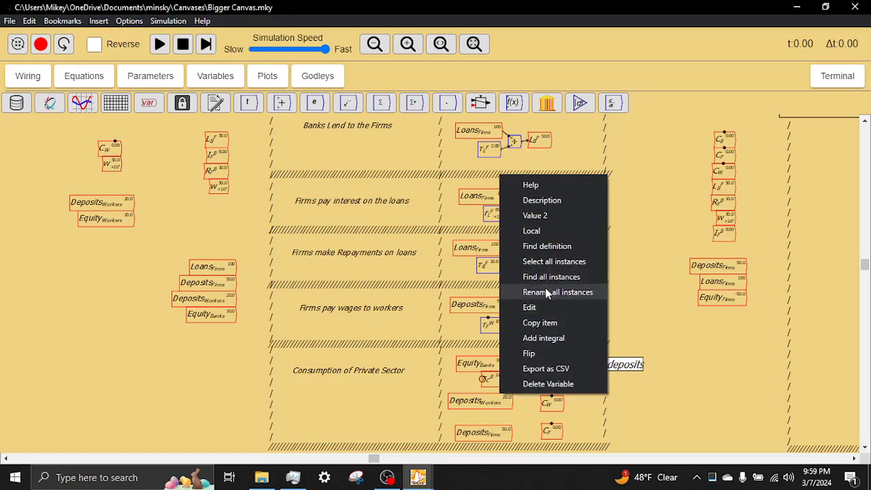
pyautogui.click(542, 308)
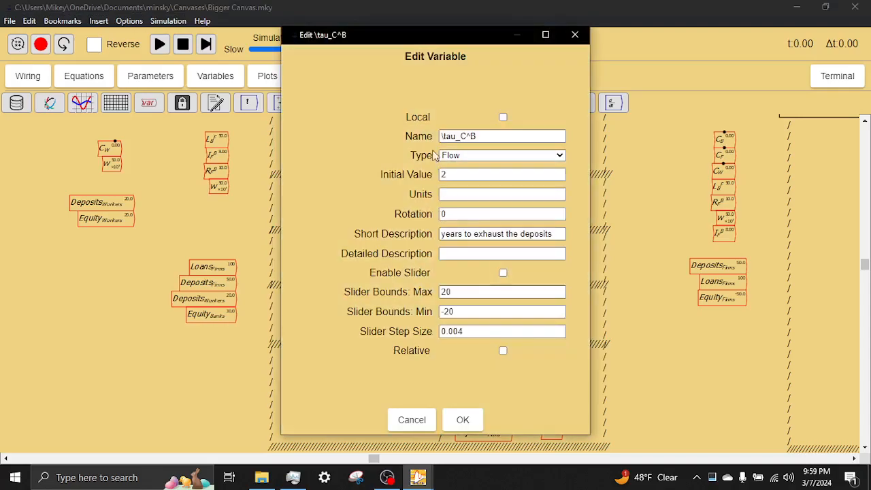
pyautogui.click(478, 155)
pyautogui.click(476, 179)
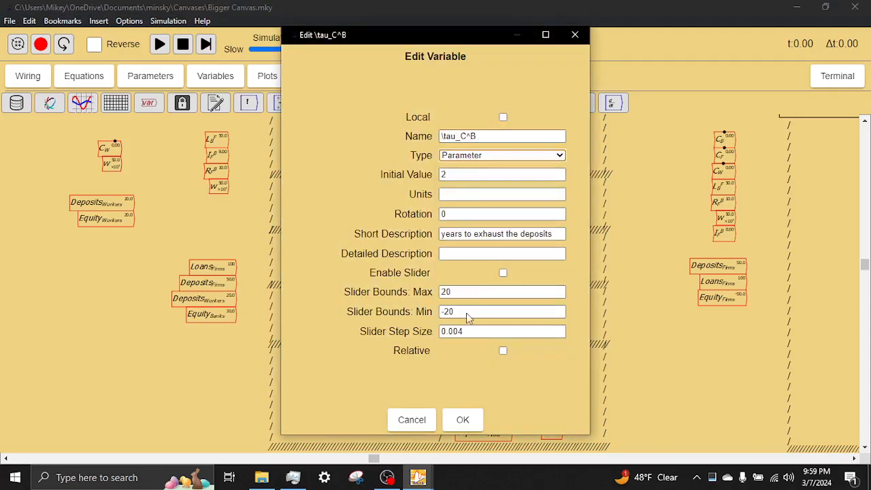
pyautogui.click(468, 422)
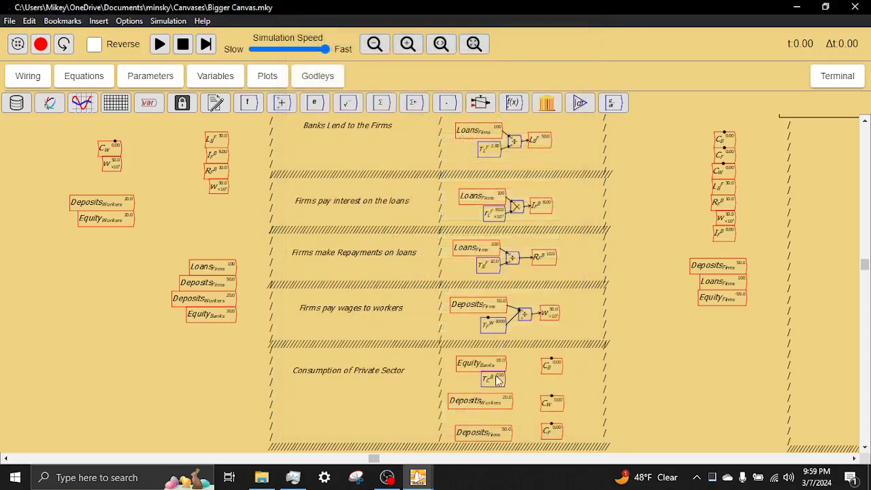
# Divide Equity_Banks by \tau_C^B into C_B, and add division operators beside Deposits_Workers and Deposits_Firms
pyautogui.press('/')
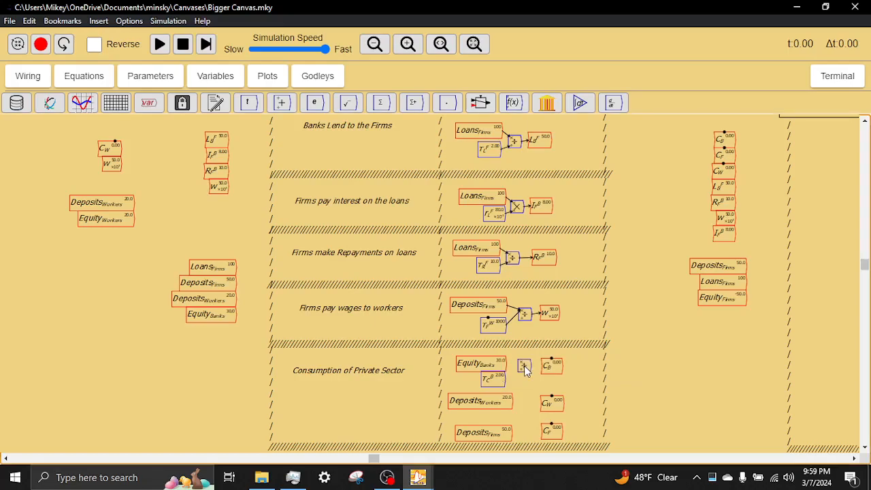
pyautogui.moveTo(505, 362); pyautogui.dragTo(521, 371)
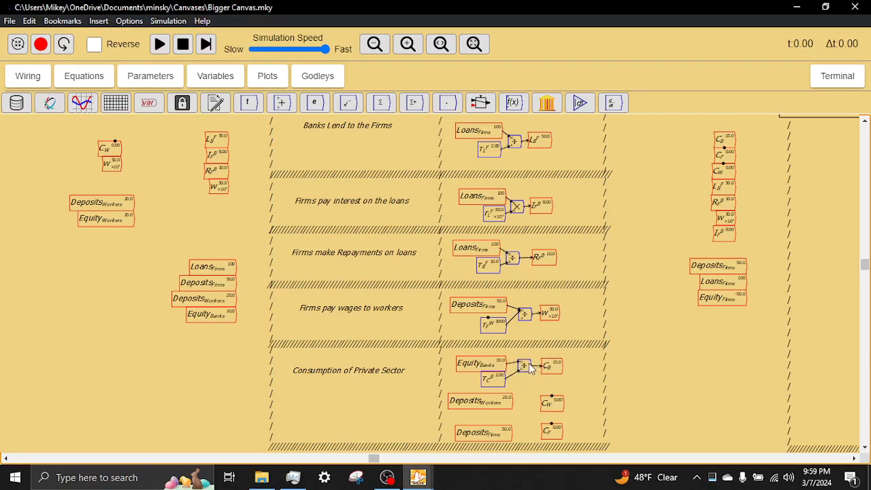
pyautogui.moveTo(523, 367); pyautogui.dragTo(542, 369)
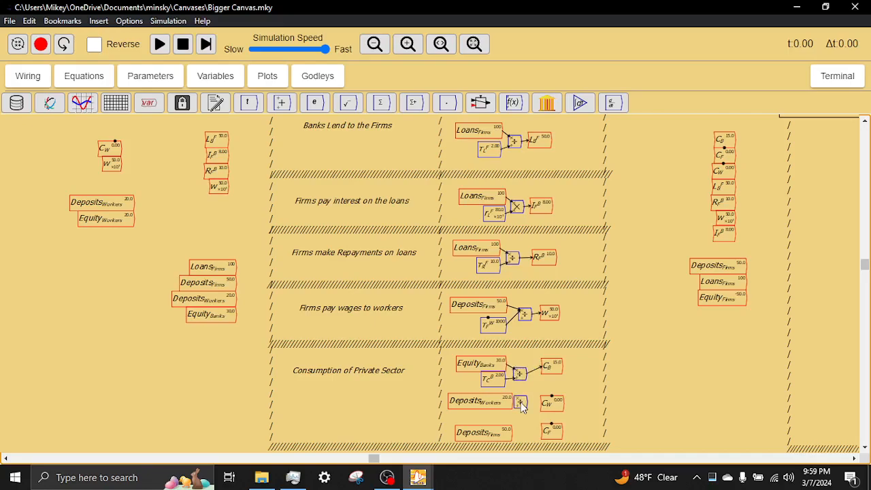
pyautogui.press('/')
pyautogui.click(528, 427)
# Create the variable \tau_C^W with initial value 0.04, short description "years to exhaust deposits" and the slider disabled
pyautogui.write('\\tau_C')
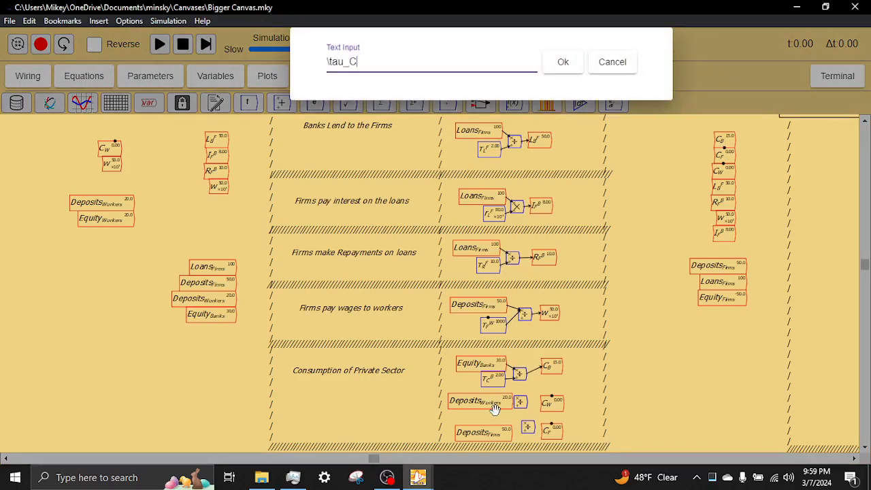
pyautogui.write('^F')
pyautogui.press('BackSpace')
pyautogui.write('W')
pyautogui.press('Return')
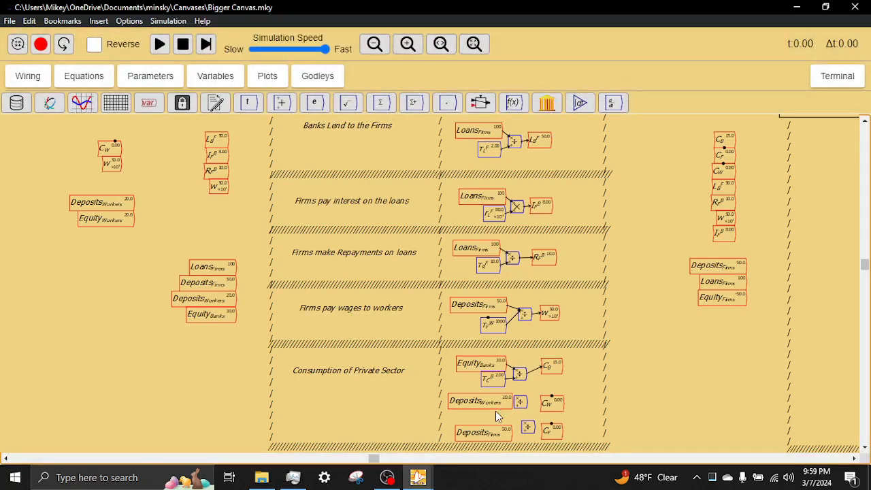
pyautogui.click(462, 184)
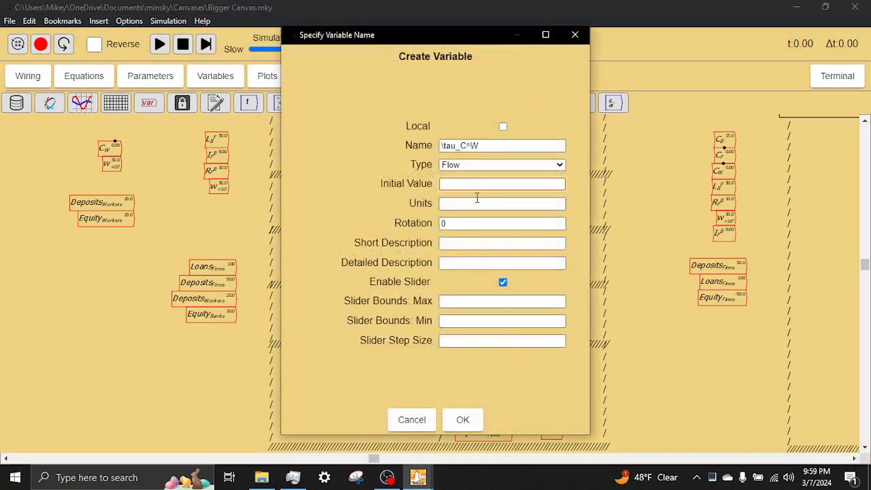
pyautogui.click(458, 245)
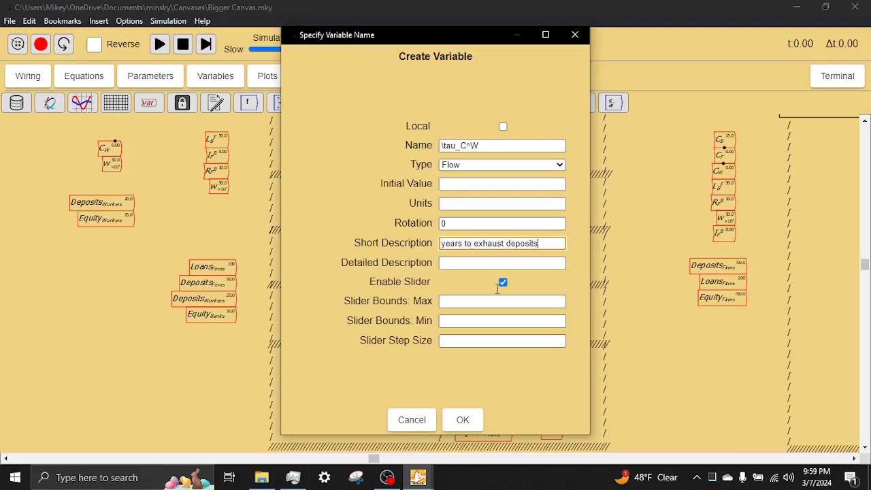
pyautogui.click(458, 185)
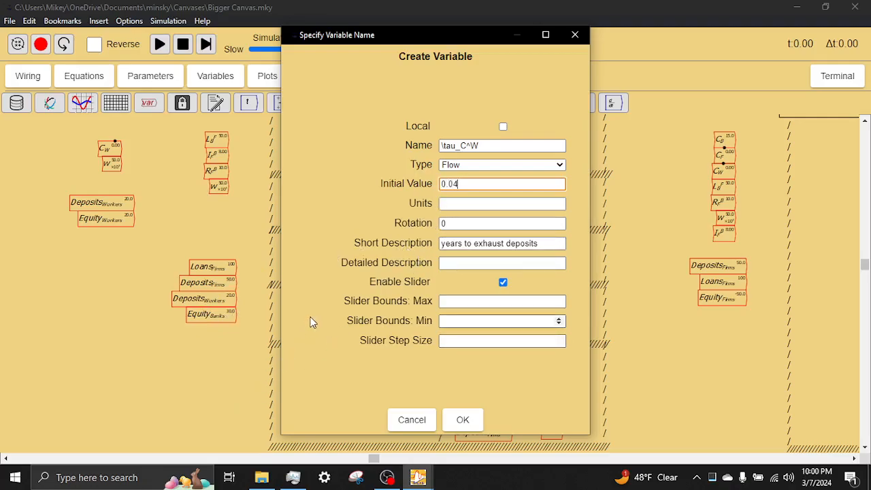
pyautogui.click(502, 282)
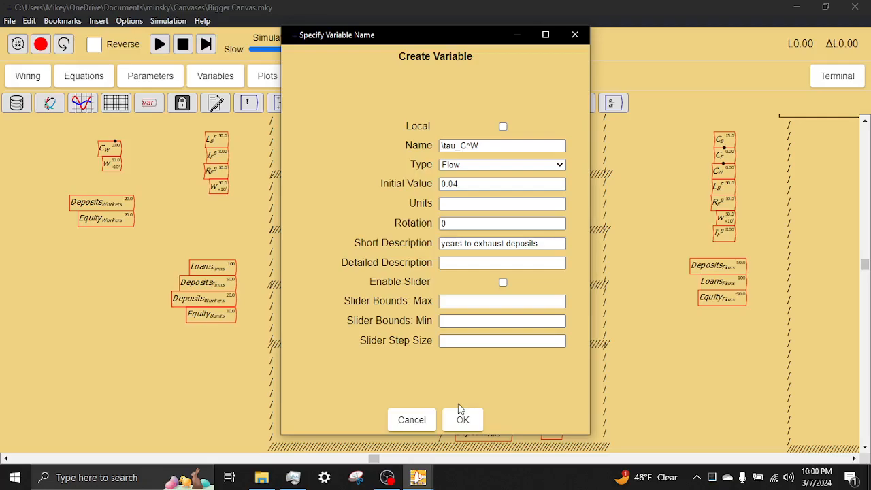
pyautogui.click(465, 420)
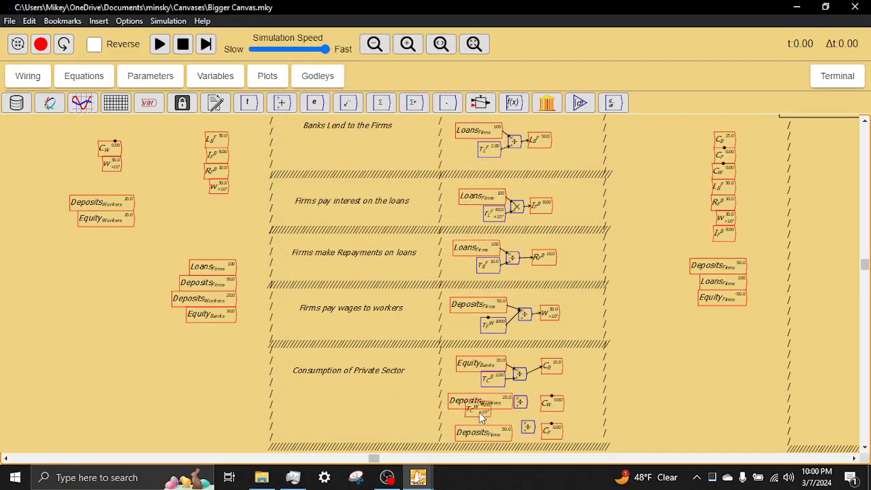
# Place \tau_C^W near Deposits_Workers and change its type to Parameter
pyautogui.rightClick(479, 413)
pyautogui.click(515, 342)
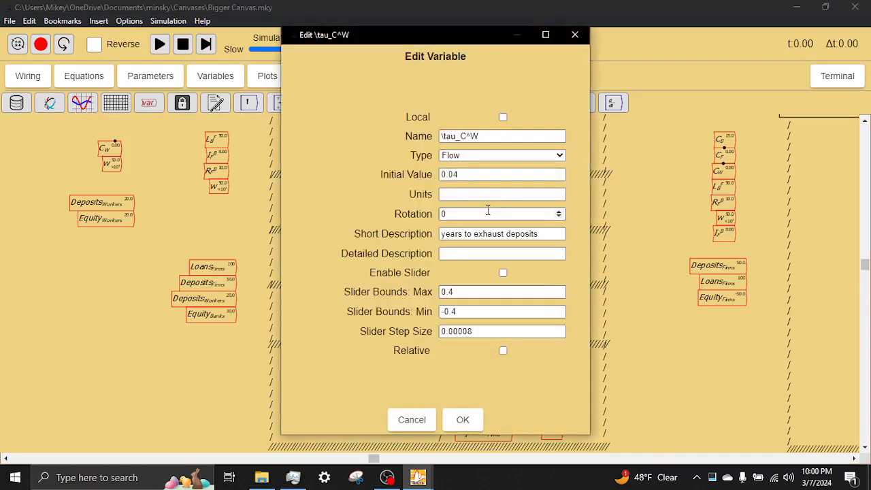
pyautogui.click(495, 157)
pyautogui.click(480, 178)
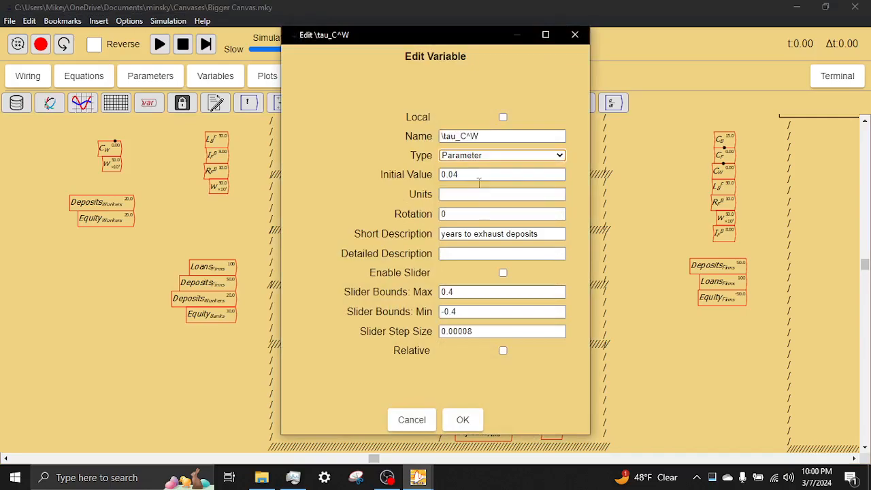
pyautogui.click(470, 420)
# Space out the banks' and workers' consumption formulas by shifting both upward, and position \tau_C^W below Deposits_Workers
pyautogui.scroll(10, 503, 409)
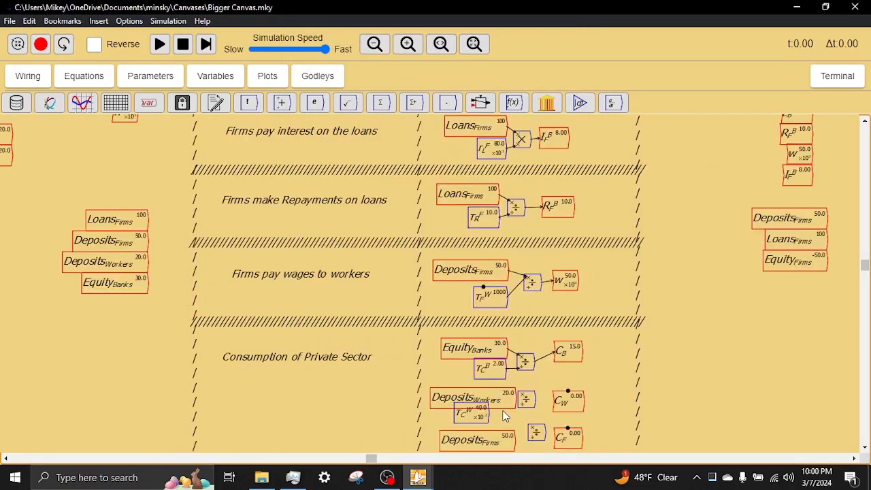
pyautogui.scroll(-3, 509, 413)
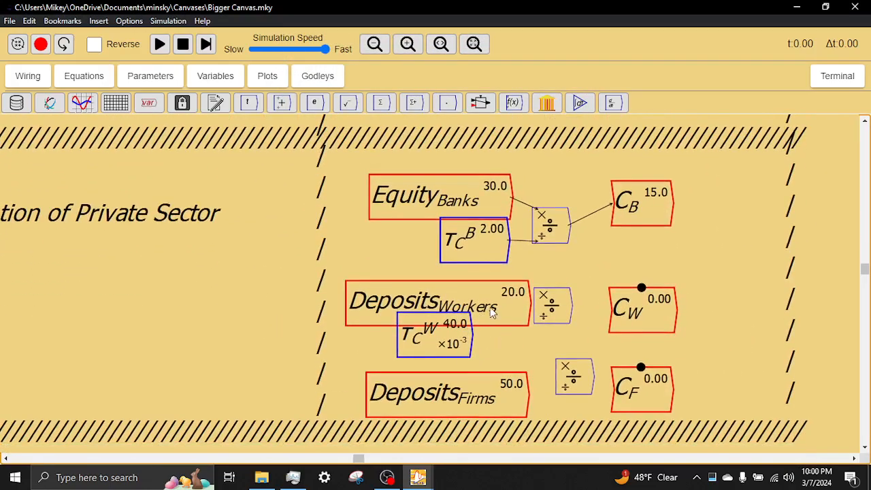
pyautogui.moveTo(691, 300); pyautogui.dragTo(485, 287)
pyautogui.moveTo(657, 313)
pyautogui.mouseDown()
pyautogui.moveTo(657, 296)
pyautogui.moveTo(669, 299)
pyautogui.mouseUp()
pyautogui.moveTo(630, 259)
pyautogui.mouseDown()
pyautogui.moveTo(418, 184)
pyautogui.moveTo(420, 176)
pyautogui.mouseUp()
pyautogui.moveTo(640, 205); pyautogui.dragTo(648, 195)
pyautogui.moveTo(729, 318); pyautogui.dragTo(483, 277)
pyautogui.moveTo(672, 287)
pyautogui.mouseDown()
pyautogui.moveTo(680, 281)
pyautogui.moveTo(670, 277)
pyautogui.mouseUp()
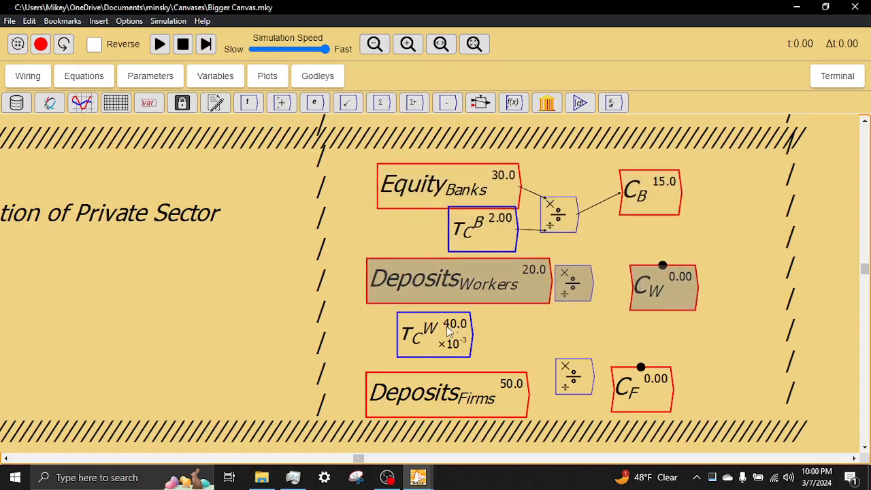
pyautogui.click(487, 329)
pyautogui.moveTo(487, 329); pyautogui.dragTo(553, 324)
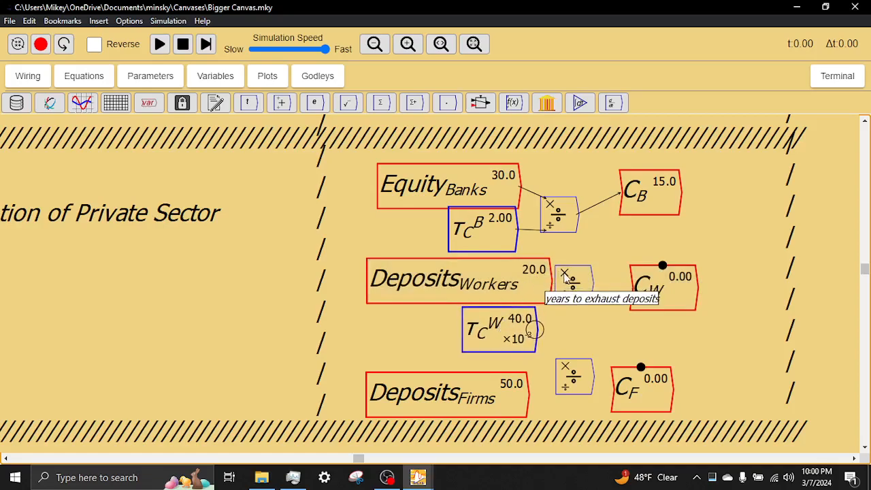
# Wire the workers' division operator so that Deposits_Workers divided by \tau_C^W feeds C_W
pyautogui.moveTo(603, 285); pyautogui.dragTo(634, 289)
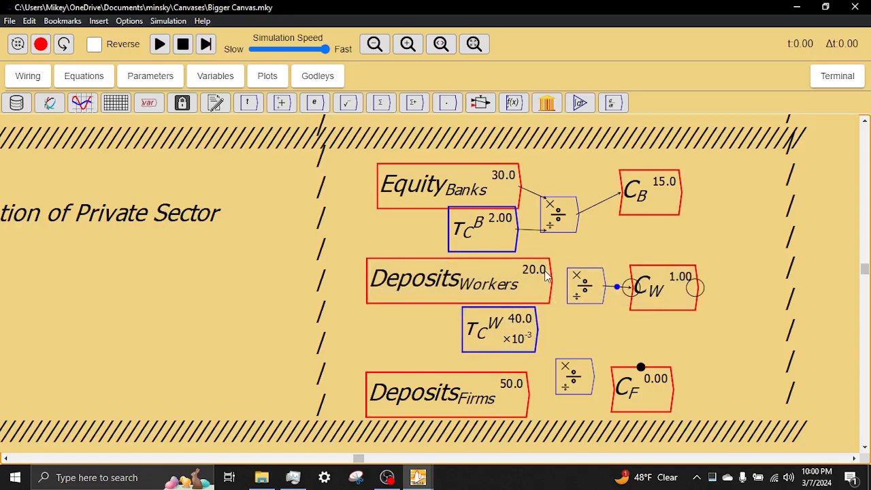
pyautogui.moveTo(499, 275); pyautogui.dragTo(571, 273)
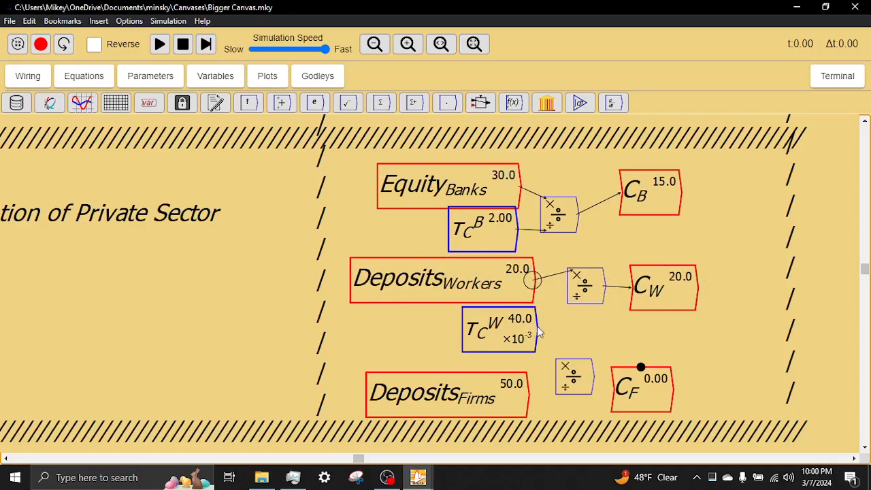
pyautogui.moveTo(535, 331); pyautogui.dragTo(572, 295)
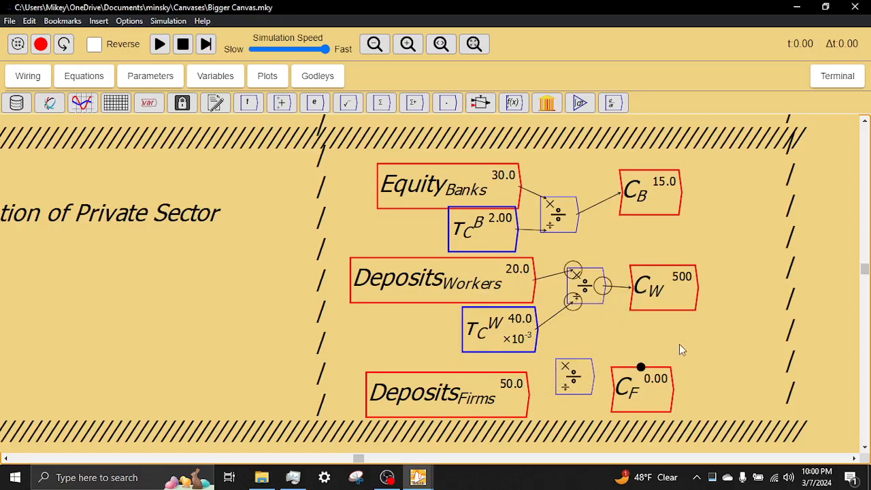
pyautogui.moveTo(700, 332); pyautogui.dragTo(696, 255)
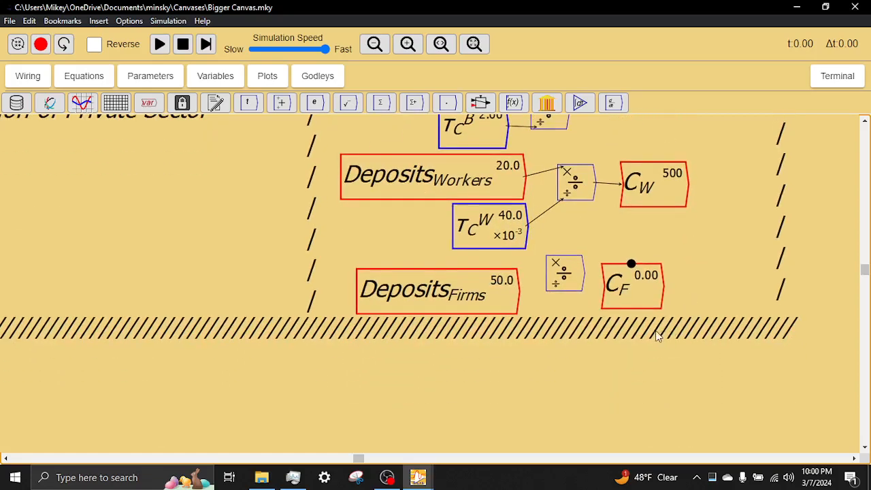
pyautogui.scroll(-1, 654, 335)
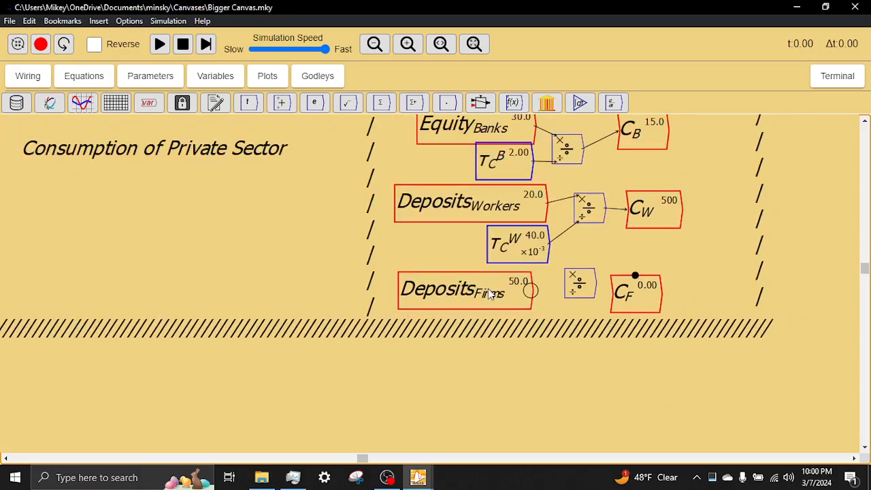
# Move the bank lending formula up and raise the divider below the "Banks Lend to the Firms" row
pyautogui.scroll(1, 584, 264)
pyautogui.scroll(-1, 633, 241)
pyautogui.scroll(-1, 664, 216)
pyautogui.moveTo(663, 216); pyautogui.dragTo(506, 226)
pyautogui.scroll(-1, 619, 194)
pyautogui.moveTo(619, 195); pyautogui.dragTo(606, 267)
pyautogui.scroll(-2, 606, 271)
pyautogui.scroll(-3, 685, 224)
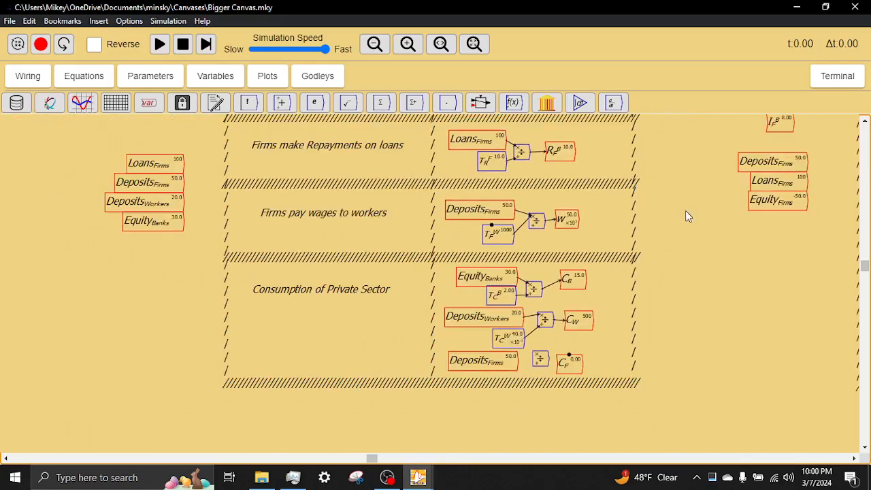
pyautogui.moveTo(687, 241); pyautogui.dragTo(685, 280)
pyautogui.scroll(-3, 682, 266)
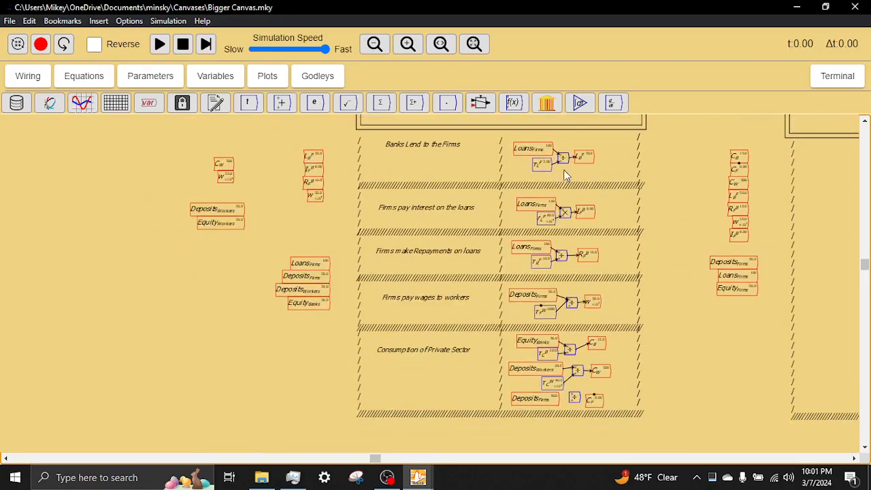
pyautogui.moveTo(591, 168); pyautogui.dragTo(527, 141)
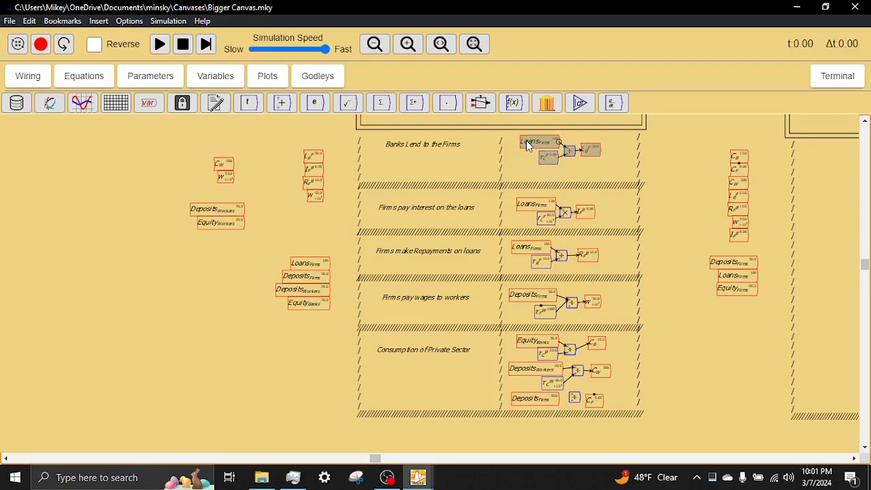
pyautogui.moveTo(457, 186); pyautogui.dragTo(458, 173)
# Widen the I_F^B block and shift the interest row's formula, label and lower divider upward
pyautogui.moveTo(591, 211); pyautogui.dragTo(600, 210)
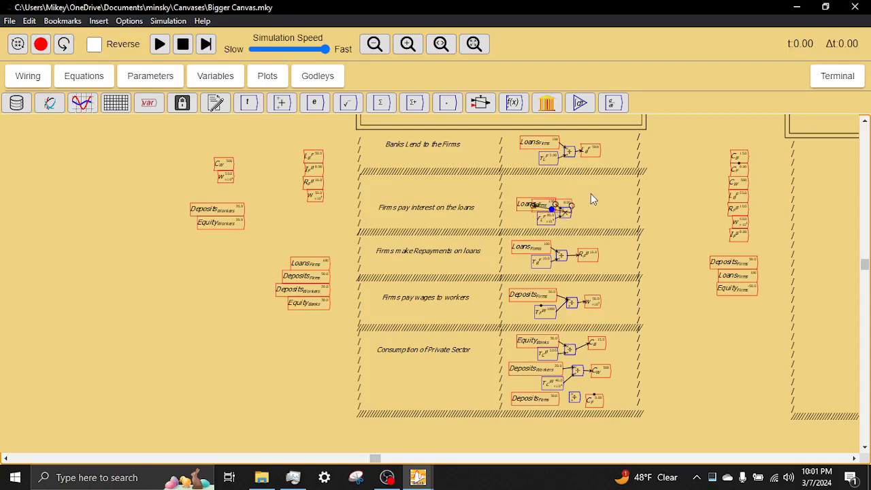
pyautogui.moveTo(567, 203); pyautogui.dragTo(596, 207)
pyautogui.scroll(5, 619, 211)
pyautogui.moveTo(755, 154); pyautogui.dragTo(669, 199)
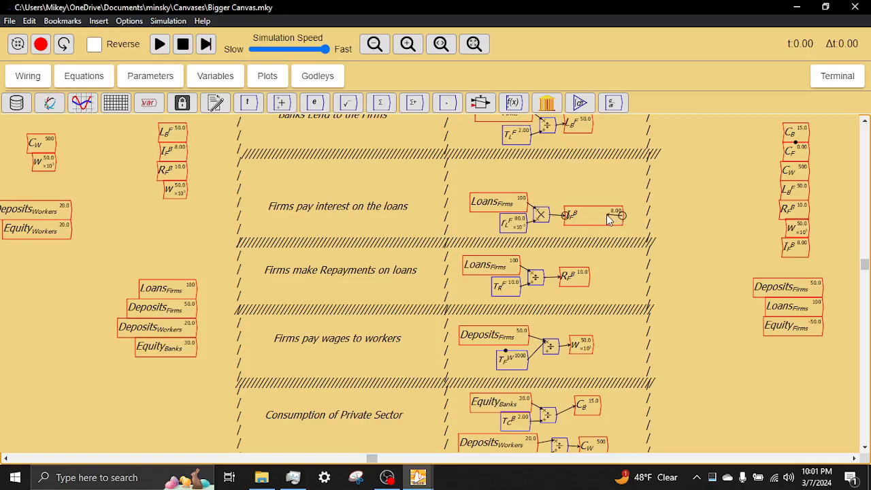
pyautogui.moveTo(636, 225); pyautogui.dragTo(485, 168)
pyautogui.moveTo(358, 207); pyautogui.dragTo(358, 179)
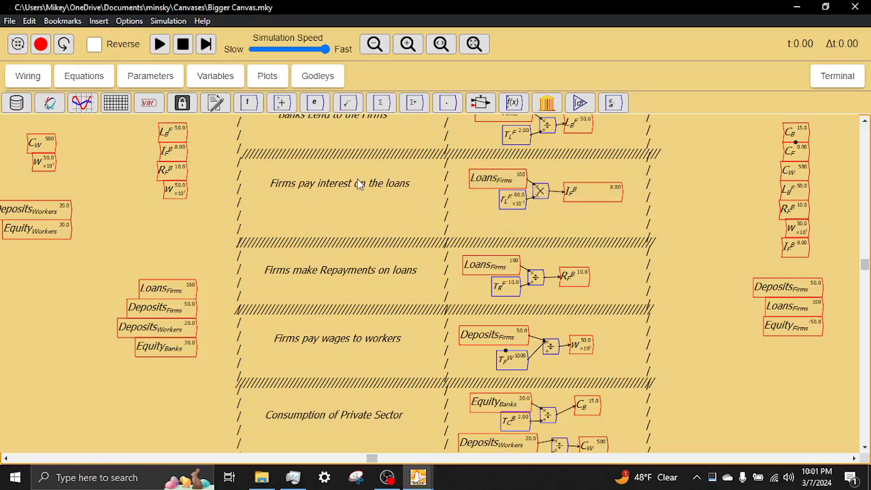
pyautogui.moveTo(395, 244); pyautogui.dragTo(398, 228)
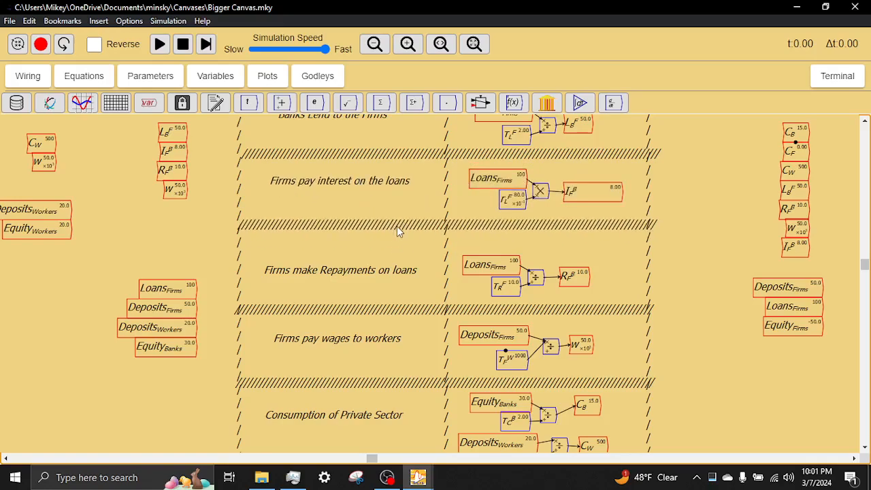
# Shift the repayment formula, the "Firms make Repayments on loans" label and the divider beneath them upward
pyautogui.moveTo(597, 293); pyautogui.dragTo(493, 263)
pyautogui.moveTo(493, 253); pyautogui.dragTo(500, 240)
pyautogui.moveTo(376, 257); pyautogui.dragTo(377, 247)
pyautogui.moveTo(412, 307); pyautogui.dragTo(412, 298)
# Shift the wage formula, the "Firms pay wages to workers" label and the divider beneath them upward
pyautogui.moveTo(573, 376); pyautogui.dragTo(504, 334)
pyautogui.moveTo(500, 334); pyautogui.dragTo(508, 315)
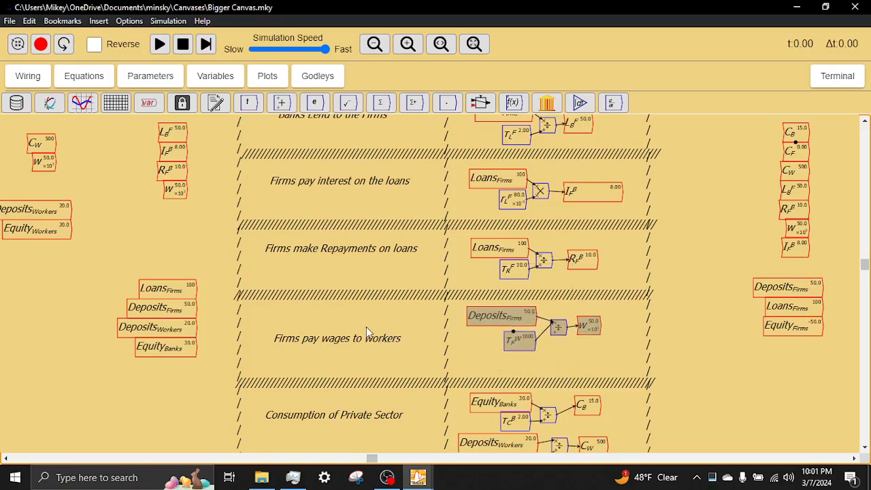
pyautogui.moveTo(367, 330); pyautogui.dragTo(368, 323)
pyautogui.moveTo(748, 364); pyautogui.dragTo(728, 294)
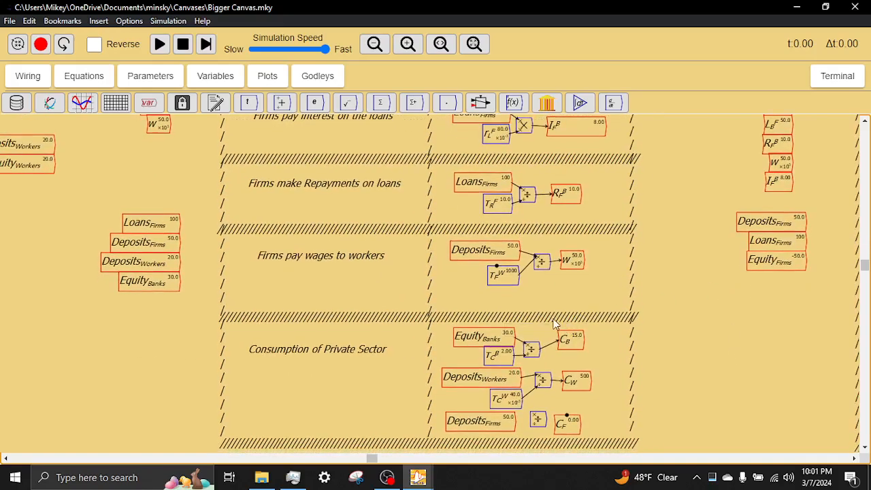
pyautogui.moveTo(545, 318); pyautogui.dragTo(543, 298)
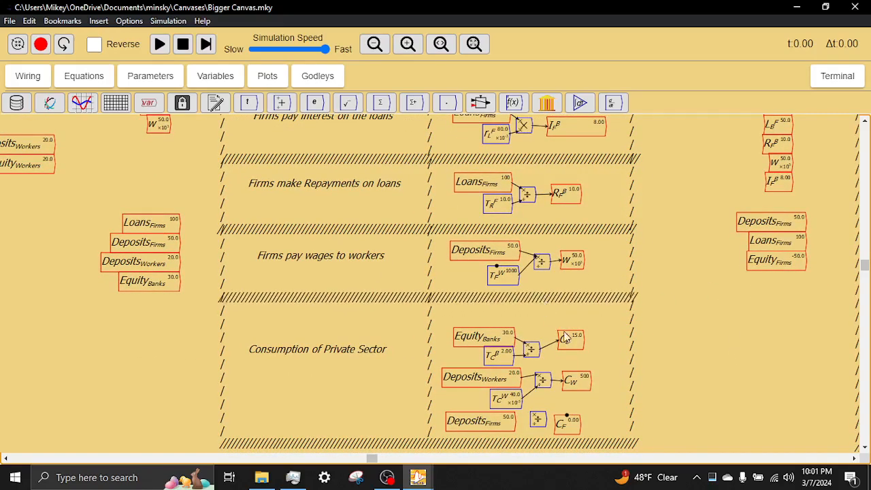
# Move the banks' and workers' consumption formulas up, and bring Deposits_Firms, C_F and their division operator up beneath them
pyautogui.moveTo(594, 409); pyautogui.dragTo(478, 317)
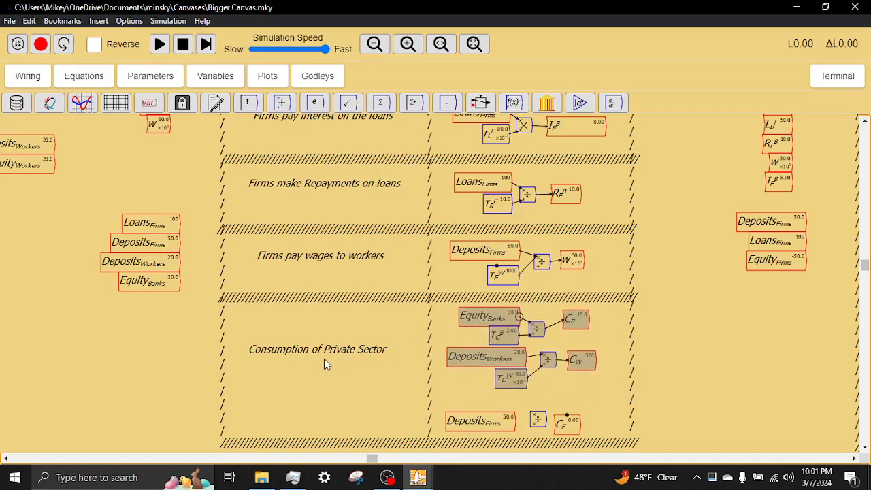
pyautogui.moveTo(326, 348); pyautogui.dragTo(327, 350)
pyautogui.moveTo(632, 413); pyautogui.dragTo(629, 342)
pyautogui.scroll(2, 585, 348)
pyautogui.scroll(1, 586, 352)
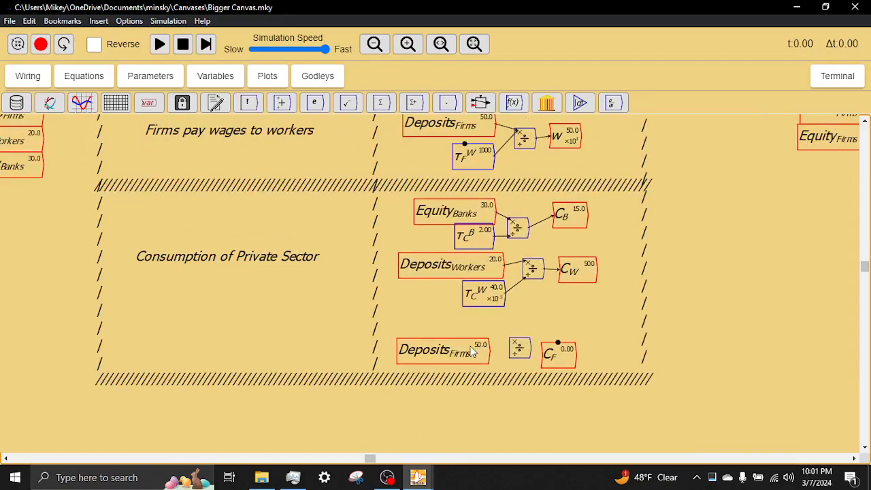
pyautogui.moveTo(465, 346); pyautogui.dragTo(474, 320)
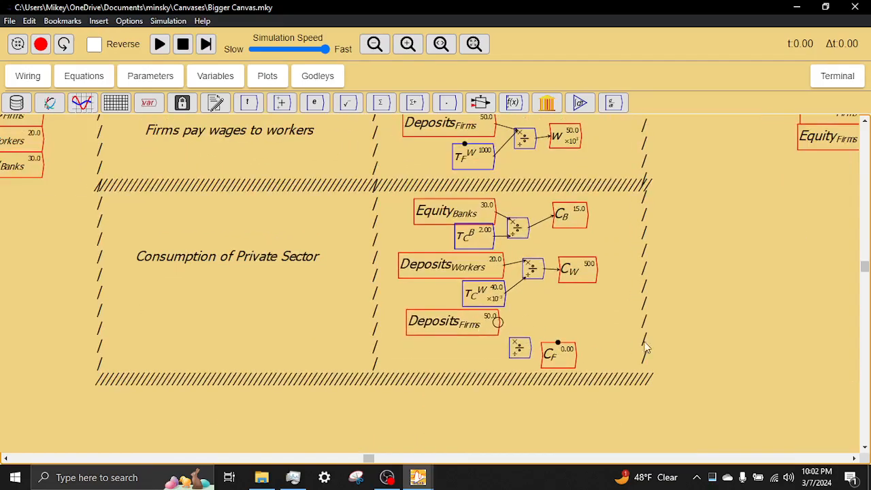
pyautogui.moveTo(559, 359); pyautogui.dragTo(573, 333)
pyautogui.moveTo(520, 348); pyautogui.dragTo(530, 335)
# Create the variable \tau_C^F with initial value 2, short description "years to exhaust deposits" and the slider disabled
pyautogui.write('a')
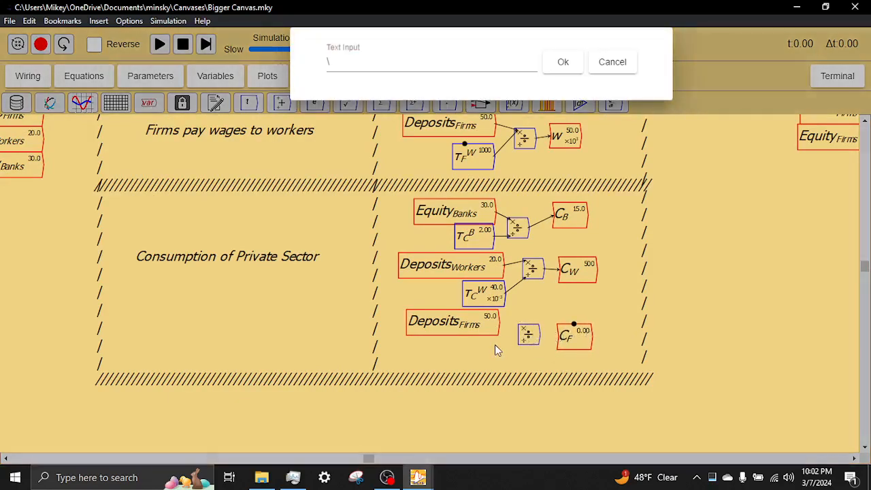
pyautogui.press('BackSpace')
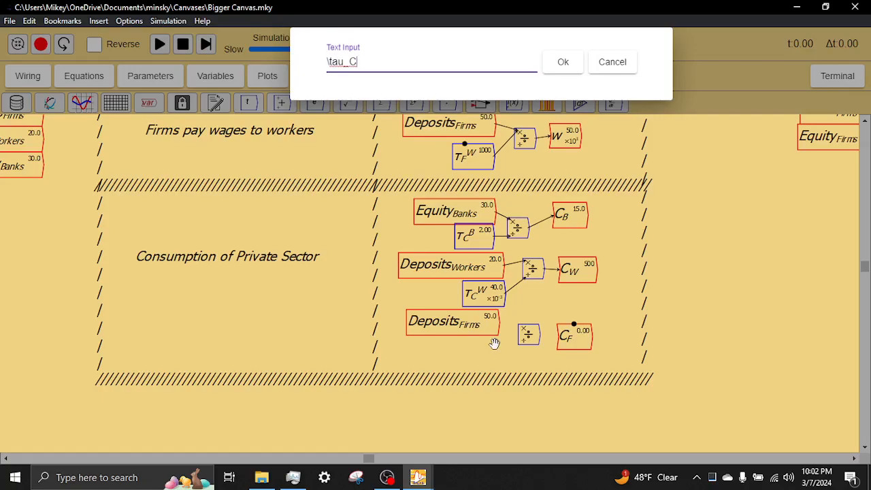
pyautogui.write('au_C^F')
pyautogui.press('Return')
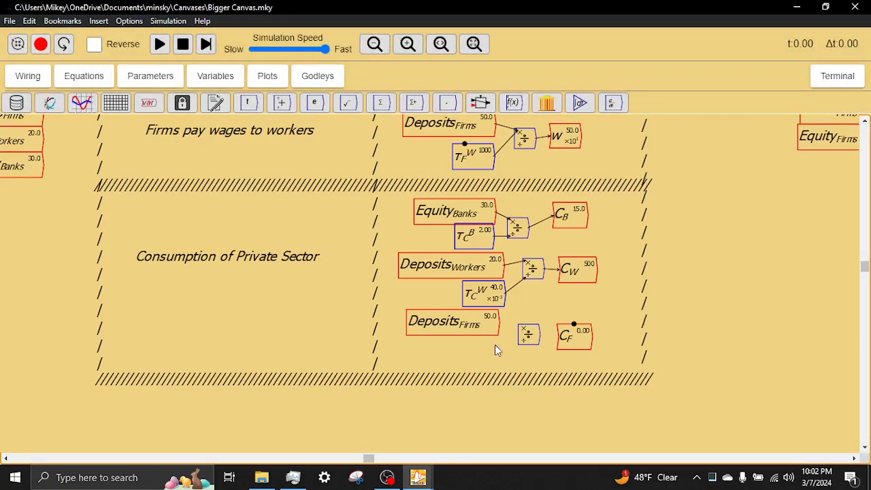
pyautogui.click(458, 184)
pyautogui.write('2')
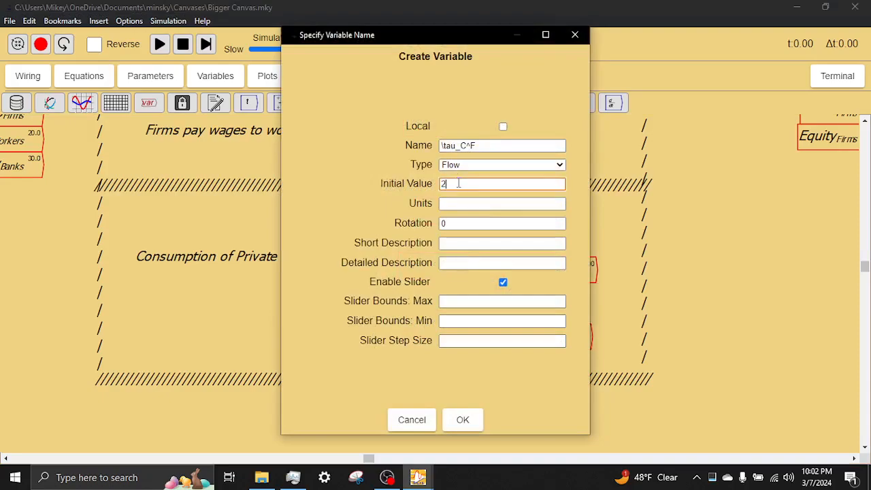
pyautogui.click(470, 241)
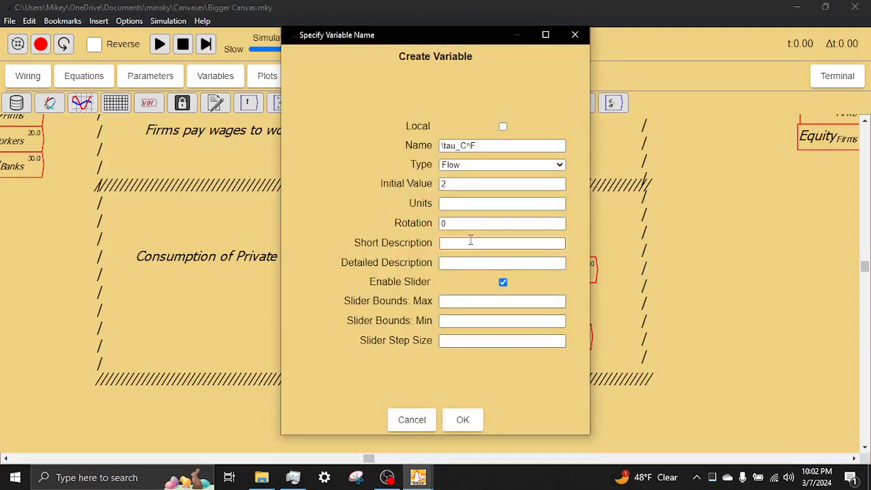
pyautogui.write('years to exhaust deposits')
pyautogui.click(503, 282)
pyautogui.click(463, 419)
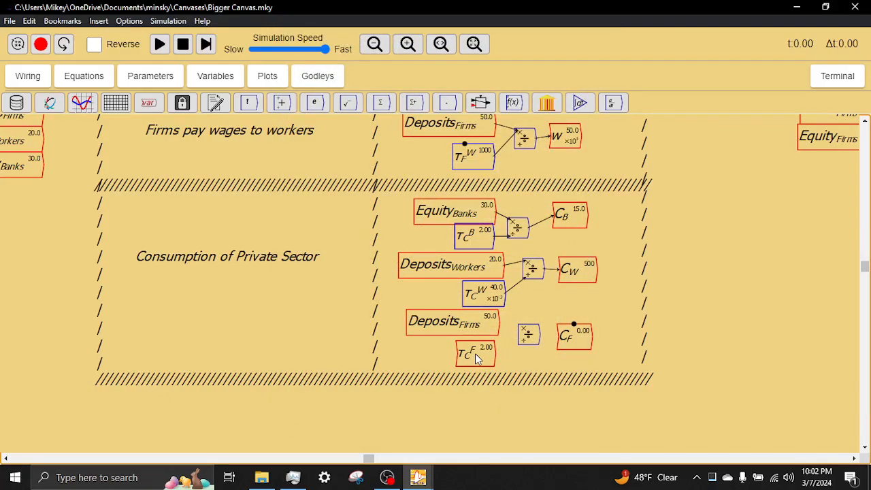
# Place \tau_C^F below Deposits_Firms, make it a Parameter, and wire Deposits_Firms divided by \tau_C^F into C_F
pyautogui.rightClick(475, 354)
pyautogui.click(514, 278)
pyautogui.click(494, 157)
pyautogui.click(461, 177)
pyautogui.click(468, 419)
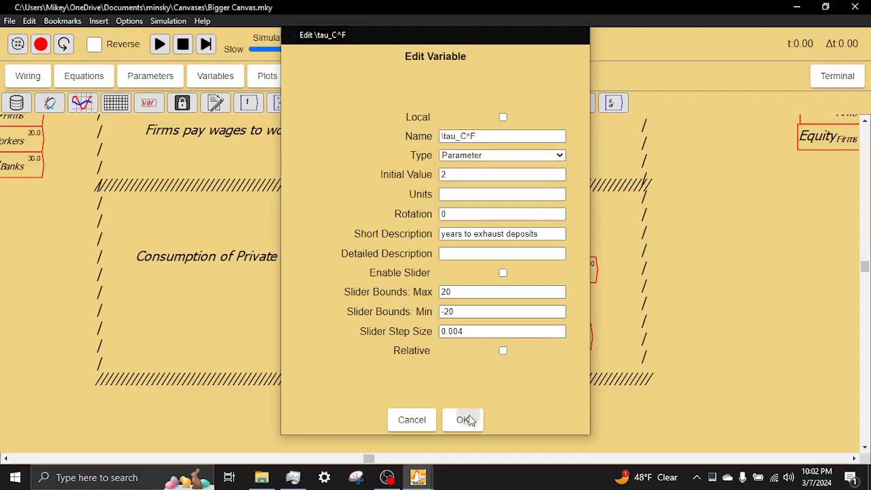
pyautogui.moveTo(493, 352); pyautogui.dragTo(562, 340)
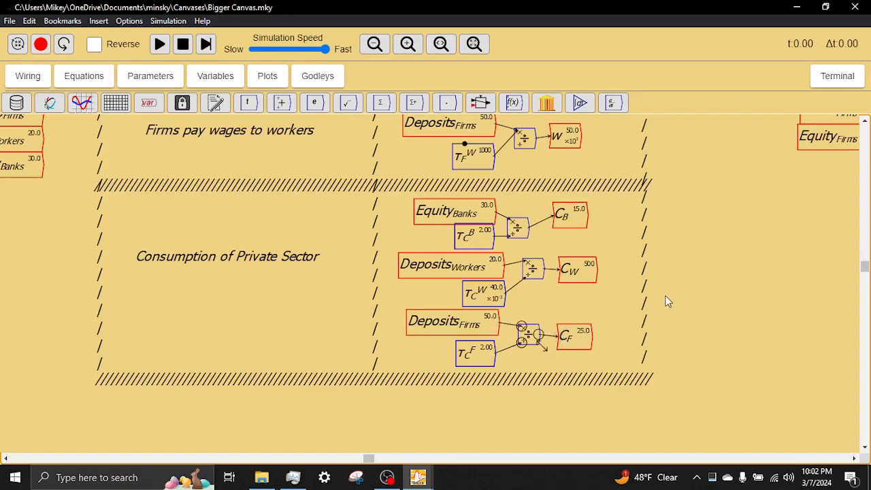
# Look over the completed flow definitions and the plots laid out below them
pyautogui.scroll(-1, 662, 265)
pyautogui.scroll(-2, 660, 272)
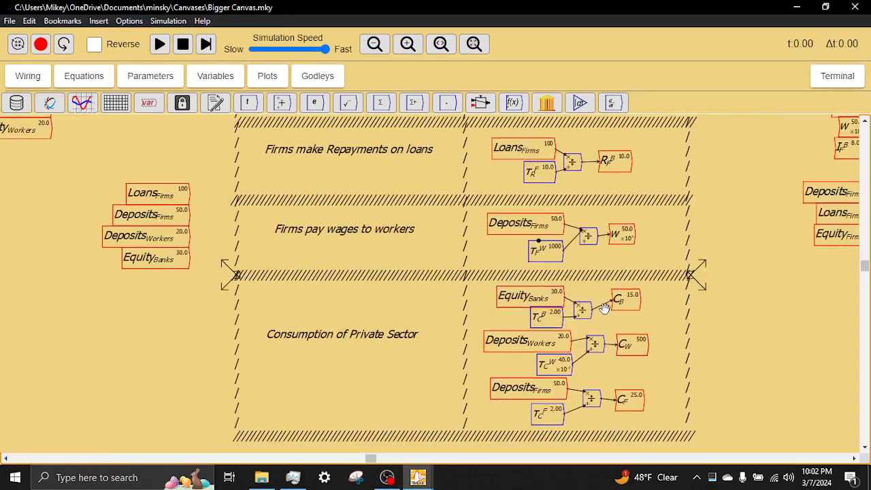
pyautogui.scroll(1, 624, 273)
pyautogui.scroll(-3, 634, 256)
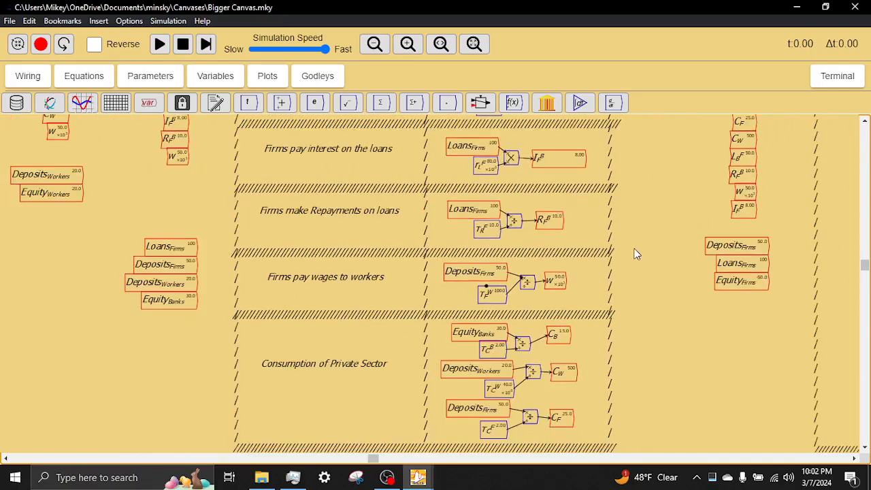
pyautogui.moveTo(606, 216); pyautogui.dragTo(425, 254)
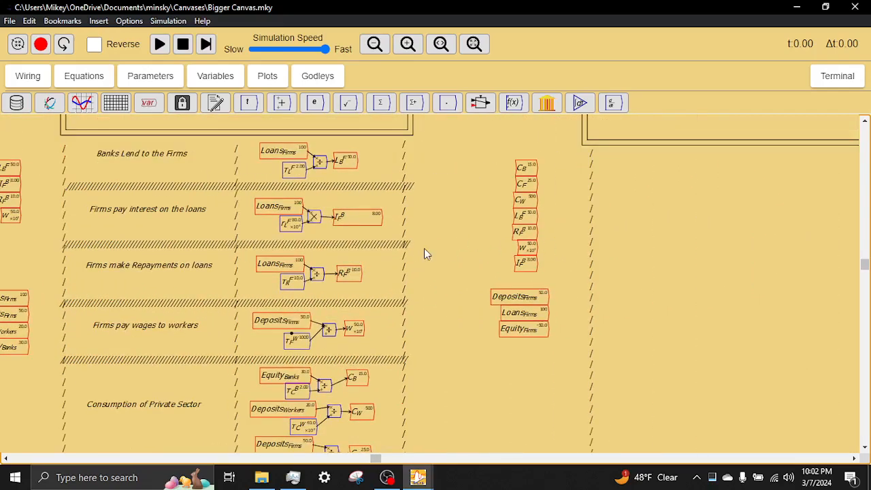
pyautogui.moveTo(444, 308); pyautogui.dragTo(512, 127)
pyautogui.moveTo(559, 327); pyautogui.dragTo(608, 187)
pyautogui.moveTo(655, 334); pyautogui.dragTo(644, 246)
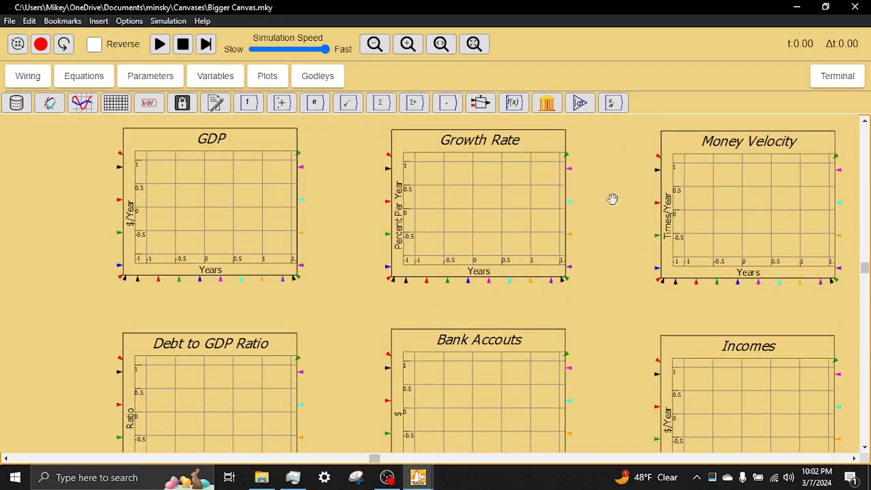
# Copy Equity_Banks, Deposits_Workers and Deposits_Firms from the consumption area and place the copies beside the Bank Accouts plot
pyautogui.scroll(3, 615, 194)
pyautogui.scroll(1, 605, 256)
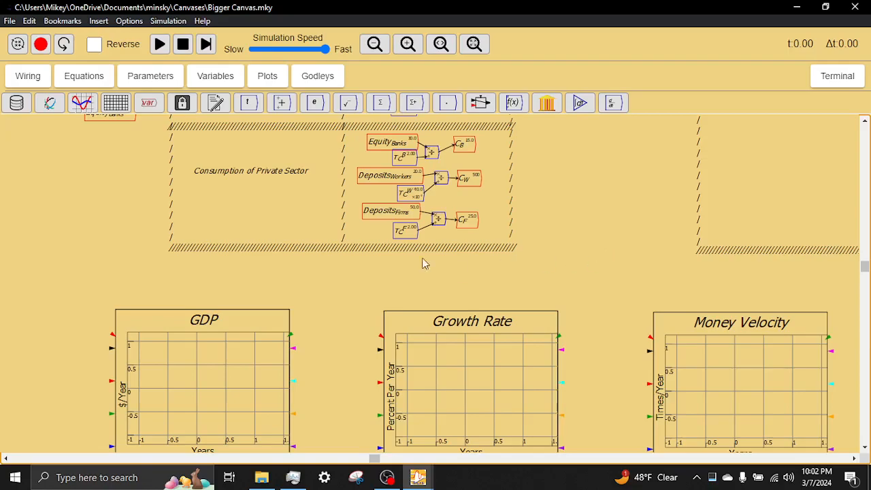
pyautogui.moveTo(379, 143); pyautogui.dragTo(379, 141)
pyautogui.moveTo(589, 286); pyautogui.dragTo(617, 125)
pyautogui.moveTo(619, 287); pyautogui.dragTo(634, 207)
pyautogui.hotkey('ctrl', 'v')
pyautogui.click(377, 402)
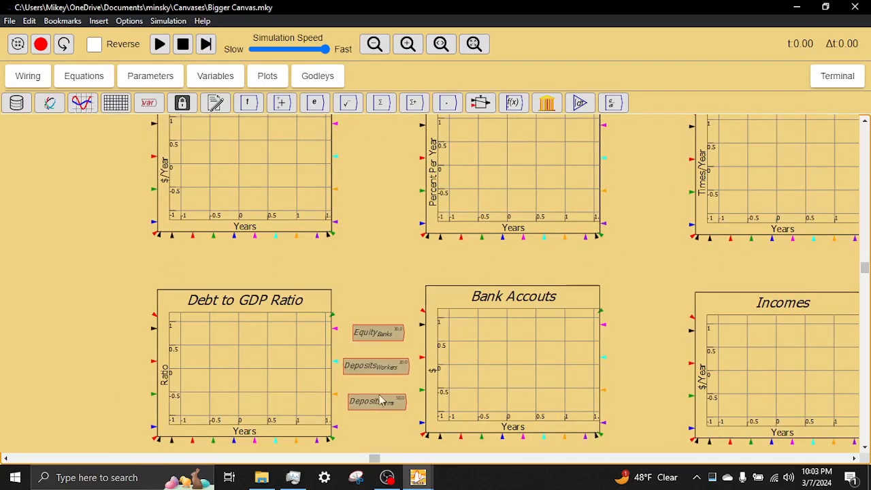
# Wire Equity_Banks, Deposits_Workers and Deposits_Firms to the black, red and green y-axis inputs of the Bank Accouts plot
pyautogui.moveTo(404, 337); pyautogui.dragTo(421, 325)
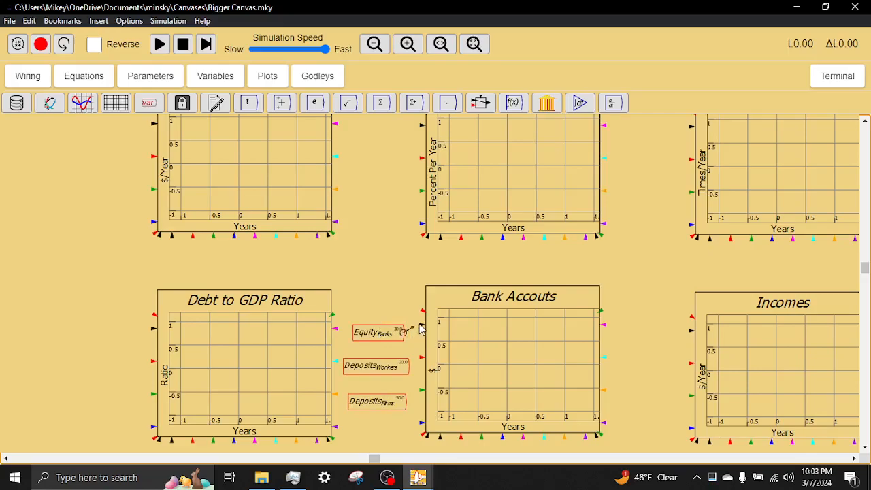
pyautogui.moveTo(408, 367); pyautogui.dragTo(421, 390)
pyautogui.scroll(-4, 406, 247)
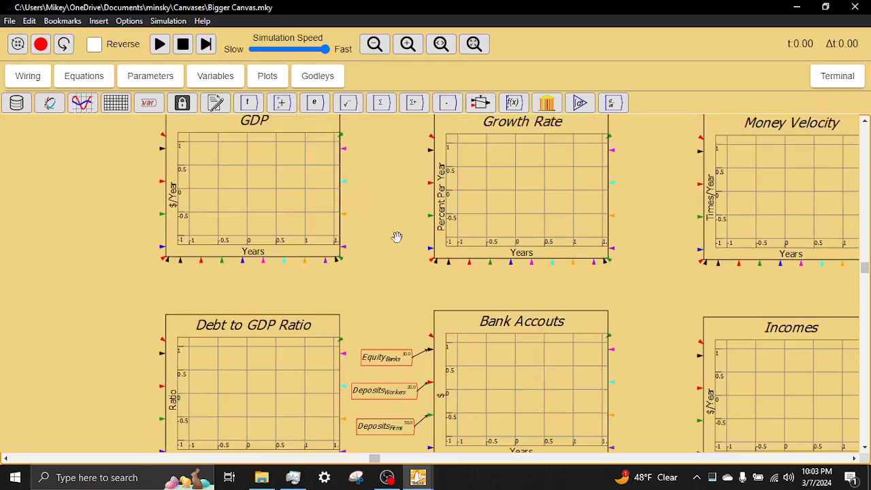
# Copy the wage variable W from the wages row and place the copy beside the Incomes plot
pyautogui.moveTo(533, 175); pyautogui.dragTo(477, 314)
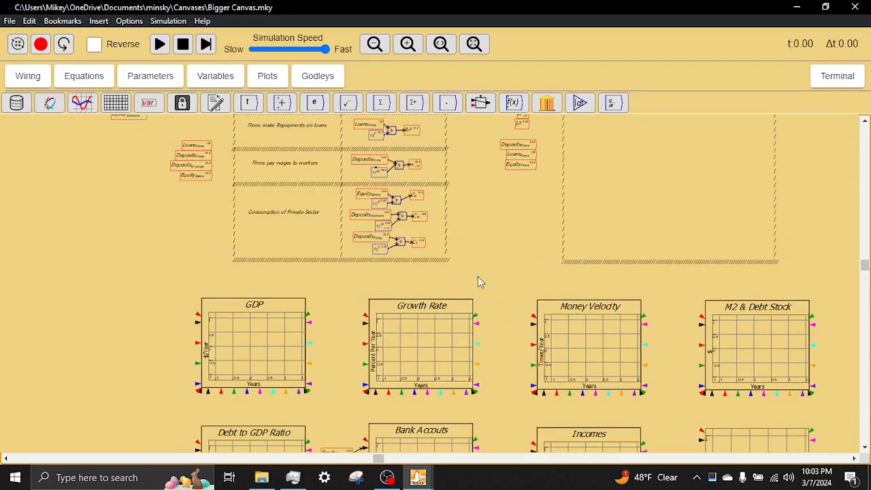
pyautogui.moveTo(483, 212)
pyautogui.mouseDown()
pyautogui.moveTo(473, 254)
pyautogui.moveTo(428, 317)
pyautogui.moveTo(484, 208)
pyautogui.moveTo(487, 164)
pyautogui.moveTo(494, 204)
pyautogui.mouseUp()
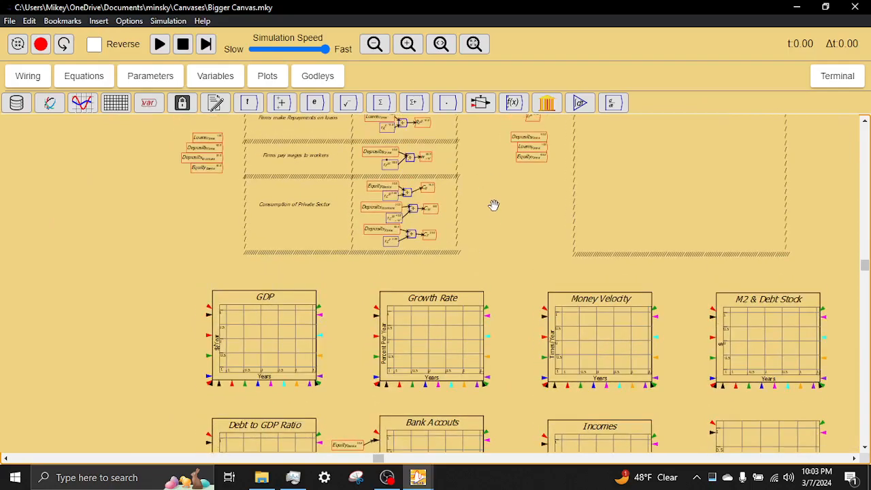
pyautogui.rightClick(429, 179)
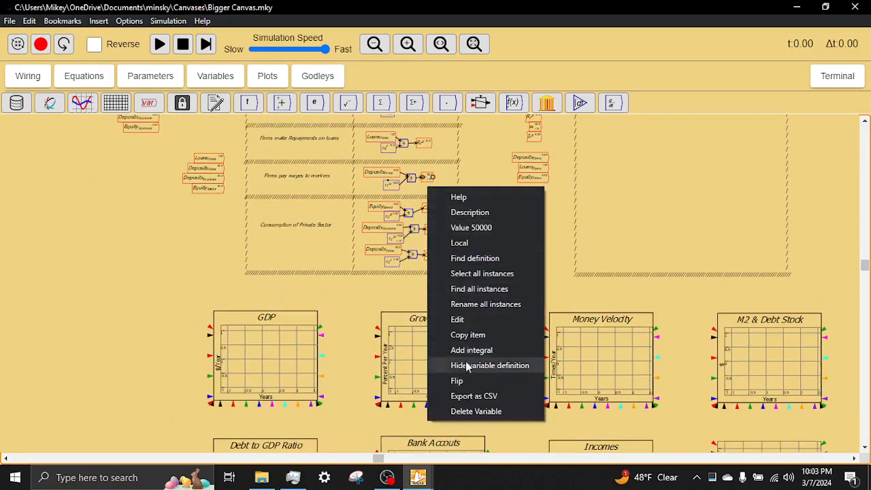
pyautogui.click(470, 334)
pyautogui.moveTo(518, 417); pyautogui.dragTo(521, 296)
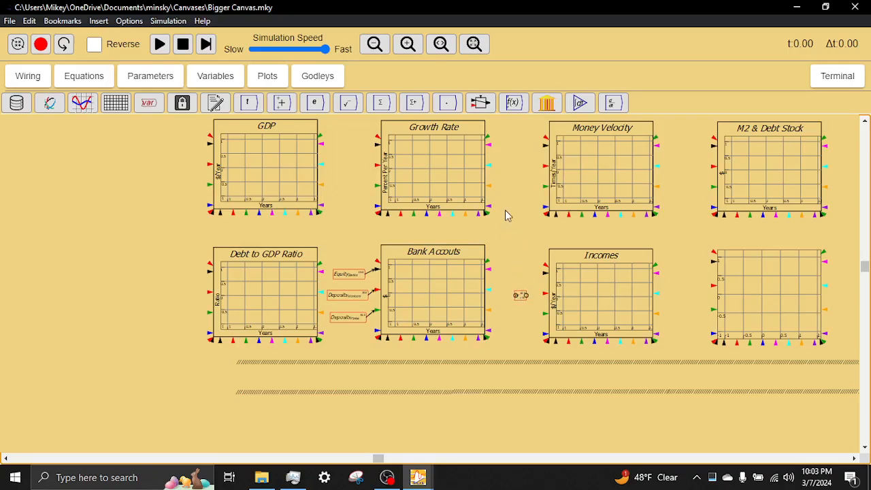
pyautogui.moveTo(518, 203); pyautogui.dragTo(533, 299)
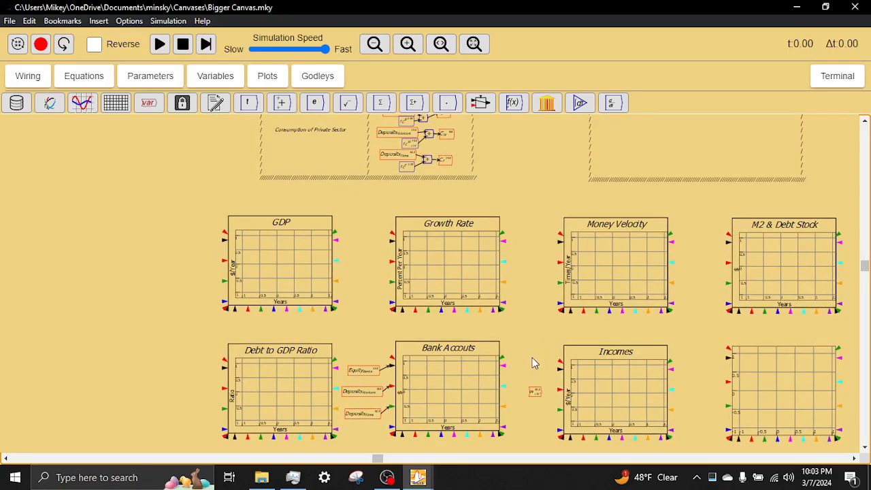
pyautogui.moveTo(690, 329); pyautogui.dragTo(621, 334)
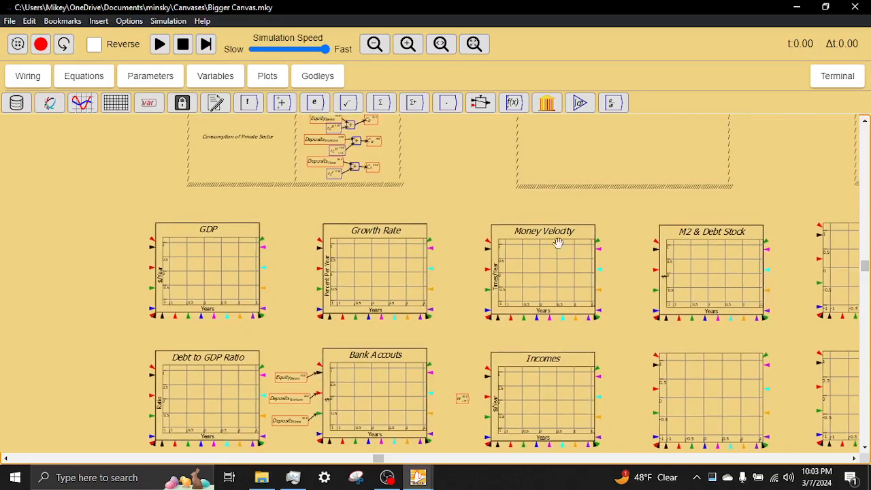
# Wire a copy of Loans_Firms to the red y-axis input of the M2 & Debt Stock plot and W to that of the Incomes plot
pyautogui.moveTo(446, 153); pyautogui.dragTo(557, 281)
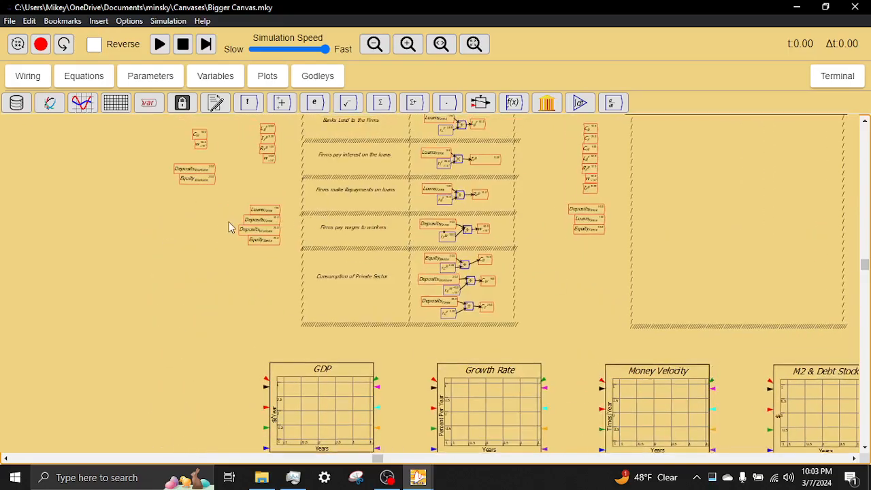
pyautogui.rightClick(273, 217)
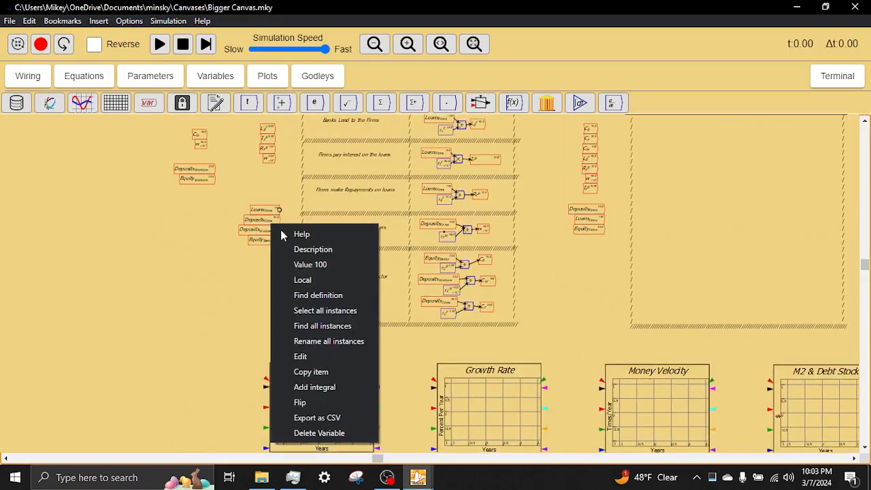
pyautogui.click(311, 372)
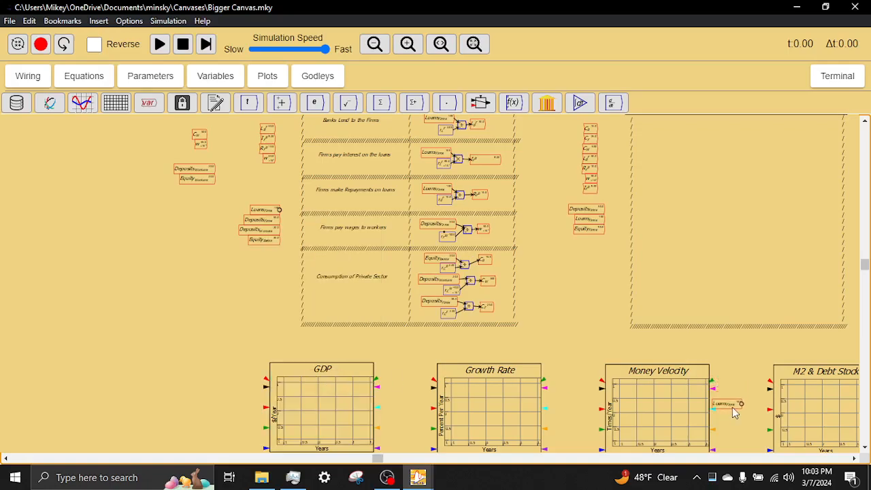
pyautogui.click(746, 409)
pyautogui.moveTo(758, 408); pyautogui.dragTo(770, 409)
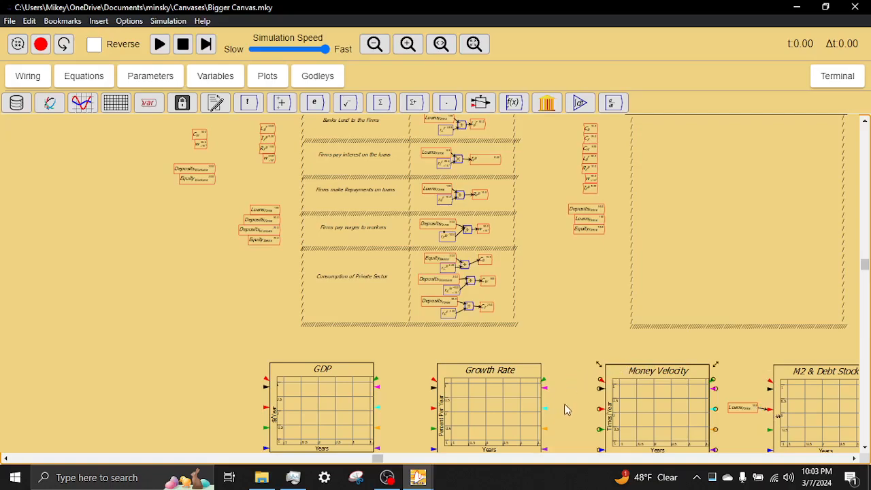
pyautogui.moveTo(572, 325); pyautogui.dragTo(573, 279)
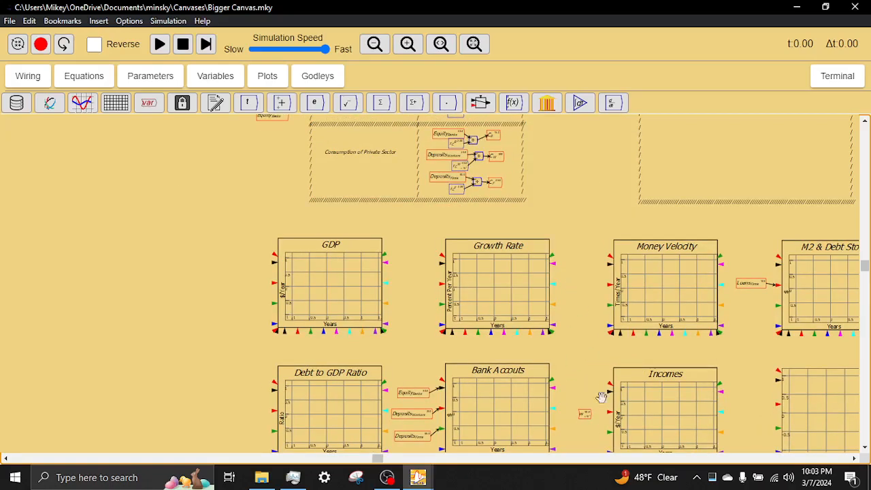
pyautogui.moveTo(592, 414); pyautogui.dragTo(611, 412)
# Copy the "Banks Lend to the Firms" label and place the copy at the start of the empty dashed area below the neighbouring Godley table
pyautogui.moveTo(583, 248); pyautogui.dragTo(606, 373)
pyautogui.moveTo(275, 208); pyautogui.dragTo(224, 272)
pyautogui.moveTo(661, 259); pyautogui.dragTo(546, 278)
pyautogui.scroll(2, 547, 274)
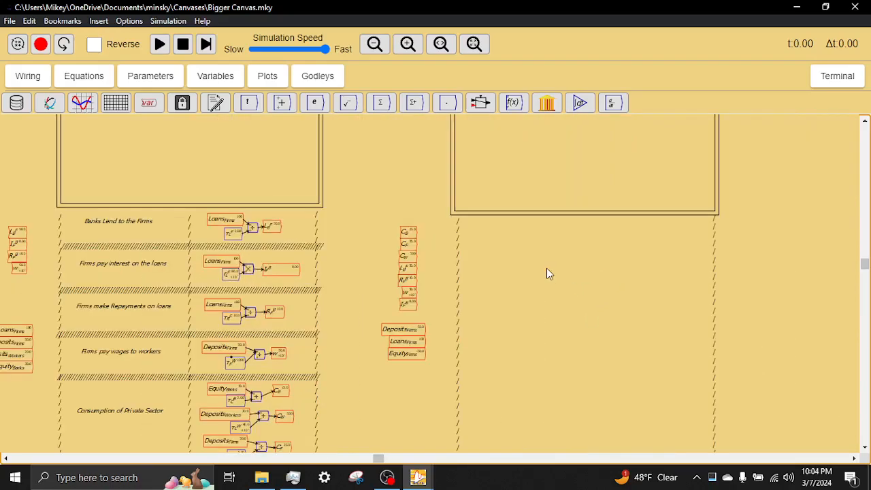
pyautogui.scroll(2, 547, 274)
pyautogui.rightClick(40, 215)
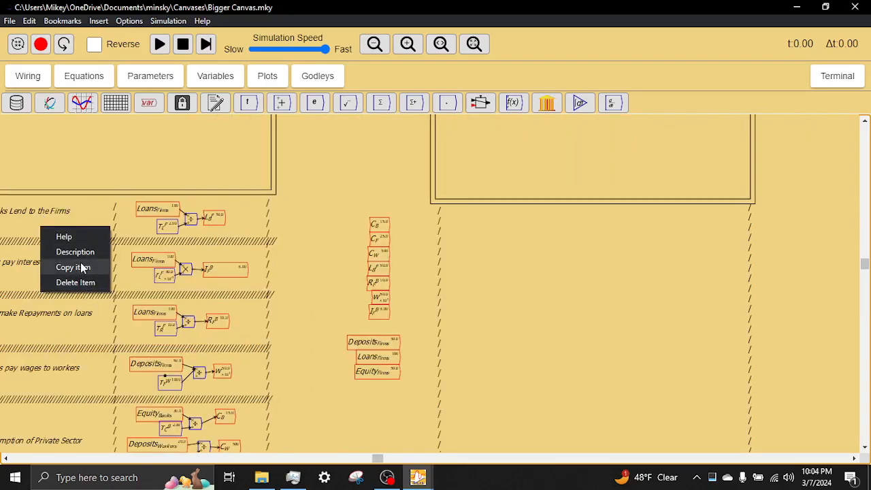
pyautogui.click(81, 268)
pyautogui.click(510, 231)
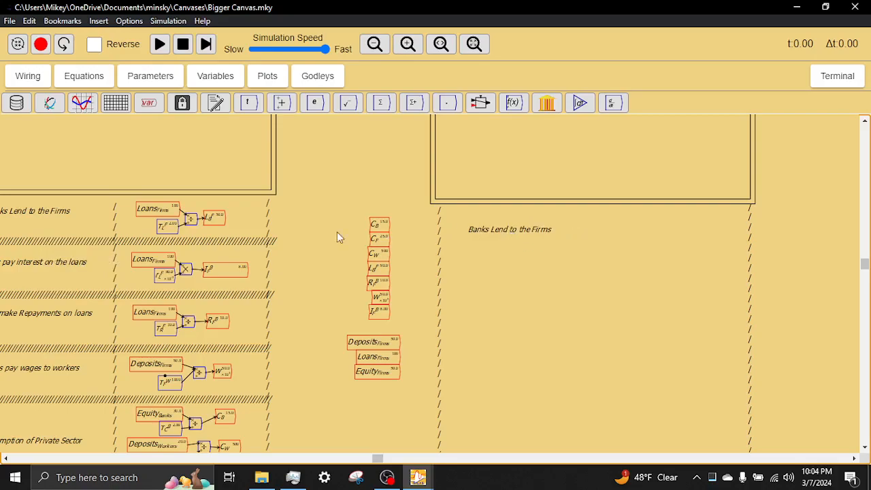
# Copy the hatched divider line beneath the "Banks Lend to the Firms" row
pyautogui.rightClick(165, 254)
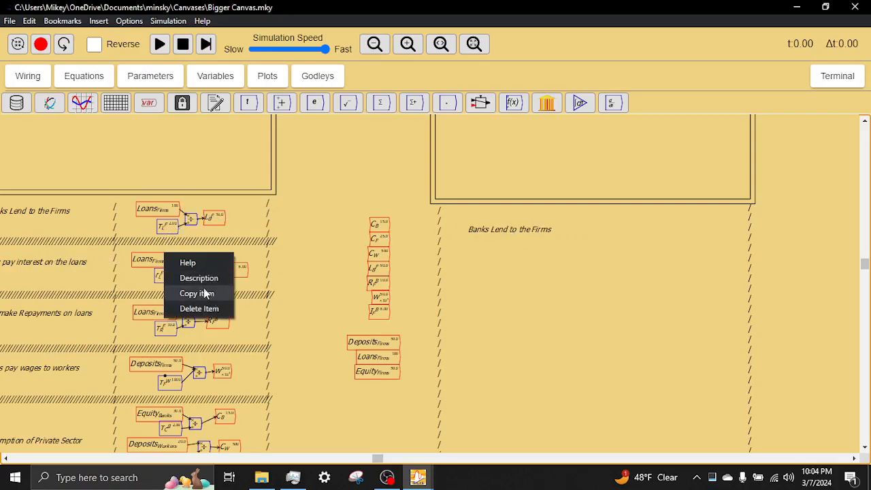
# Copy the hatched row divider below "Banks Lend to the Firms" in the emptier table and a dashed divider down its middle
pyautogui.click(205, 294)
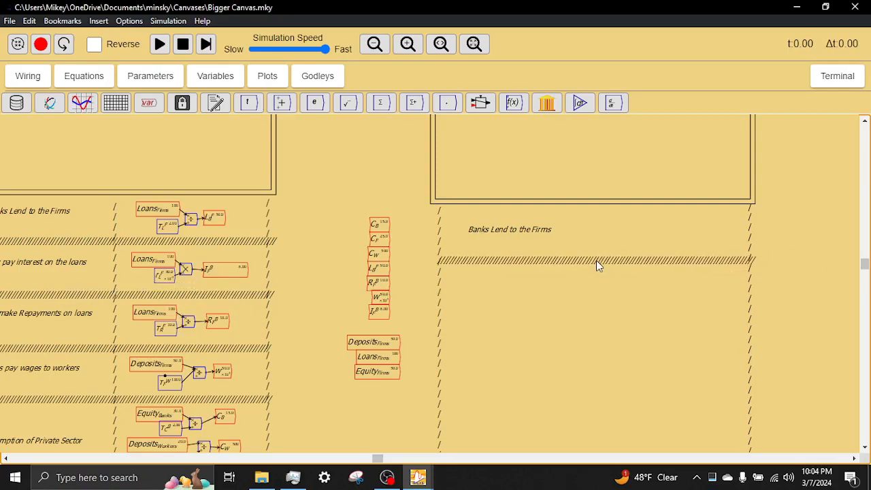
pyautogui.rightClick(113, 223)
pyautogui.click(151, 268)
pyautogui.click(578, 355)
# Change the new table's note to "GDP as a function solely of Consumption" and shift the middle dashed divider to clear the text
pyautogui.doubleClick(404, 208)
pyautogui.hotkey('ctrl', 'a')
pyautogui.write('GDP as ')
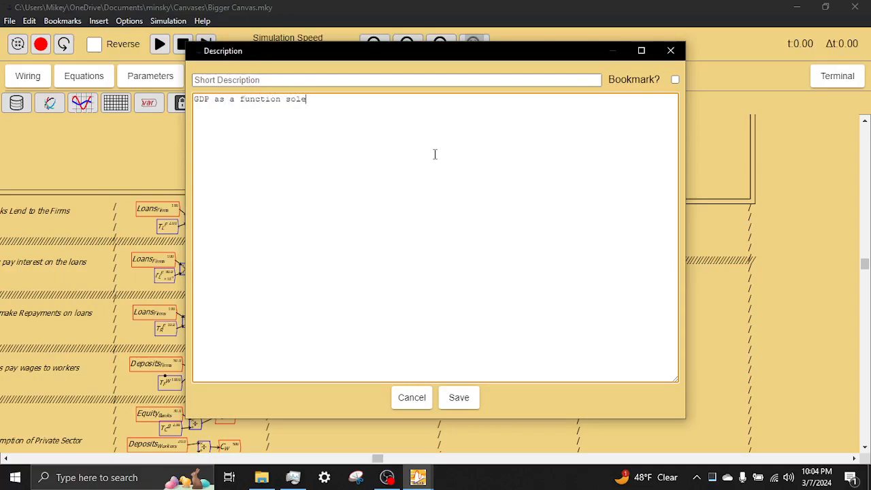
pyautogui.write('a function solely of Consumption')
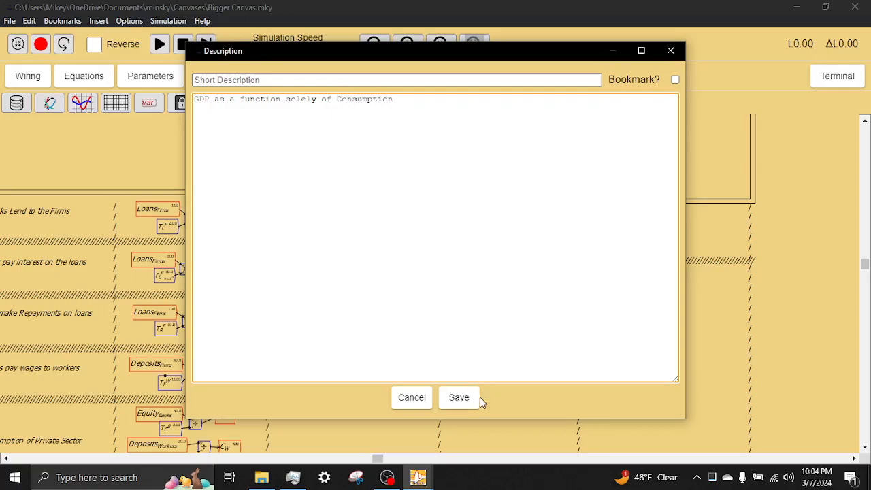
pyautogui.click(478, 398)
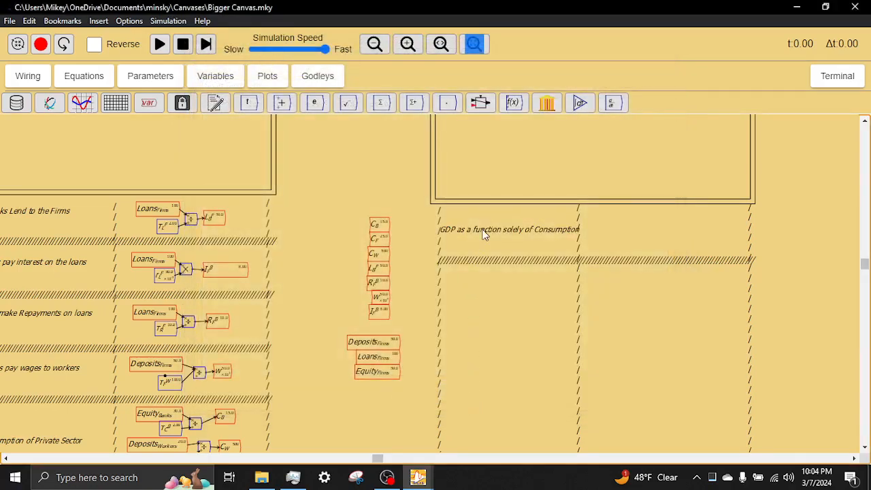
pyautogui.rightClick(499, 257)
pyautogui.click(633, 259)
pyautogui.moveTo(578, 334); pyautogui.dragTo(588, 335)
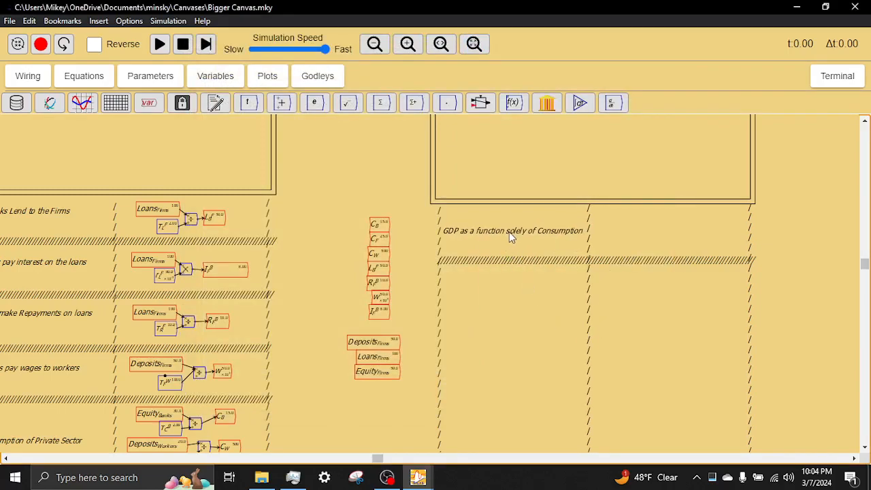
# Copy the C_B, C_F and C_W variables into the equation cell beside the GDP note
pyautogui.moveTo(371, 181)
pyautogui.mouseDown()
pyautogui.moveTo(389, 228)
pyautogui.moveTo(387, 255)
pyautogui.mouseUp()
pyautogui.hotkey('ctrl', 'c')
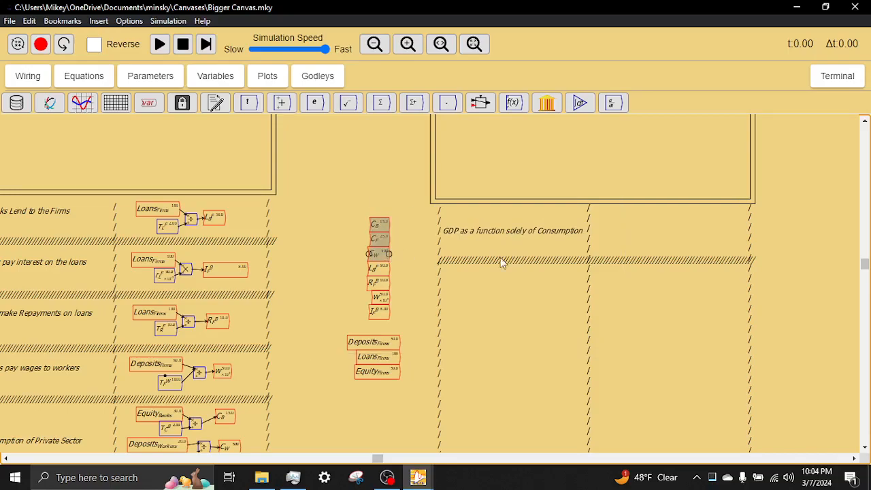
pyautogui.hotkey('ctrl', 'v')
pyautogui.click(620, 221)
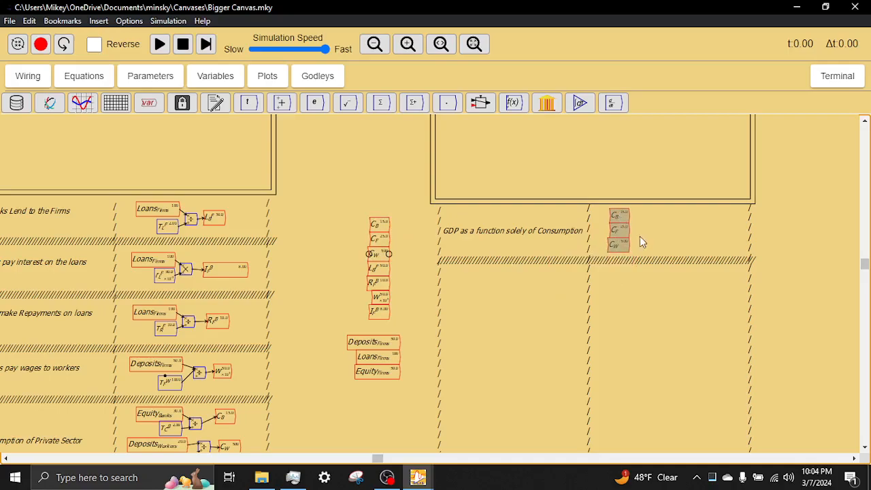
# Place an addition operator beside the three consumption variables and wire C_B, C_F and C_W into its inputs
pyautogui.scroll(4, 642, 237)
pyautogui.scroll(1, 642, 235)
pyautogui.click(651, 228)
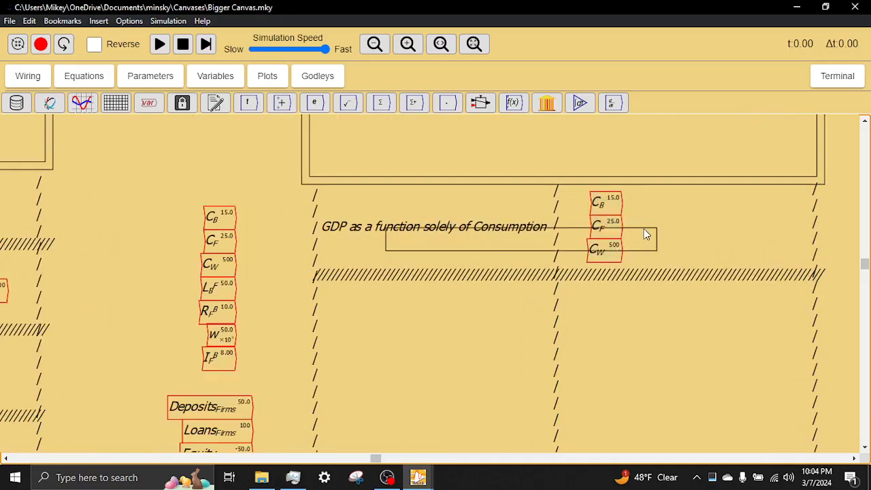
pyautogui.press('+')
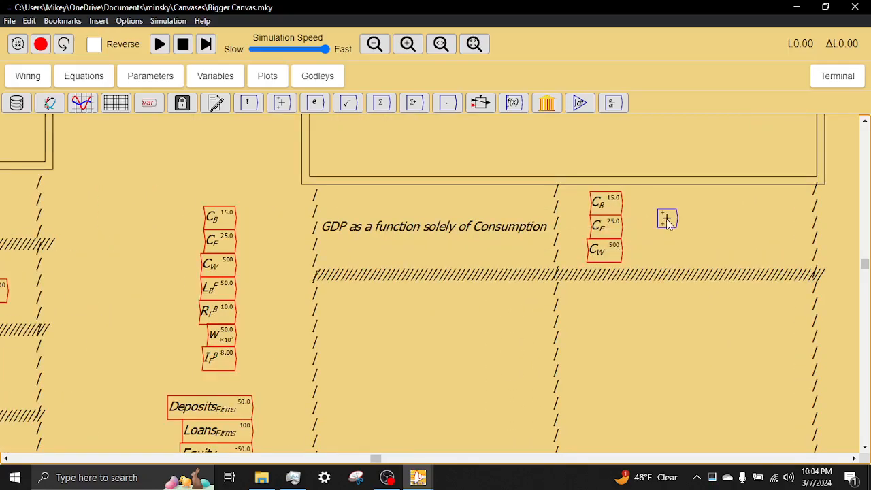
pyautogui.click(668, 227)
pyautogui.moveTo(622, 203); pyautogui.dragTo(659, 224)
# Create a variable named Y, wire the addition operator's output to it, and place it close to the operator
pyautogui.write('Y')
pyautogui.press('Escape')
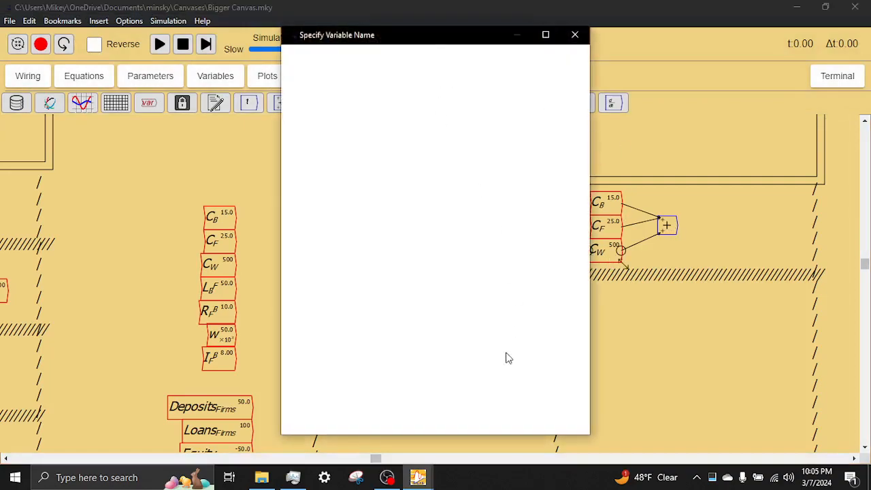
pyautogui.click(465, 421)
pyautogui.click(730, 225)
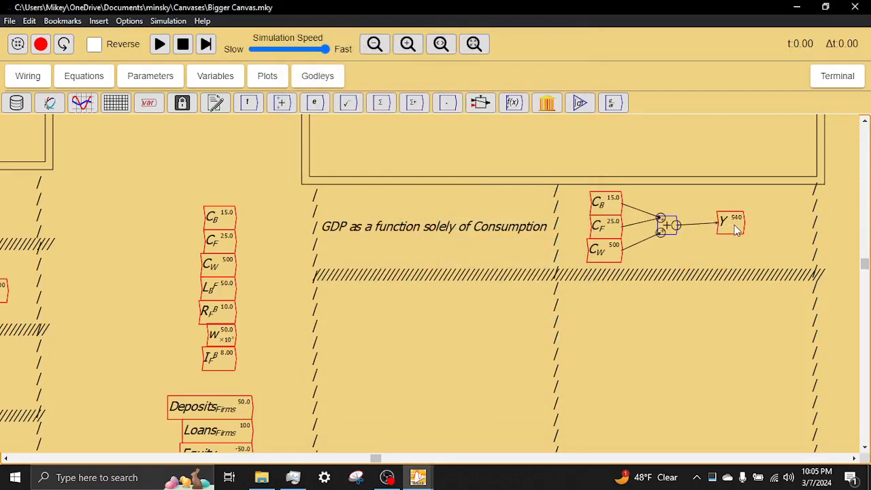
pyautogui.moveTo(711, 225); pyautogui.dragTo(706, 220)
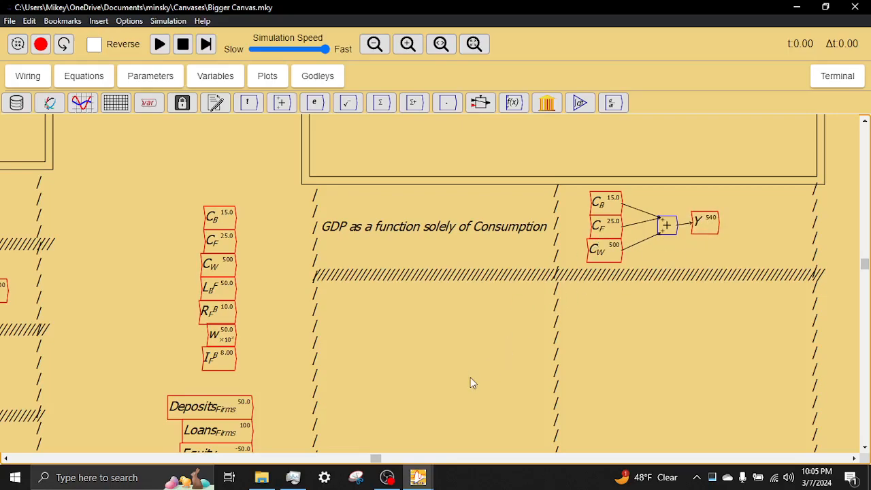
# Copy the GDP note into the description cell of the second row
pyautogui.moveTo(469, 376); pyautogui.dragTo(478, 318)
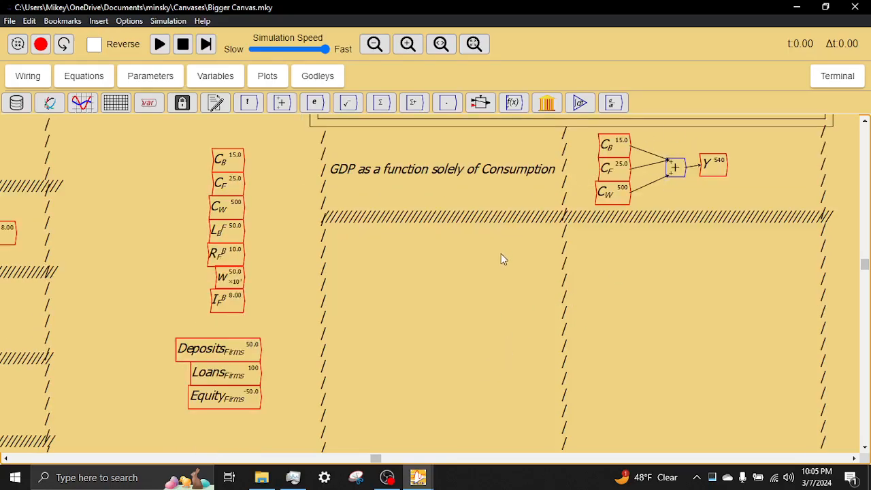
pyautogui.moveTo(193, 417); pyautogui.dragTo(305, 353)
pyautogui.moveTo(512, 290); pyautogui.dragTo(433, 324)
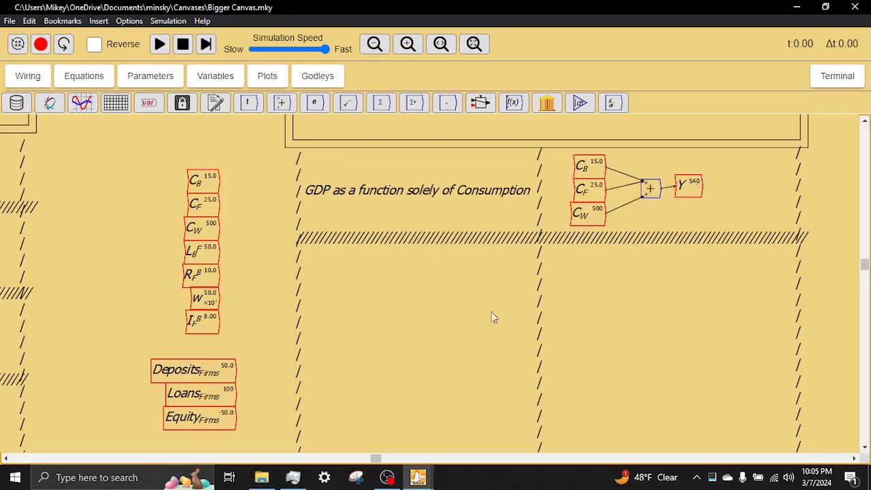
pyautogui.rightClick(404, 194)
pyautogui.click(432, 247)
pyautogui.click(420, 273)
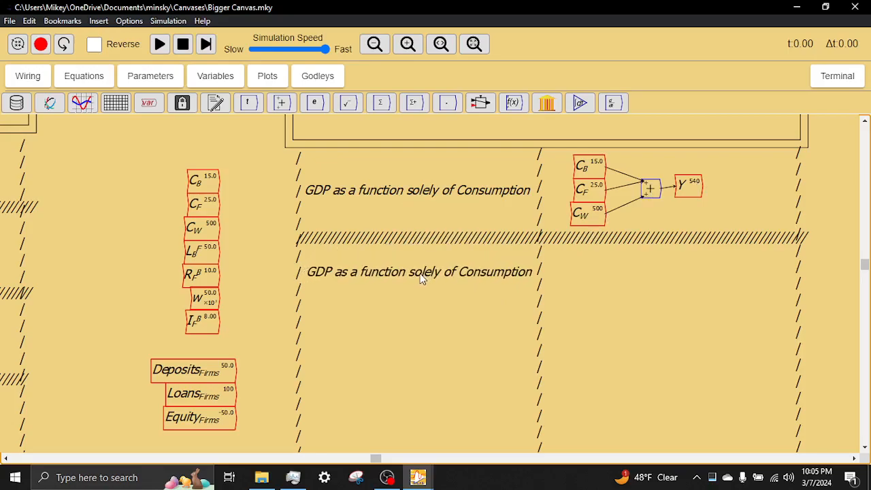
# Replace the copied note's text with "Growth rate as a function of the derivative of GDP", split over two lines
pyautogui.doubleClick(420, 270)
pyautogui.doubleClick(409, 189)
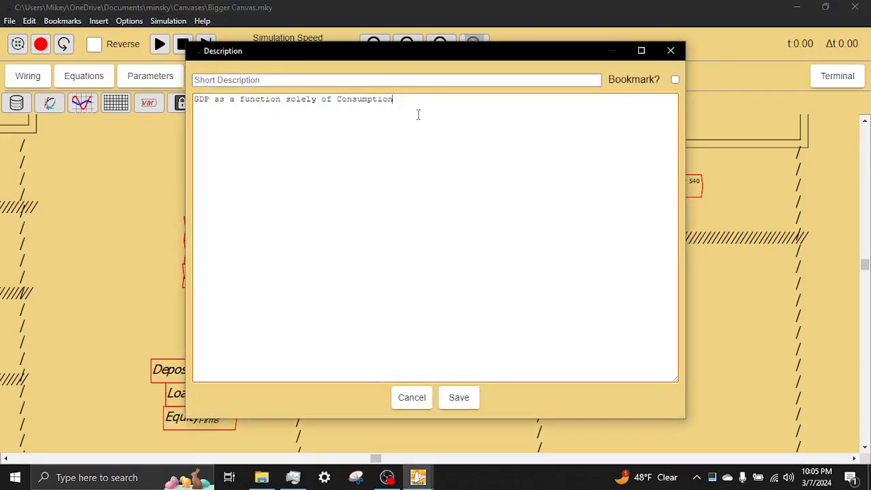
pyautogui.hotkey('ctrl', 'a')
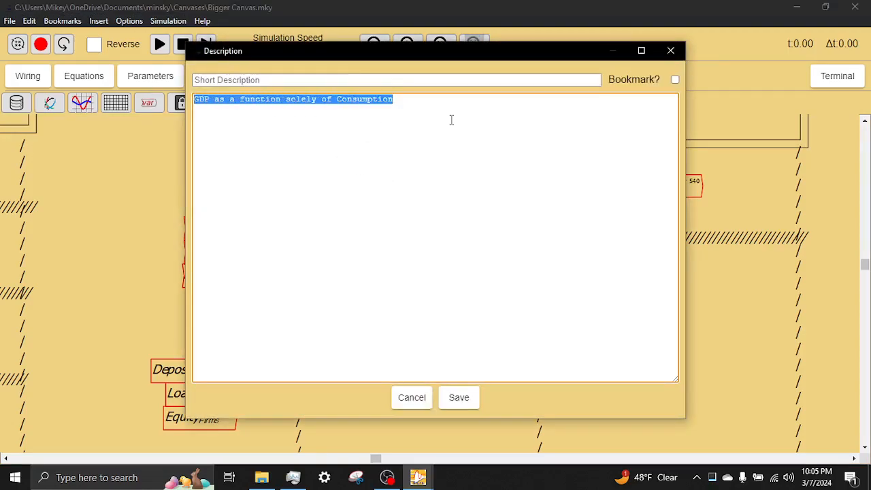
pyautogui.write('Growth rate is t')
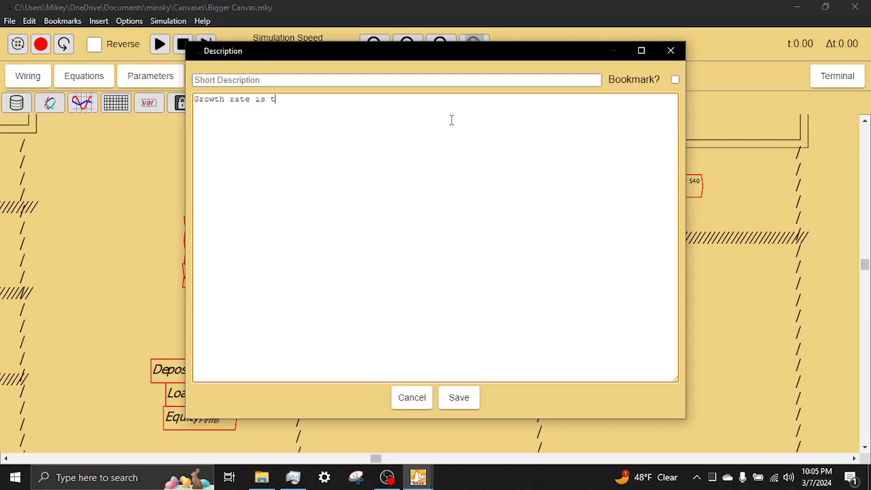
pyautogui.write('he derivateiv')
pyautogui.press('BackSpace')
pyautogui.press('BackSpace')
pyautogui.press('BackSpace')
pyautogui.press('BackSpace')
pyautogui.press('BackSpace')
pyautogui.press('BackSpace')
pyautogui.write('as a function of the derivatei')
pyautogui.press('BackSpace')
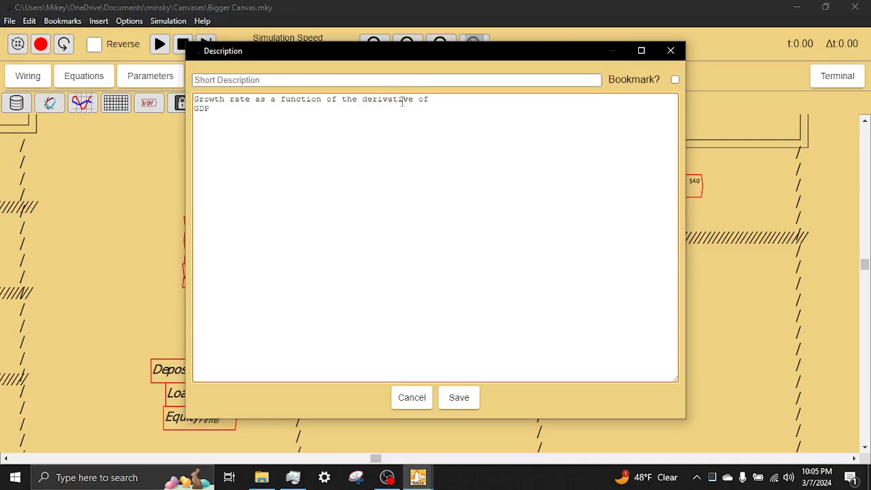
pyautogui.press('BackSpace')
pyautogui.press('BackSpace')
pyautogui.click(466, 403)
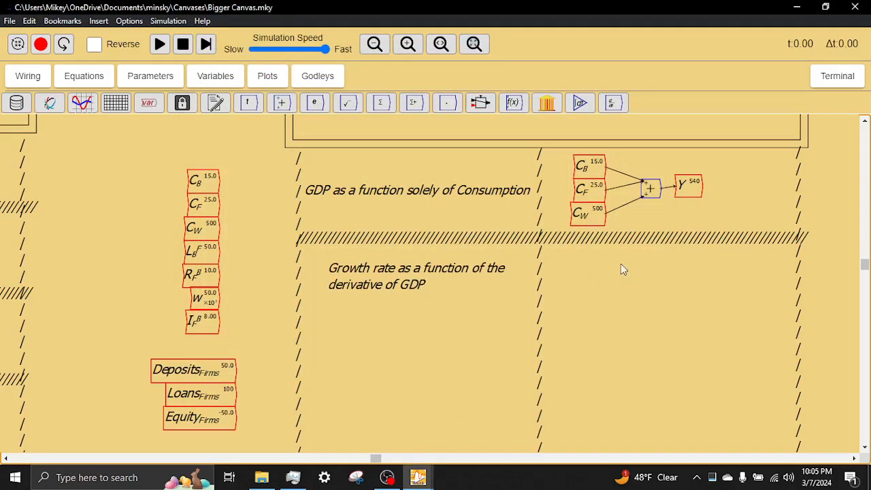
# Copy Y into the growth rate row's equation cell and wire it into a new time derivative operator
pyautogui.rightClick(702, 188)
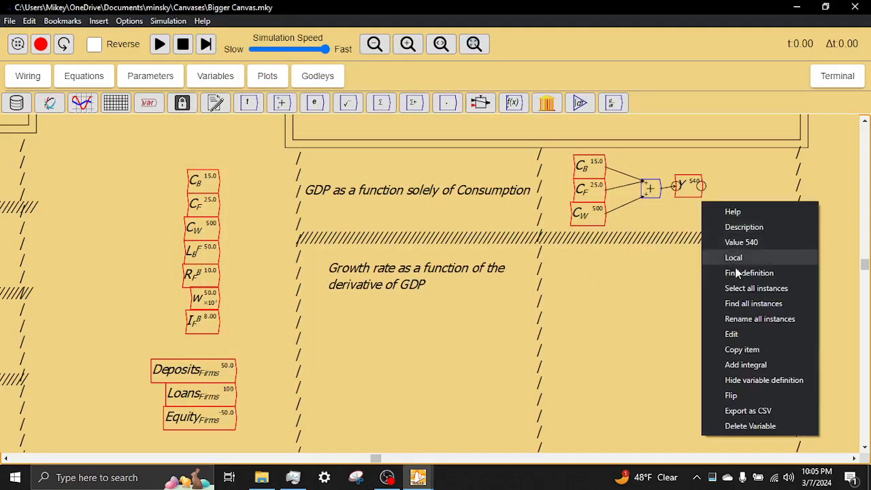
pyautogui.click(744, 351)
pyautogui.click(587, 235)
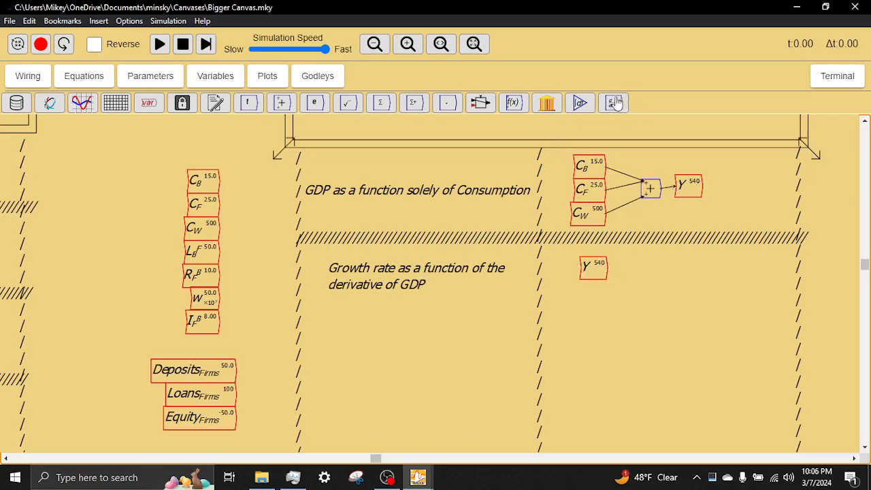
pyautogui.click(612, 106)
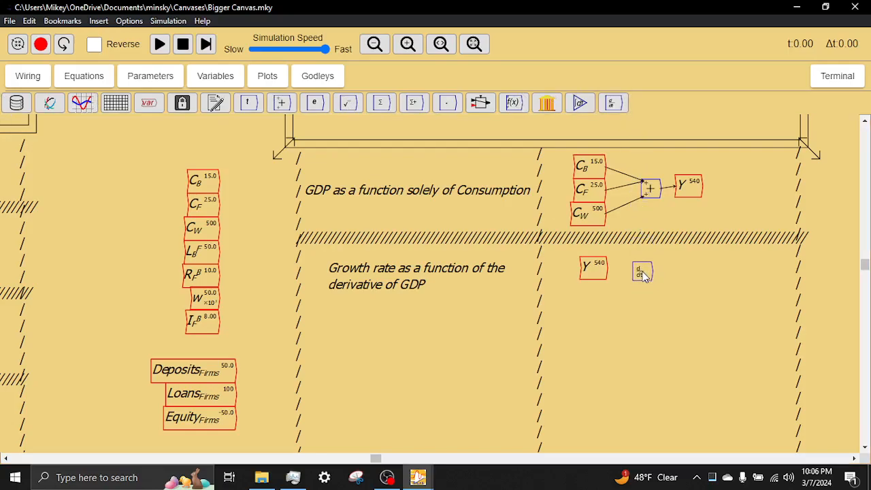
pyautogui.moveTo(607, 266); pyautogui.dragTo(636, 271)
# Add a second copy of Y and a division operator, wiring the derivative as numerator and Y as denominator
pyautogui.rightClick(610, 267)
pyautogui.rightClick(598, 267)
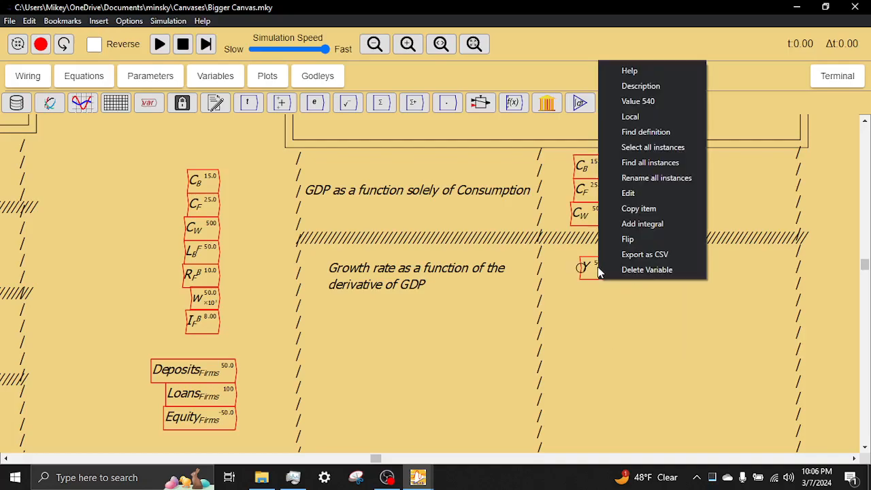
pyautogui.click(627, 239)
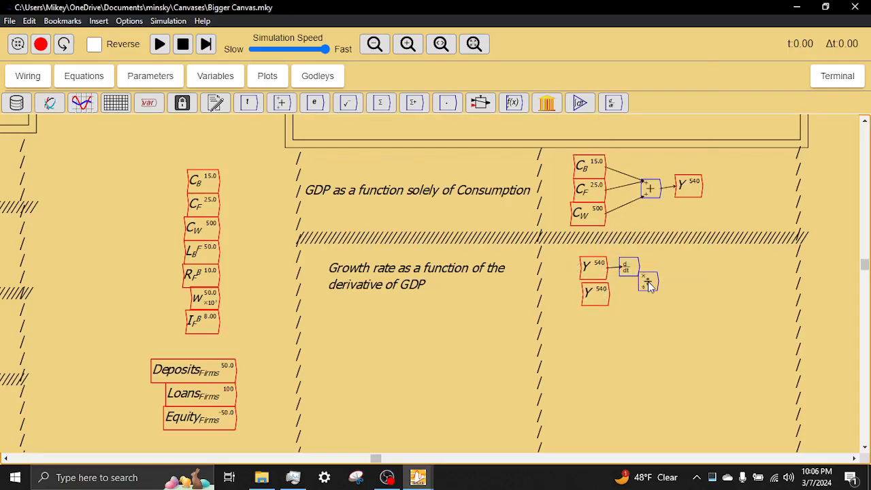
pyautogui.moveTo(639, 269); pyautogui.dragTo(666, 278)
pyautogui.moveTo(608, 294); pyautogui.dragTo(666, 284)
# Create a constant of 100, flip it above the division operator, and wire it into the operator's numerator
pyautogui.write('100')
pyautogui.press('Return')
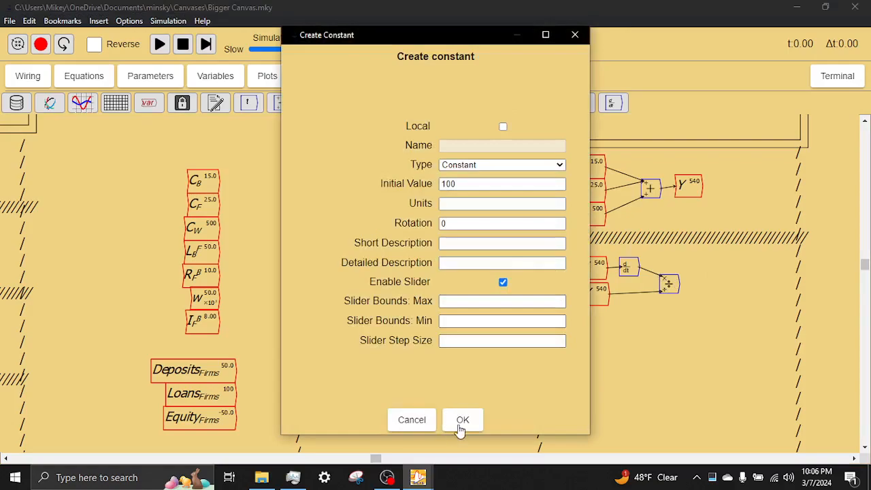
pyautogui.click(463, 421)
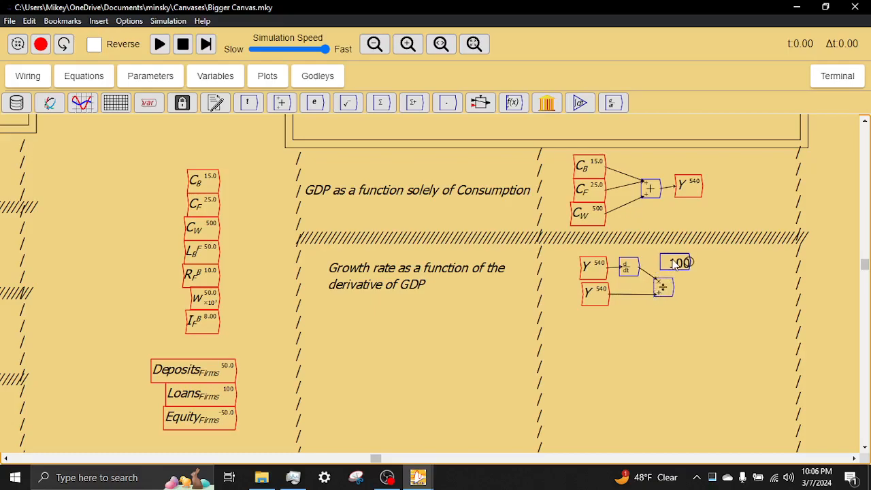
pyautogui.rightClick(676, 266)
pyautogui.click(705, 230)
pyautogui.moveTo(673, 264)
pyautogui.mouseDown()
pyautogui.moveTo(686, 263)
pyautogui.moveTo(668, 268)
pyautogui.mouseUp()
pyautogui.moveTo(668, 268); pyautogui.dragTo(672, 267)
# Create a flow variable named g_r beside the division operator and wire the division's output to it
pyautogui.write('g_')
pyautogui.press('BackSpace')
pyautogui.press('BackSpace')
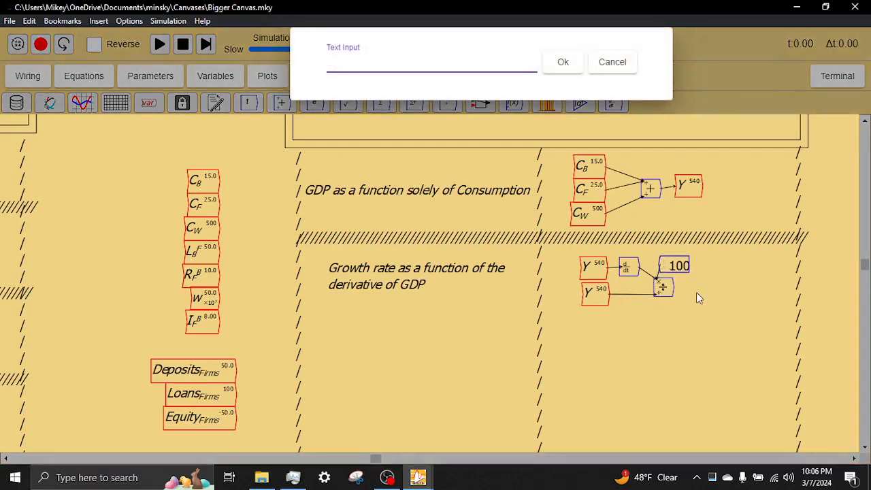
pyautogui.write('G')
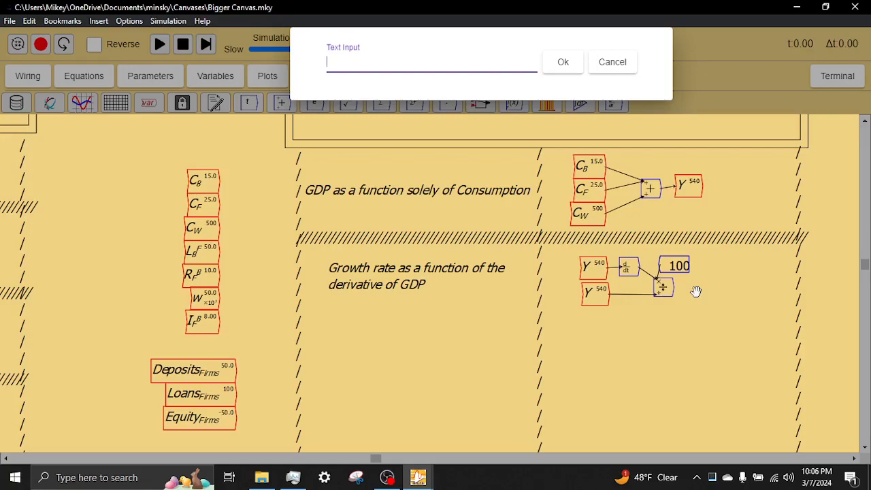
pyautogui.write('g0r')
pyautogui.press('Return')
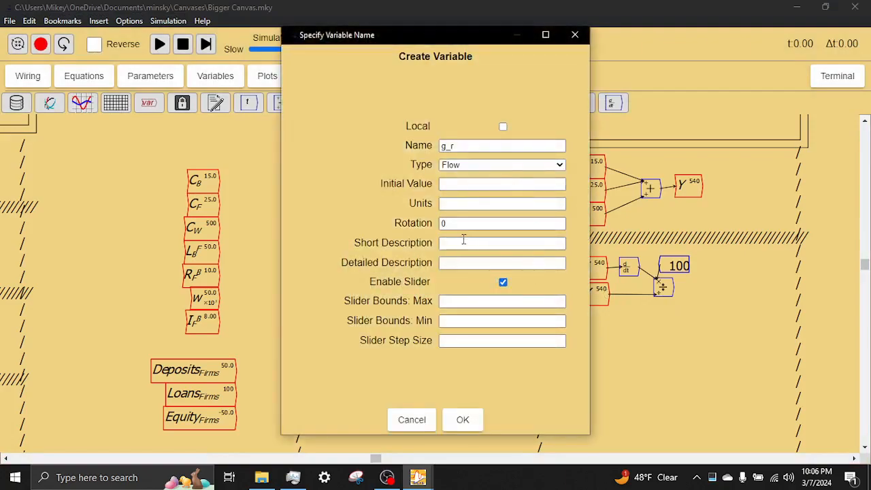
pyautogui.click(463, 422)
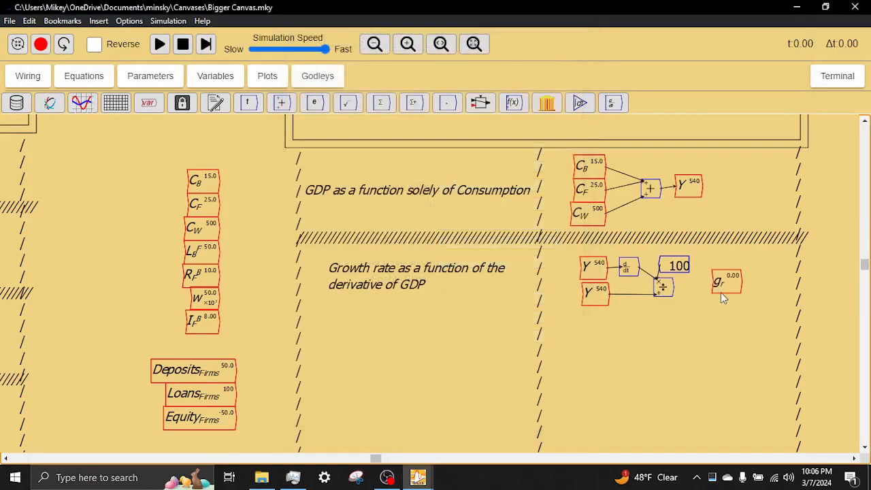
pyautogui.click(718, 295)
pyautogui.moveTo(674, 288); pyautogui.dragTo(710, 288)
# Copy the g_r variable to the empty canvas beside the Growth Rate plot
pyautogui.scroll(-2, 521, 313)
pyautogui.scroll(-2, 520, 312)
pyautogui.moveTo(366, 386); pyautogui.dragTo(472, 316)
pyautogui.scroll(-1, 474, 316)
pyautogui.scroll(-1, 474, 316)
pyautogui.scroll(-1, 441, 347)
pyautogui.moveTo(422, 362); pyautogui.dragTo(452, 301)
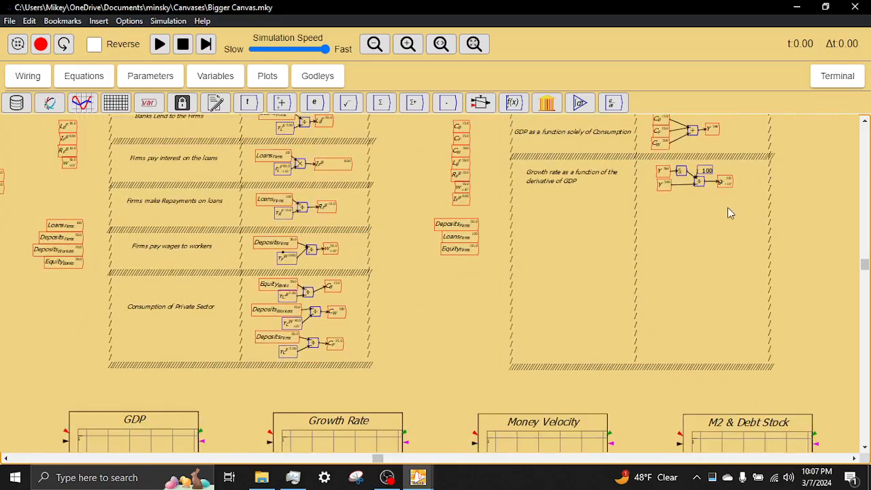
pyautogui.rightClick(727, 188)
pyautogui.click(715, 344)
pyautogui.click(247, 407)
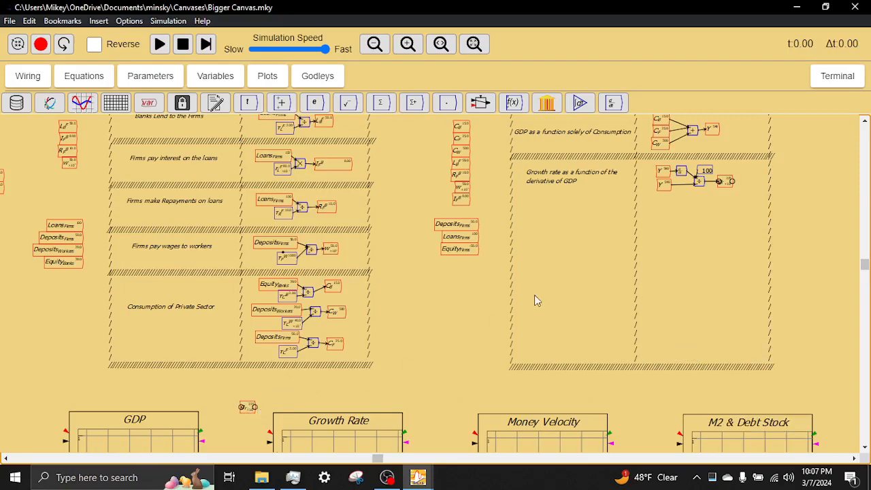
# Copy the Y variable to the empty canvas beside the GDP plot
pyautogui.rightClick(708, 140)
pyautogui.click(728, 307)
pyautogui.click(32, 430)
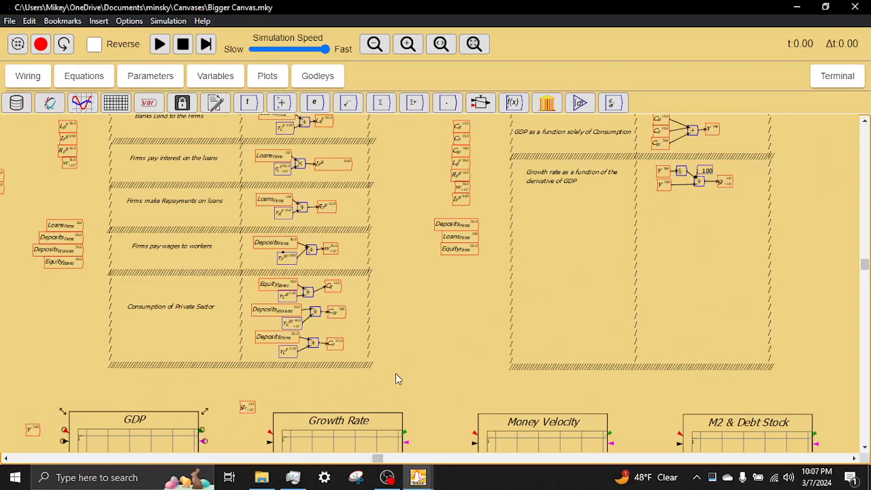
pyautogui.moveTo(424, 326); pyautogui.dragTo(505, 254)
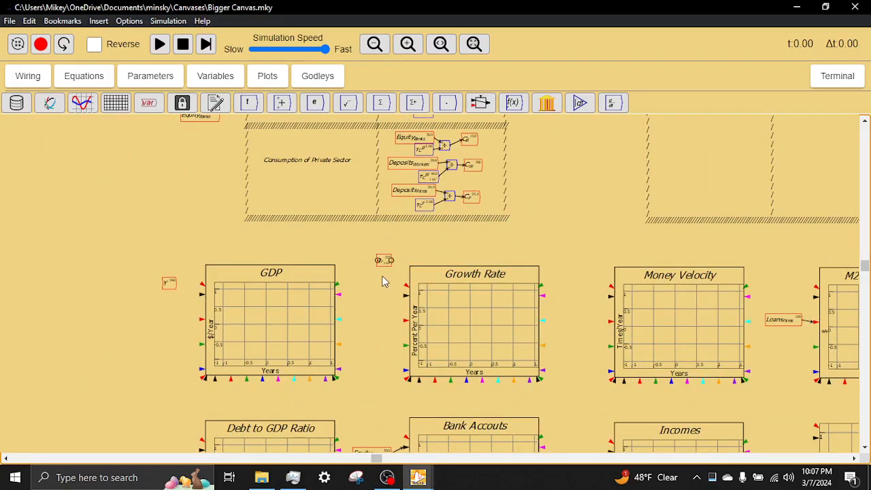
# Wire the g_r variable to the Growth Rate plot and the Y variable to the GDP plot
pyautogui.click(371, 299)
pyautogui.moveTo(380, 298); pyautogui.dragTo(404, 297)
pyautogui.moveTo(175, 283)
pyautogui.mouseDown()
pyautogui.moveTo(202, 294)
pyautogui.moveTo(176, 294)
pyautogui.mouseUp()
# Copy the horizontal divider above the growth rate equation and place the copy directly below that row
pyautogui.moveTo(557, 196); pyautogui.dragTo(389, 278)
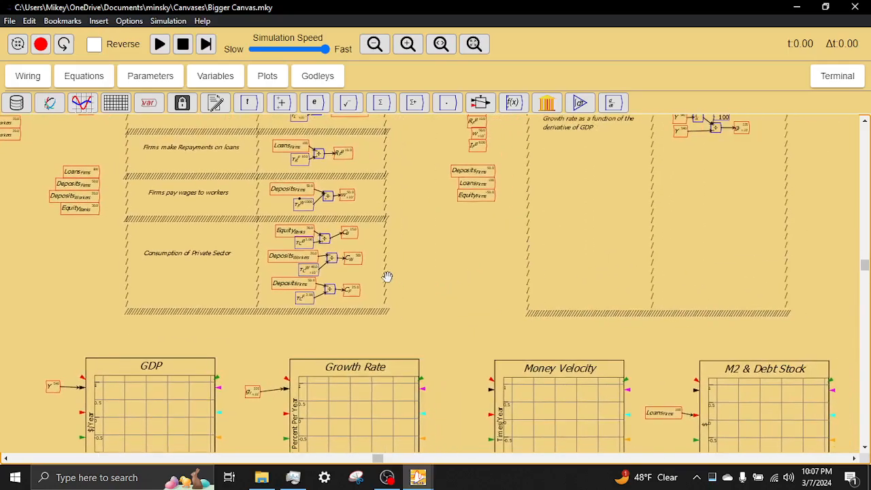
pyautogui.moveTo(524, 206); pyautogui.dragTo(459, 284)
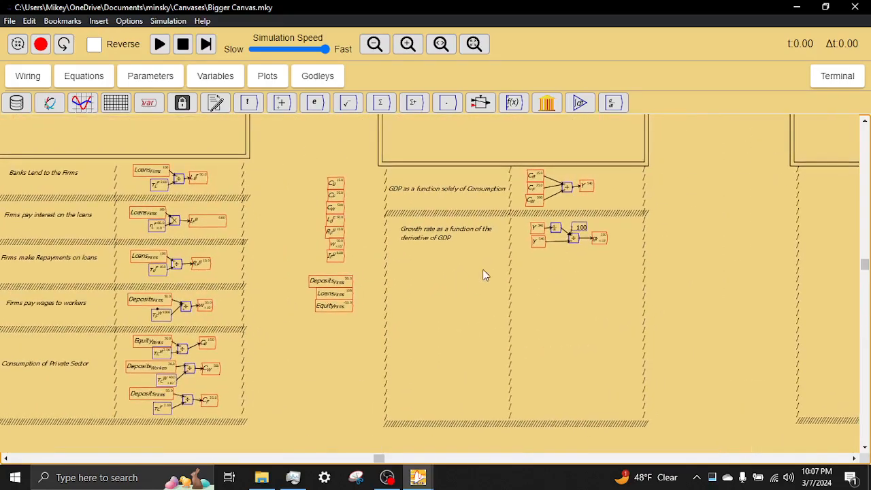
pyautogui.scroll(5, 474, 270)
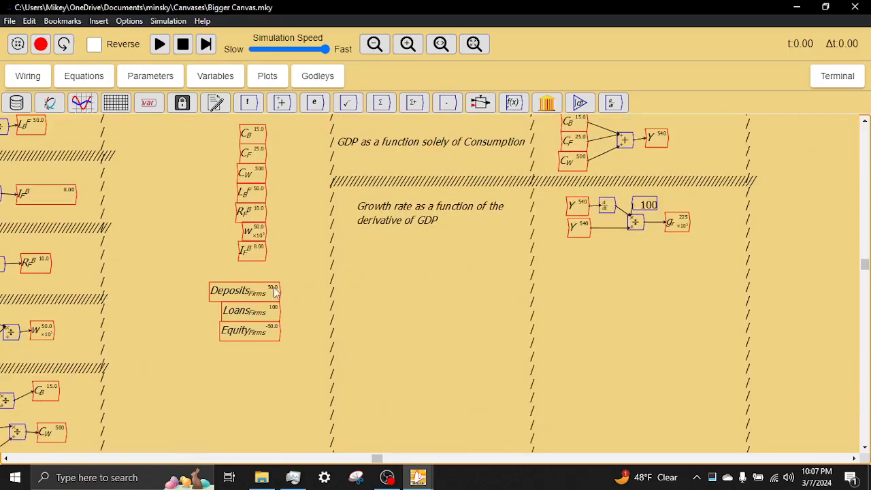
pyautogui.moveTo(156, 227)
pyautogui.mouseDown()
pyautogui.moveTo(362, 225)
pyautogui.moveTo(251, 227)
pyautogui.mouseUp()
pyautogui.rightClick(542, 182)
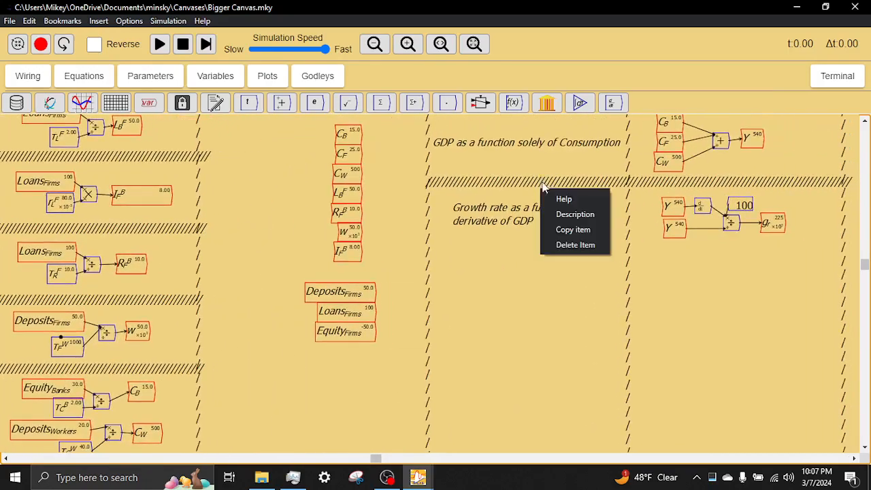
pyautogui.click(574, 229)
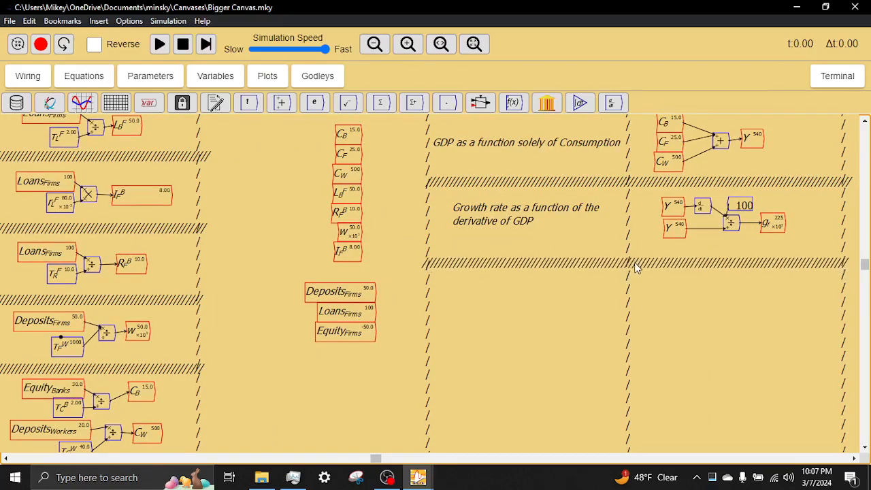
pyautogui.click(637, 265)
# Copy the growth rate description note and place the copy in the empty cell below the new divider
pyautogui.moveTo(699, 320)
pyautogui.mouseDown()
pyautogui.moveTo(665, 307)
pyautogui.moveTo(629, 323)
pyautogui.moveTo(663, 323)
pyautogui.moveTo(650, 334)
pyautogui.moveTo(670, 334)
pyautogui.mouseUp()
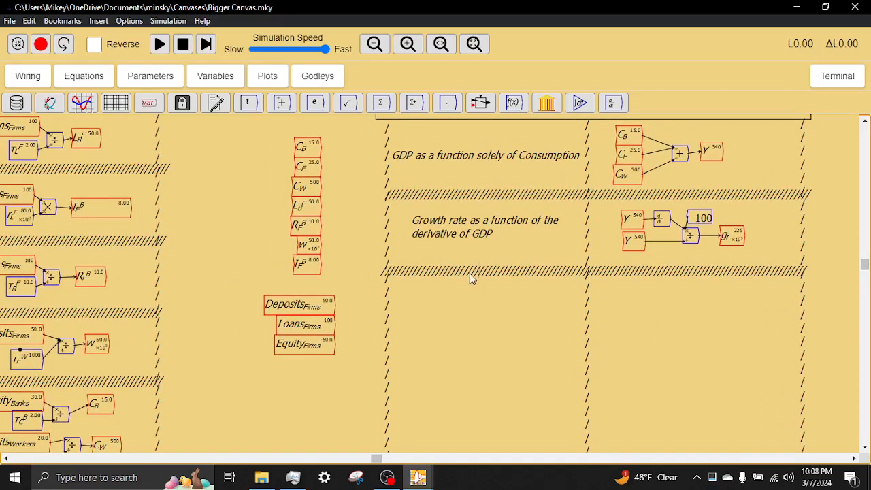
pyautogui.rightClick(470, 248)
pyautogui.click(502, 289)
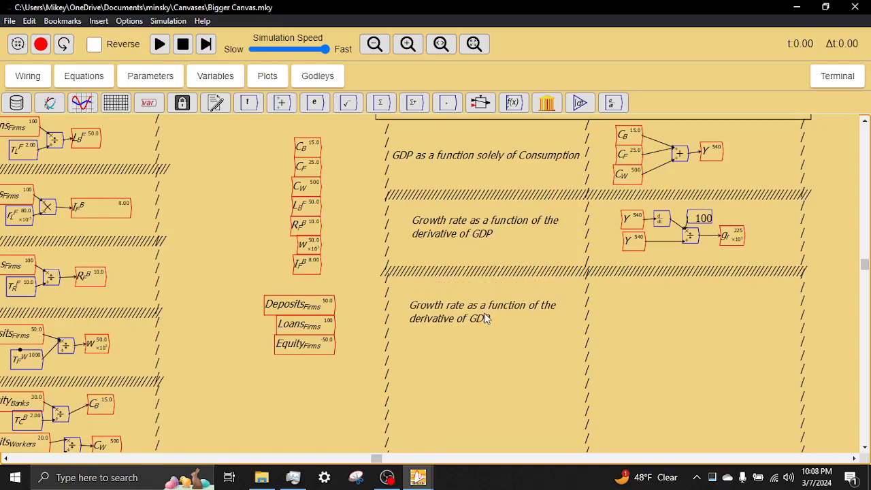
pyautogui.doubleClick(482, 312)
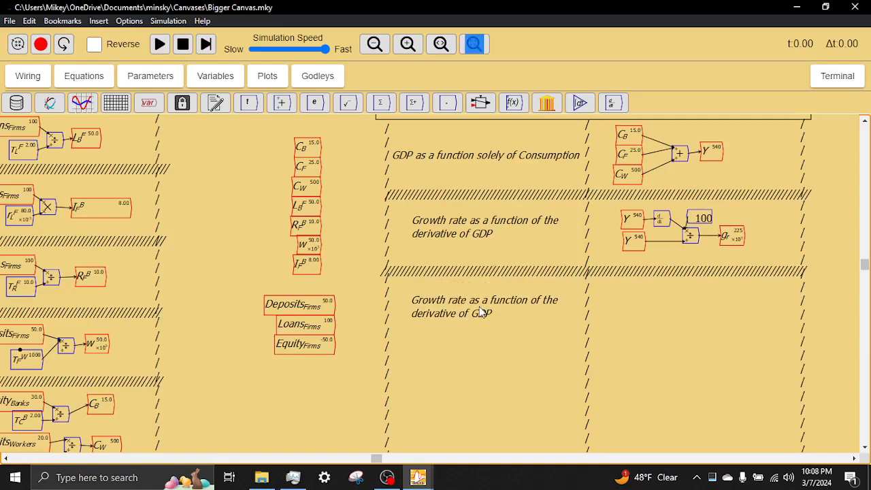
# Replace the copied note's text with "Profits of the Firms as a function of GDP and the share of output parameter" on two lines
pyautogui.doubleClick(430, 220)
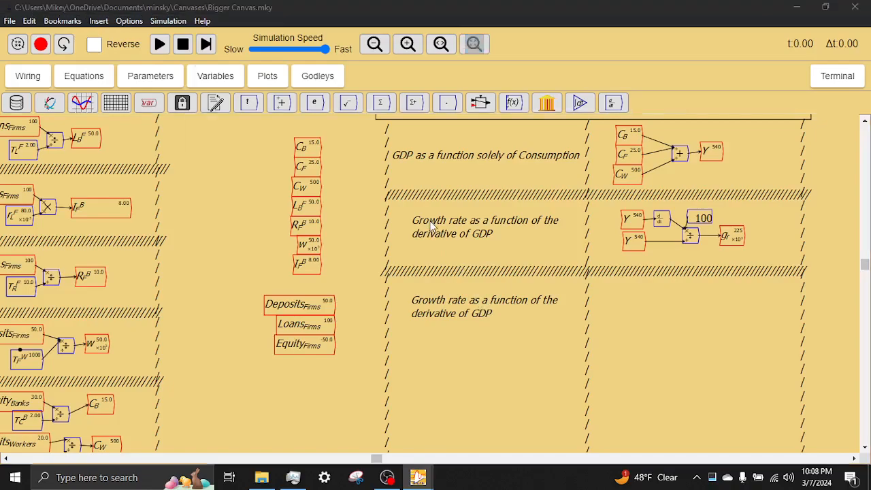
pyautogui.hotkey('ctrl', 'a')
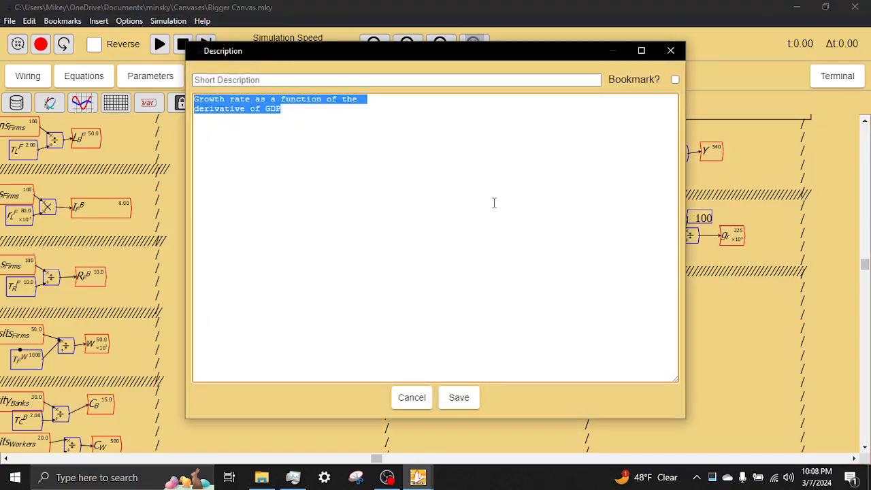
pyautogui.press('BackSpace')
pyautogui.write('F')
pyautogui.write('rofits of th')
pyautogui.write('e Firms as a fuc')
pyautogui.write('tion')
pyautogui.press('Return')
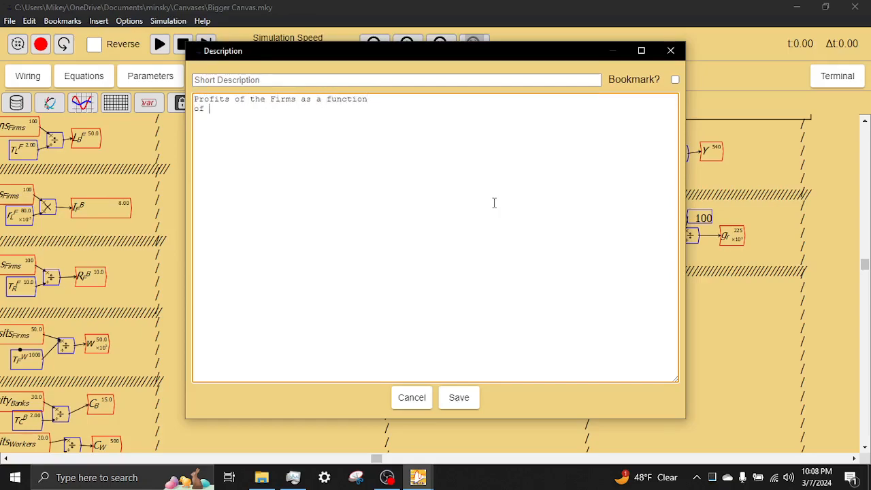
pyautogui.write('of GDP and teh')
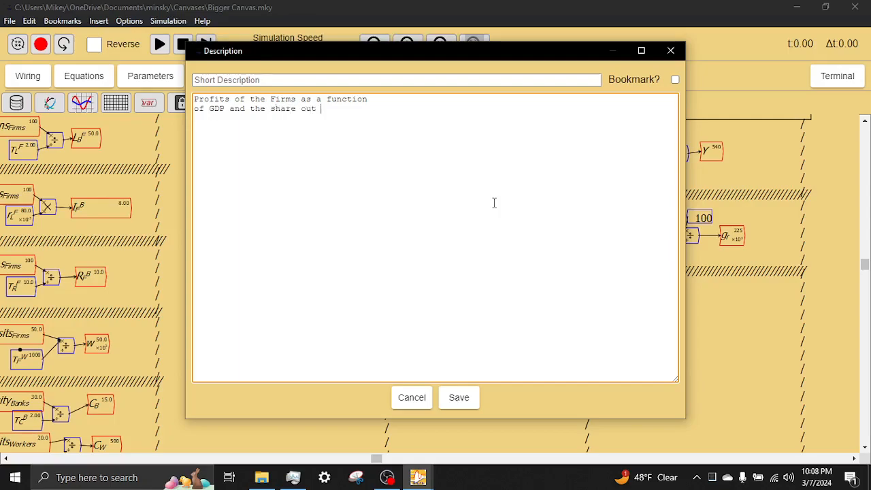
pyautogui.write('output')
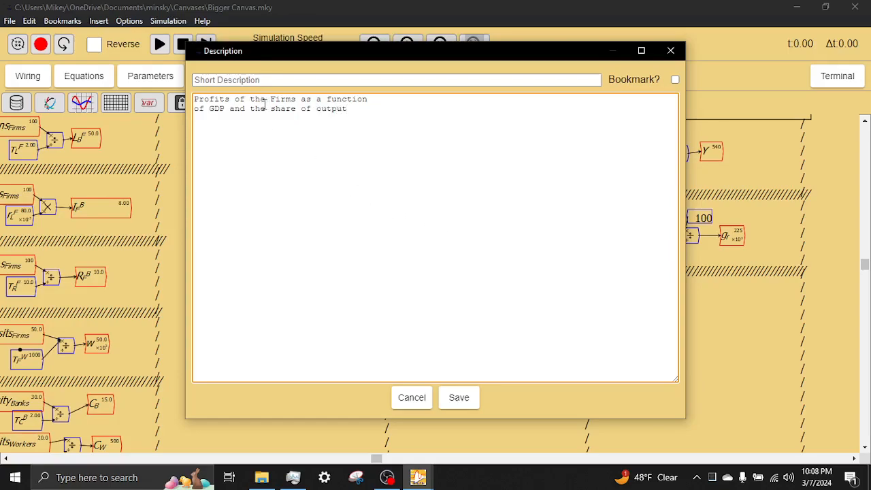
pyautogui.write(' parameter')
pyautogui.click(460, 401)
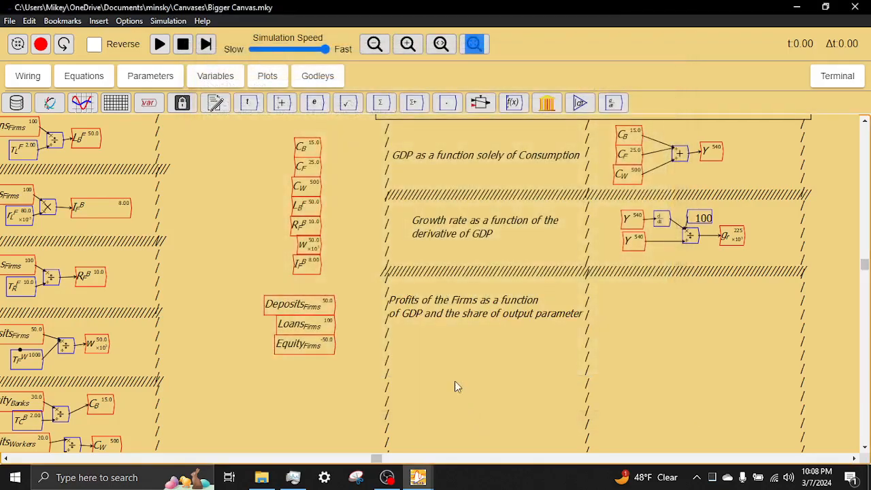
pyautogui.rightClick(476, 313)
pyautogui.click(515, 359)
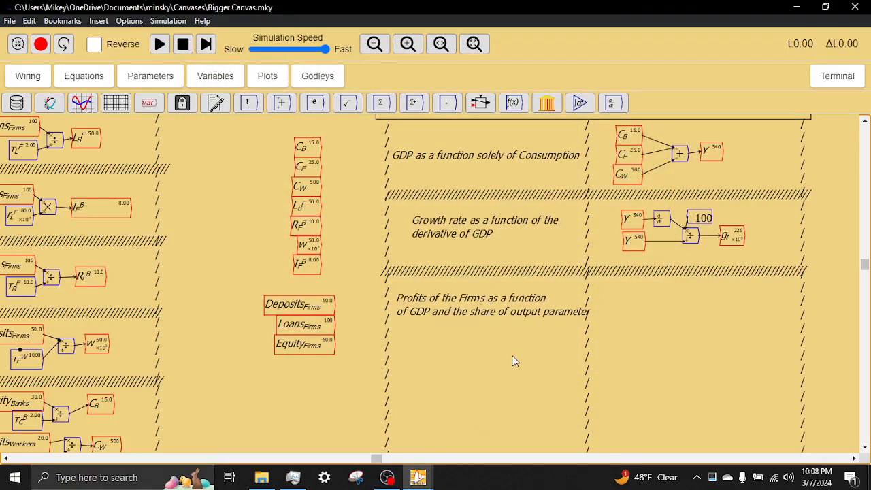
pyautogui.click(513, 384)
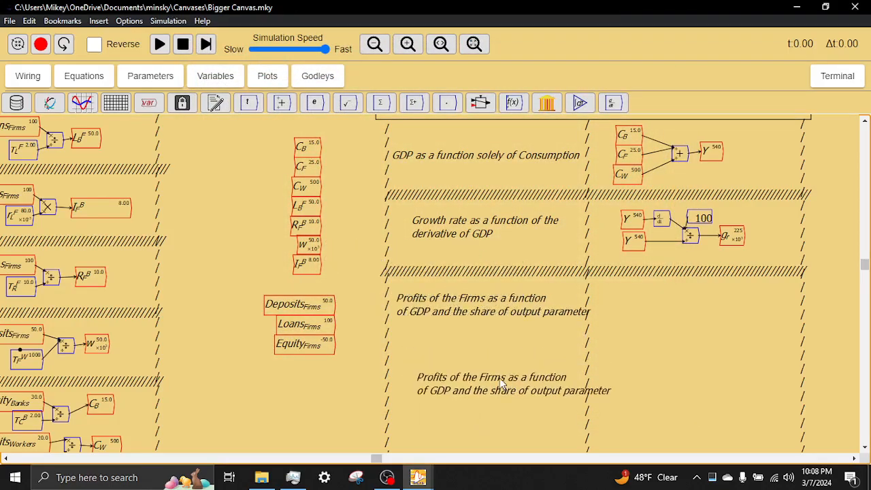
pyautogui.press('Delete')
pyautogui.rightClick(509, 312)
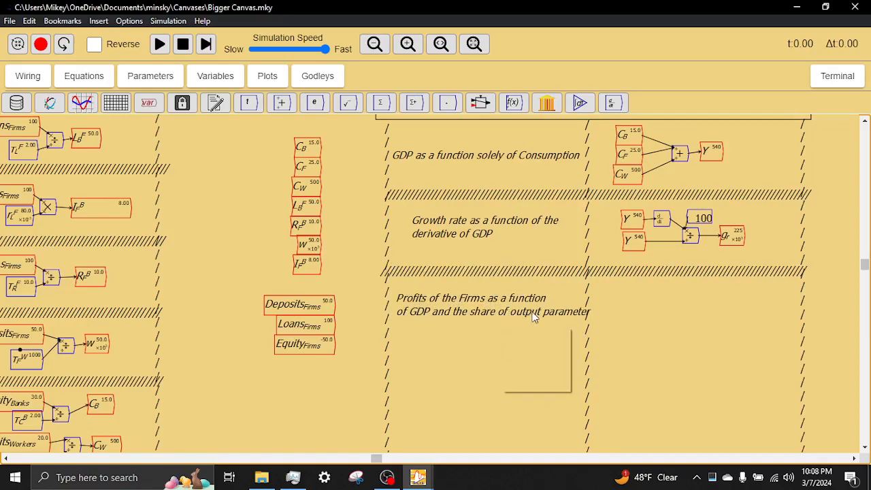
pyautogui.click(465, 310)
pyautogui.rightClick(466, 313)
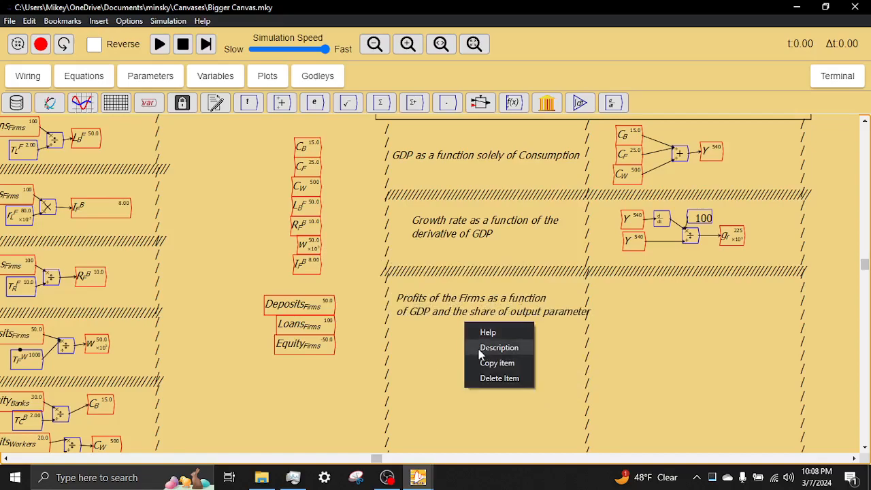
pyautogui.click(439, 315)
# Move the word "parameter" in the profits note onto a third line and reposition the note within its cell
pyautogui.doubleClick(439, 316)
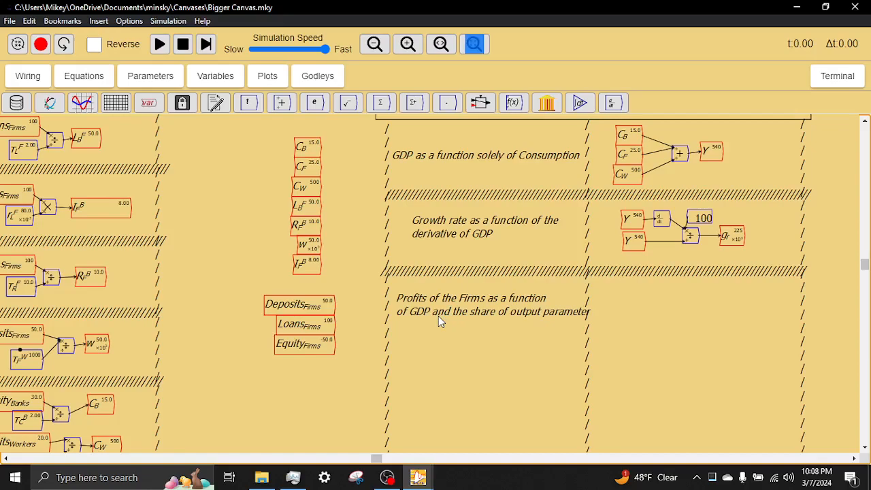
pyautogui.doubleClick(453, 300)
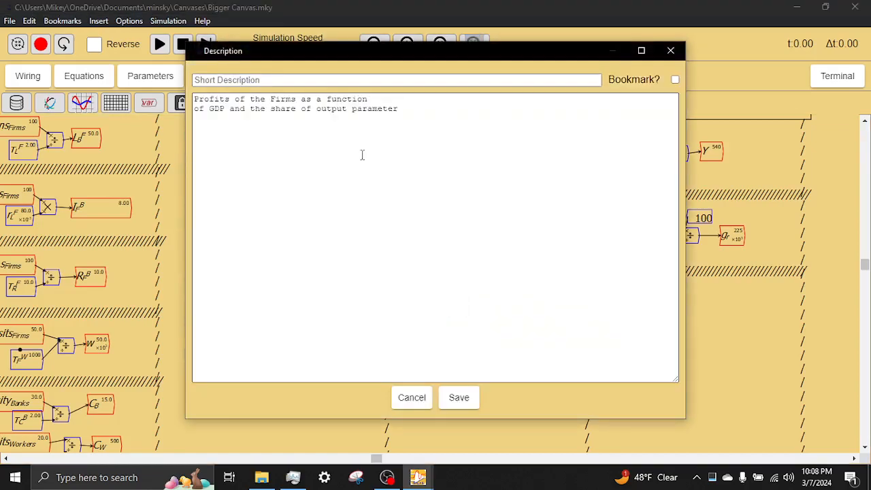
pyautogui.click(351, 109)
pyautogui.press('Return')
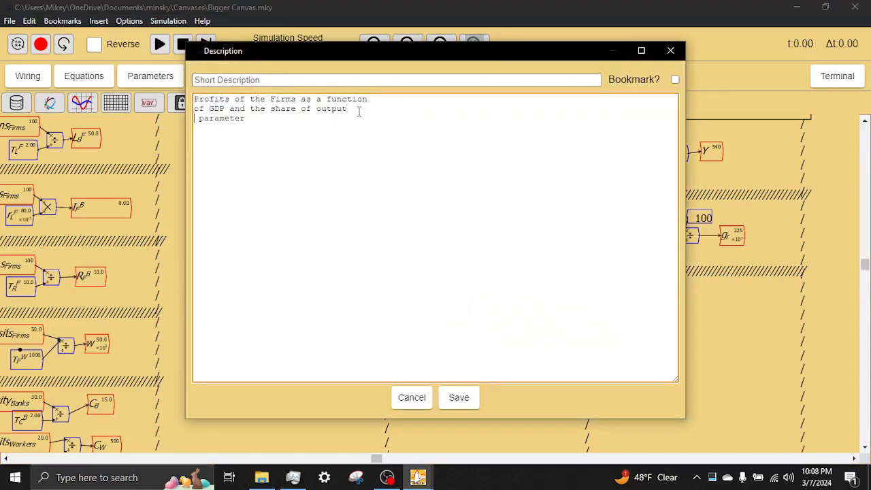
pyautogui.press('Return')
pyautogui.press('BackSpace')
pyautogui.click(463, 398)
pyautogui.moveTo(469, 296); pyautogui.dragTo(464, 303)
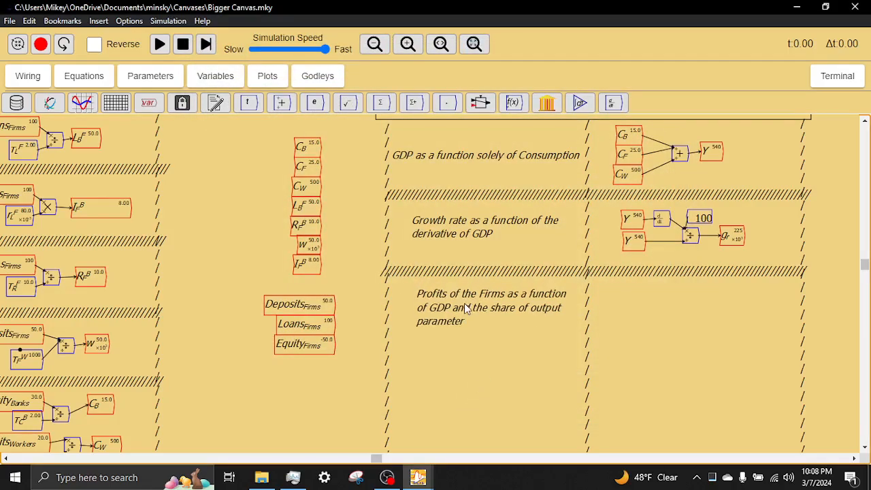
pyautogui.rightClick(465, 304)
pyautogui.click(637, 325)
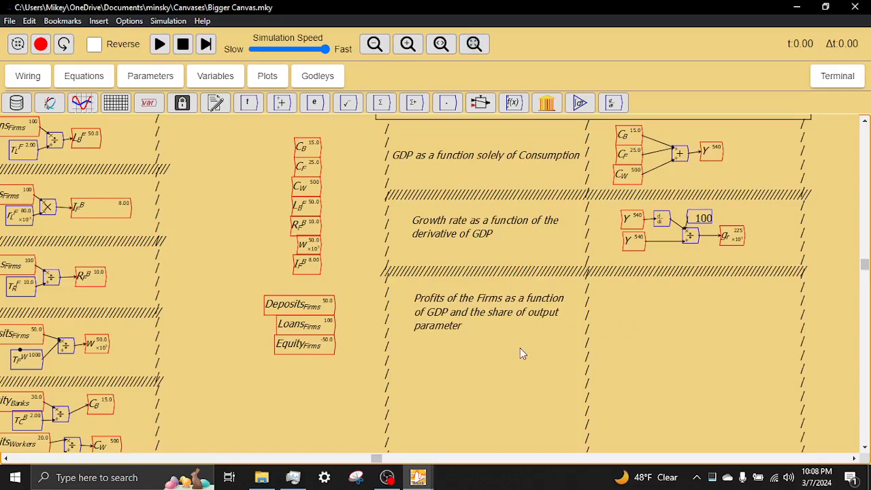
# Append "and wages" to the end of the profits note and nudge the note into place below the divider
pyautogui.scroll(-4, 470, 328)
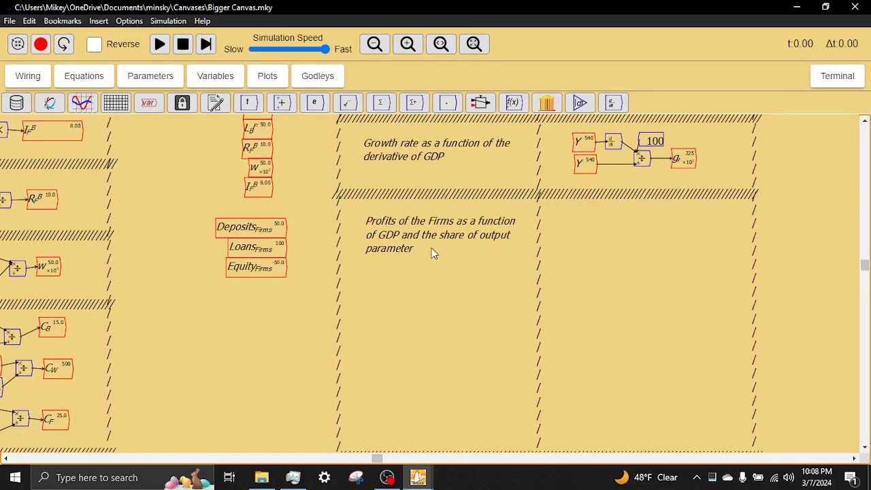
pyautogui.moveTo(424, 238); pyautogui.dragTo(417, 231)
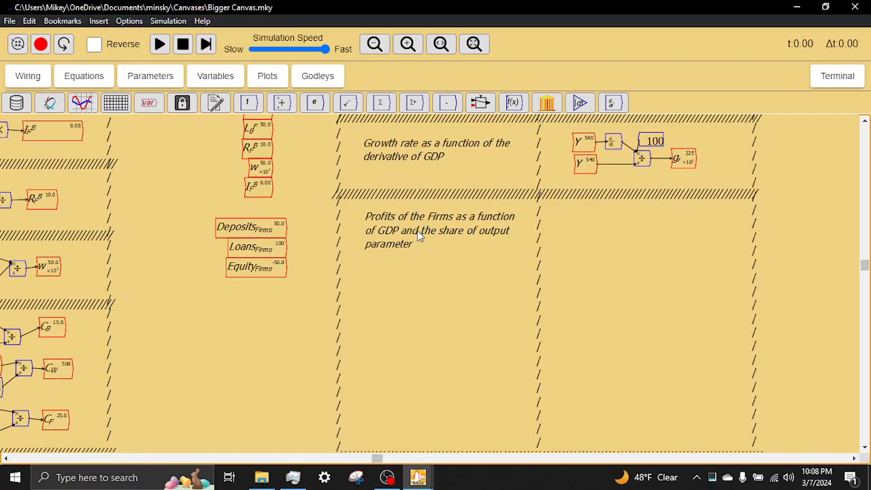
pyautogui.doubleClick(418, 236)
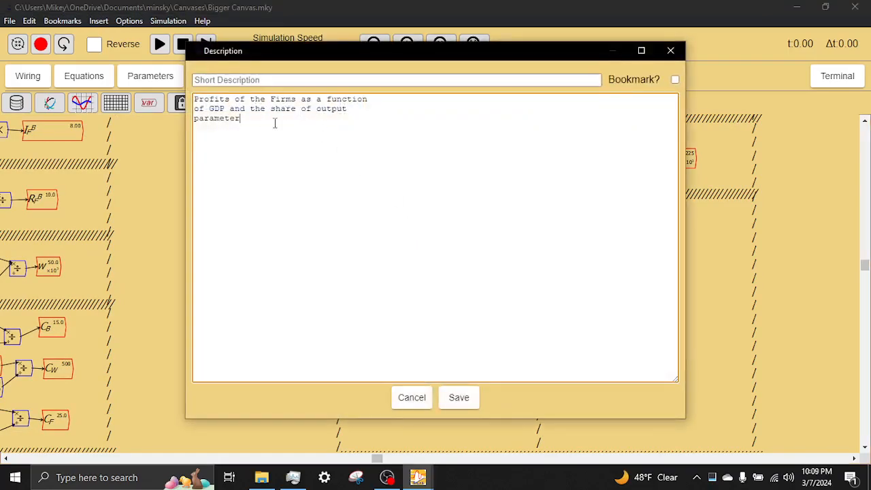
pyautogui.write('and wageds')
pyautogui.click(462, 399)
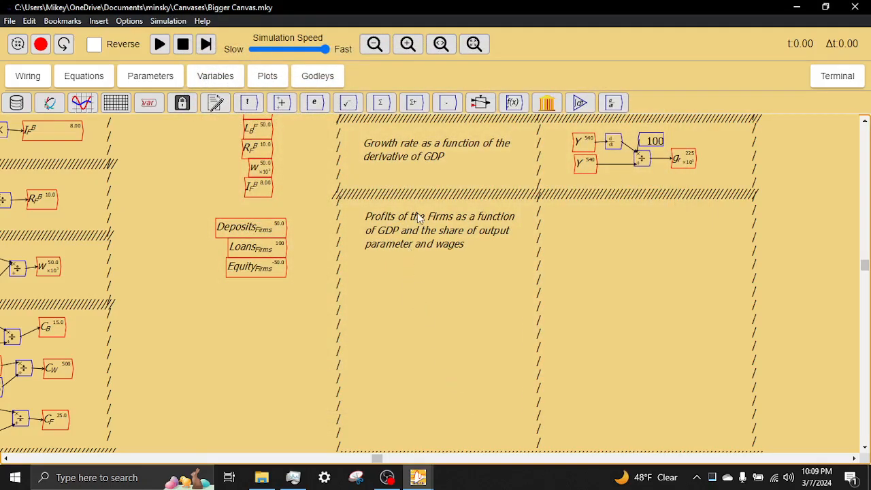
pyautogui.moveTo(417, 212); pyautogui.dragTo(415, 217)
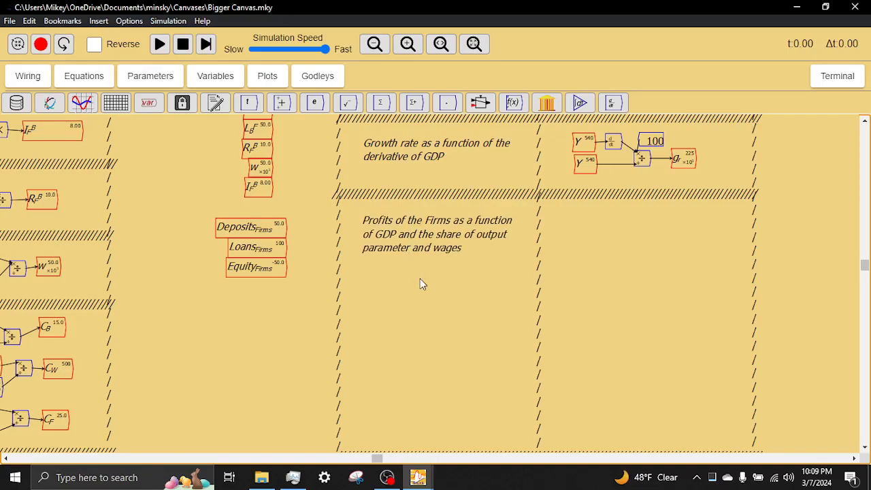
# Copy the W variable into the equation cell beside the profits note and add a subtraction operator above it
pyautogui.scroll(-4, 463, 265)
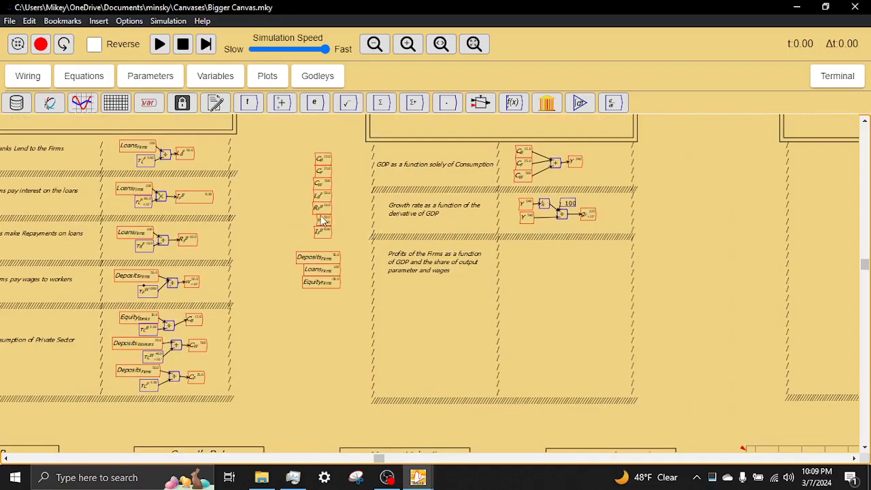
pyautogui.rightClick(326, 229)
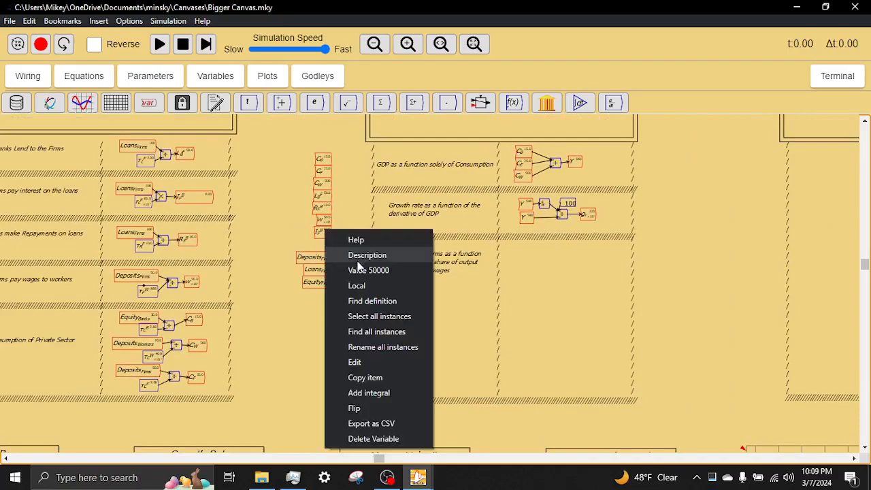
pyautogui.click(372, 385)
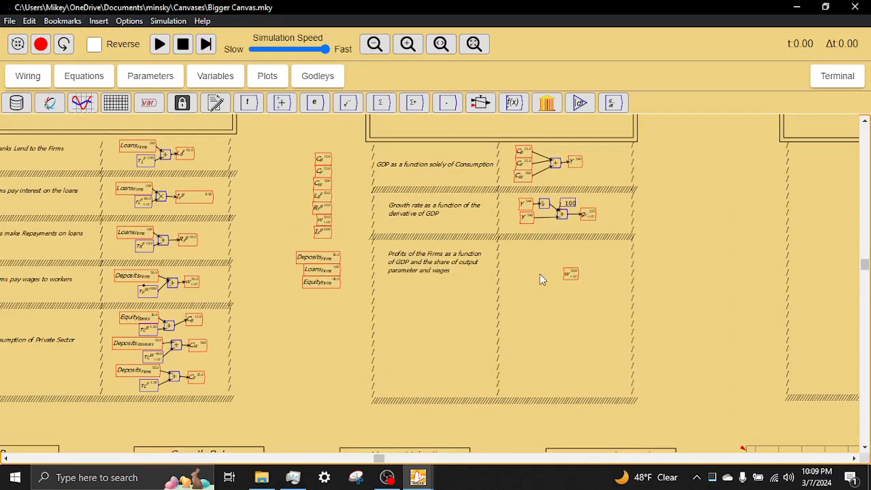
pyautogui.moveTo(536, 269)
pyautogui.mouseDown()
pyautogui.moveTo(553, 269)
pyautogui.moveTo(545, 267)
pyautogui.mouseUp()
pyautogui.press('-')
pyautogui.click(540, 255)
# Create a parameter named "\s_F" with an initial value of 0.4 and place it below W in the profits equation cell
pyautogui.scroll(5, 534, 272)
pyautogui.scroll(-3, 524, 245)
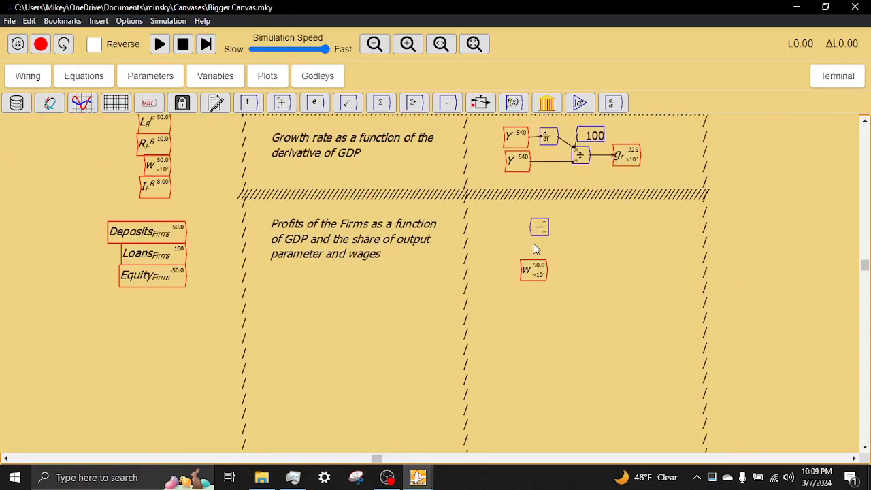
pyautogui.write('\\r')
pyautogui.write('s')
pyautogui.write('_r')
pyautogui.write('F')
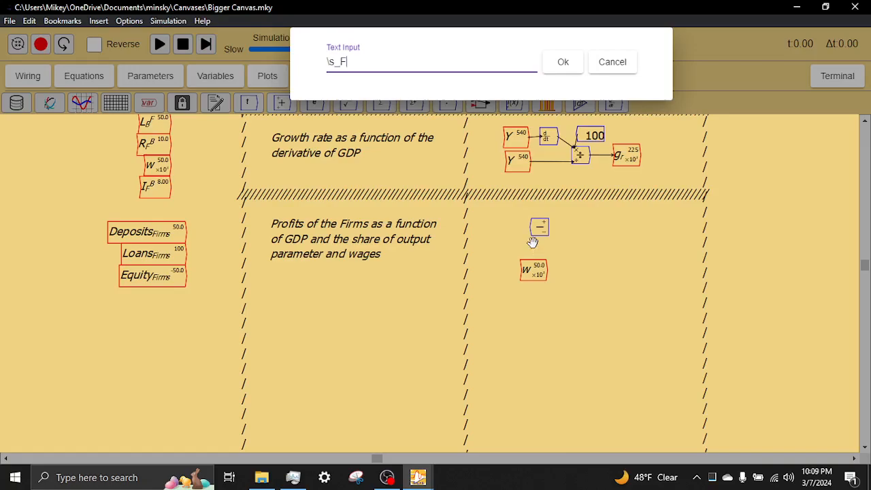
pyautogui.press('Return')
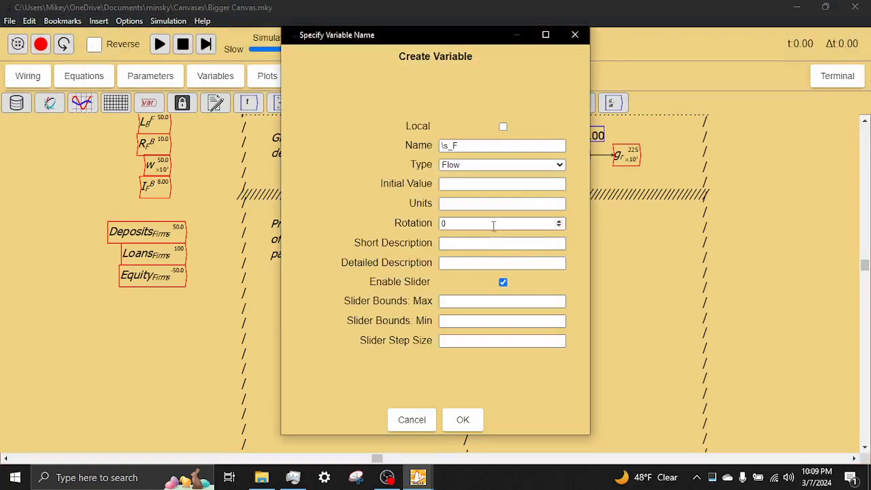
pyautogui.click(490, 166)
pyautogui.click(479, 177)
pyautogui.click(473, 184)
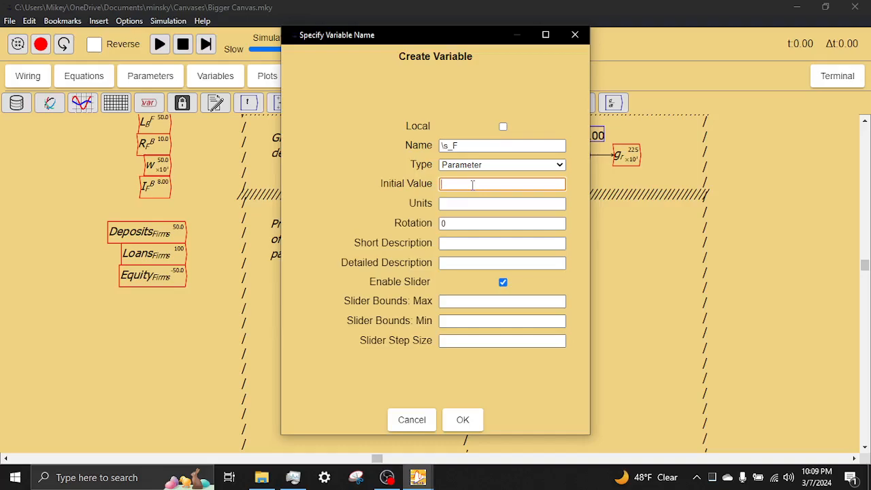
pyautogui.write('0.4')
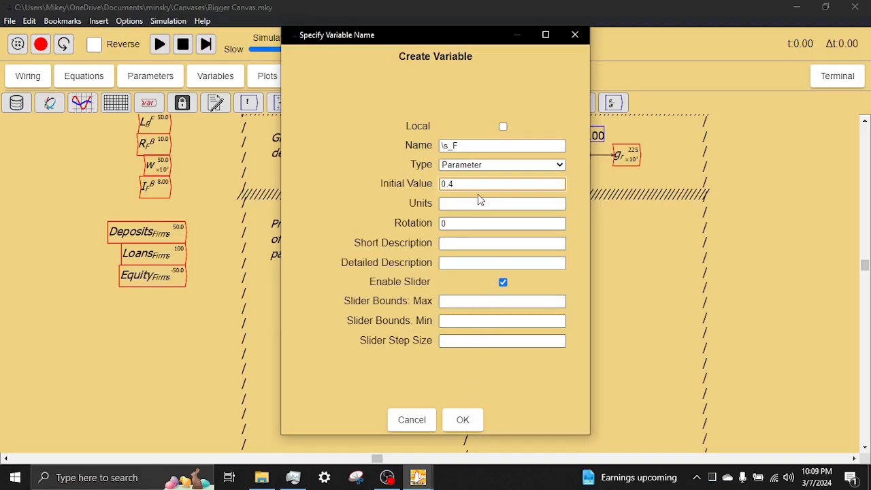
pyautogui.click(464, 418)
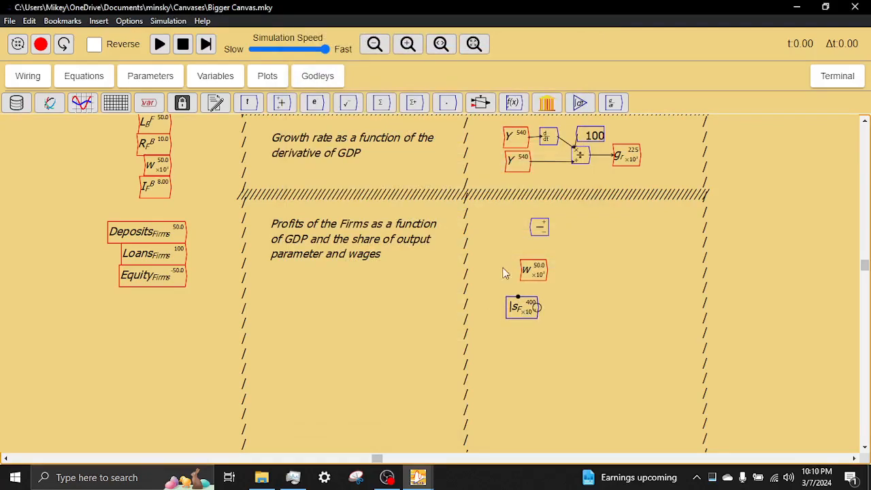
# Correct the new parameter's name to s_F and shift W aside to make room in the profits cell
pyautogui.doubleClick(524, 310)
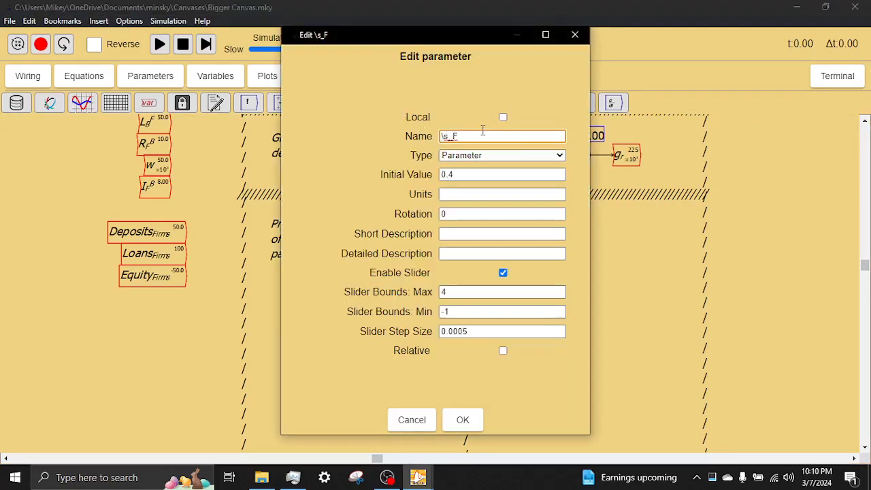
pyautogui.click(459, 419)
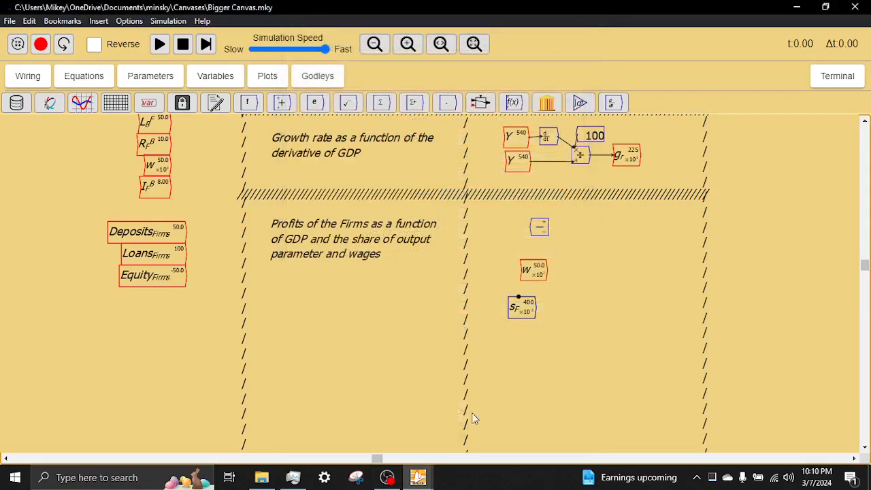
pyautogui.moveTo(532, 270); pyautogui.dragTo(563, 265)
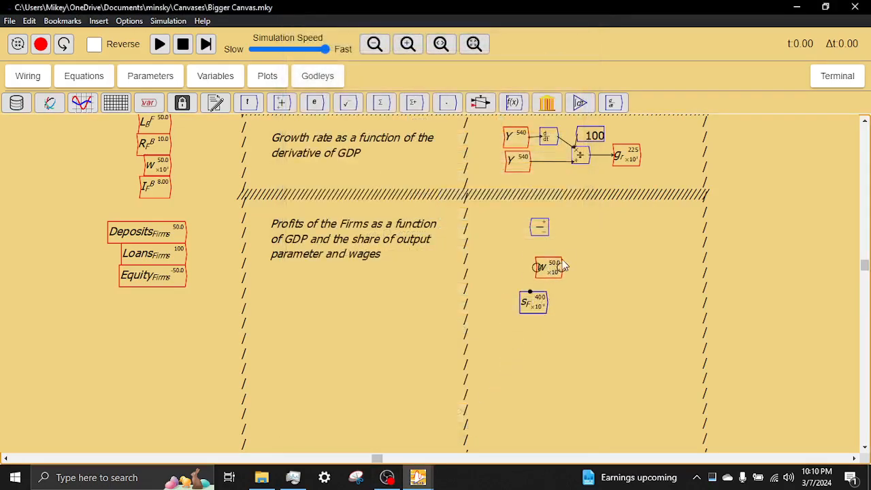
# Copy the GDP variable Y into the profits cell and add a multiplication operator between Y and W
pyautogui.rightClick(522, 163)
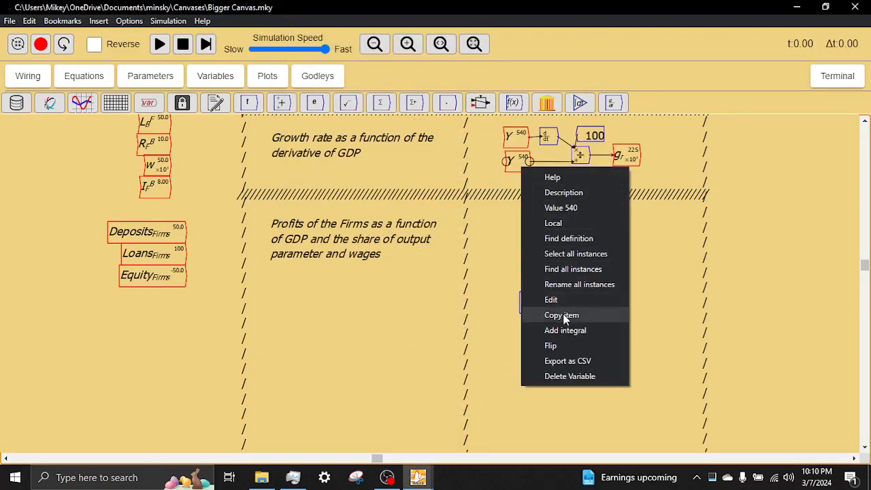
pyautogui.click(544, 312)
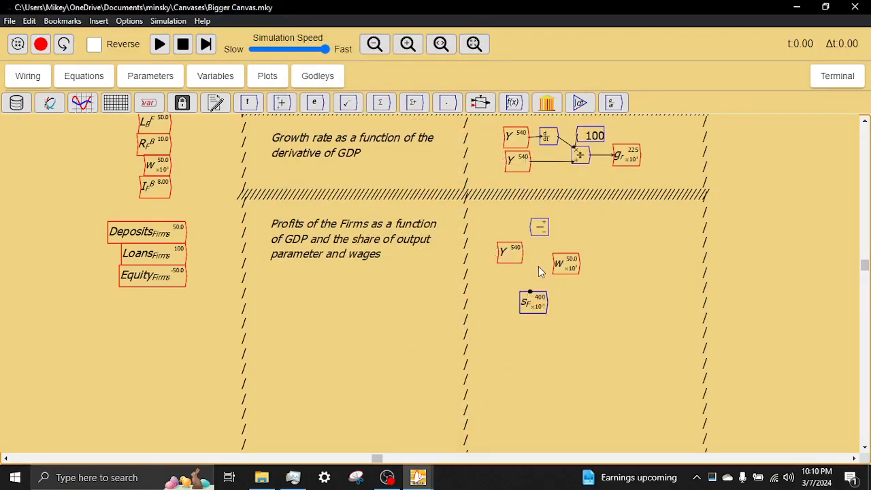
pyautogui.press('*')
pyautogui.moveTo(578, 265); pyautogui.dragTo(590, 264)
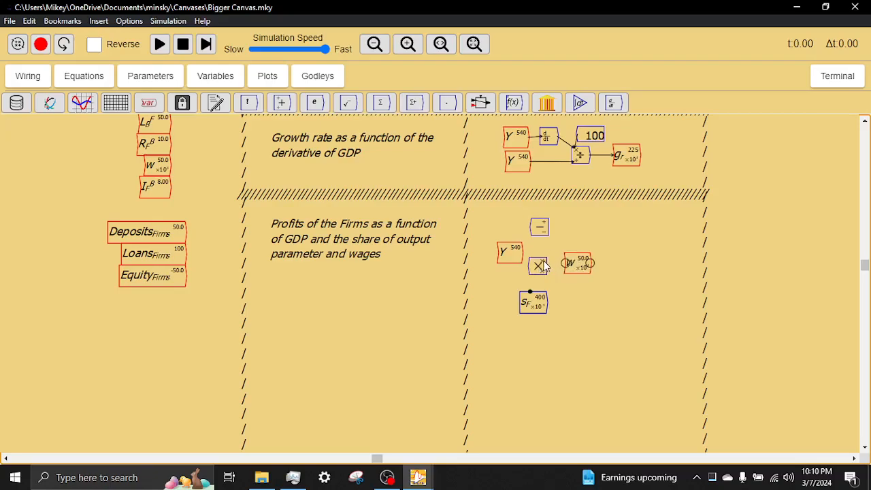
# Flip the multiplication operator and wire Y into its upper input
pyautogui.rightClick(538, 269)
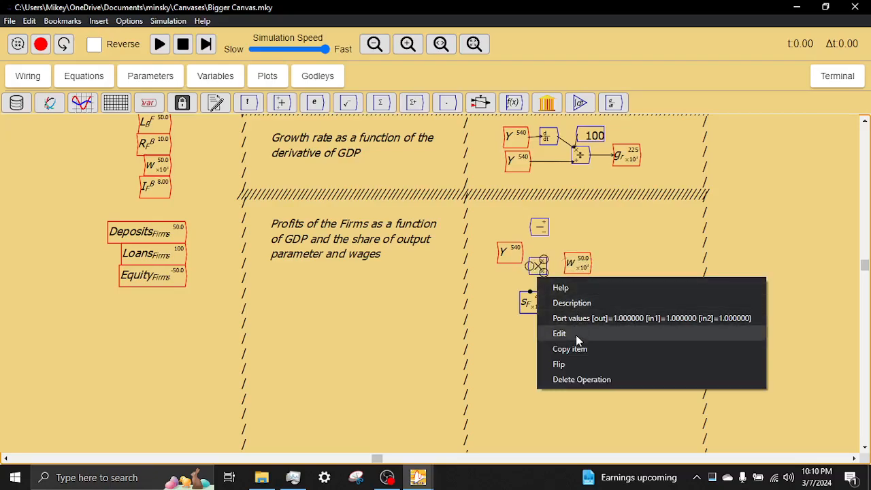
pyautogui.click(574, 364)
pyautogui.moveTo(522, 253); pyautogui.dragTo(534, 261)
# Position s_F below Y and set its short description to "share of output of private firms"
pyautogui.moveTo(529, 306); pyautogui.dragTo(506, 296)
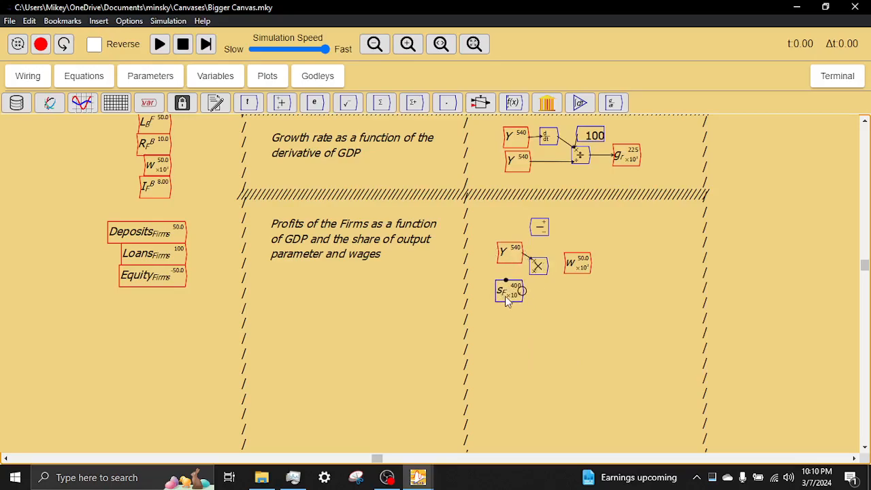
pyautogui.rightClick(516, 294)
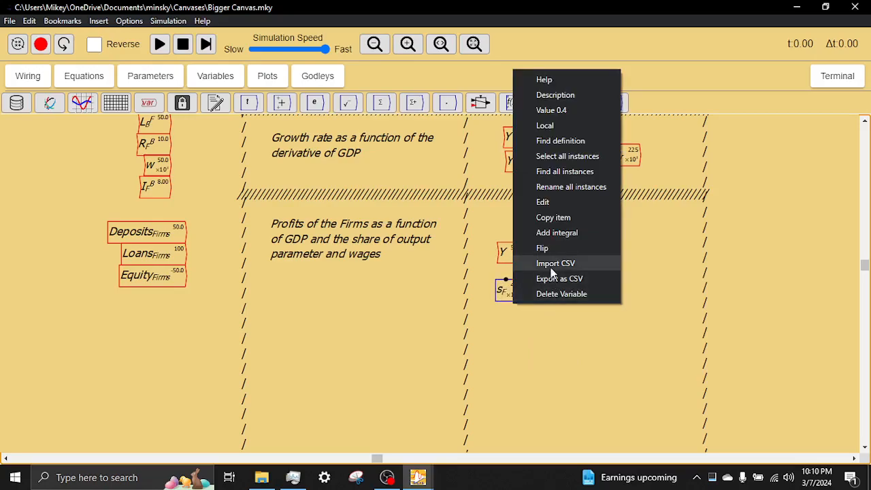
pyautogui.click(549, 207)
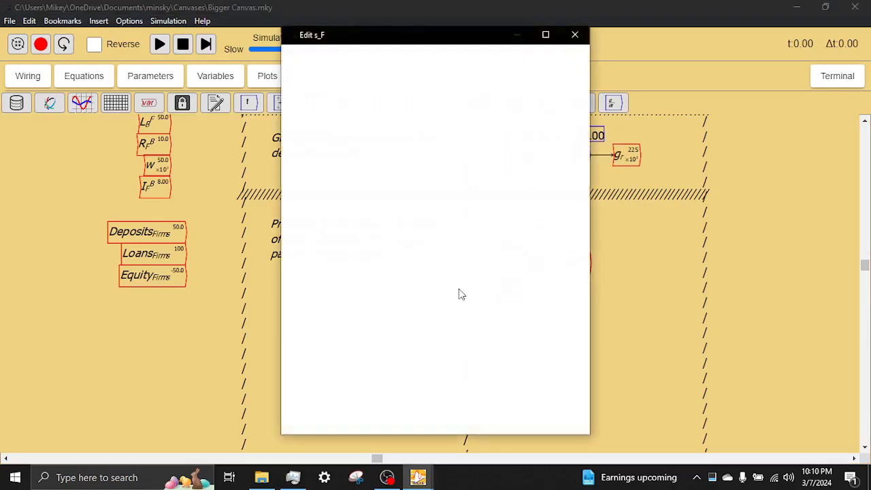
pyautogui.click(462, 233)
pyautogui.write('sh')
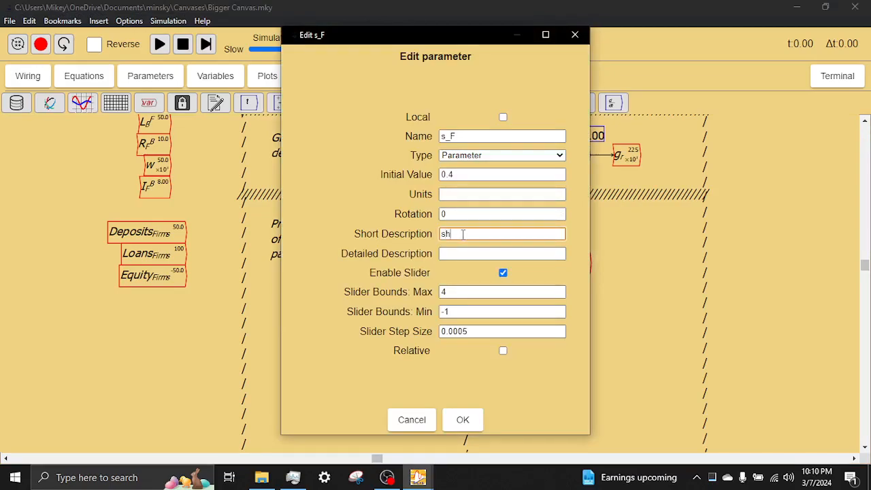
pyautogui.write('are of output of private firms')
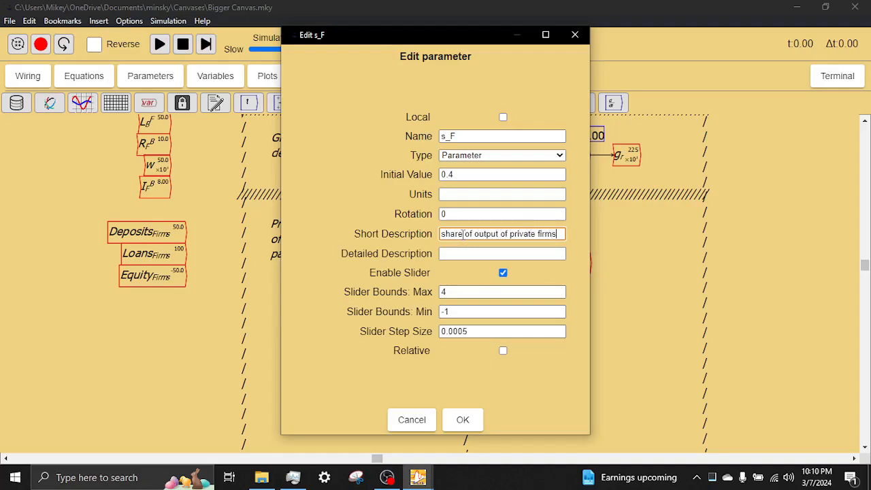
pyautogui.click(462, 422)
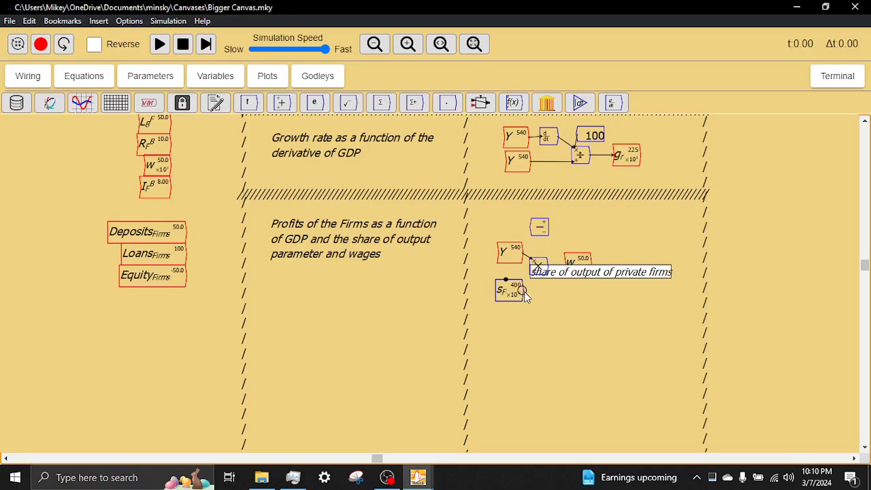
# Wire s_F into the multiplication operator, then move W aside and the subtraction operator next to the multiplication
pyautogui.moveTo(525, 289); pyautogui.dragTo(532, 271)
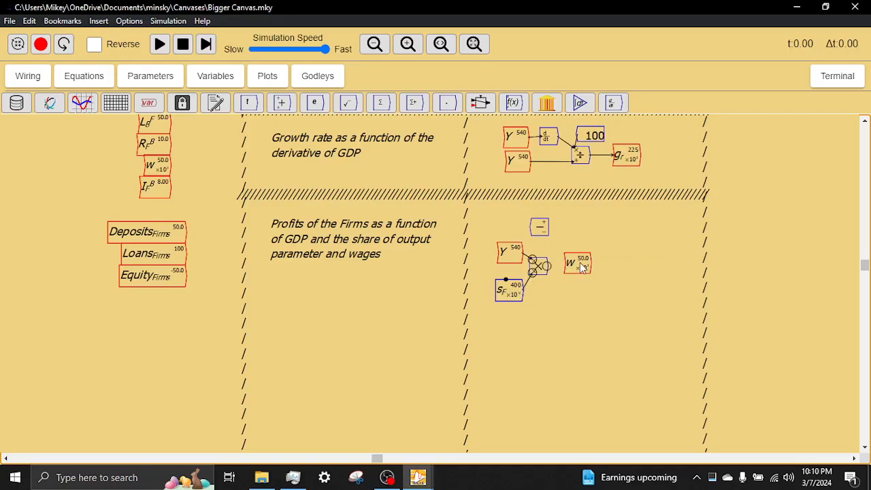
pyautogui.moveTo(590, 268); pyautogui.dragTo(621, 277)
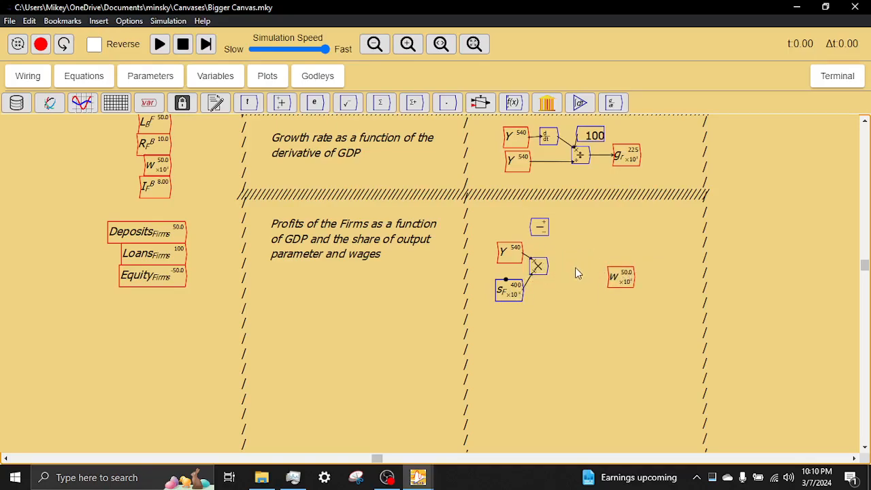
pyautogui.rightClick(539, 229)
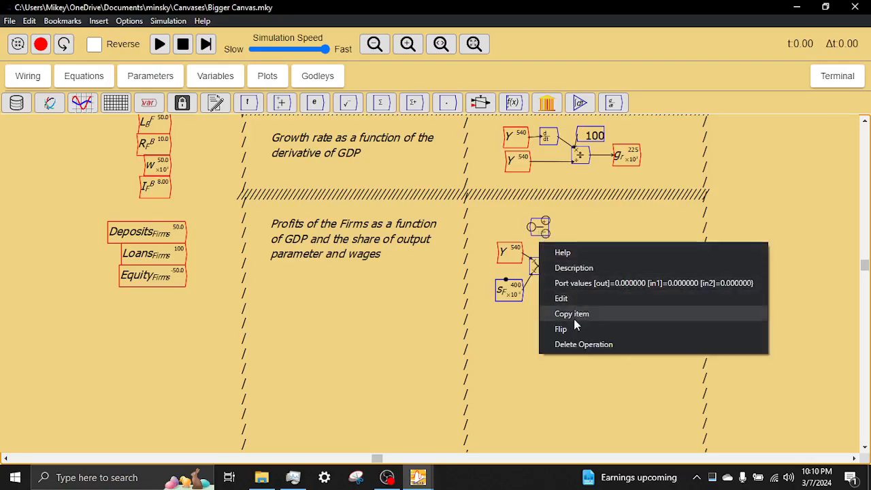
pyautogui.click(572, 301)
pyautogui.moveTo(543, 231); pyautogui.dragTo(560, 271)
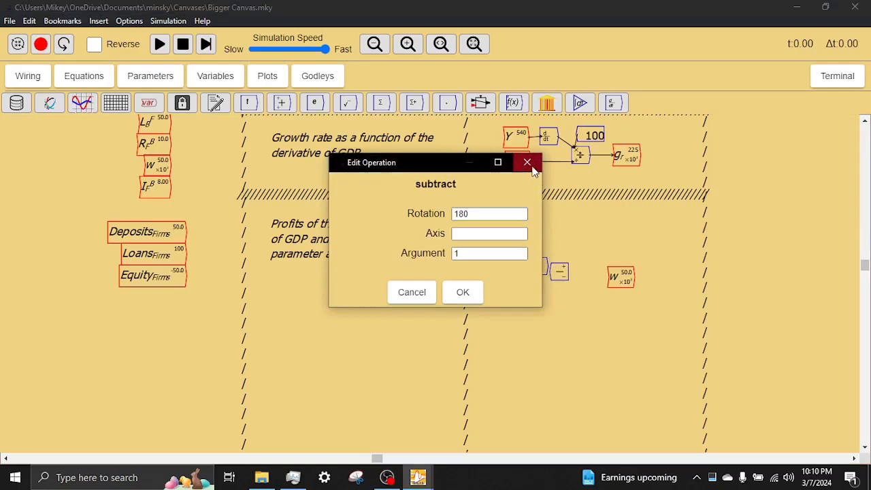
pyautogui.click(528, 164)
# Flip the subtraction operator and wire the multiplication result into its plus input and W into its minus input
pyautogui.rightClick(560, 272)
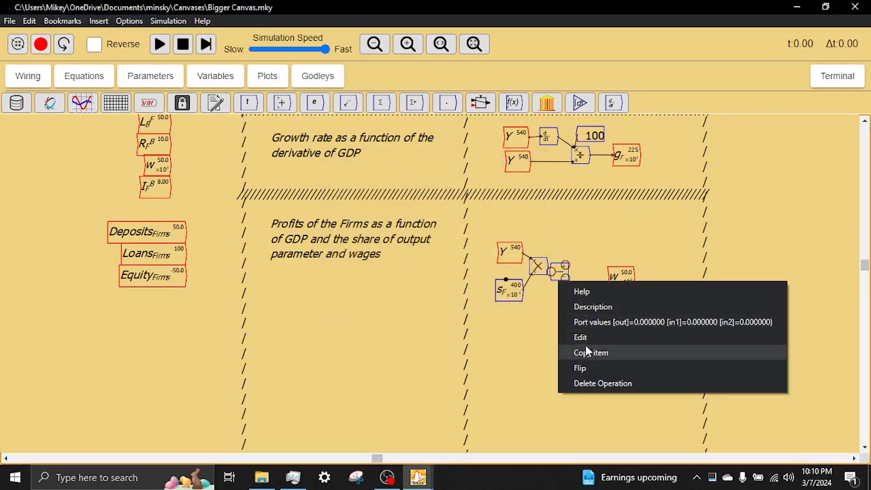
pyautogui.click(589, 364)
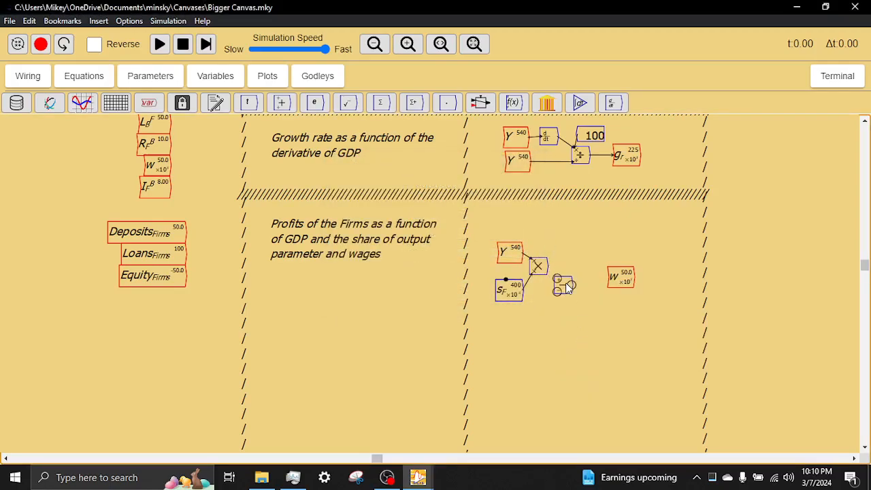
pyautogui.moveTo(567, 282); pyautogui.dragTo(578, 265)
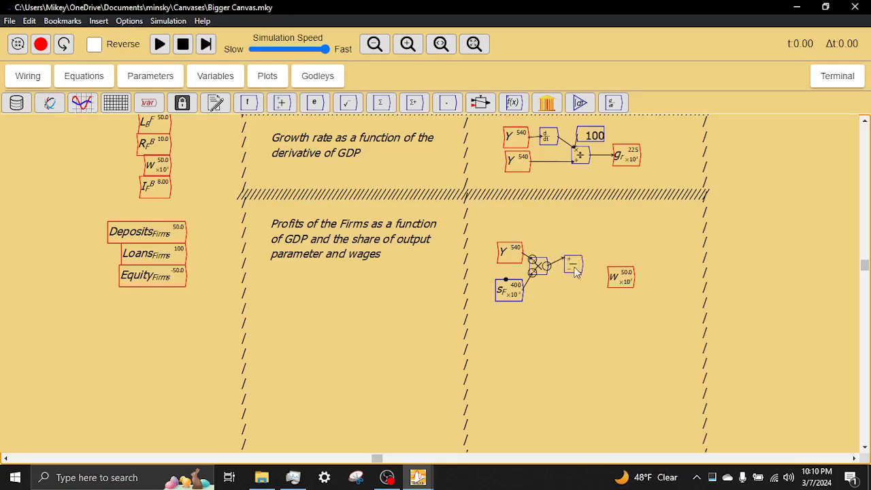
pyautogui.moveTo(633, 276); pyautogui.dragTo(555, 292)
pyautogui.moveTo(578, 264); pyautogui.dragTo(593, 272)
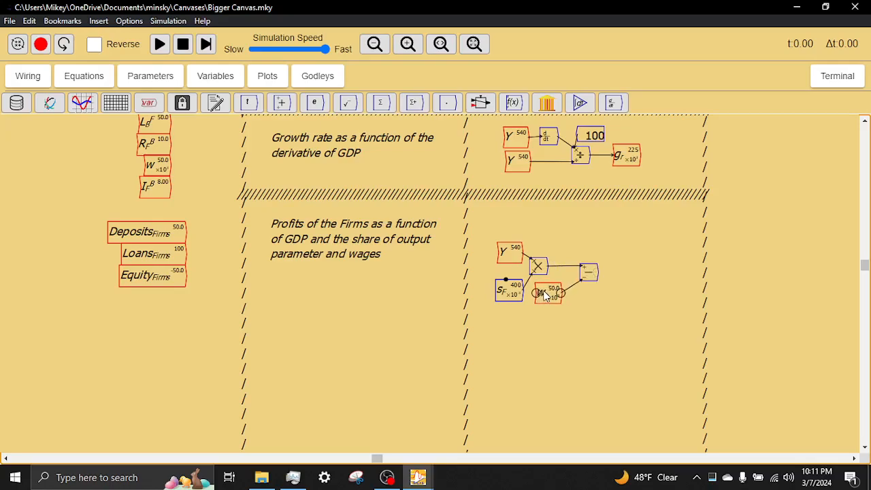
# Move the whole profits equation up beside its note and tighten the placement of s_F and W
pyautogui.moveTo(494, 238); pyautogui.dragTo(594, 320)
pyautogui.moveTo(538, 264); pyautogui.dragTo(545, 238)
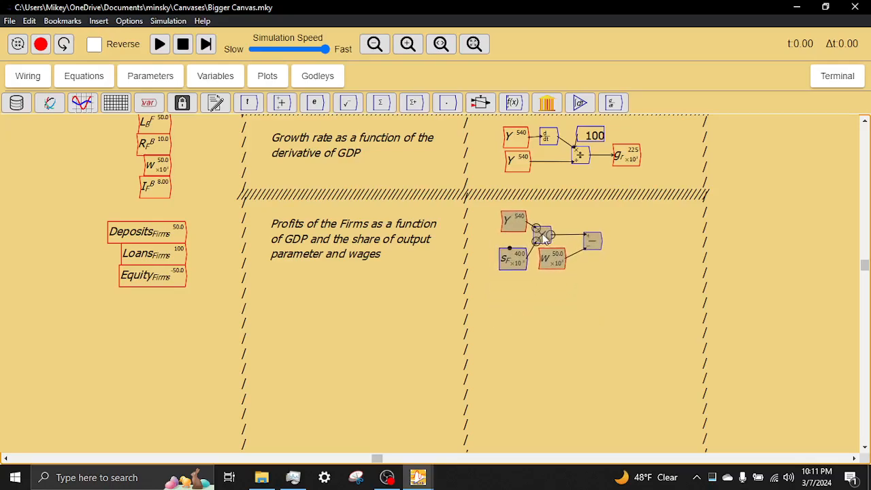
pyautogui.click(536, 246)
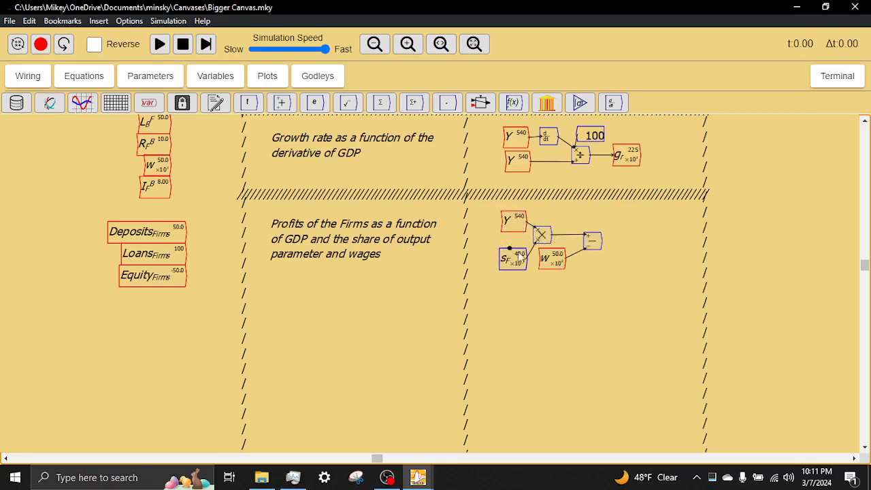
pyautogui.moveTo(511, 260); pyautogui.dragTo(512, 241)
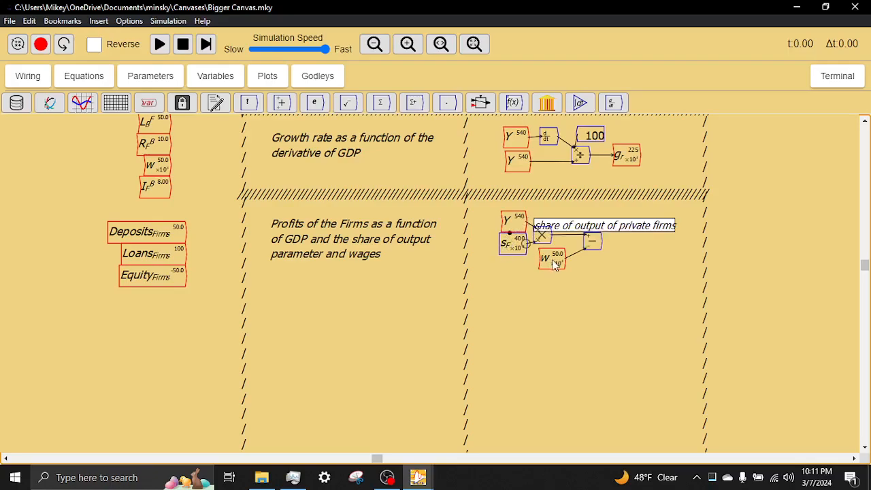
pyautogui.moveTo(564, 271); pyautogui.dragTo(567, 269)
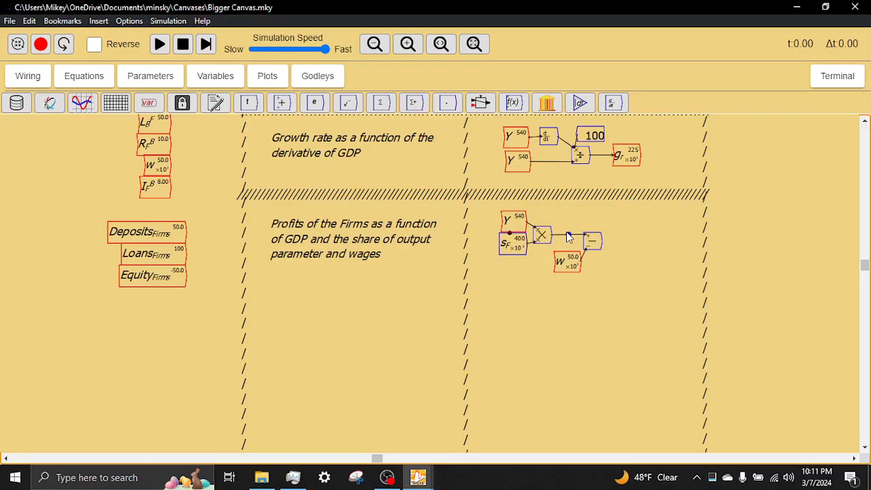
# Remove the wire between the multiplication and subtraction operators and place a new flow variable named "\Pi_{Gross}" above the gap
pyautogui.write('\\Pi')
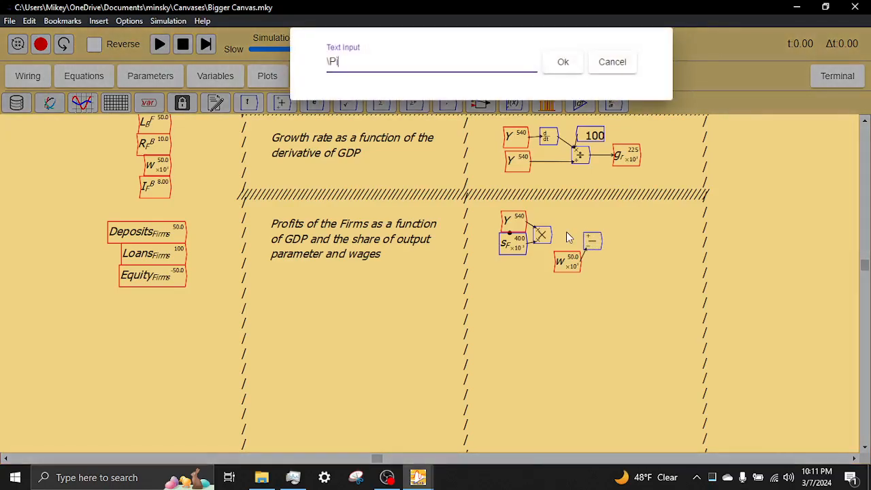
pyautogui.write('_')
pyautogui.press('BackSpace')
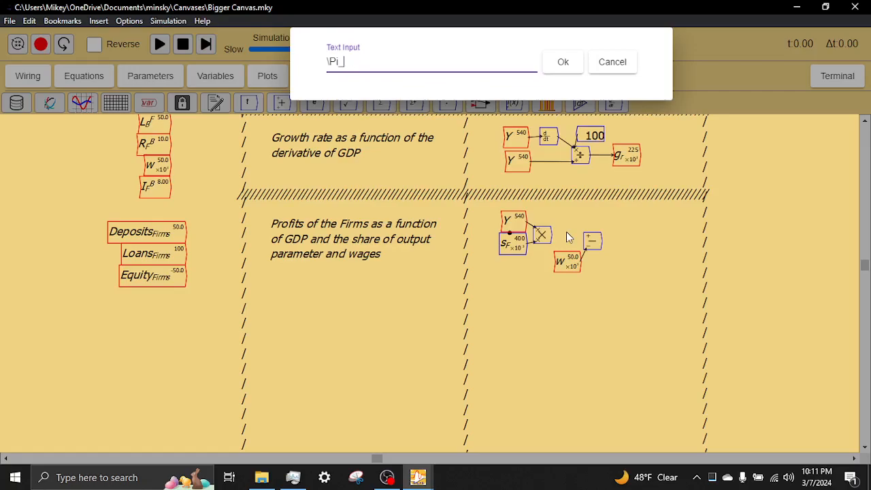
pyautogui.write('{Gross}')
pyautogui.press('Return')
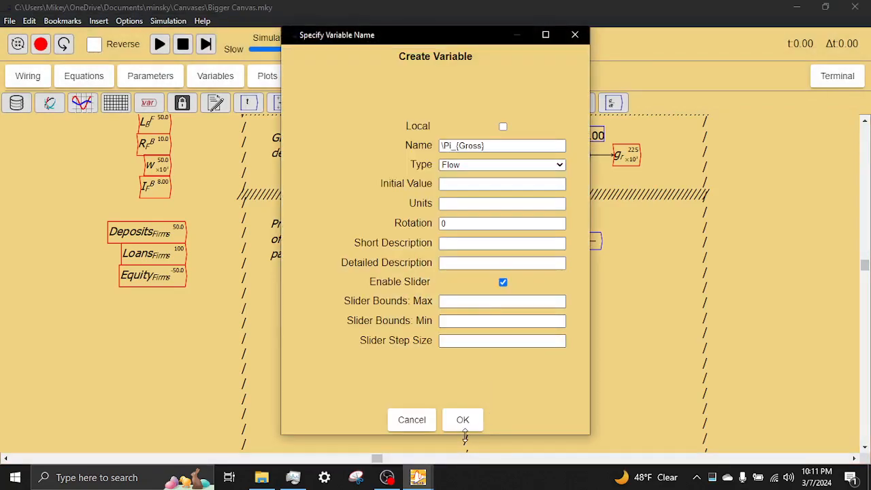
pyautogui.click(464, 421)
pyautogui.click(583, 220)
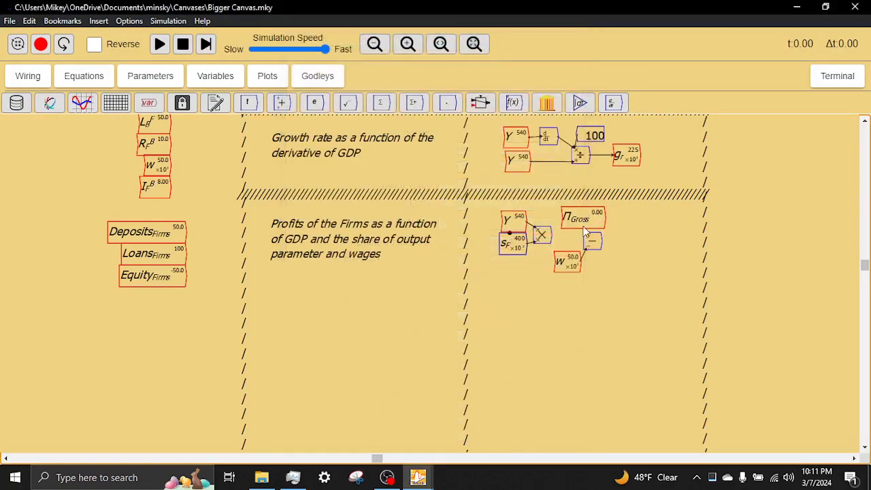
# Wire the multiplication result into Π_Gross and Π_Gross into the subtraction's plus input, repositioning W and the subtraction operator around it
pyautogui.click(616, 257)
pyautogui.moveTo(569, 265); pyautogui.dragTo(601, 270)
pyautogui.moveTo(587, 221); pyautogui.dragTo(564, 238)
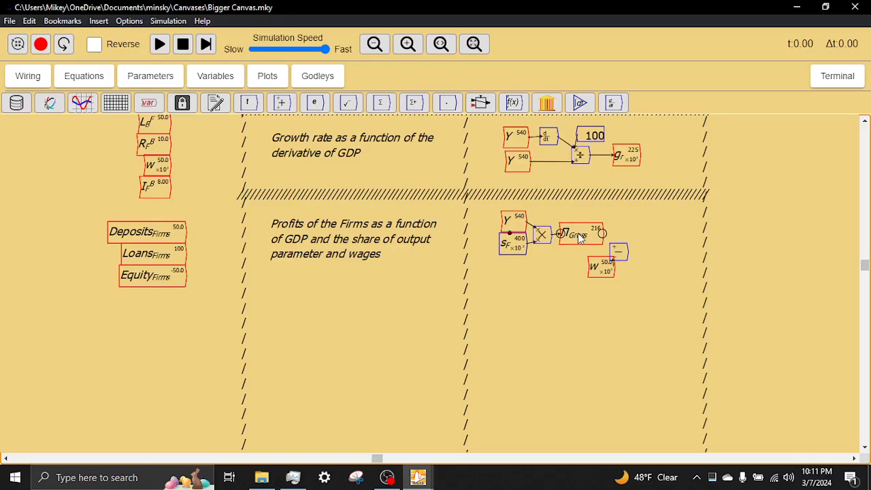
pyautogui.moveTo(598, 270); pyautogui.dragTo(614, 250)
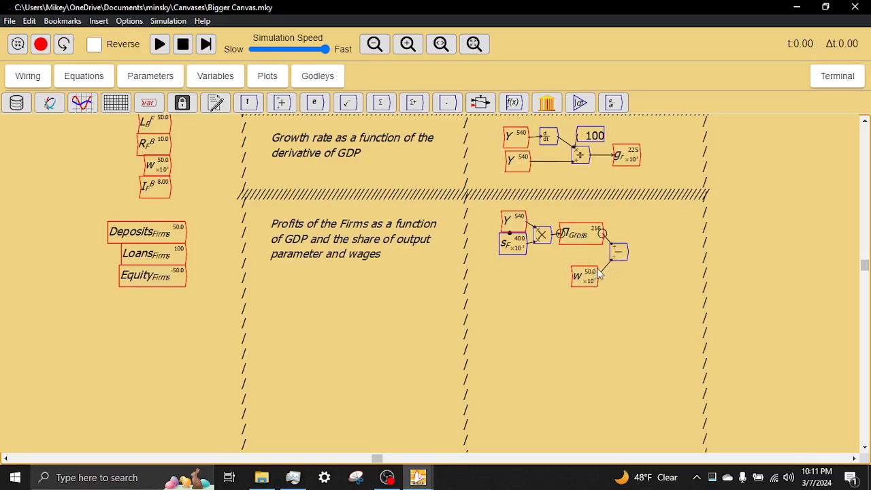
pyautogui.moveTo(589, 276); pyautogui.dragTo(622, 245)
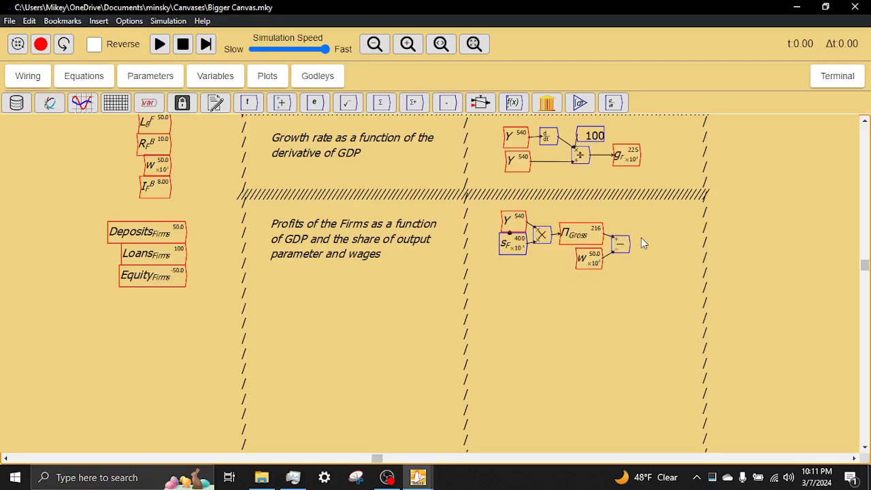
# Create a flow variable named "\Pi_{Net}" after the subtraction operator and wire the subtraction result into it
pyautogui.write('\\P')
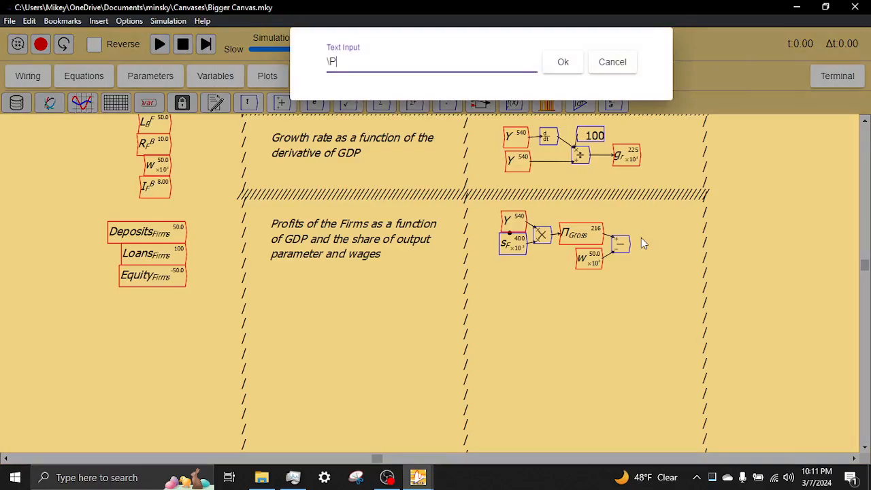
pyautogui.write('i_{Net}')
pyautogui.press('Return')
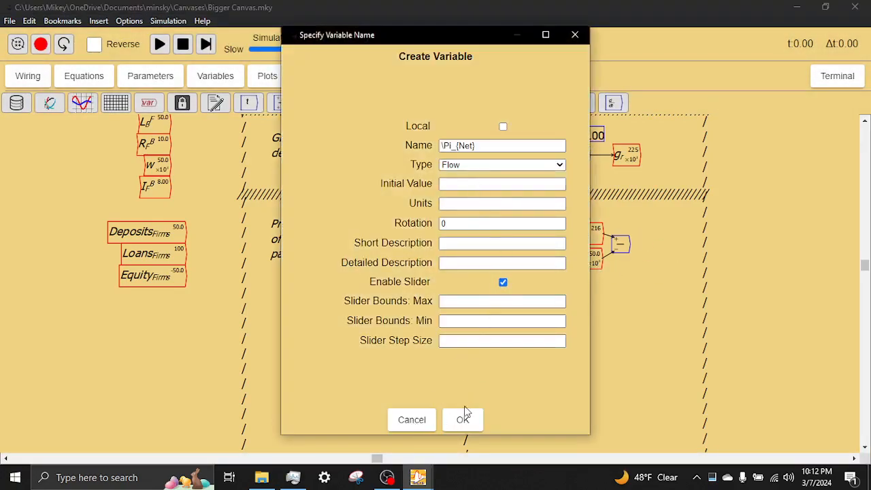
pyautogui.click(465, 417)
pyautogui.click(662, 243)
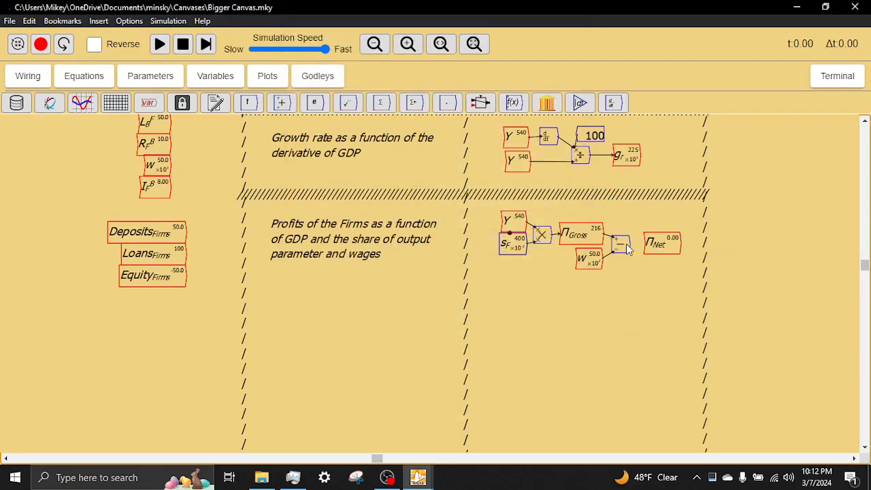
pyautogui.moveTo(631, 248); pyautogui.dragTo(658, 243)
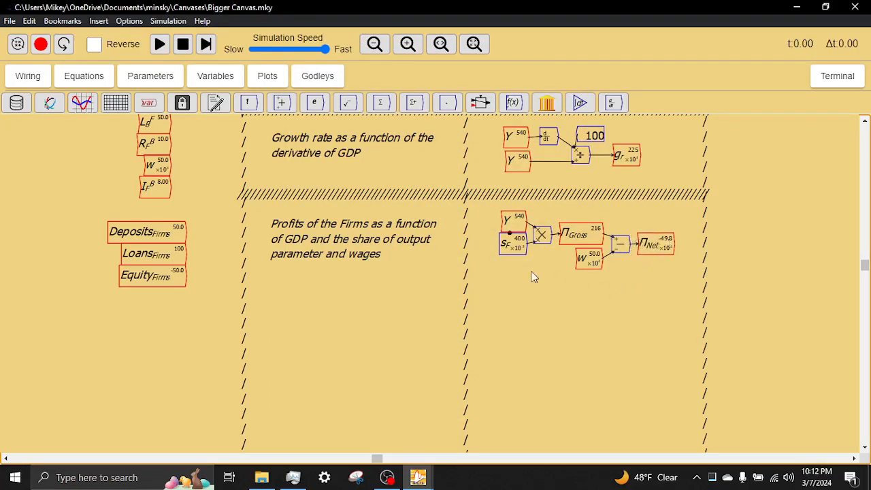
# Edit the firm profits note so its second line reads "of GDP, the share of output" and save it
pyautogui.doubleClick(356, 235)
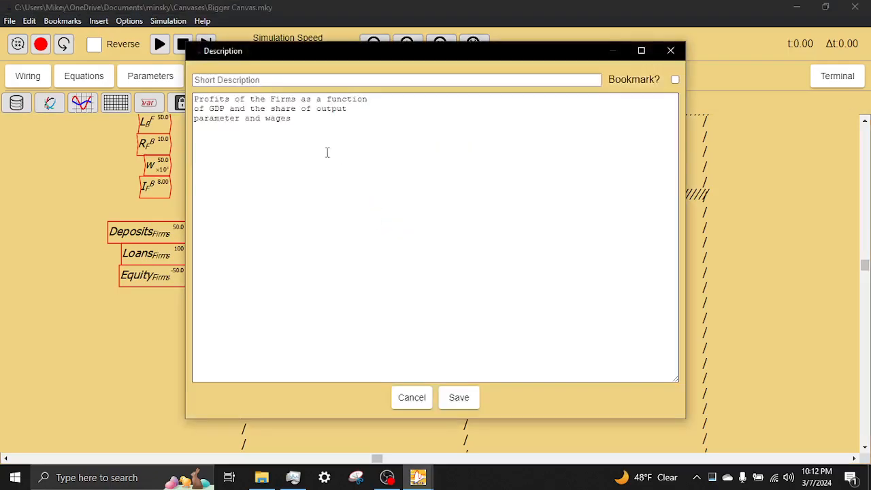
pyautogui.click(252, 111)
pyautogui.press('BackSpace')
pyautogui.press('BackSpace')
pyautogui.press('BackSpace')
pyautogui.press('BackSpace')
pyautogui.press('BackSpace')
pyautogui.write(',')
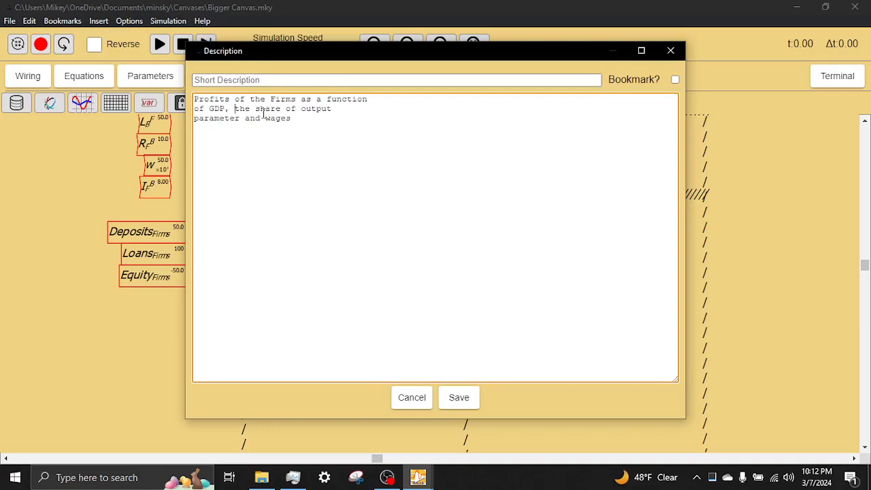
pyautogui.click(467, 403)
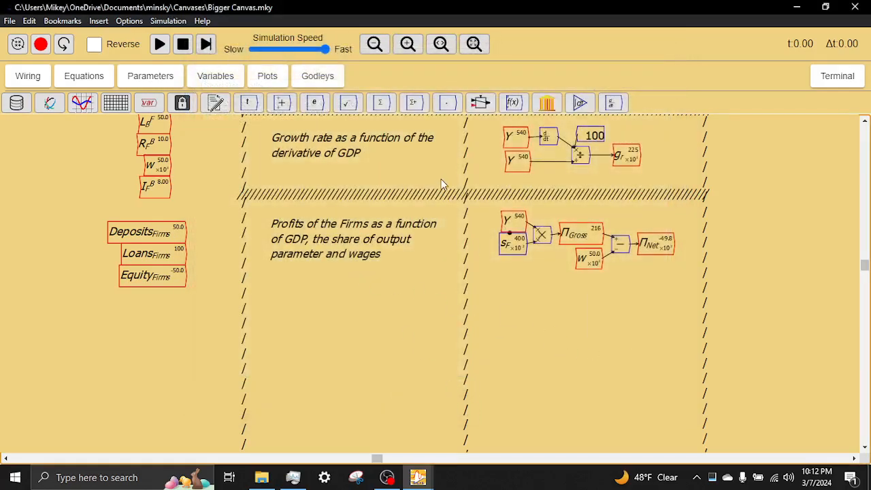
# Copy the horizontal divider line and place the copy beneath the firm profits row
pyautogui.rightClick(436, 230)
pyautogui.click(435, 246)
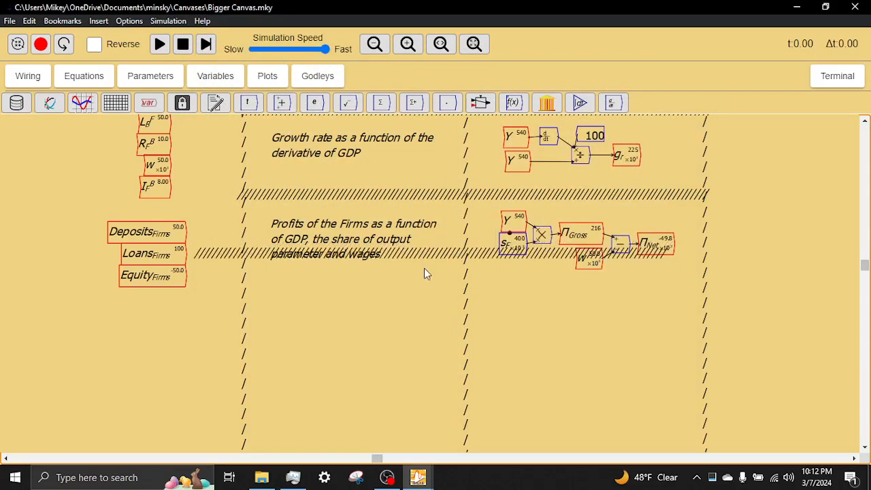
pyautogui.click(470, 286)
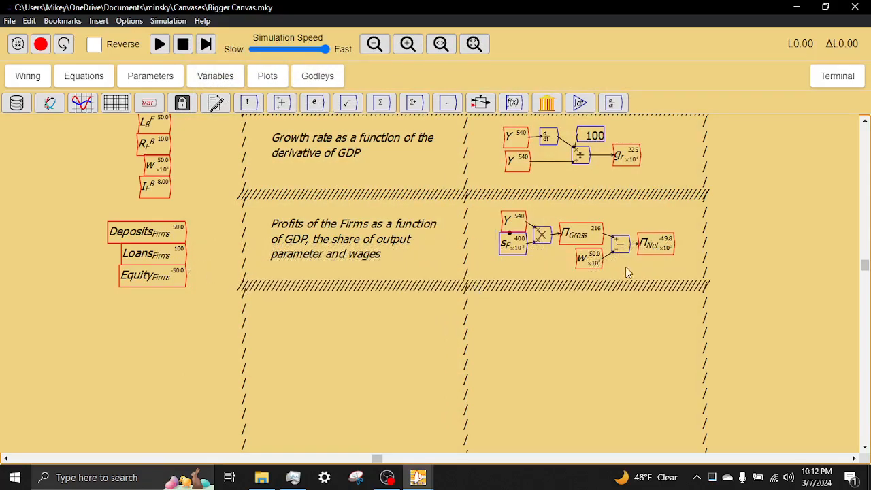
# Copy Π_Net beside the Incomes plot, above W, and wire it into the plot's input port above W's
pyautogui.rightClick(659, 238)
pyautogui.click(836, 209)
pyautogui.click(661, 247)
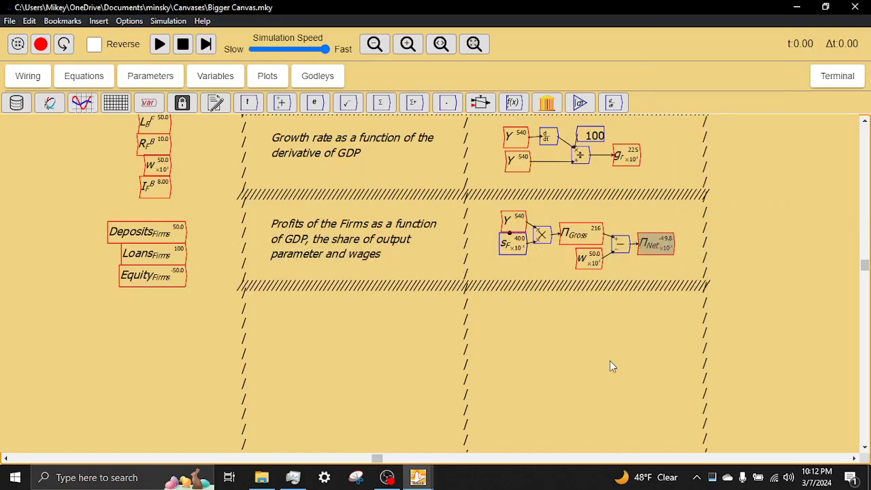
pyautogui.moveTo(446, 320); pyautogui.dragTo(603, 229)
pyautogui.moveTo(356, 317); pyautogui.dragTo(598, 169)
pyautogui.moveTo(530, 347); pyautogui.dragTo(579, 201)
pyautogui.moveTo(598, 350); pyautogui.dragTo(626, 235)
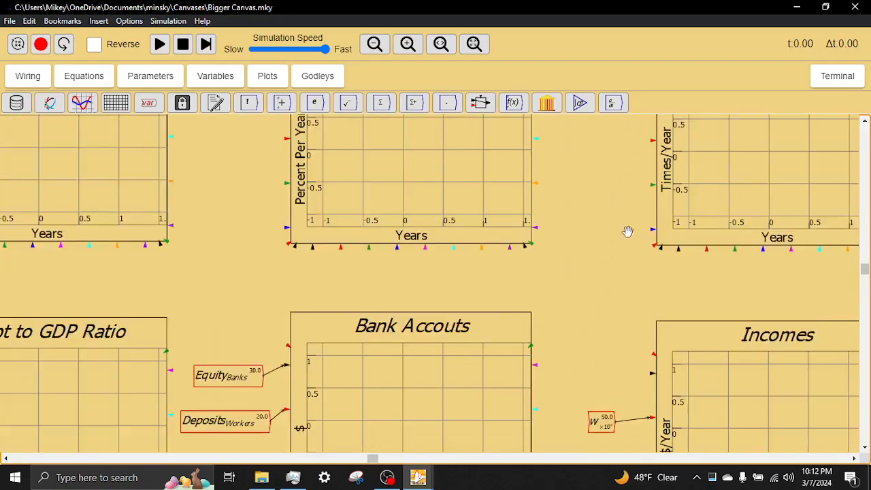
pyautogui.moveTo(610, 289); pyautogui.dragTo(650, 209)
pyautogui.click(652, 285)
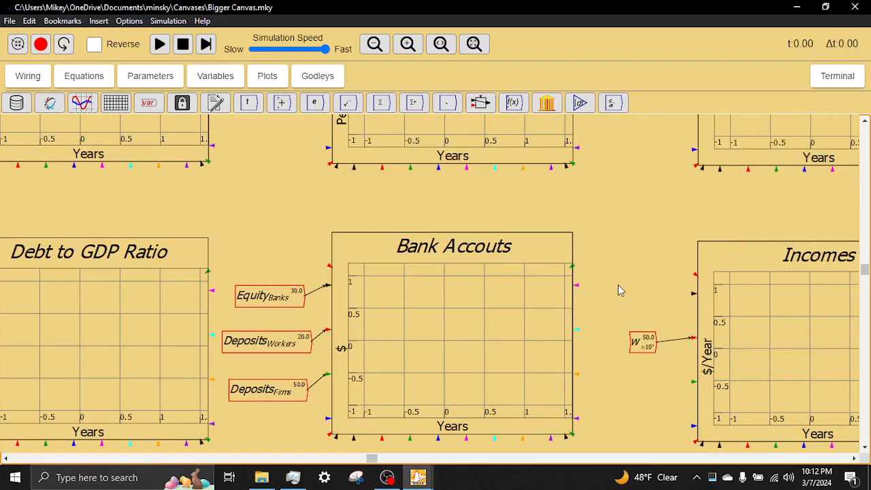
pyautogui.hotkey('ctrl', 'v')
pyautogui.click(658, 306)
pyautogui.moveTo(659, 302); pyautogui.dragTo(690, 298)
# Place a copy of Y in the empty row below the profits equation and add a flipped division operator beside it
pyautogui.scroll(-5, 646, 249)
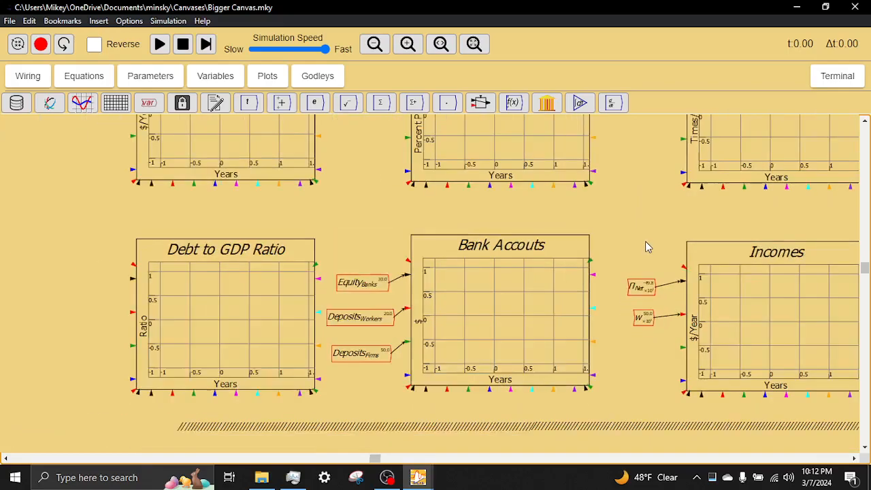
pyautogui.moveTo(583, 246); pyautogui.dragTo(548, 293)
pyautogui.moveTo(604, 188); pyautogui.dragTo(453, 278)
pyautogui.moveTo(527, 241); pyautogui.dragTo(463, 307)
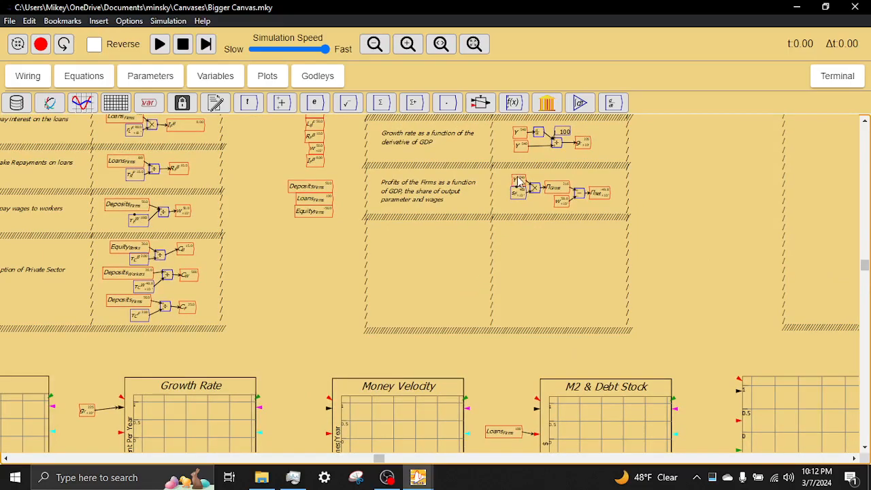
pyautogui.rightClick(519, 192)
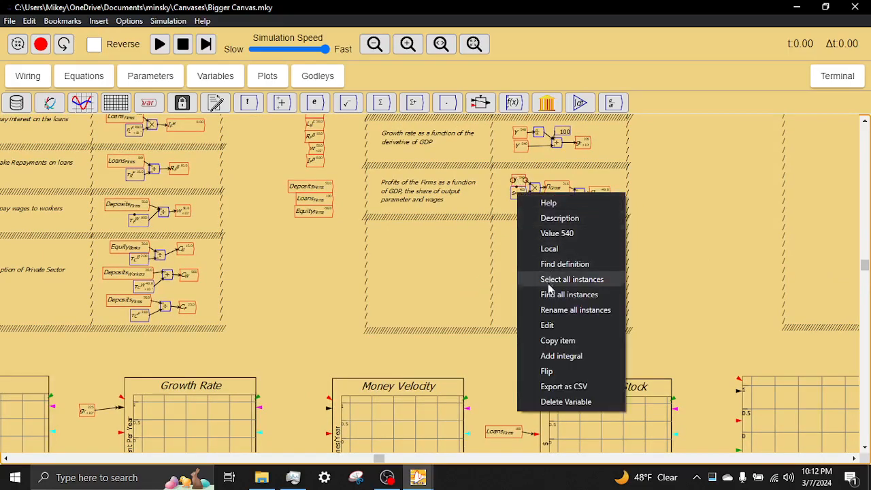
pyautogui.click(557, 341)
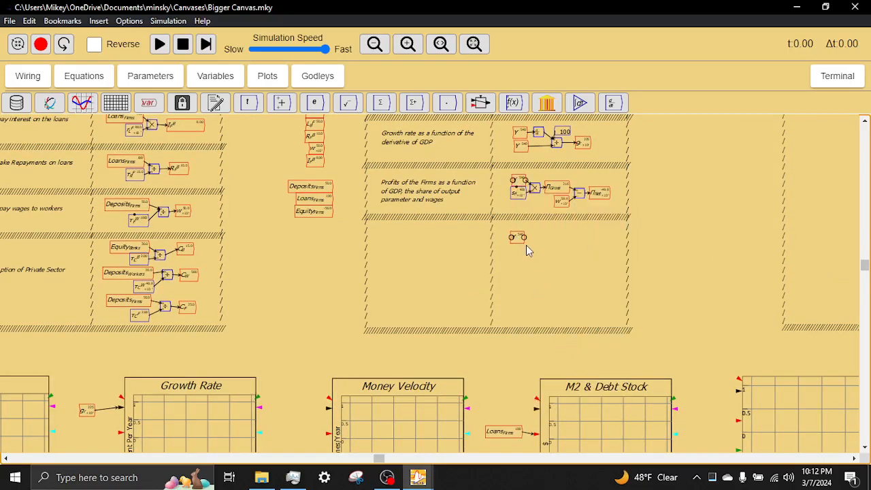
pyautogui.scroll(5, 527, 245)
pyautogui.press('/')
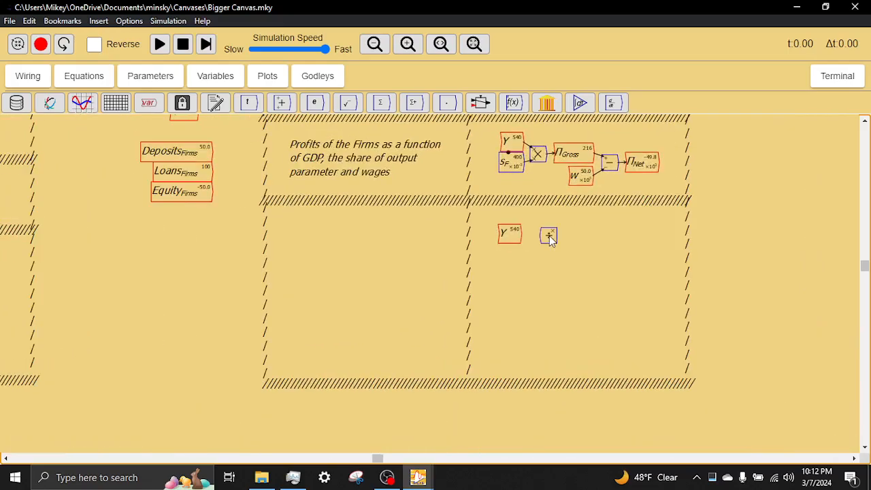
pyautogui.rightClick(547, 235)
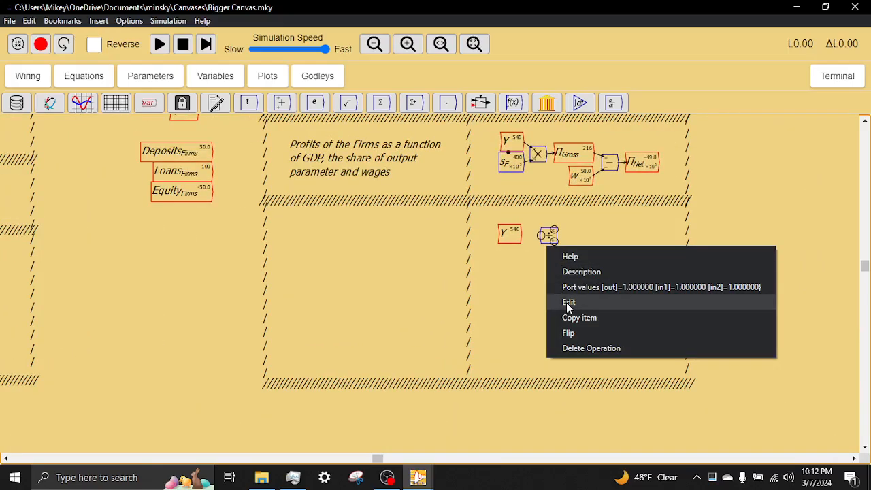
pyautogui.click(575, 333)
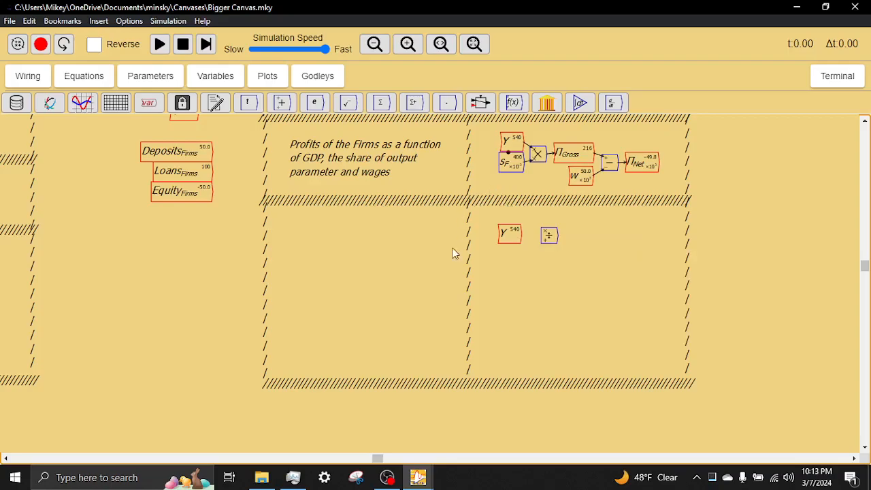
# Copy Loans_Firms from the firm stock variables into the new equation row and move Y beneath it
pyautogui.rightClick(182, 176)
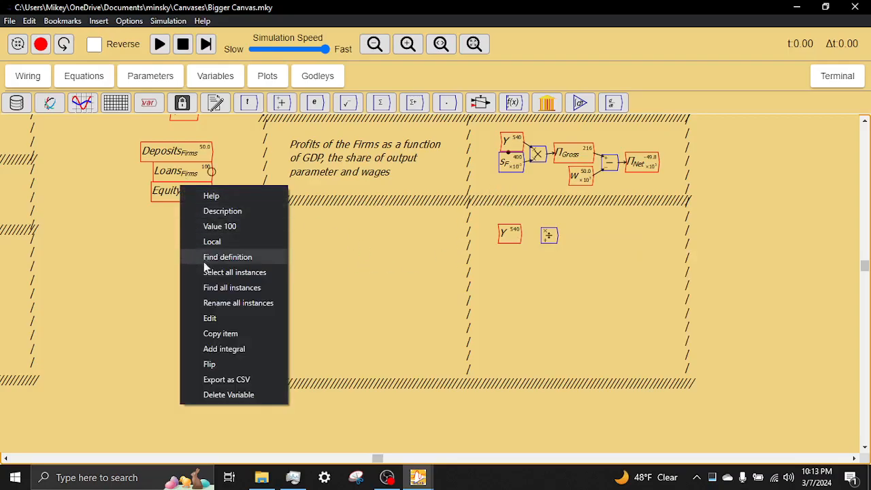
pyautogui.click(228, 334)
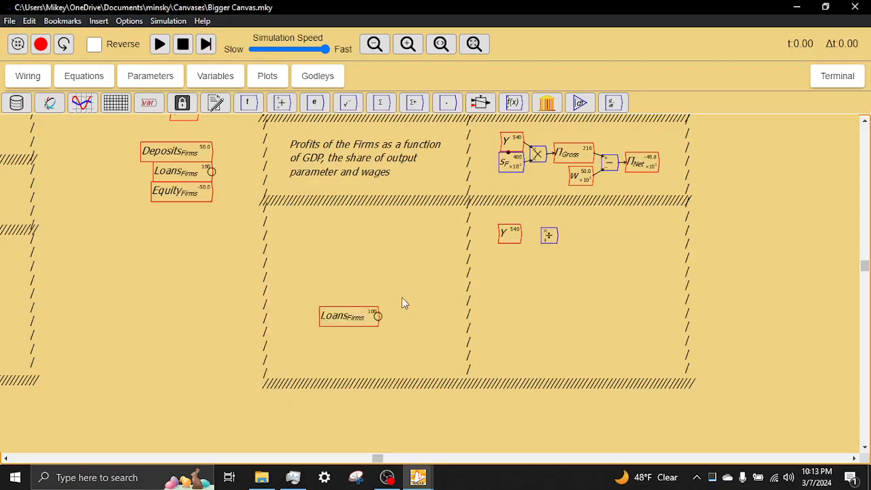
pyautogui.click(526, 285)
pyautogui.moveTo(516, 282); pyautogui.dragTo(511, 271)
pyautogui.moveTo(523, 236)
pyautogui.moveTo(509, 234); pyautogui.dragTo(525, 305)
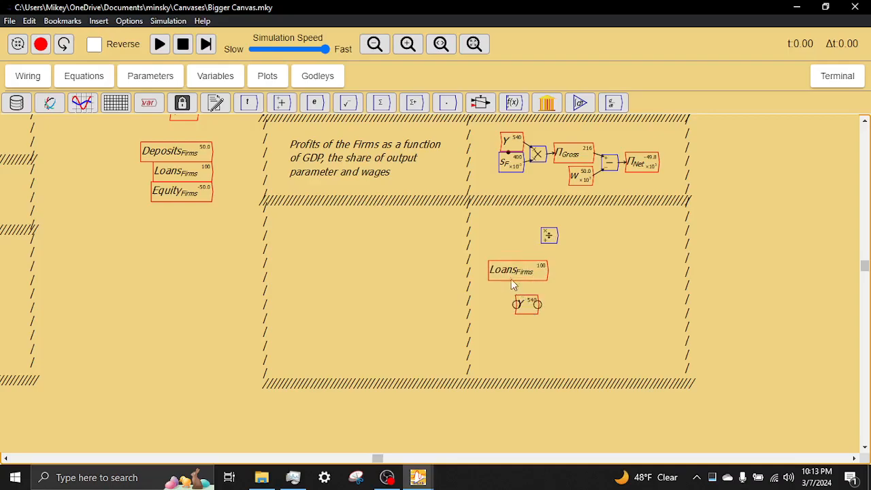
# Wire Loans_Firms into the division operator's numerator and Y into its denominator, arranging the three items compactly
pyautogui.moveTo(559, 236); pyautogui.dragTo(552, 255)
pyautogui.moveTo(569, 284); pyautogui.dragTo(564, 279)
pyautogui.moveTo(522, 271); pyautogui.dragTo(526, 274)
pyautogui.moveTo(526, 305); pyautogui.dragTo(535, 300)
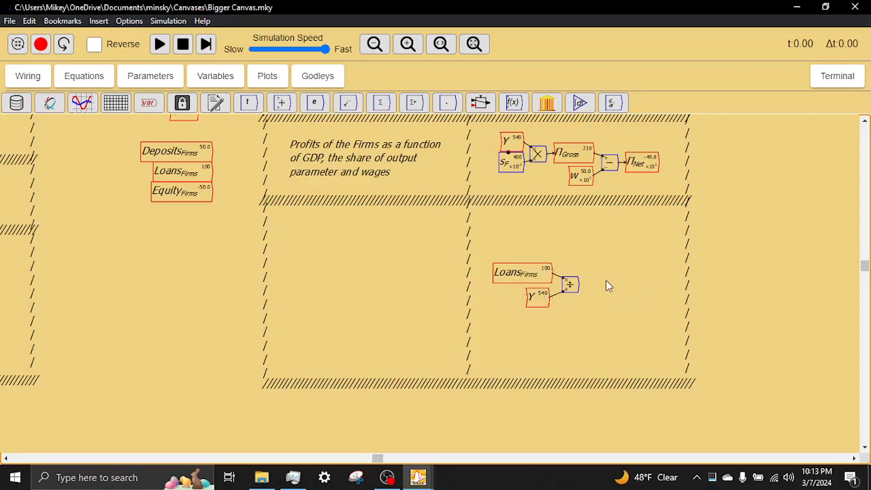
# Create a flow variable named "d_r", wire the division result into it, and move the whole equation up under the divider
pyautogui.write('d_r')
pyautogui.press('Return')
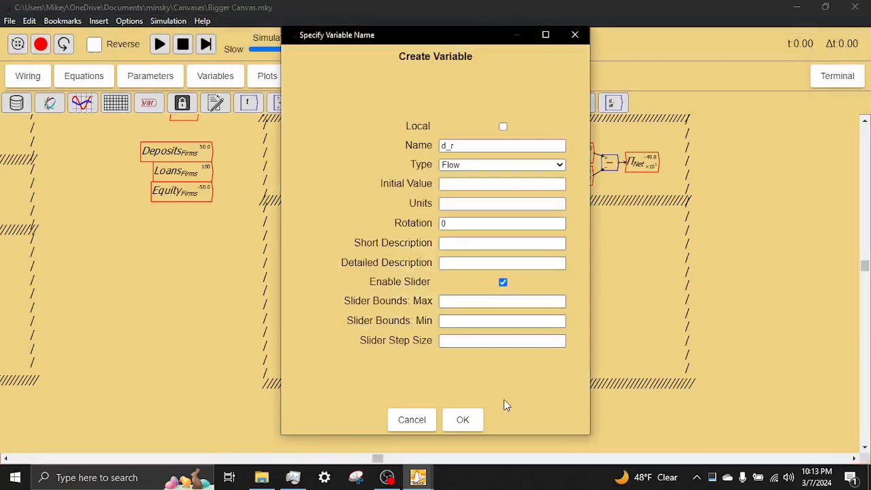
pyautogui.click(460, 418)
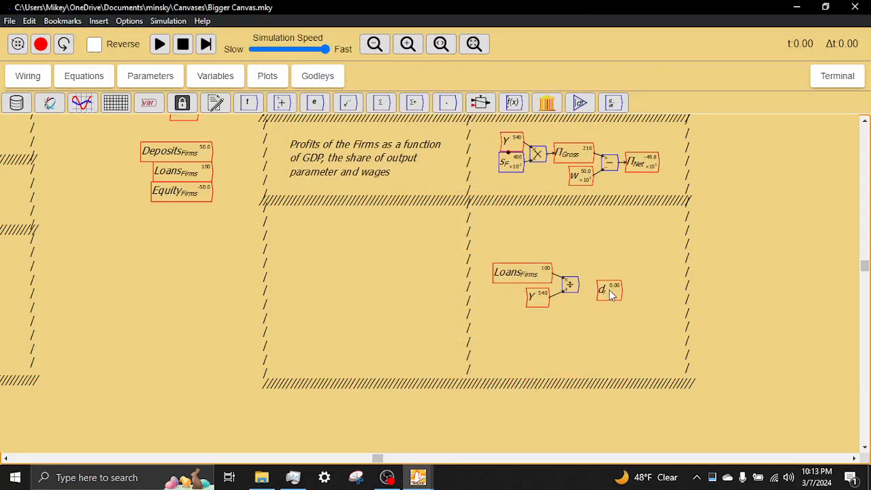
pyautogui.moveTo(577, 287); pyautogui.dragTo(607, 293)
pyautogui.moveTo(500, 244)
pyautogui.mouseDown()
pyautogui.moveTo(573, 311)
pyautogui.moveTo(527, 259)
pyautogui.moveTo(544, 220)
pyautogui.mouseUp()
# Copy the firm profits note into the new row, change its text to "Debt to GDP ratio" and align it with the equation
pyautogui.rightClick(348, 164)
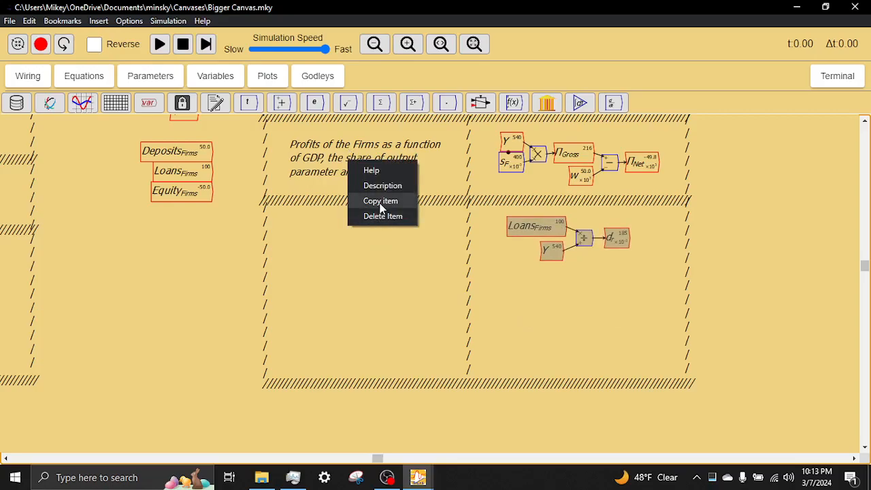
pyautogui.click(379, 201)
pyautogui.click(375, 247)
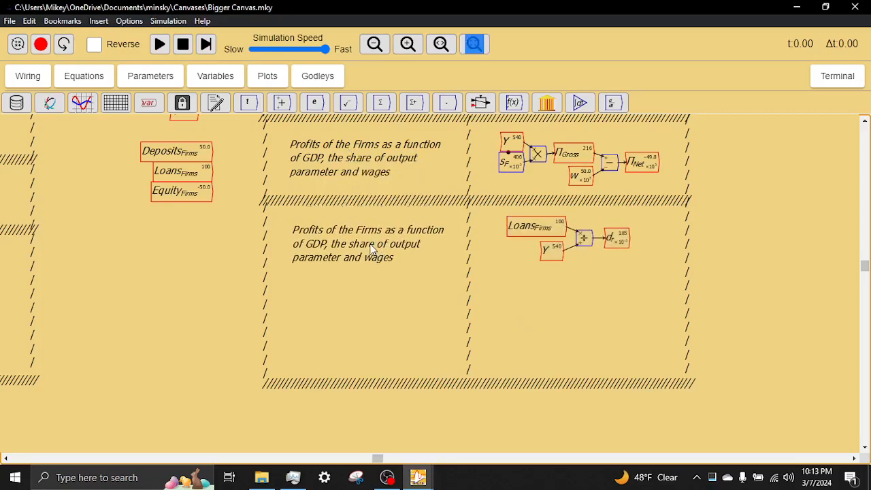
pyautogui.doubleClick(371, 249)
pyautogui.hotkey('ctrl', 'a')
pyautogui.press('BackSpace')
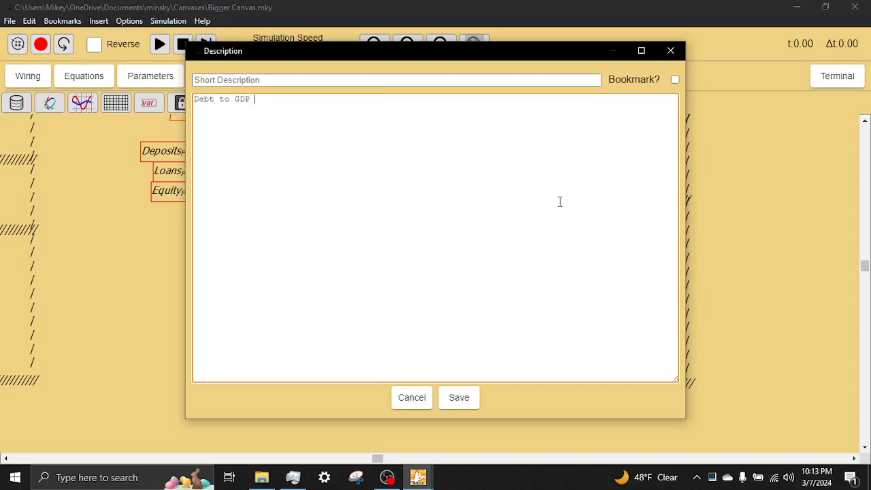
pyautogui.click(465, 404)
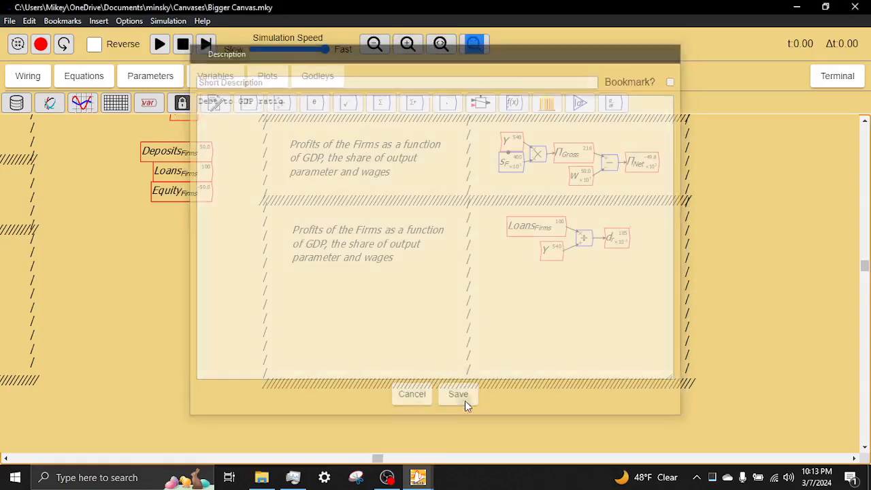
pyautogui.moveTo(380, 249); pyautogui.dragTo(380, 240)
# Place a copy of the horizontal divider line beneath the debt to GDP ratio row
pyautogui.rightClick(386, 219)
pyautogui.click(410, 260)
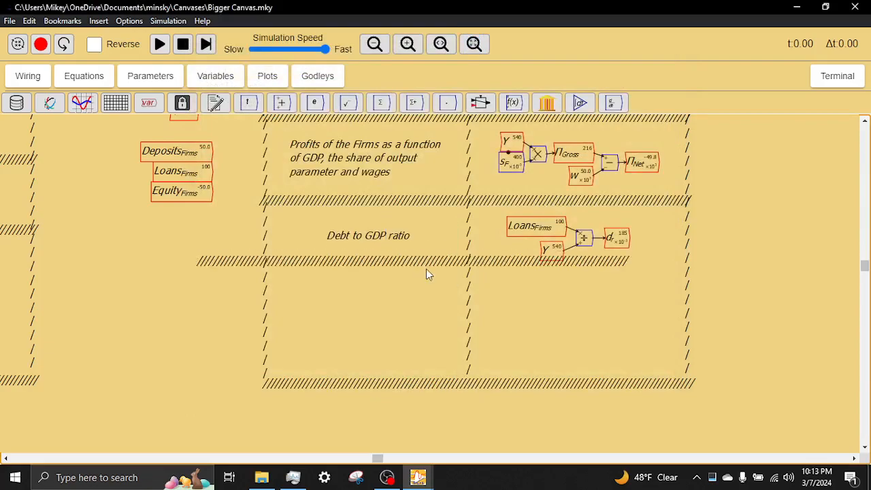
pyautogui.click(469, 268)
pyautogui.moveTo(246, 335); pyautogui.dragTo(529, 267)
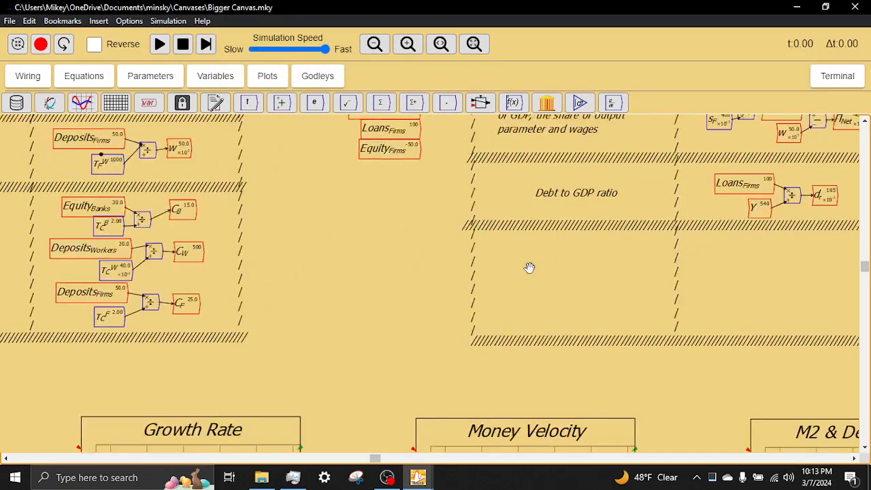
pyautogui.scroll(-6, 530, 269)
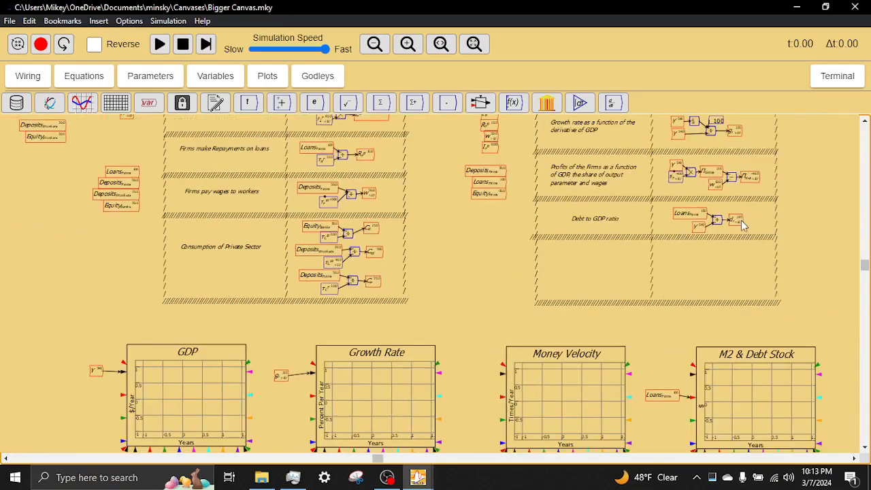
# Copy the d_r variable from its equation to the Debt to GDP Ratio plot and wire it into the plot's input
pyautogui.rightClick(739, 222)
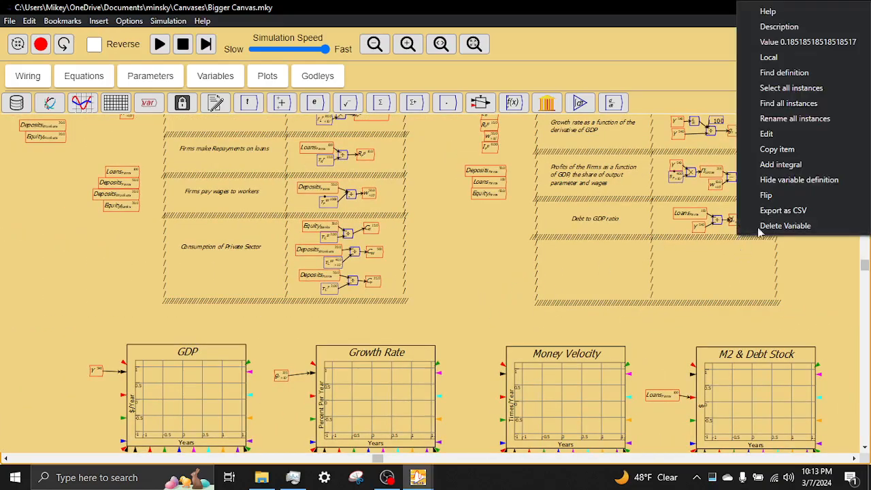
pyautogui.click(777, 149)
pyautogui.moveTo(287, 422); pyautogui.dragTo(445, 230)
pyautogui.moveTo(236, 218); pyautogui.dragTo(281, 325)
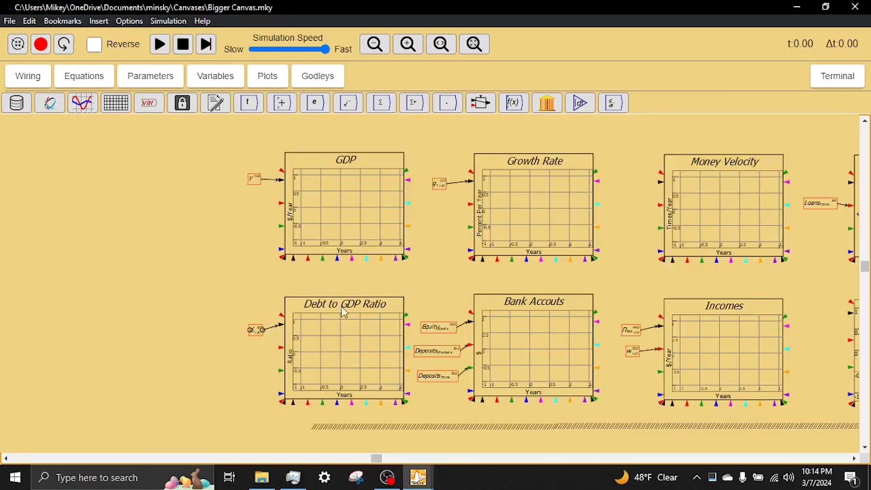
# Label the row beneath the debt to GDP ratio with the note "Money Supply as the sum of all deposit accounts"
pyautogui.moveTo(495, 277); pyautogui.dragTo(420, 317)
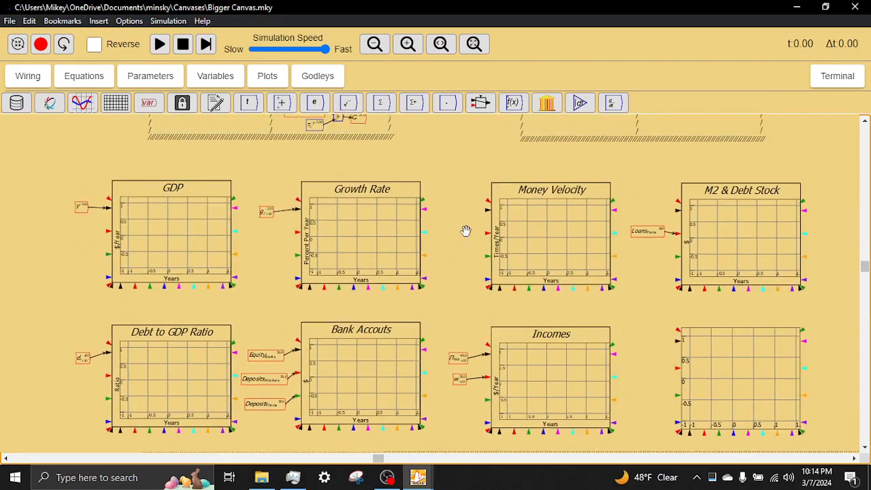
pyautogui.scroll(5, 469, 205)
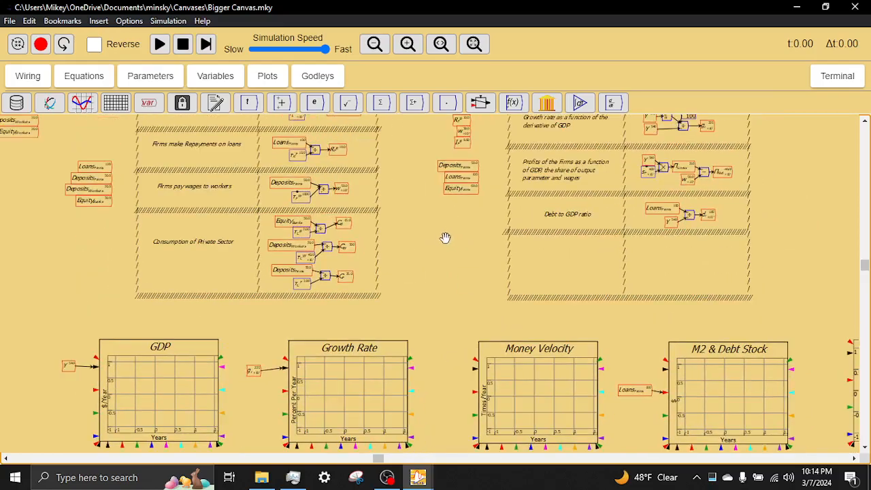
pyautogui.moveTo(428, 261); pyautogui.dragTo(385, 316)
pyautogui.scroll(3, 525, 247)
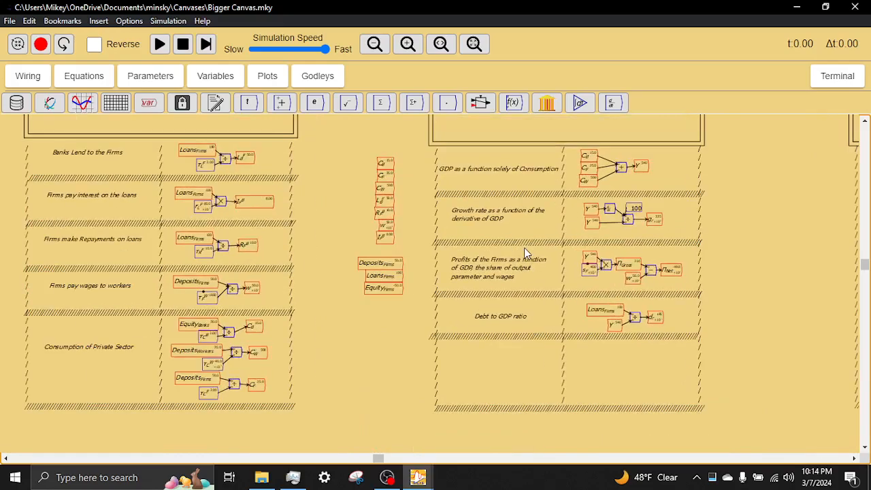
pyautogui.scroll(2, 525, 253)
pyautogui.moveTo(609, 206); pyautogui.dragTo(470, 279)
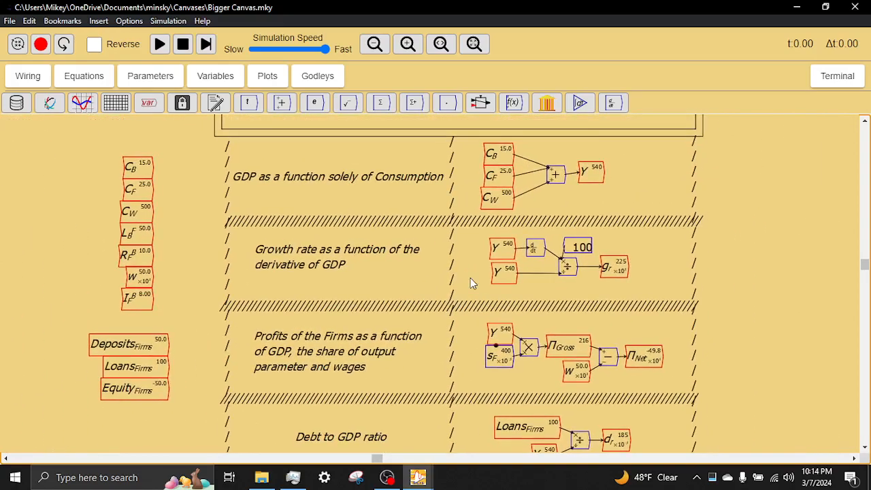
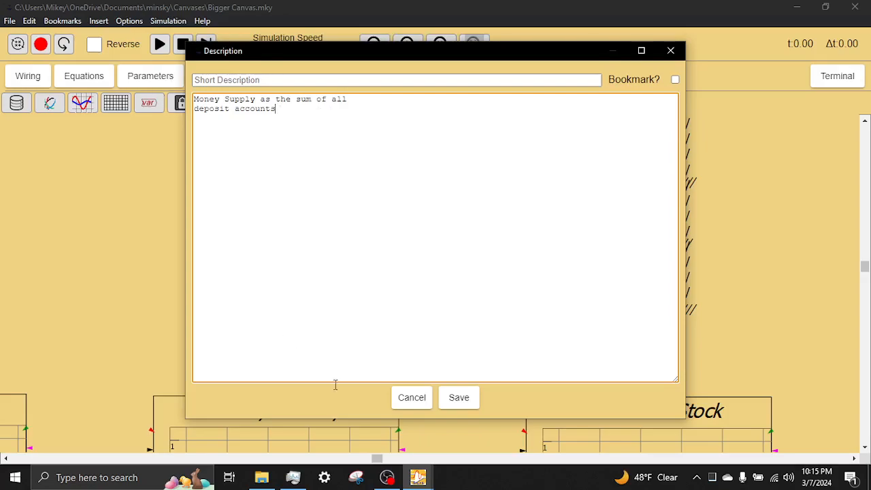
pyautogui.click(465, 400)
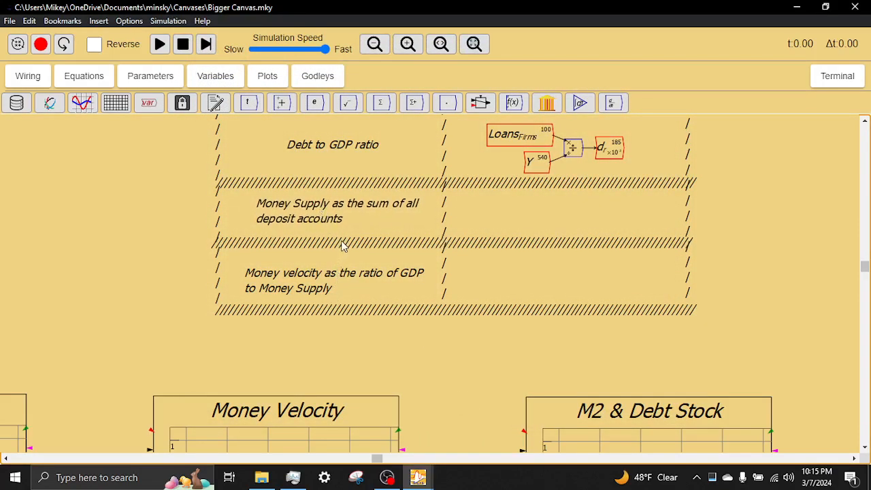
# Copy the Deposits_Firms and Deposits_Workers variables from the bank stock variables into the money supply row's equation cell
pyautogui.scroll(-3, 321, 257)
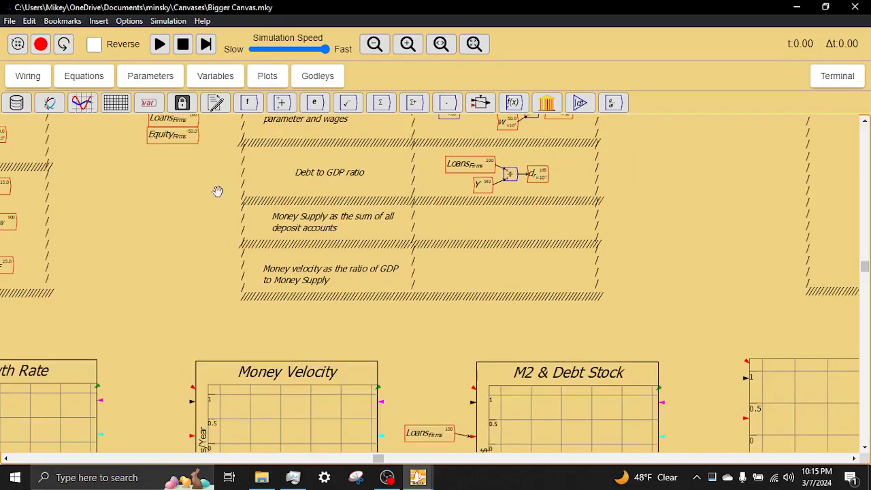
pyautogui.moveTo(220, 191); pyautogui.dragTo(312, 341)
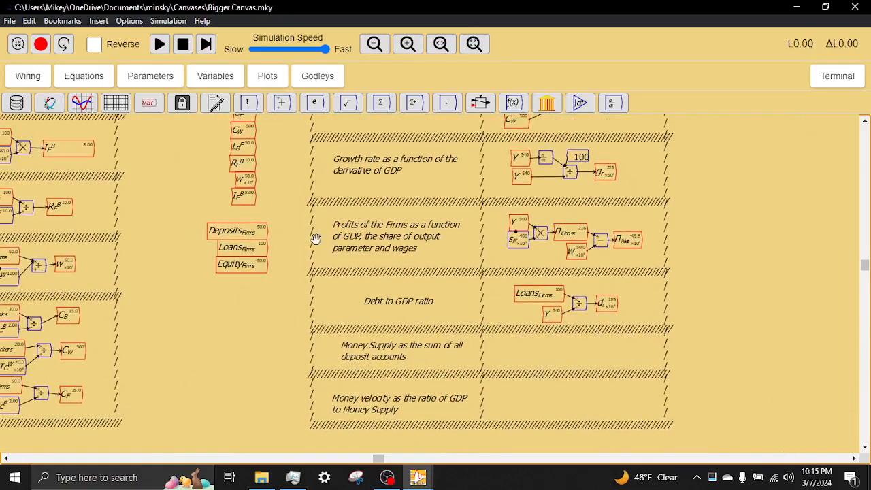
pyautogui.moveTo(315, 239); pyautogui.dragTo(661, 223)
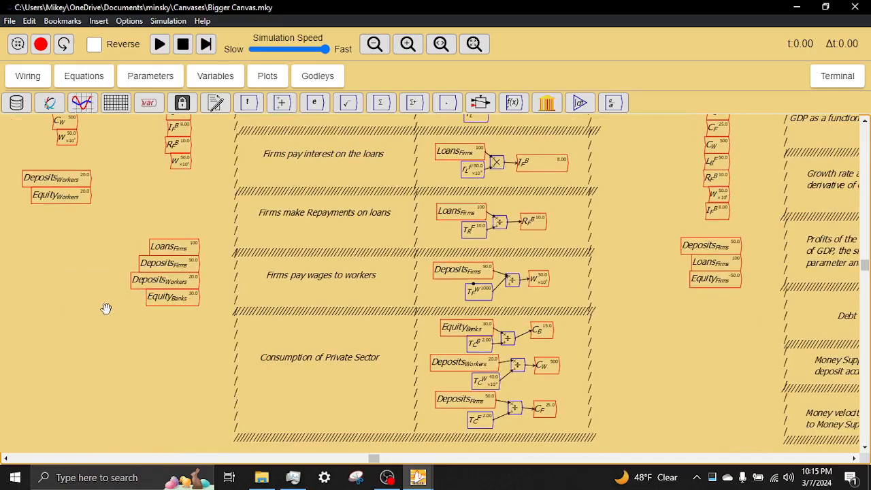
pyautogui.moveTo(143, 331); pyautogui.dragTo(175, 281)
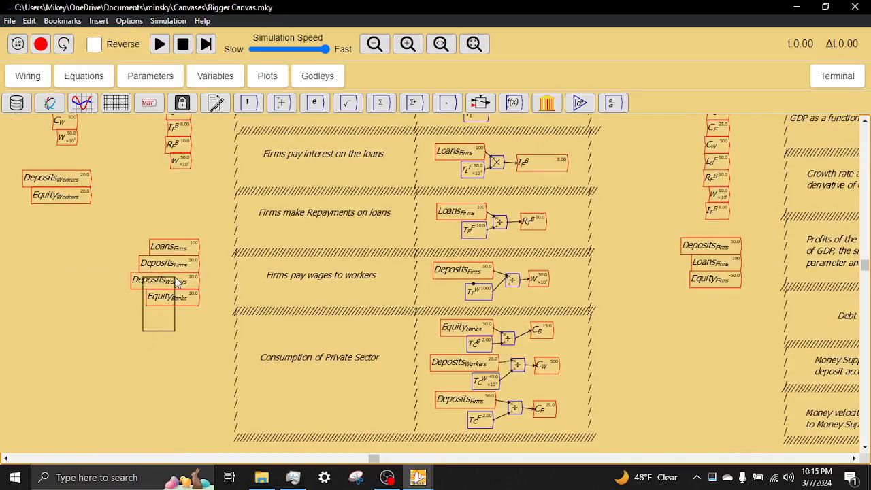
pyautogui.click(101, 311)
pyautogui.moveTo(124, 262); pyautogui.dragTo(169, 285)
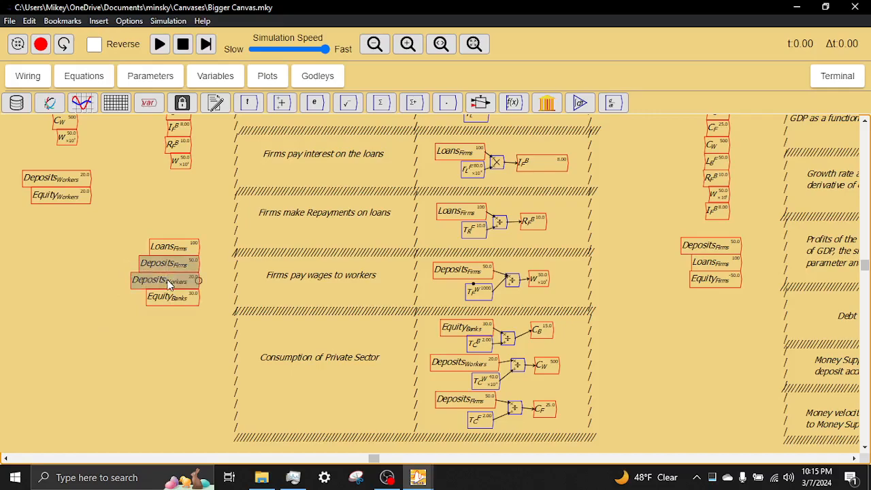
pyautogui.moveTo(644, 343); pyautogui.dragTo(262, 290)
pyautogui.moveTo(689, 274); pyautogui.dragTo(535, 280)
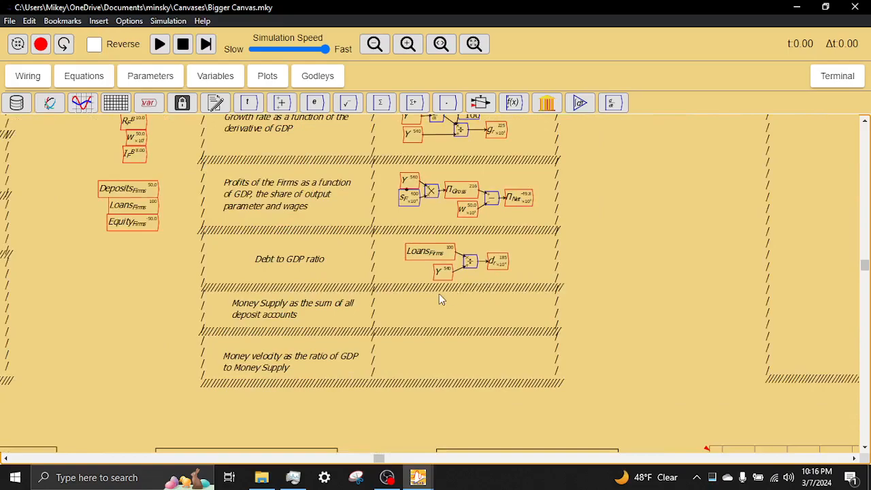
pyautogui.hotkey('ctrl', 'v')
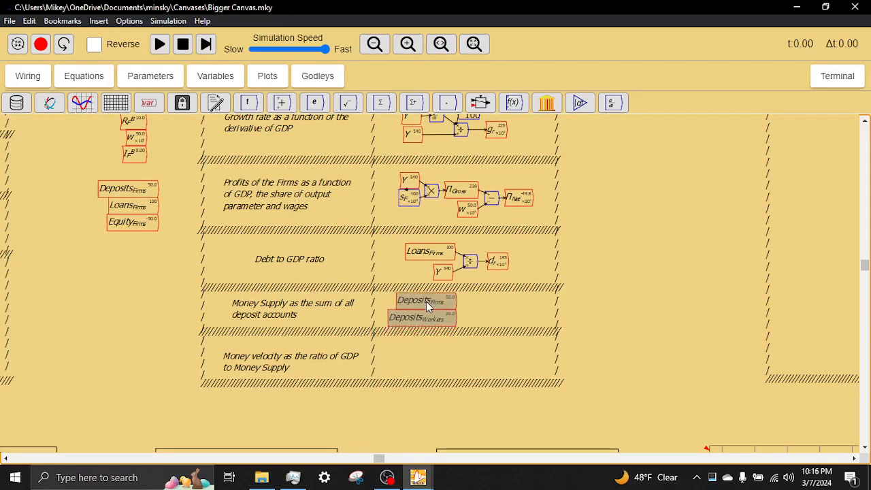
pyautogui.click(427, 300)
# Add an addition operator beside the two deposit variables and wire Deposits_Firms and Deposits_Workers into its inputs
pyautogui.scroll(5, 418, 338)
pyautogui.click(448, 317)
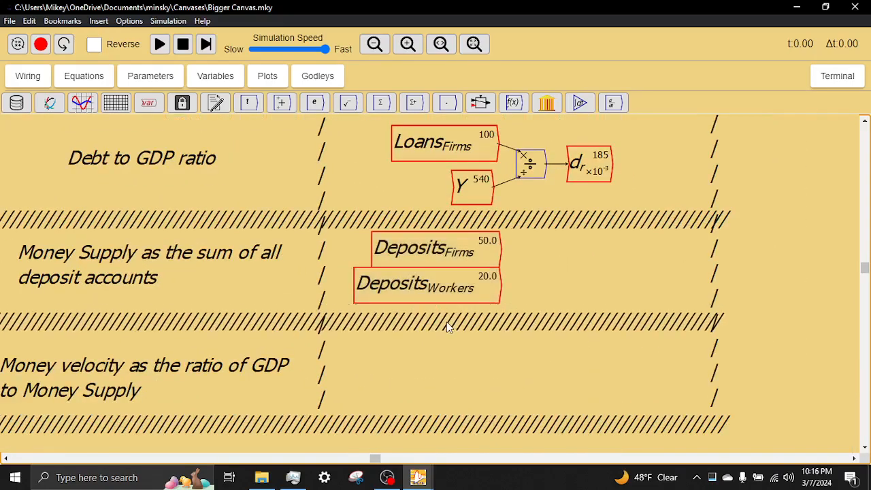
pyautogui.press('+')
pyautogui.click(540, 277)
pyautogui.moveTo(501, 248); pyautogui.dragTo(530, 256)
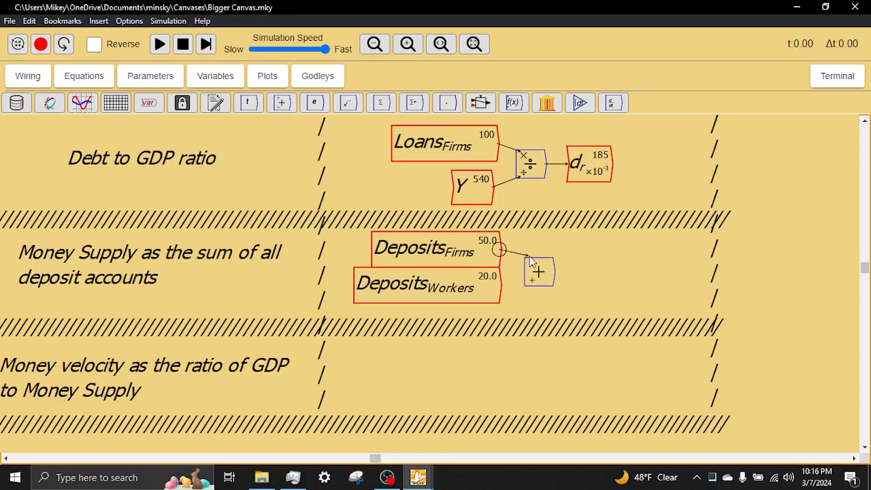
pyautogui.moveTo(500, 286); pyautogui.dragTo(529, 280)
pyautogui.scroll(-2, 535, 284)
pyautogui.moveTo(454, 280); pyautogui.dragTo(464, 260)
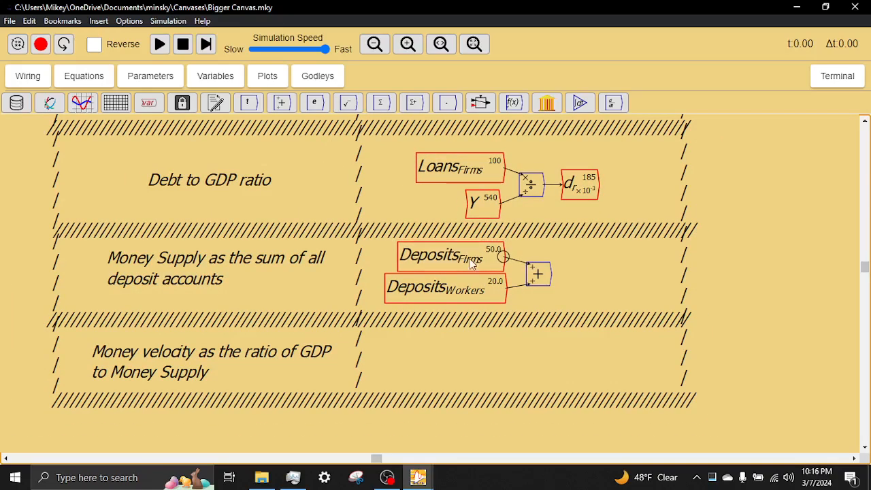
# Create a flow variable named "M2" in the money supply row and wire the sum of the deposits into it
pyautogui.write('M')
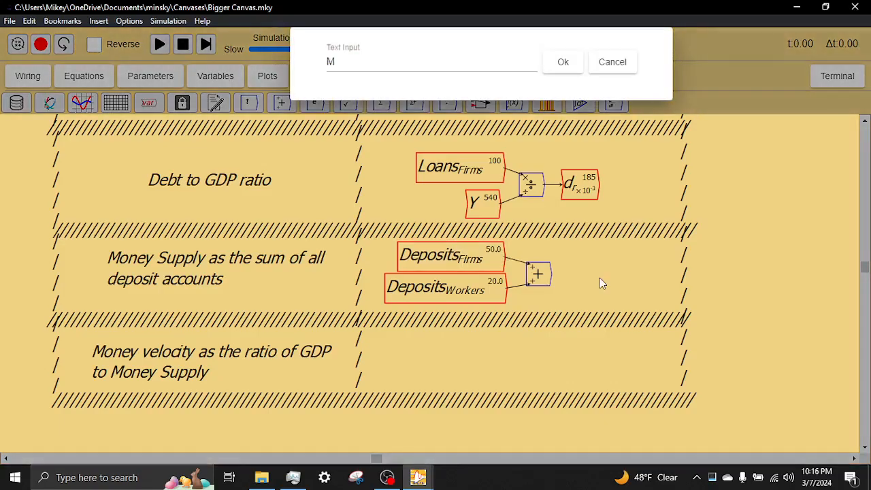
pyautogui.press('Escape')
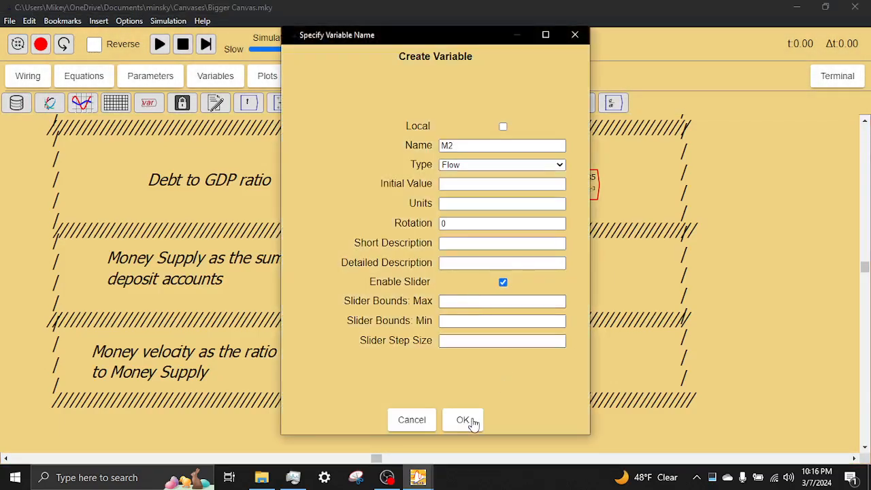
pyautogui.click(469, 419)
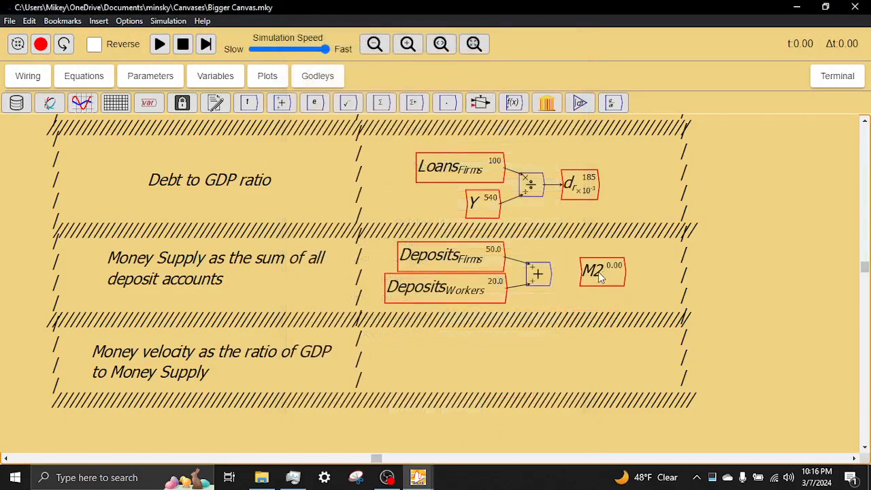
pyautogui.moveTo(551, 274); pyautogui.dragTo(579, 272)
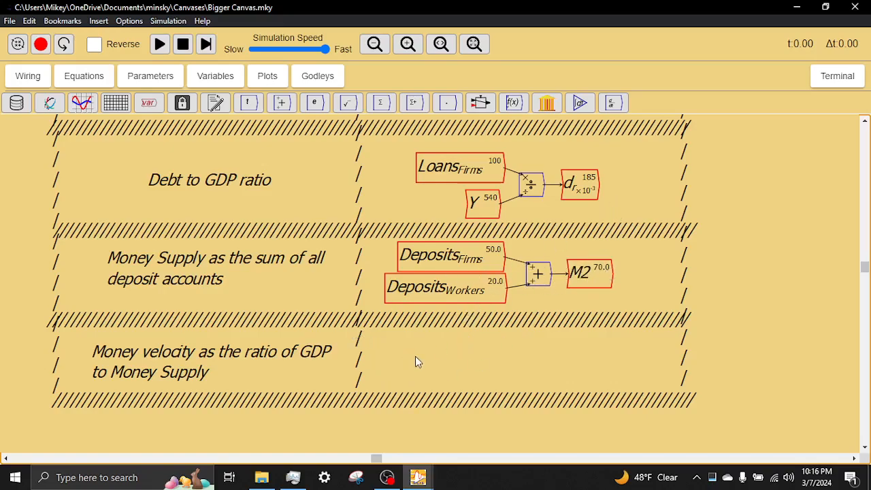
# Copy Y and M2 into the money velocity row and wire them into a new division operator's numerator and denominator
pyautogui.rightClick(485, 205)
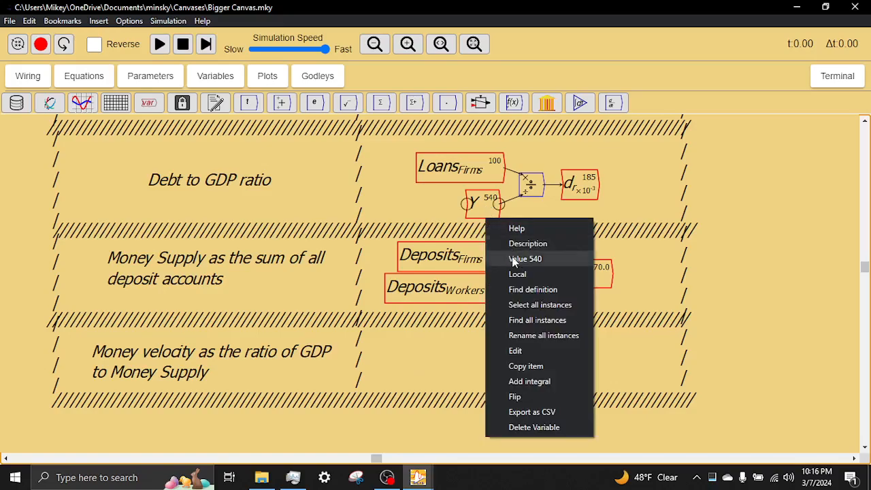
pyautogui.click(530, 366)
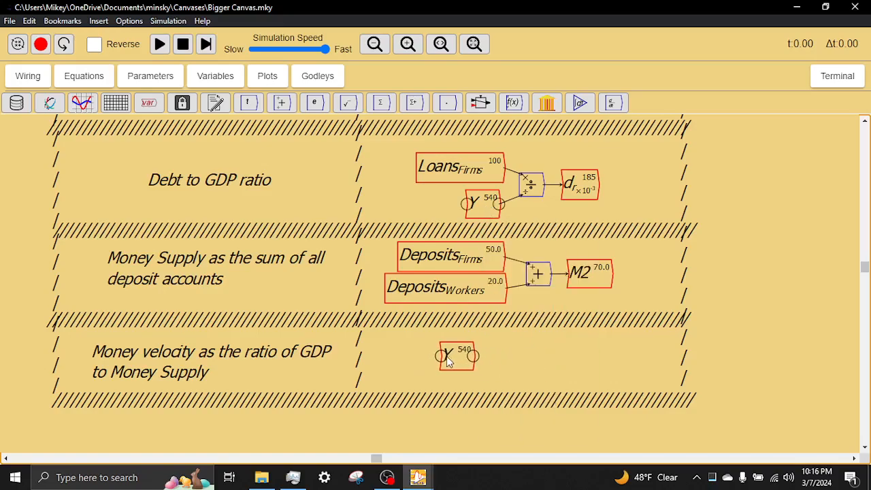
pyautogui.press('/')
pyautogui.click(476, 357)
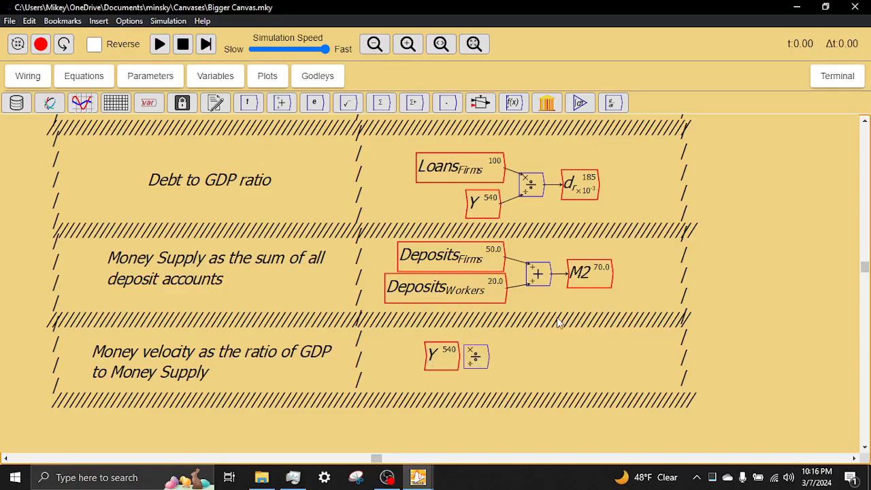
pyautogui.rightClick(593, 279)
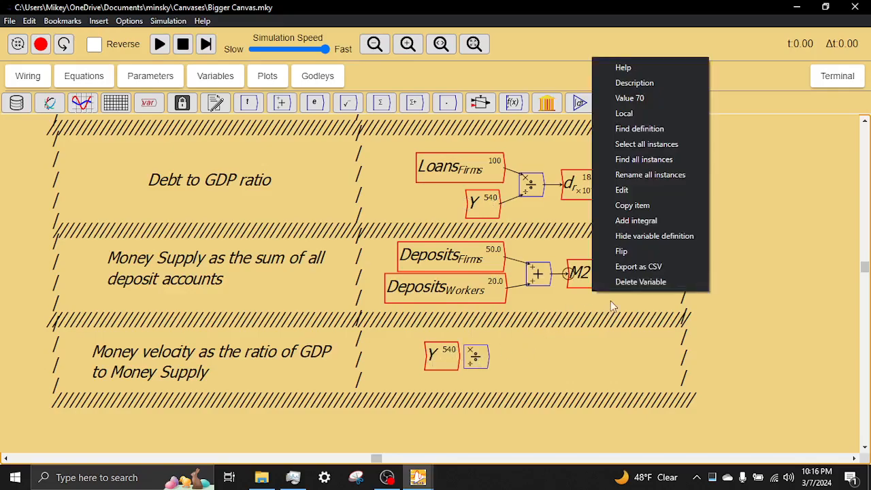
pyautogui.click(626, 205)
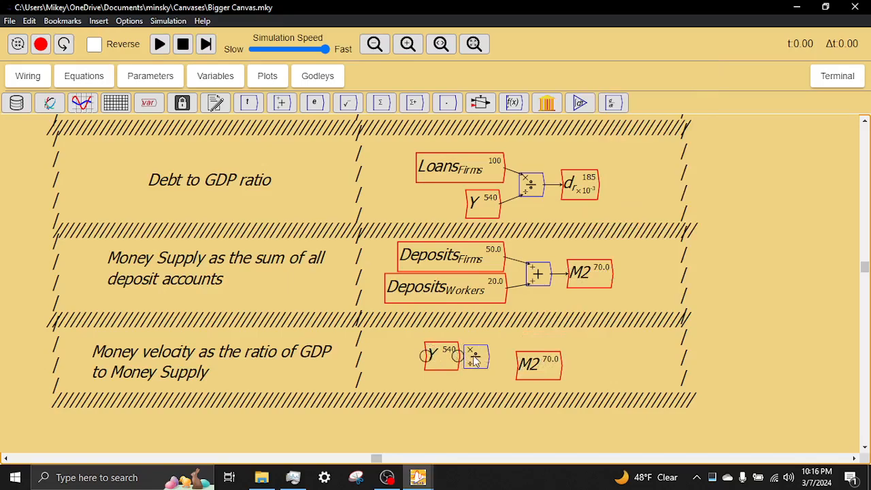
pyautogui.moveTo(474, 360)
pyautogui.mouseDown()
pyautogui.moveTo(446, 342)
pyautogui.moveTo(492, 360)
pyautogui.mouseUp()
pyautogui.moveTo(551, 374); pyautogui.dragTo(479, 367)
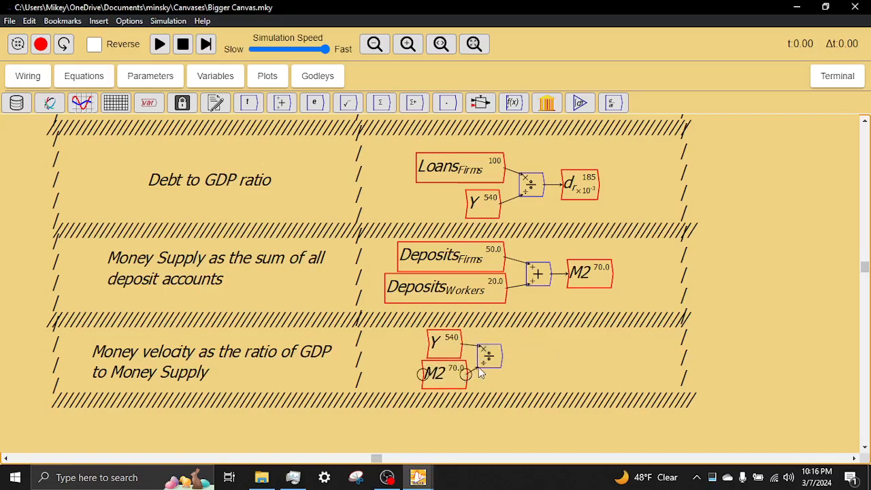
# Create a flow variable named "V" with the short description "Money Velocity" and wire the division result into it
pyautogui.write('V')
pyautogui.press('Return')
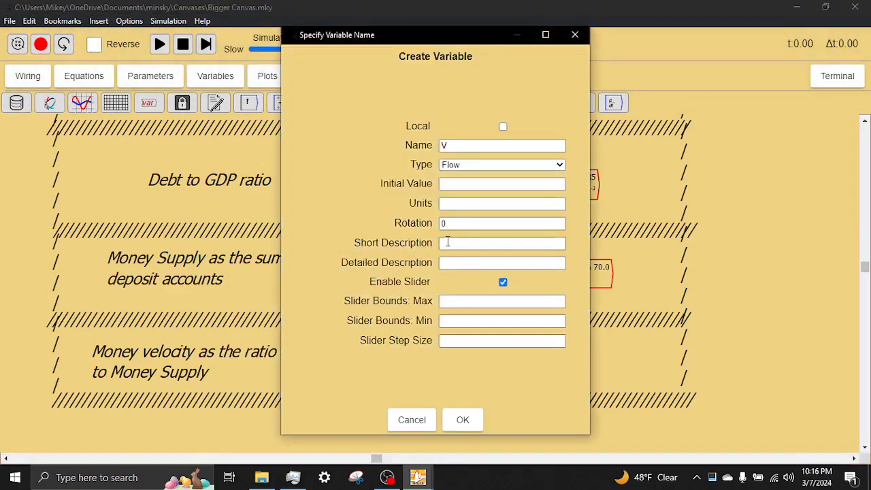
pyautogui.click(447, 242)
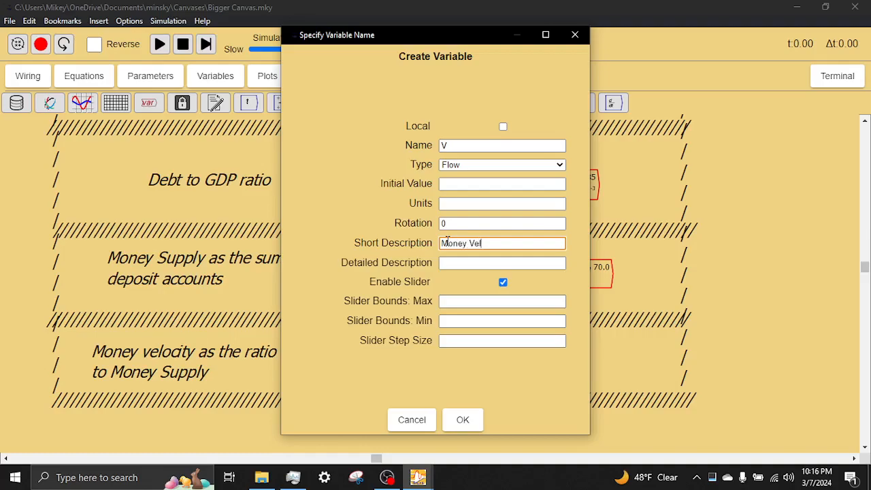
pyautogui.click(467, 419)
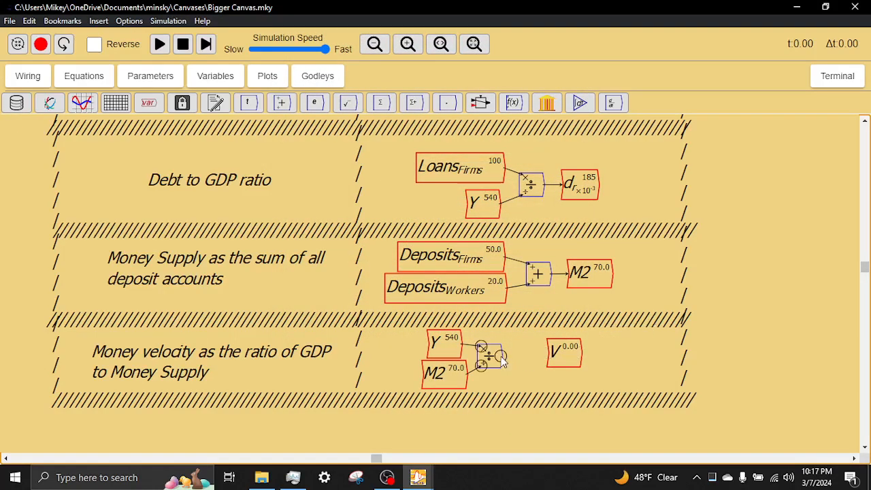
pyautogui.rightClick(561, 361)
# Copy the V variable from the money velocity equation and paste it beside the Money Velocity plot's inputs
pyautogui.click(535, 380)
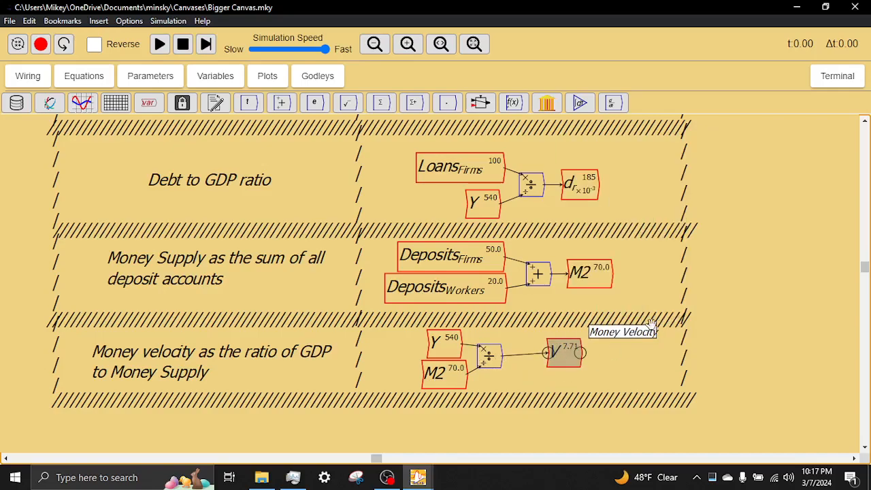
pyautogui.scroll(-1, 636, 332)
pyautogui.scroll(-1, 636, 332)
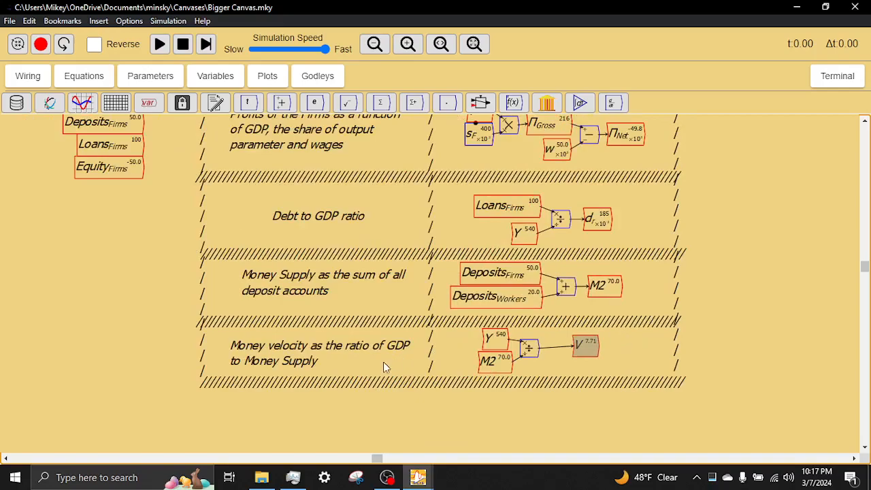
pyautogui.scroll(-5, 243, 405)
pyautogui.hscroll(-5, 243, 405)
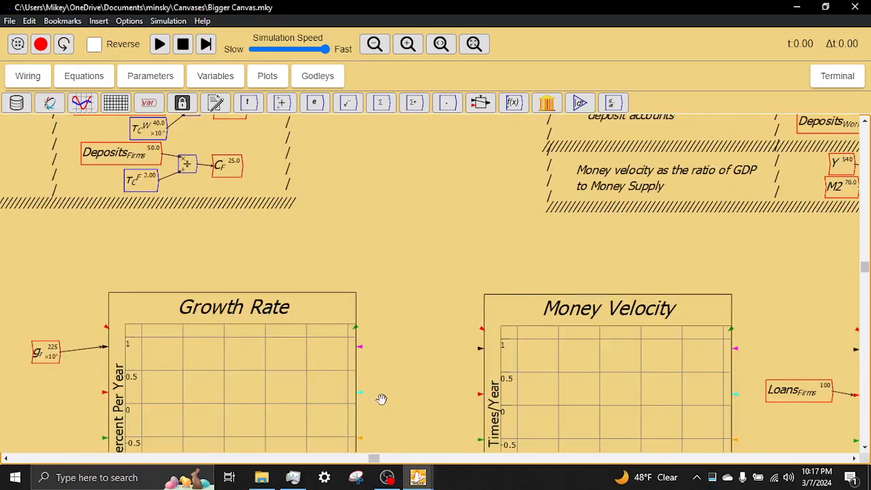
pyautogui.scroll(-3, 382, 400)
pyautogui.hscroll(-3, 382, 400)
pyautogui.hotkey('ctrl', 'v')
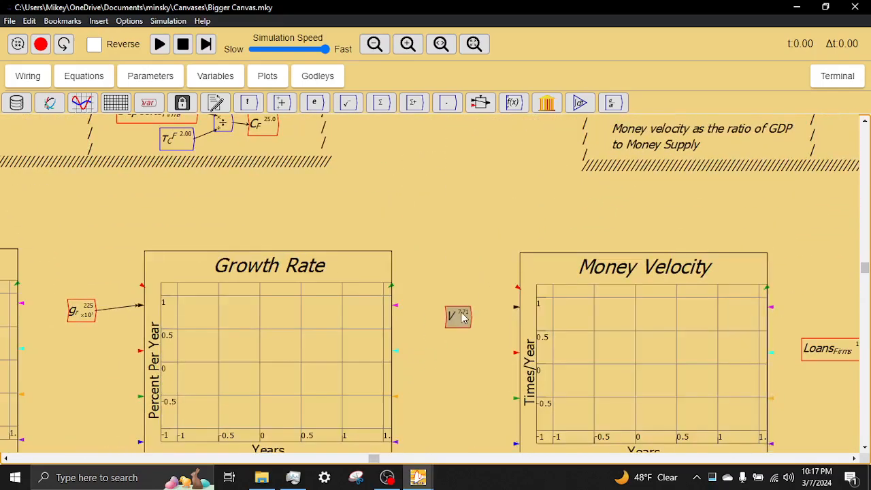
# Wire the pasted V variable into the Money Velocity plot's upper y-axis input
pyautogui.click(466, 312)
pyautogui.moveTo(473, 312); pyautogui.dragTo(517, 307)
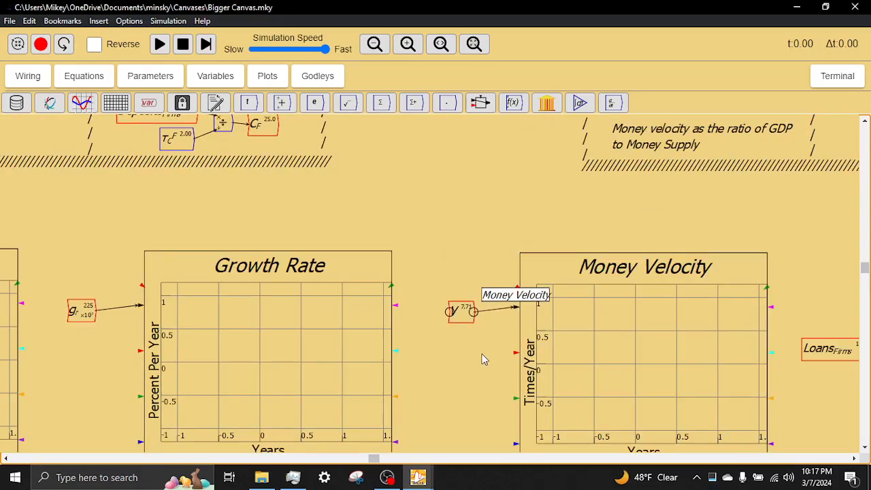
pyautogui.scroll(-5, 482, 360)
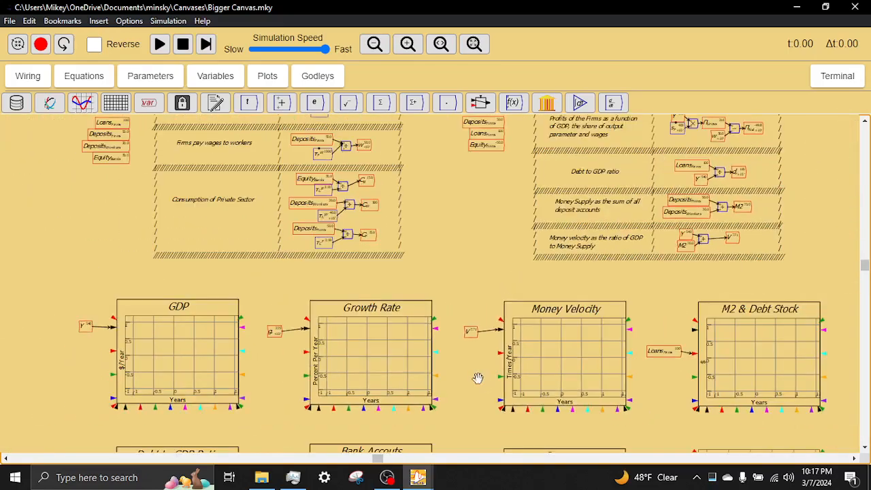
pyautogui.moveTo(478, 378); pyautogui.dragTo(511, 220)
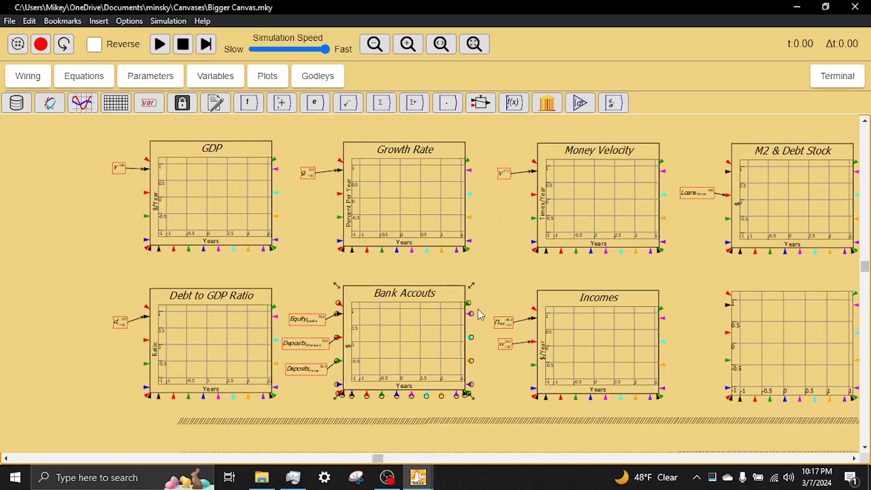
# Save a copy of the model in the Canvases folder under the file name "Youtube Model"
pyautogui.click(9, 21)
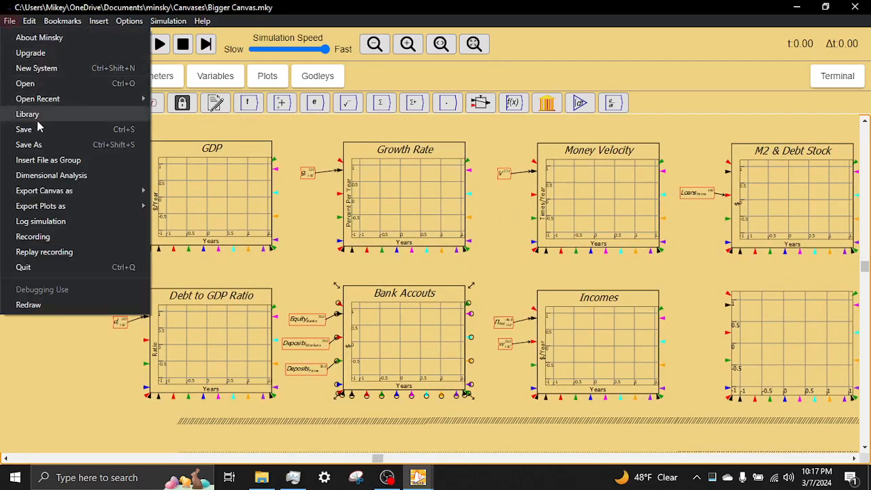
pyautogui.click(49, 142)
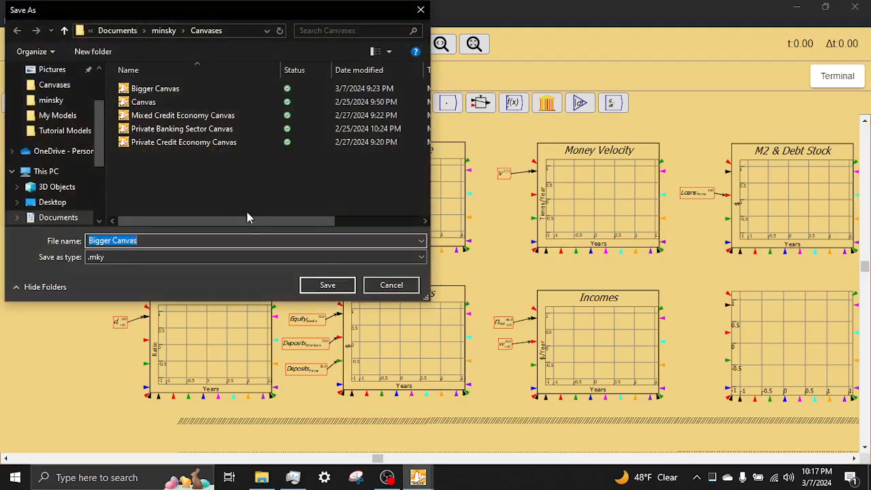
pyautogui.write('Youtube Model')
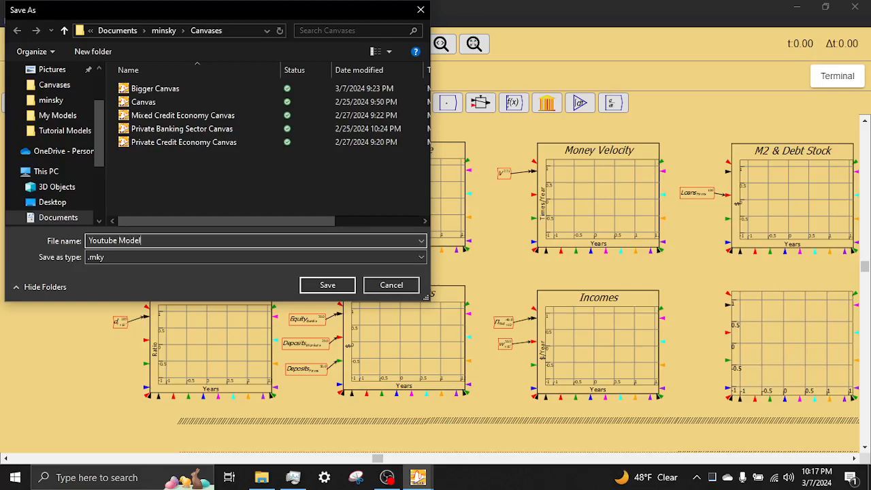
pyautogui.click(337, 286)
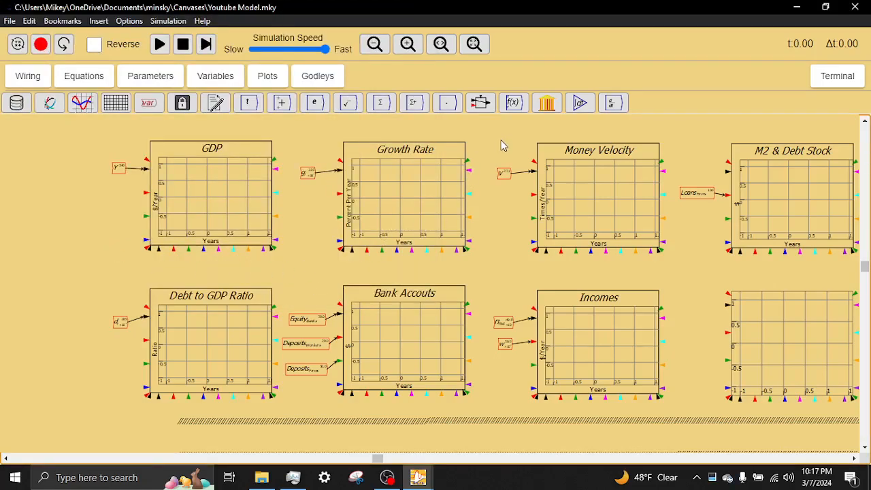
# Look over the equation tables and the wired plots to check the model's definitions and connections
pyautogui.scroll(3, 474, 207)
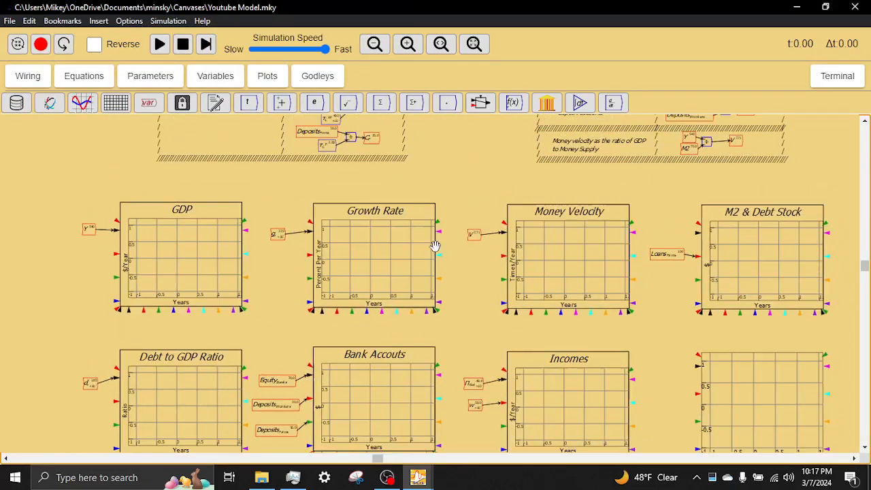
pyautogui.scroll(3, 414, 210)
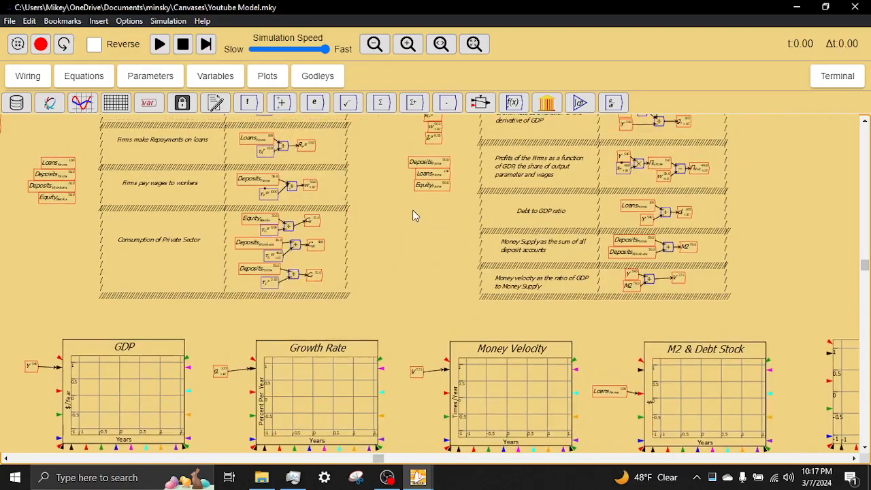
pyautogui.scroll(1, 412, 210)
pyautogui.scroll(-1, 724, 165)
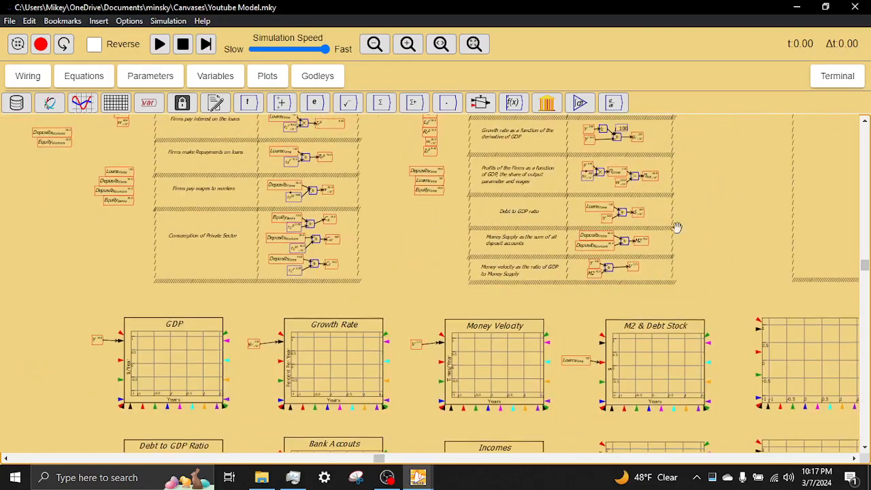
pyautogui.moveTo(669, 241); pyautogui.dragTo(627, 311)
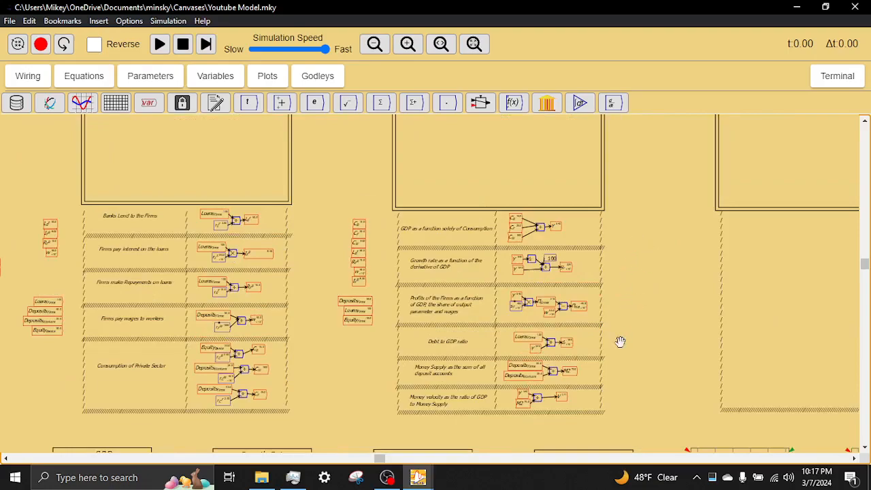
pyautogui.moveTo(406, 425); pyautogui.dragTo(516, 199)
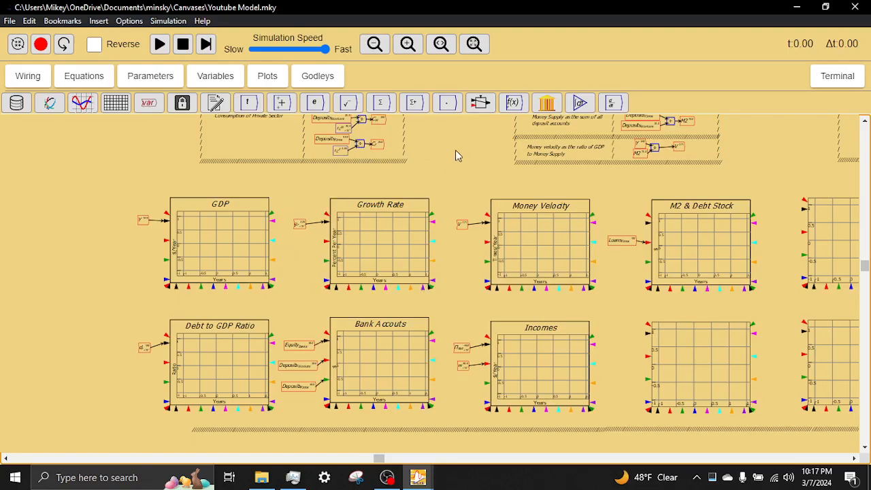
pyautogui.moveTo(458, 142); pyautogui.dragTo(469, 249)
pyautogui.moveTo(460, 155); pyautogui.dragTo(495, 319)
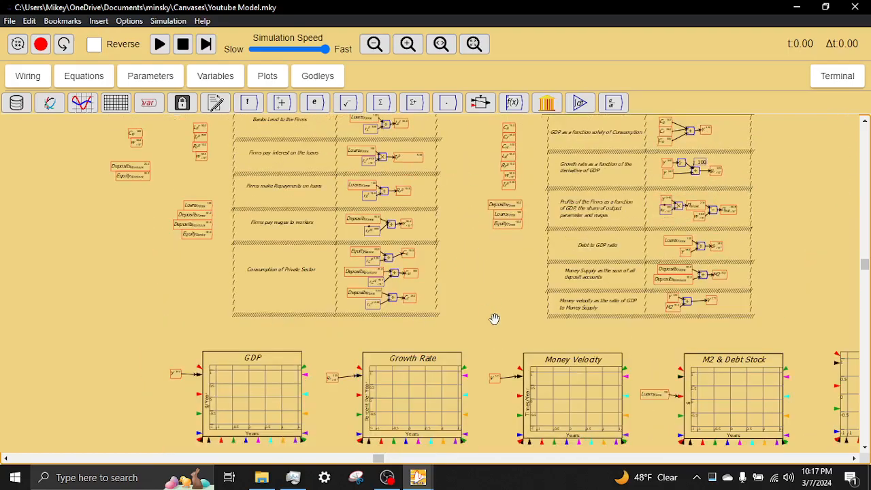
pyautogui.moveTo(481, 250)
pyautogui.mouseDown()
pyautogui.moveTo(475, 286)
pyautogui.moveTo(478, 267)
pyautogui.mouseUp()
# Copy the workers' and firms' consumption time parameters and stack them in the empty space beside the private sector consumption row
pyautogui.scroll(1, 374, 356)
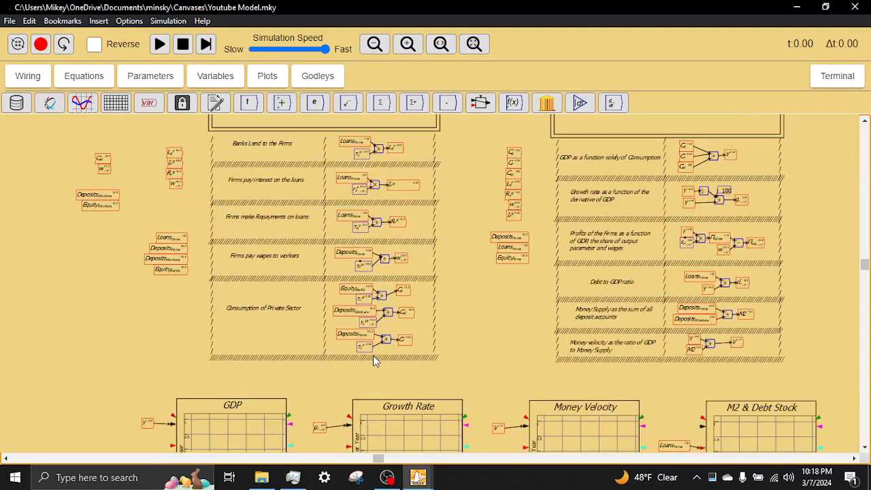
pyautogui.scroll(2, 373, 356)
pyautogui.scroll(6, 372, 355)
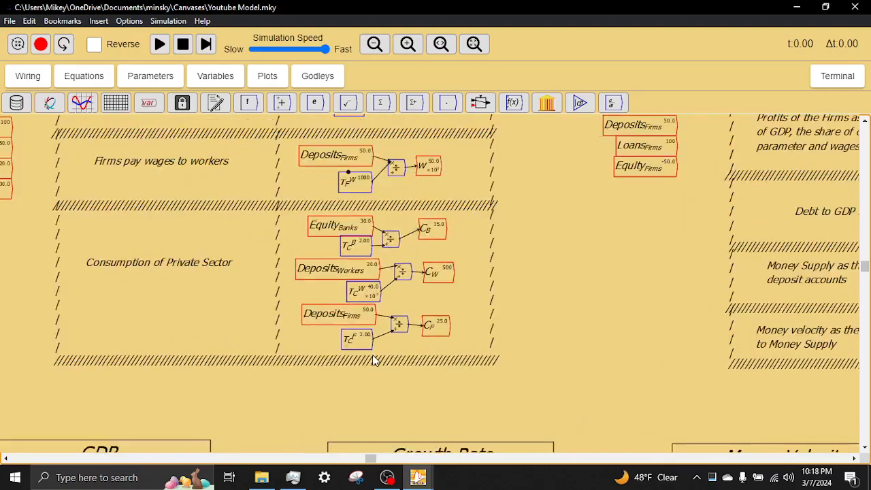
pyautogui.moveTo(300, 338); pyautogui.dragTo(353, 350)
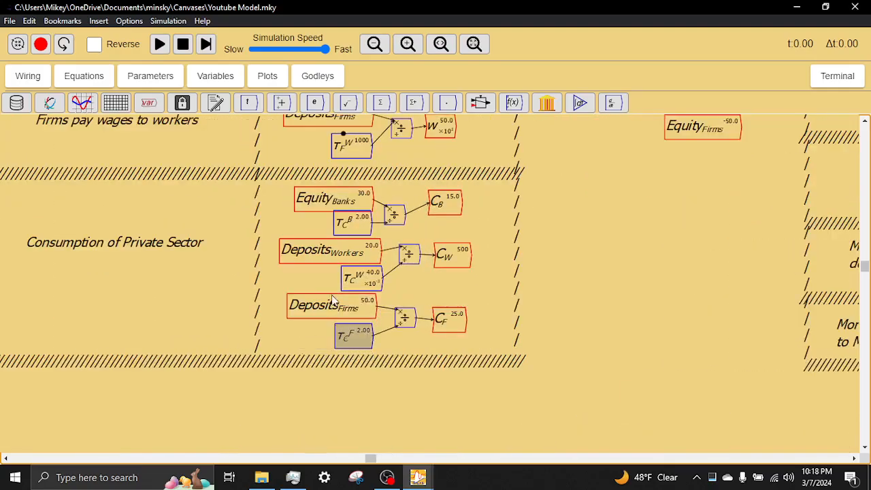
pyautogui.click(355, 282)
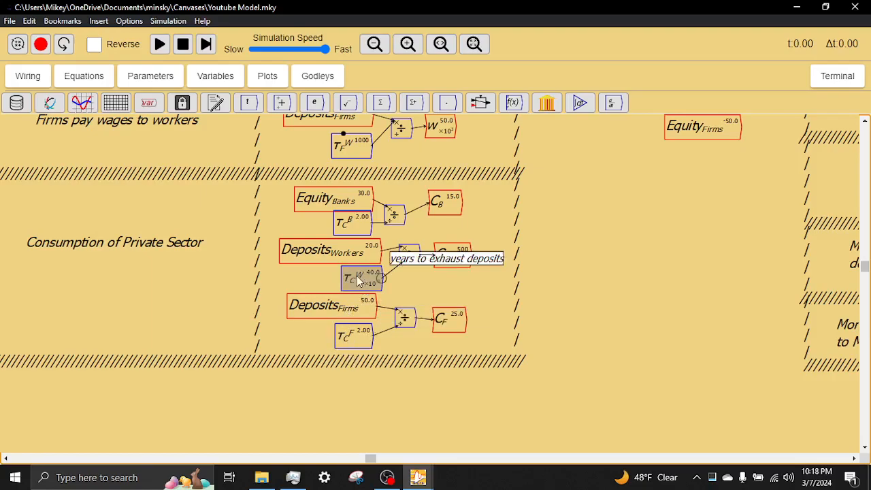
pyautogui.hotkey('ctrl', 'v')
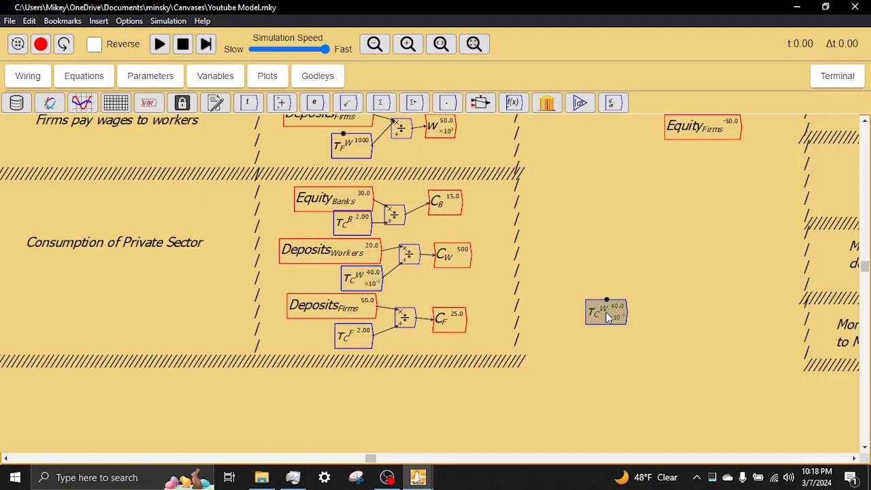
pyautogui.click(606, 313)
pyautogui.click(346, 341)
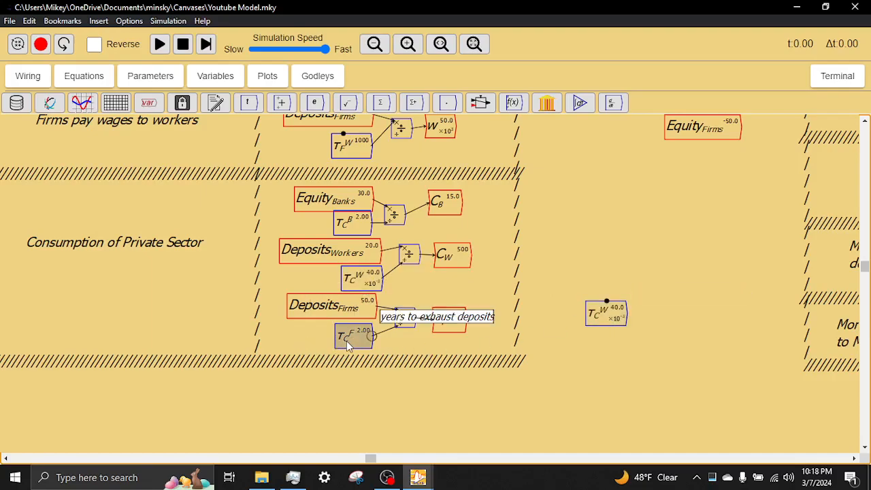
pyautogui.hotkey('ctrl', 'c')
pyautogui.hotkey('ctrl', 'v')
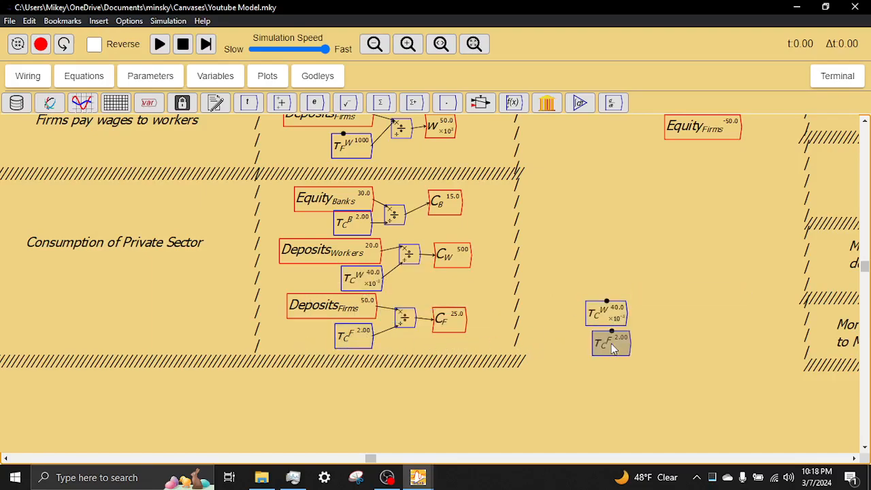
# Copy the banks' consumption time parameter and the firms' wage payment parameter and place them above the stacked consumption parameters
pyautogui.click(344, 223)
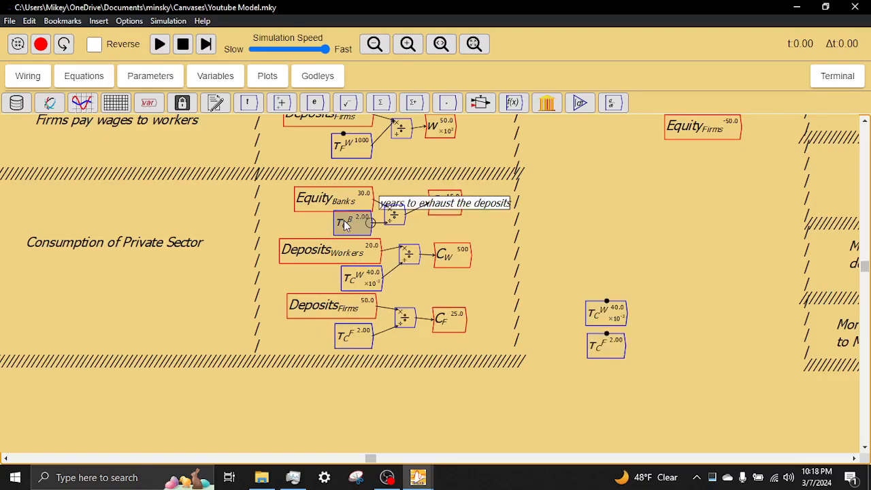
pyautogui.hotkey('ctrl', 'c')
pyautogui.hotkey('ctrl', 'v')
pyautogui.click(605, 279)
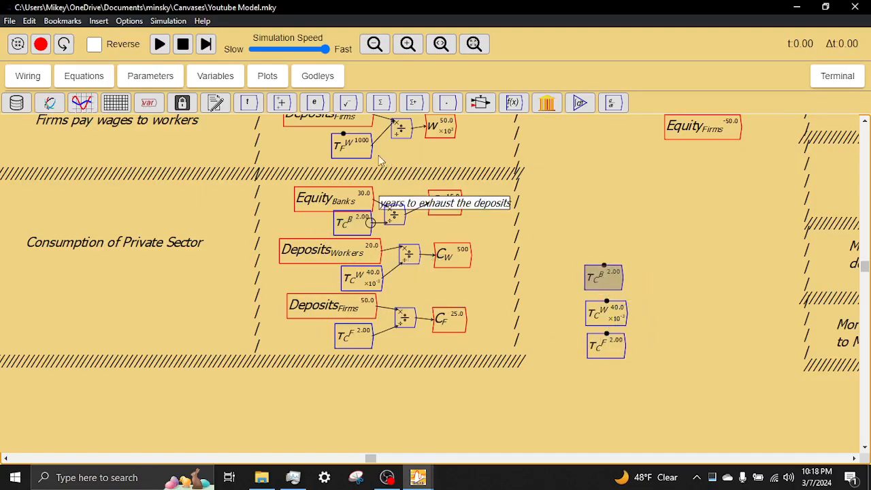
pyautogui.click(346, 154)
pyautogui.hotkey('ctrl', 'c')
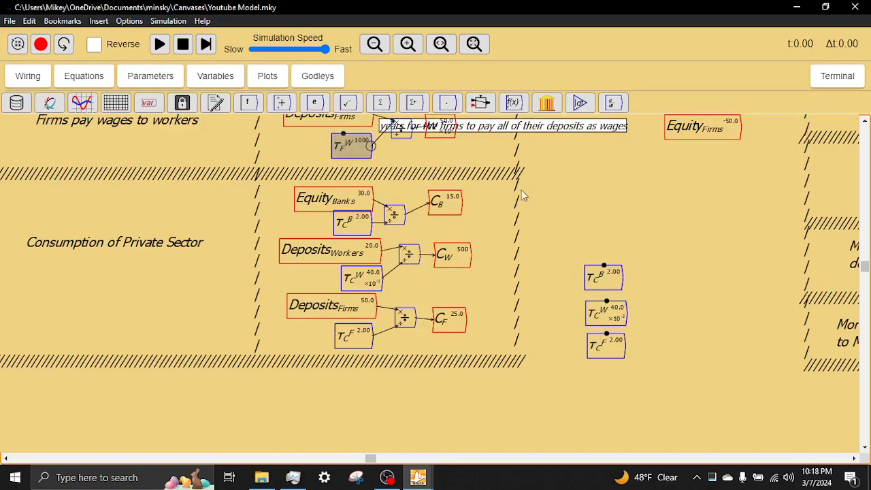
pyautogui.hotkey('ctrl', 'v')
pyautogui.click(585, 228)
# Copy the loan interest rate and loan repayment time parameters and place them at the top of the parameter stack
pyautogui.scroll(-3, 562, 197)
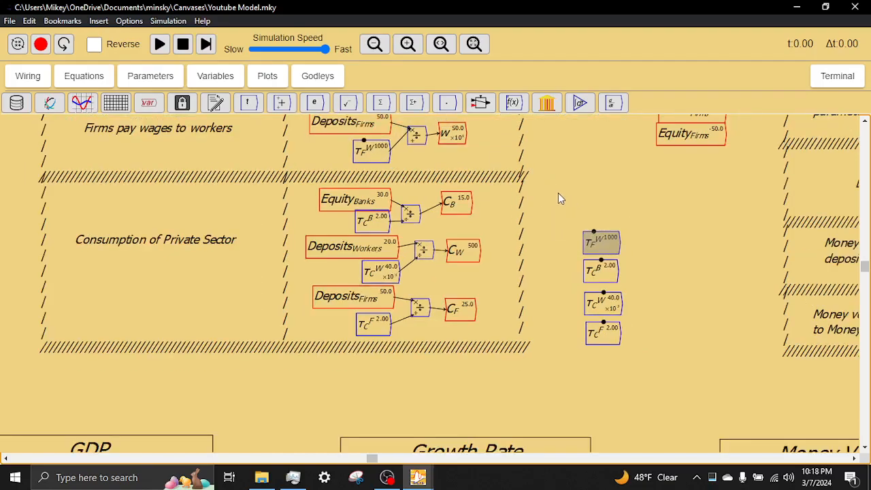
pyautogui.scroll(5, 562, 252)
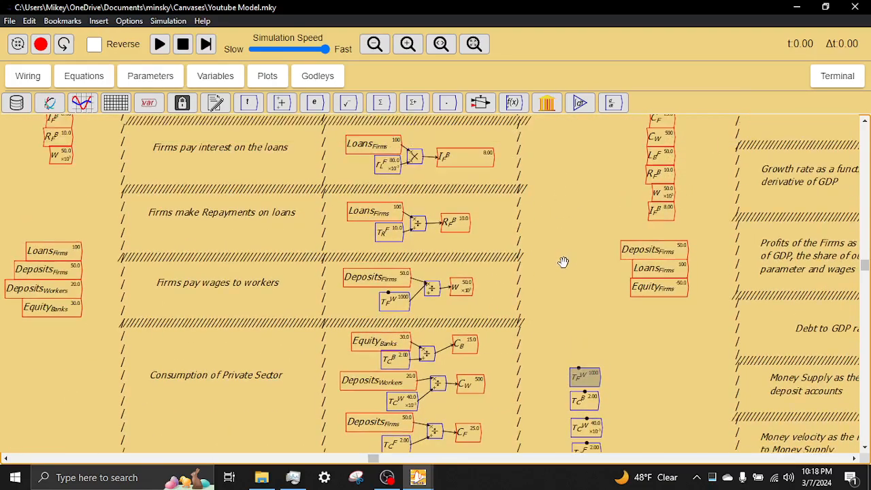
pyautogui.click(379, 168)
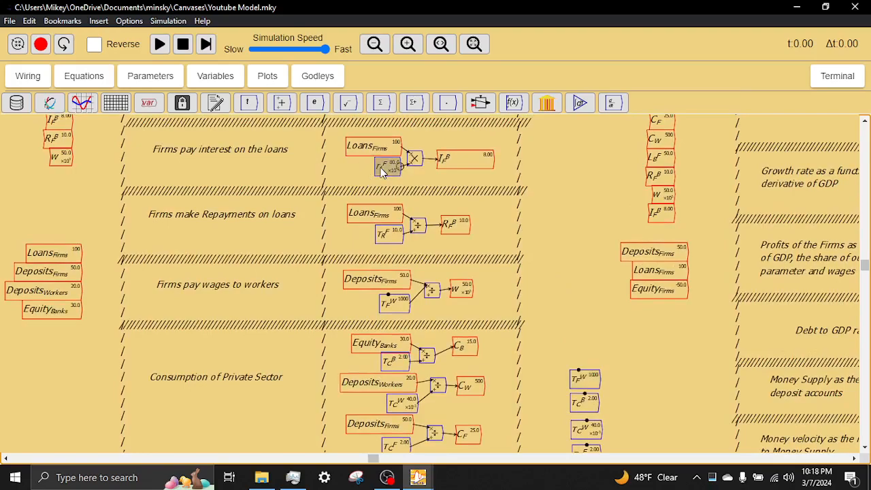
pyautogui.hotkey('ctrl', 'c')
pyautogui.hotkey('ctrl', 'v')
pyautogui.click(585, 353)
pyautogui.click(387, 235)
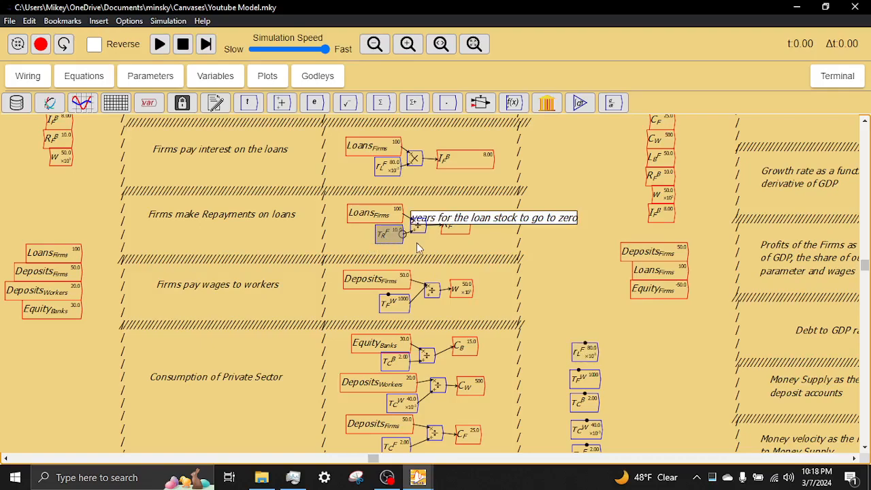
pyautogui.hotkey('ctrl', 'c')
pyautogui.hotkey('ctrl', 'v')
pyautogui.click(584, 328)
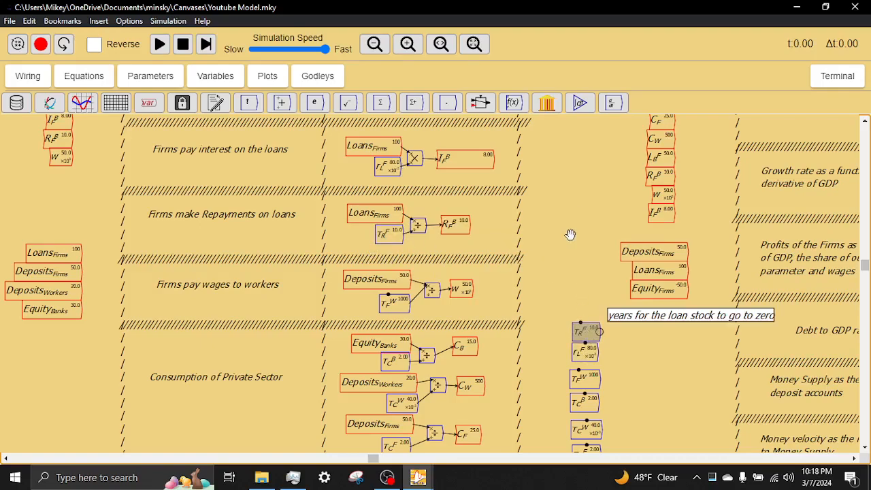
# Copy the lending time parameter from the "Banks Lend to the Firms" row to the top of the parameter stack
pyautogui.moveTo(559, 258); pyautogui.dragTo(499, 350)
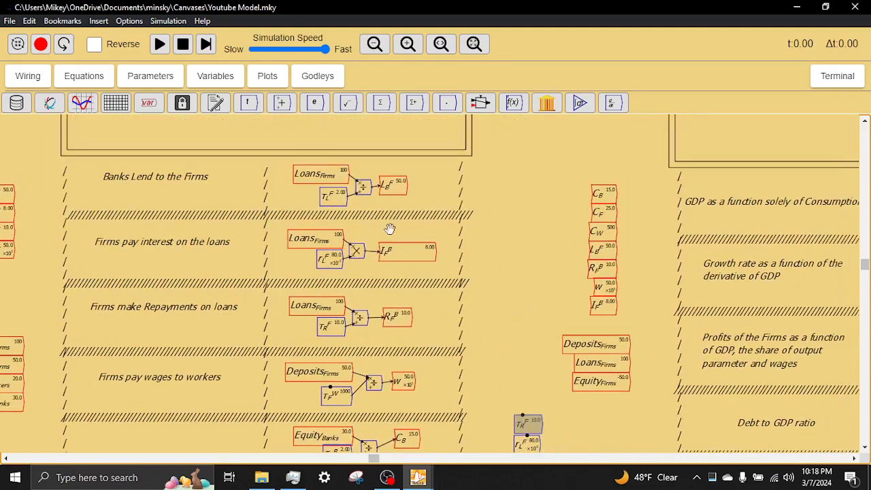
pyautogui.click(333, 197)
pyautogui.hotkey('ctrl', 'c')
pyautogui.hotkey('ctrl', 'v')
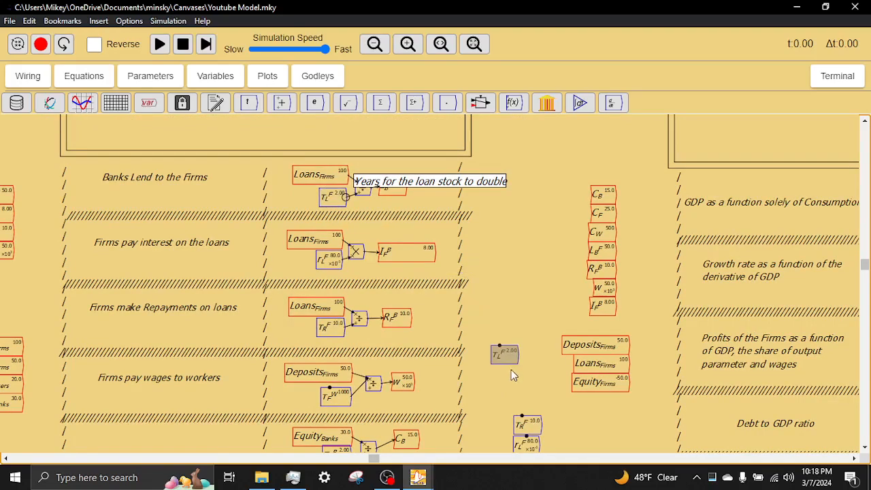
pyautogui.click(528, 404)
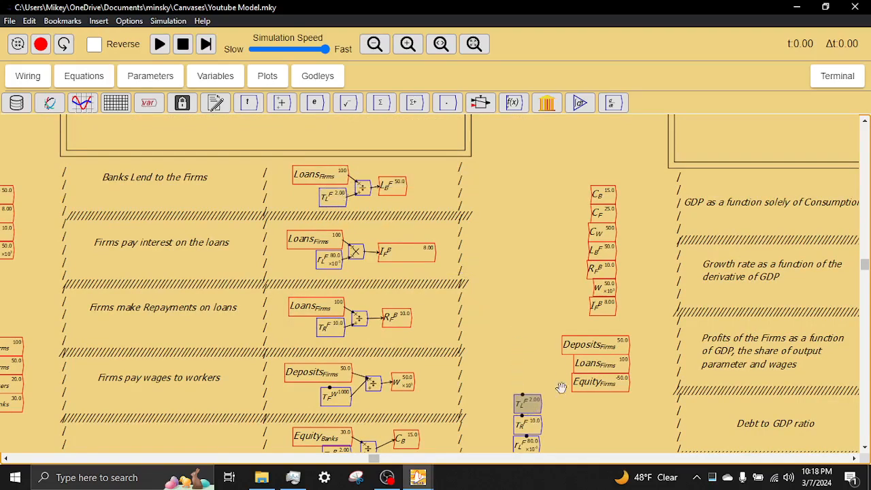
# Copy the firms' share of output parameter from the profits equation and place it at the bottom of the parameter stack
pyautogui.scroll(-5, 553, 348)
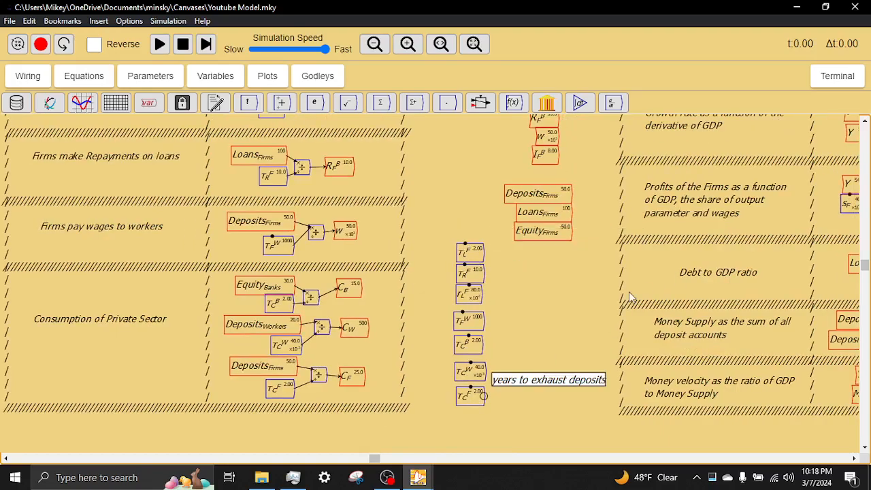
pyautogui.moveTo(612, 280); pyautogui.dragTo(502, 175)
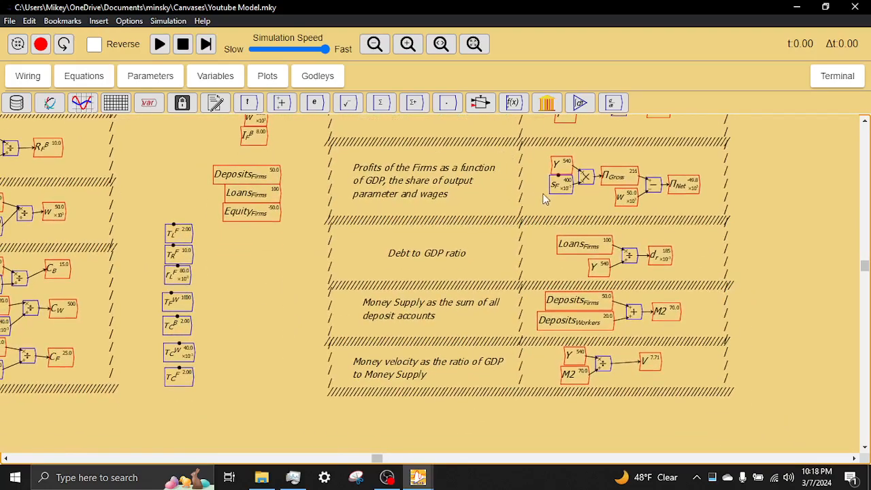
pyautogui.moveTo(566, 185)
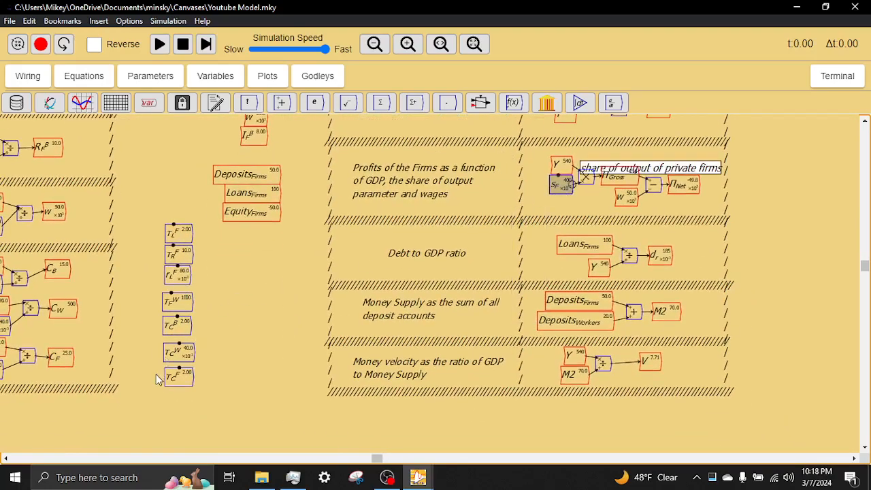
pyautogui.hotkey('ctrl', 'v')
pyautogui.click(180, 402)
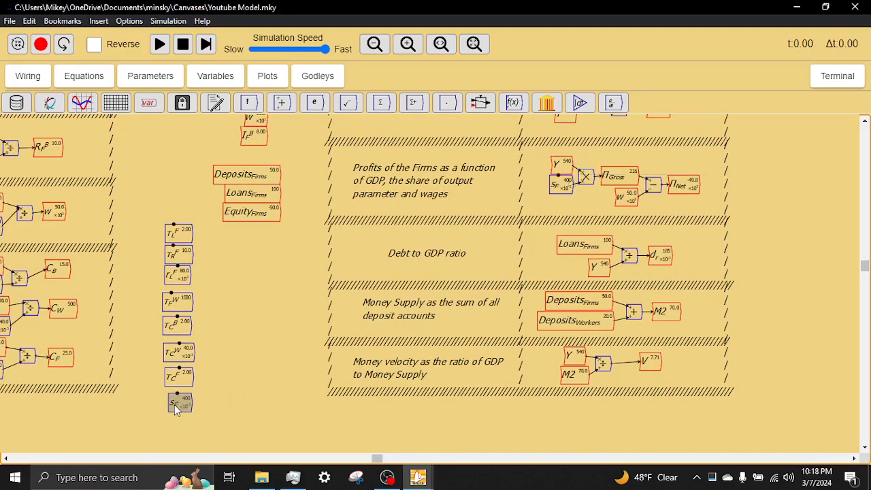
# Select the whole stack of copied parameters and move it beside the "Debt to GDP Ratio" plot
pyautogui.moveTo(176, 399)
pyautogui.moveTo(246, 396); pyautogui.dragTo(369, 231)
pyautogui.scroll(-7, 297, 266)
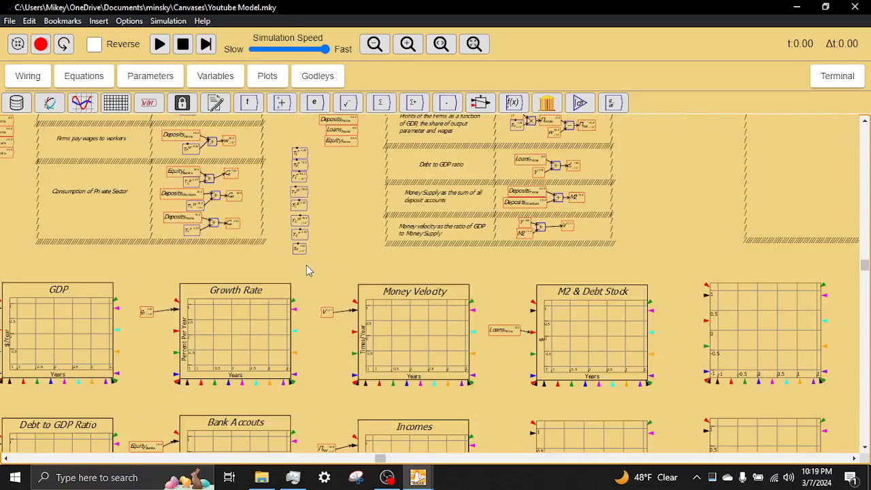
pyautogui.moveTo(300, 265); pyautogui.dragTo(305, 146)
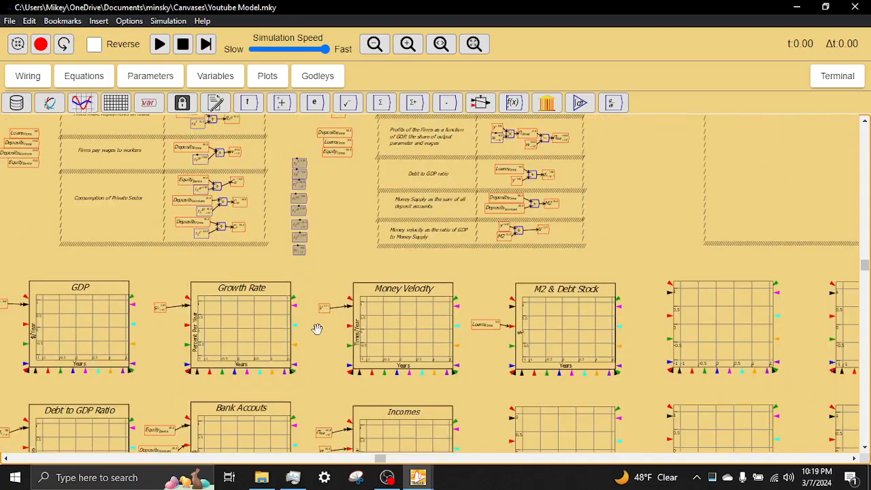
pyautogui.moveTo(317, 329); pyautogui.dragTo(438, 227)
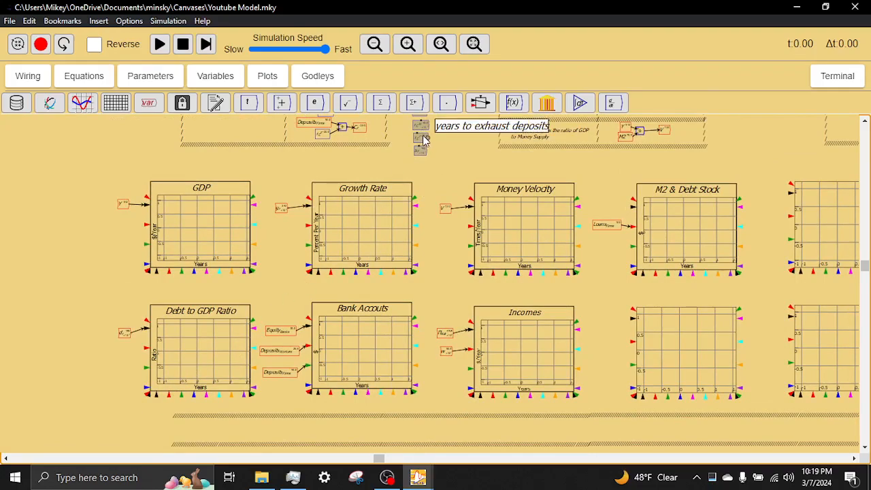
pyautogui.scroll(1, 405, 140)
pyautogui.moveTo(419, 144); pyautogui.dragTo(70, 425)
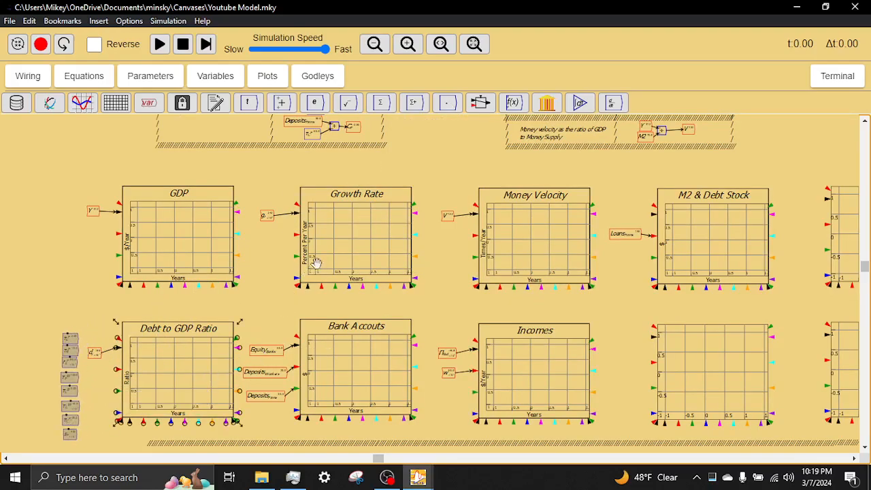
# Place the lending time, loan repayment time and loan interest rate parameters side by side at the start of the hatched strip below the plots
pyautogui.moveTo(297, 302); pyautogui.dragTo(423, 197)
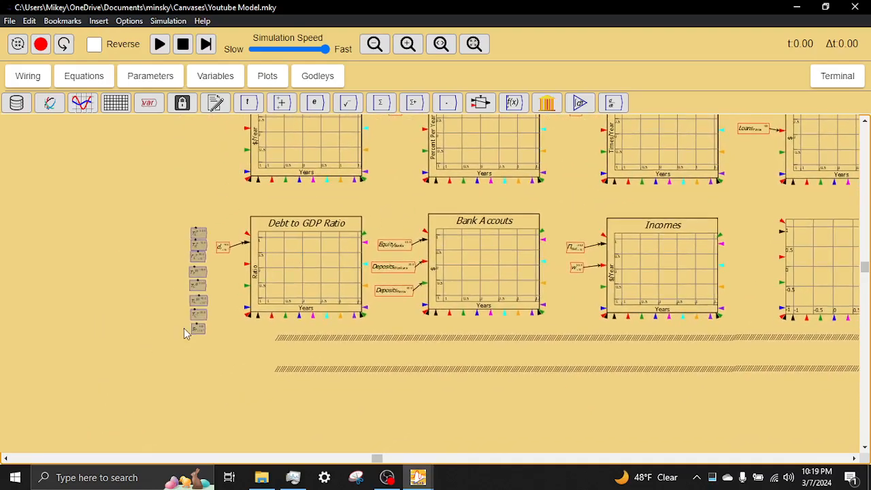
pyautogui.scroll(1, 186, 330)
pyautogui.scroll(2, 194, 335)
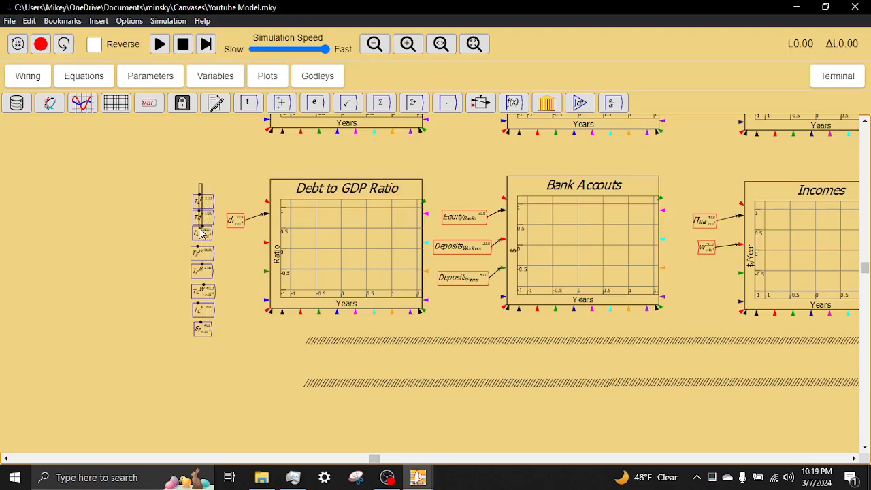
pyautogui.moveTo(203, 204)
pyautogui.mouseDown()
pyautogui.moveTo(353, 368)
pyautogui.moveTo(335, 366)
pyautogui.mouseUp()
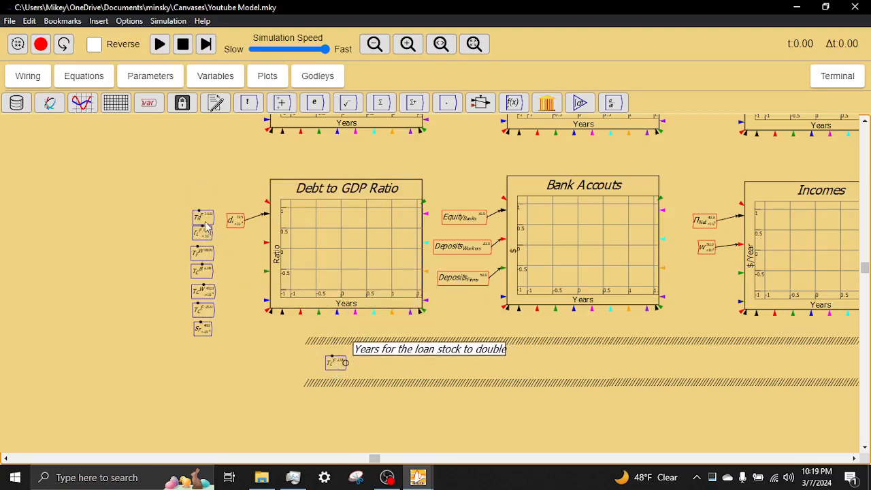
pyautogui.moveTo(204, 219)
pyautogui.mouseDown()
pyautogui.moveTo(347, 320)
pyautogui.moveTo(367, 369)
pyautogui.mouseUp()
pyautogui.moveTo(209, 237); pyautogui.dragTo(400, 367)
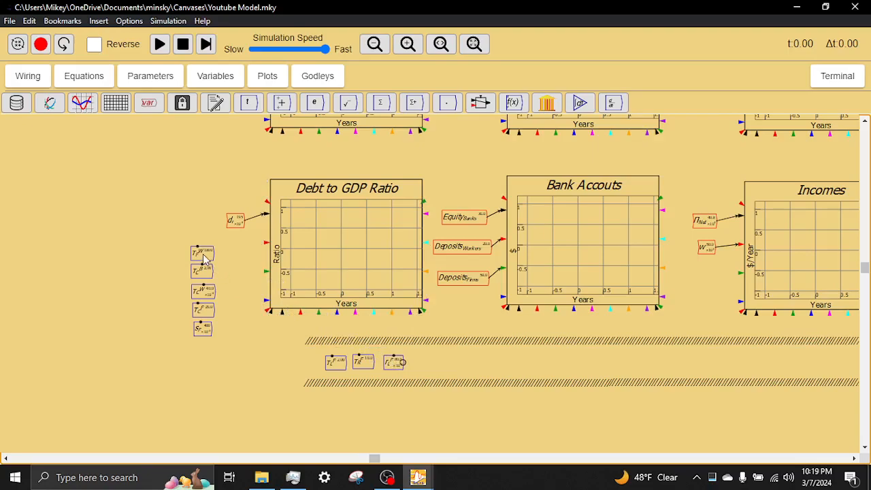
# Group the three consumption time parameters in the hatched strip, with the wage payment and share of output parameters after them
pyautogui.moveTo(204, 259)
pyautogui.mouseDown()
pyautogui.moveTo(413, 355)
pyautogui.moveTo(491, 367)
pyautogui.mouseUp()
pyautogui.moveTo(202, 271)
pyautogui.mouseDown()
pyautogui.moveTo(460, 343)
pyautogui.moveTo(524, 370)
pyautogui.moveTo(608, 370)
pyautogui.mouseUp()
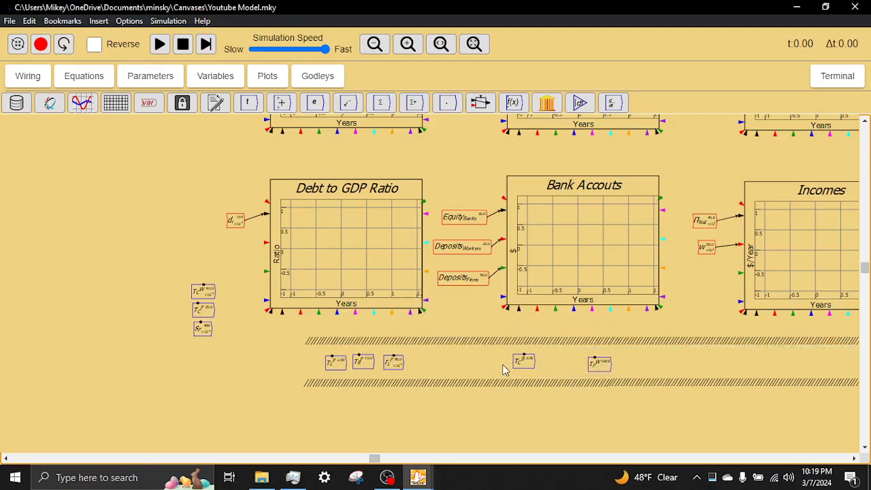
pyautogui.moveTo(515, 368); pyautogui.dragTo(481, 370)
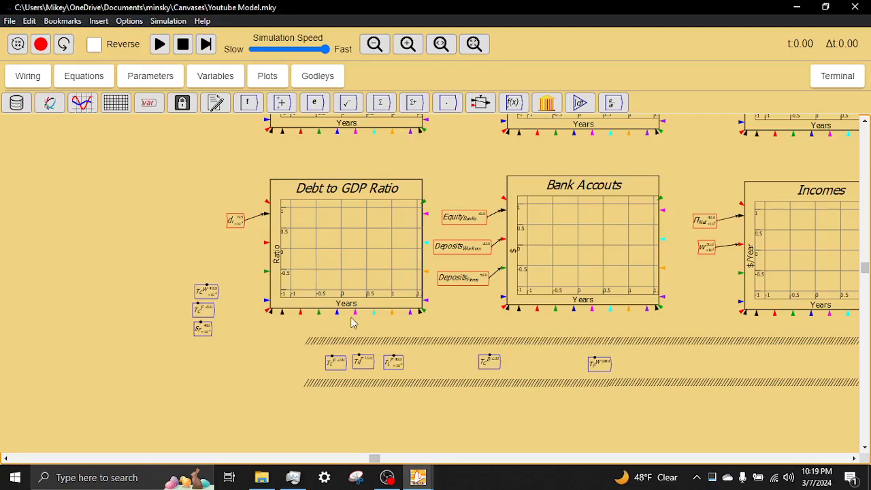
pyautogui.moveTo(198, 297)
pyautogui.mouseDown()
pyautogui.moveTo(453, 342)
pyautogui.moveTo(516, 368)
pyautogui.mouseUp()
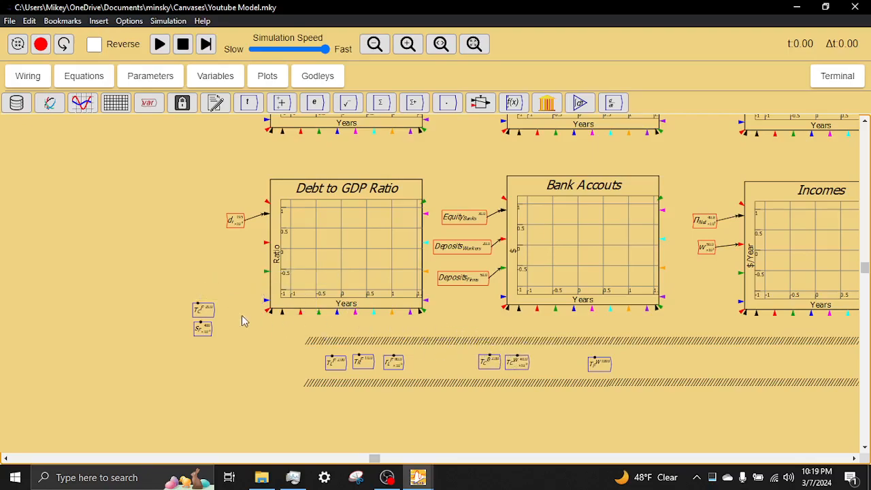
pyautogui.moveTo(203, 310); pyautogui.dragTo(545, 365)
pyautogui.moveTo(202, 328)
pyautogui.mouseDown()
pyautogui.moveTo(630, 372)
pyautogui.moveTo(641, 368)
pyautogui.moveTo(623, 368)
pyautogui.moveTo(670, 364)
pyautogui.moveTo(580, 366)
pyautogui.moveTo(636, 365)
pyautogui.mouseUp()
# Set the lending time parameter's slider minimum to 0 and its slider step size to 1
pyautogui.moveTo(673, 291); pyautogui.dragTo(554, 347)
pyautogui.scroll(-1, 567, 237)
pyautogui.scroll(-1, 567, 237)
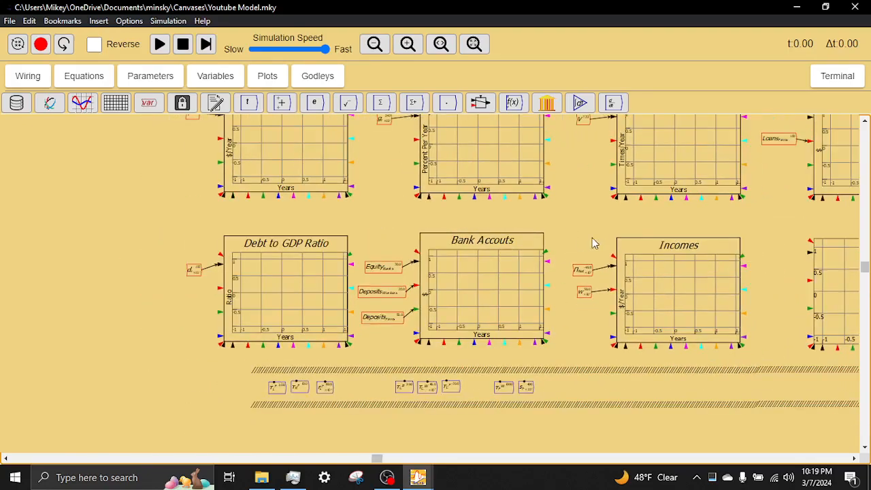
pyautogui.scroll(-1, 597, 226)
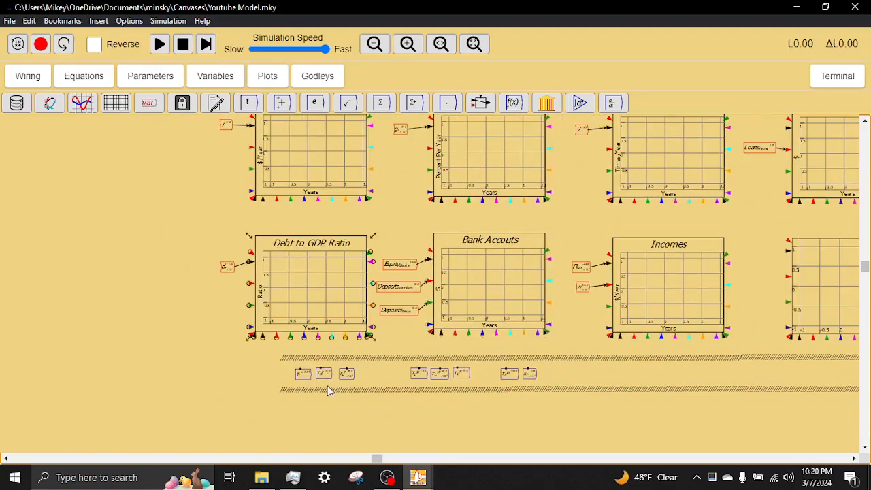
pyautogui.moveTo(306, 382)
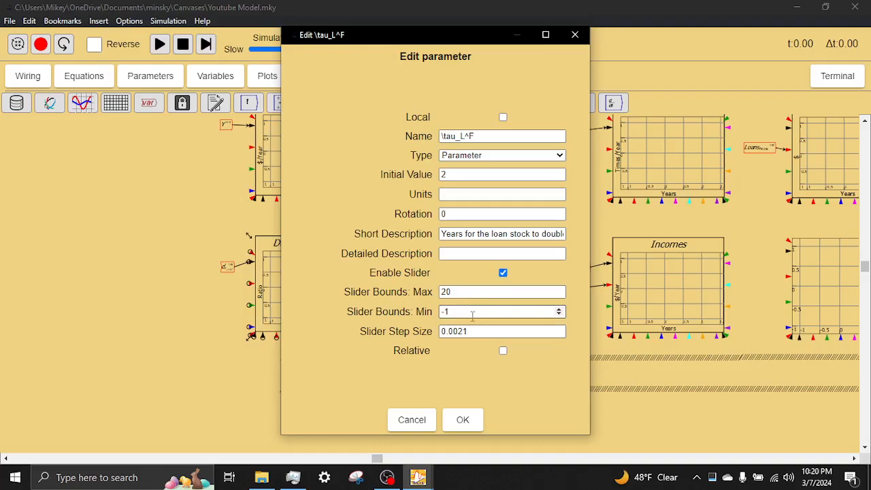
pyautogui.moveTo(468, 311); pyautogui.dragTo(402, 307)
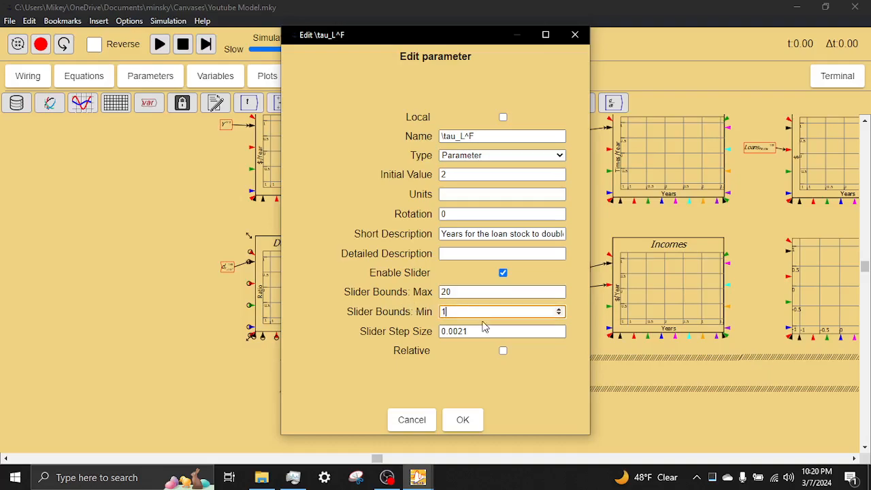
pyautogui.moveTo(485, 331); pyautogui.dragTo(438, 333)
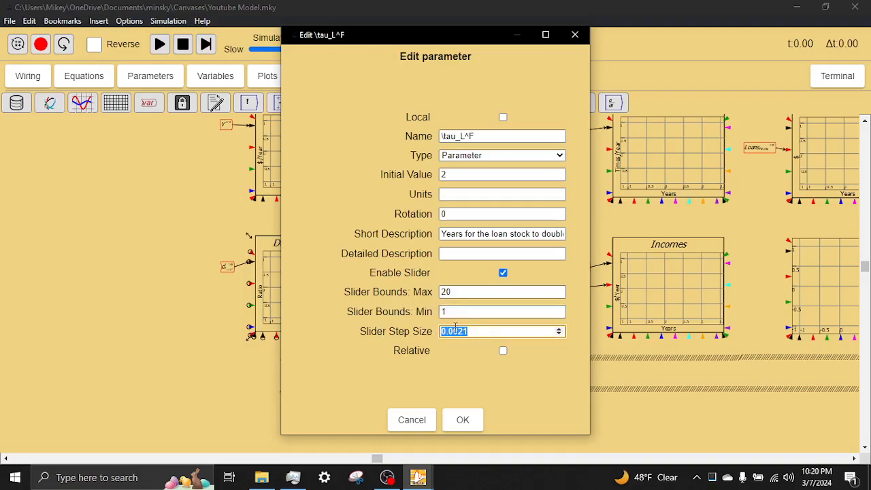
pyautogui.write('0')
pyautogui.moveTo(467, 311); pyautogui.dragTo(424, 317)
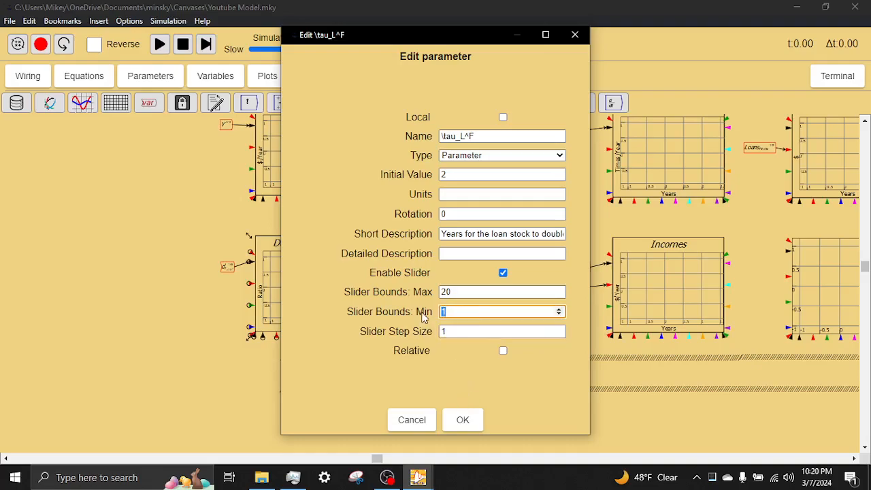
pyautogui.click(463, 422)
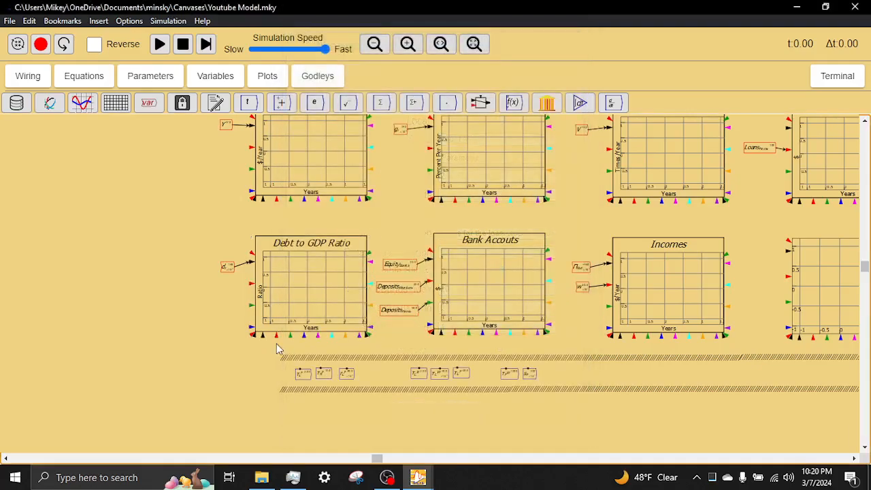
# Set the loan repayment time parameter's slider minimum to 0 and its slider step size to 1
pyautogui.rightClick(363, 383)
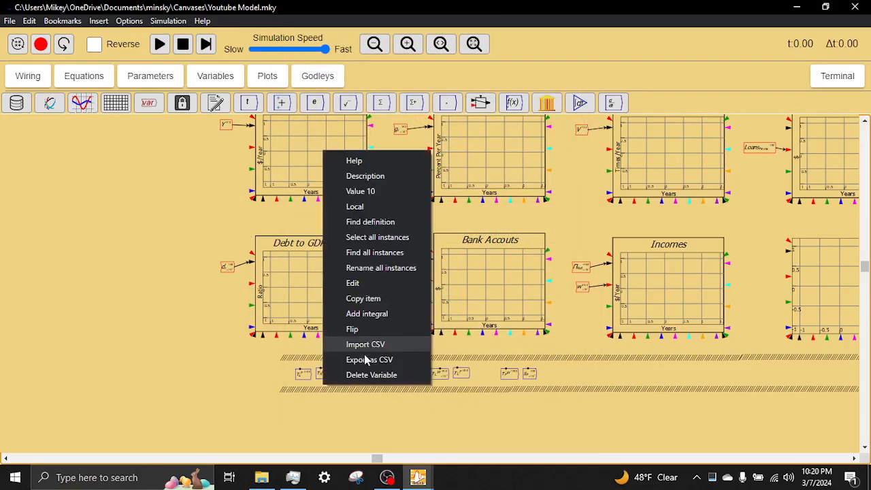
pyautogui.click(364, 289)
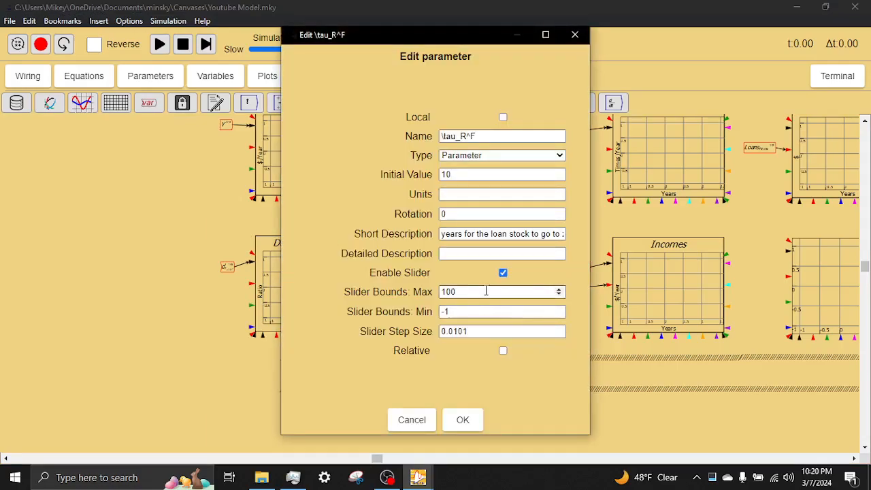
pyautogui.press('Tab')
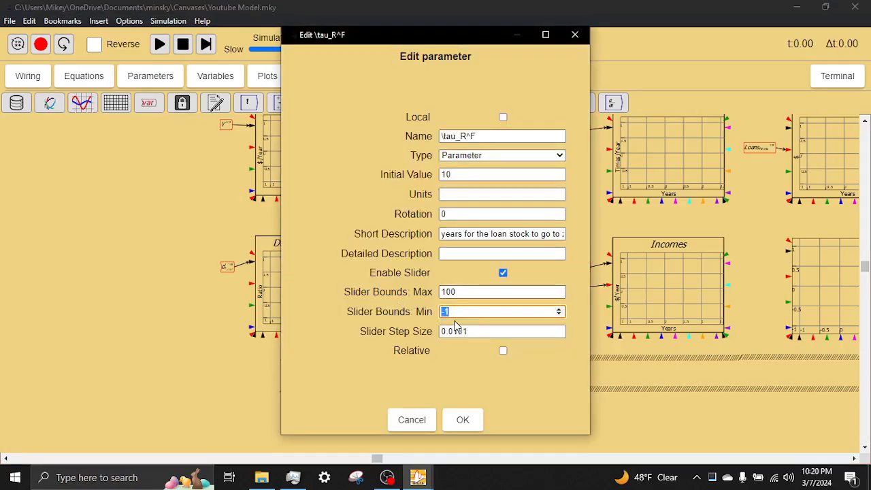
pyautogui.write('0')
pyautogui.doubleClick(496, 331)
pyautogui.write('1')
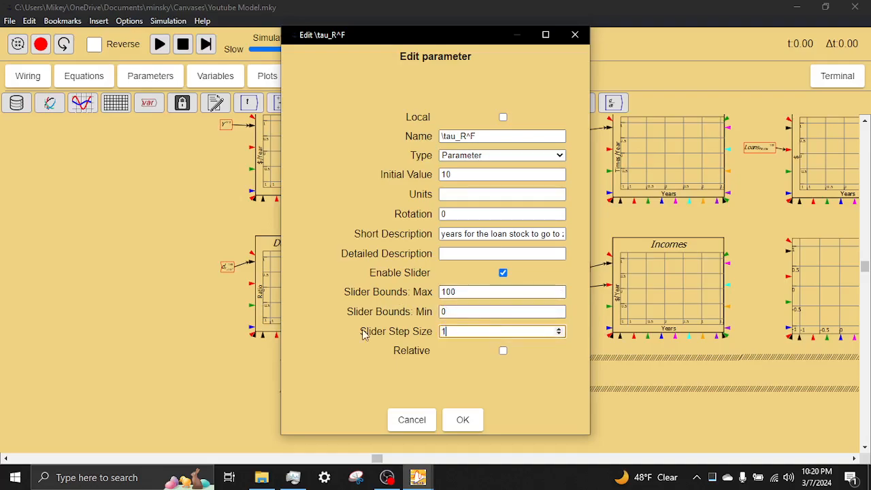
pyautogui.click(466, 422)
# Set the loan interest rate parameter's slider step size to 0.01 and its slider minimum to 0
pyautogui.rightClick(346, 378)
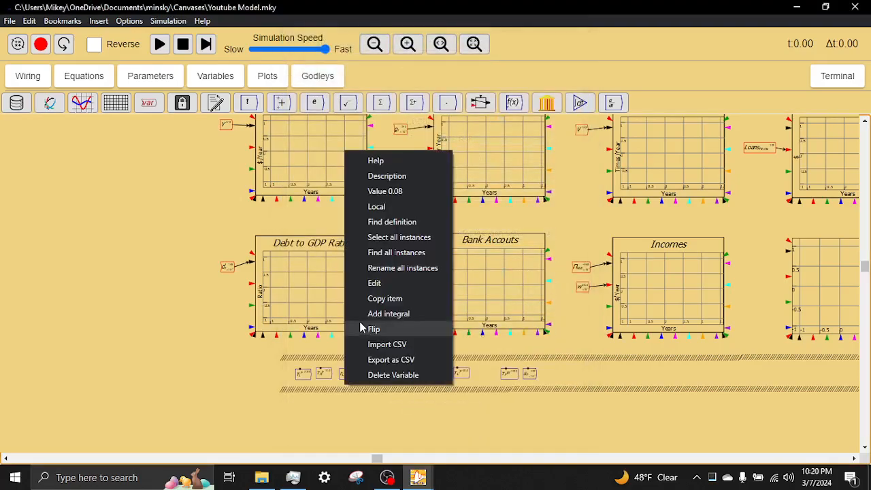
pyautogui.click(371, 295)
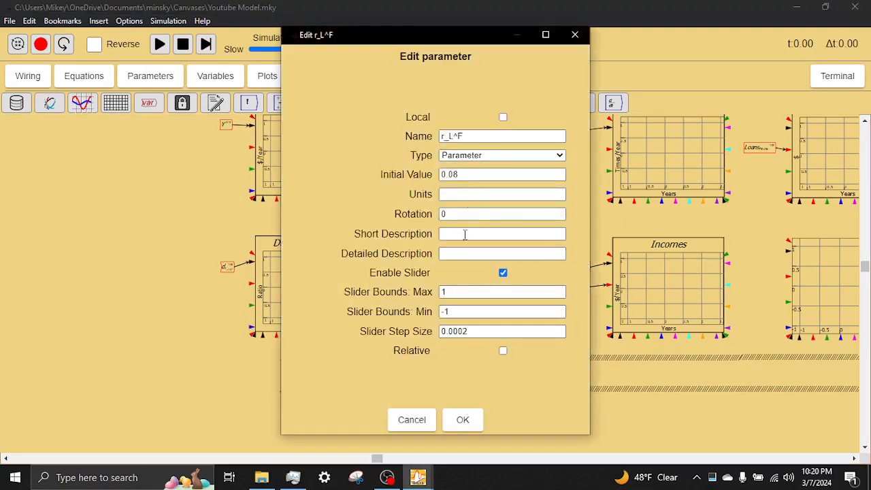
pyautogui.moveTo(504, 332); pyautogui.dragTo(377, 320)
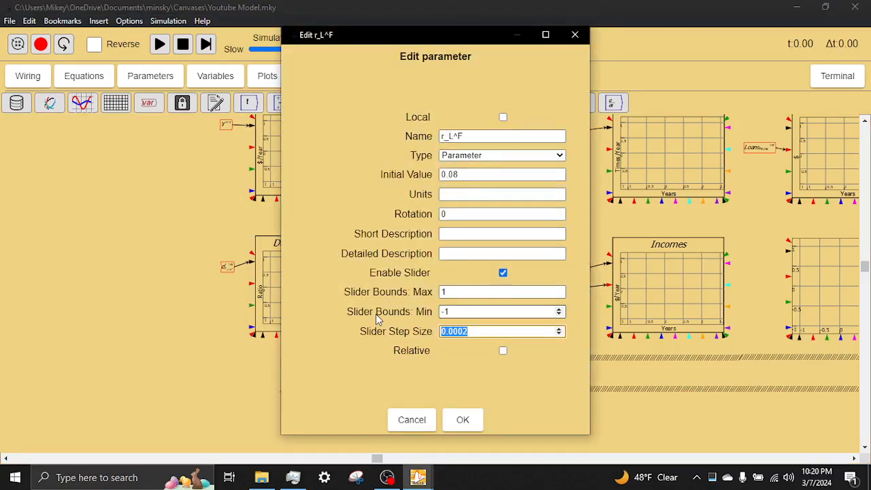
pyautogui.write('0')
pyautogui.moveTo(467, 313); pyautogui.dragTo(425, 308)
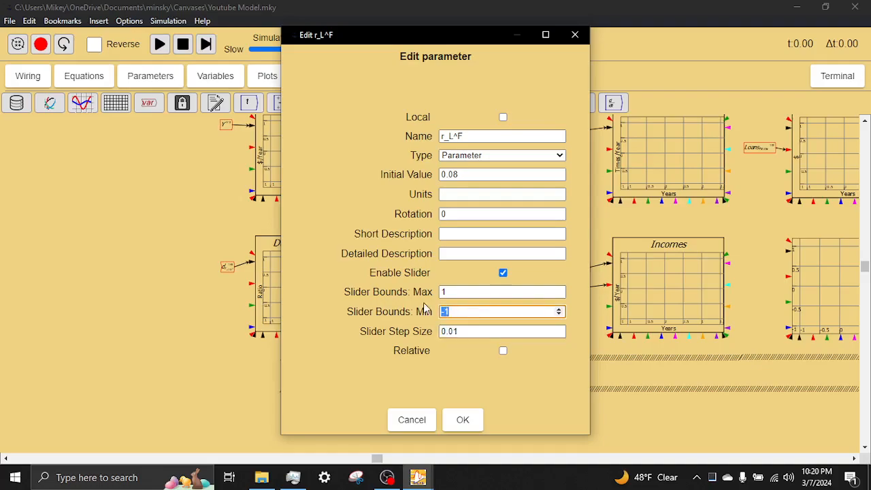
pyautogui.click(464, 420)
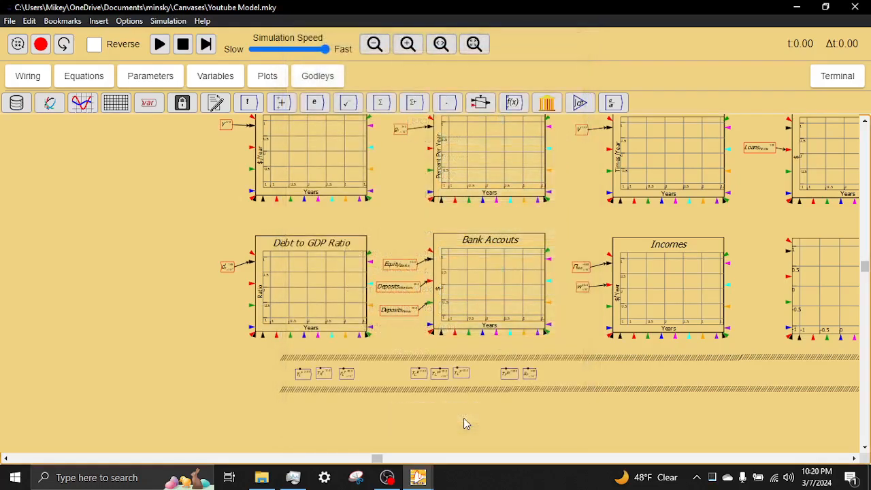
pyautogui.rightClick(424, 379)
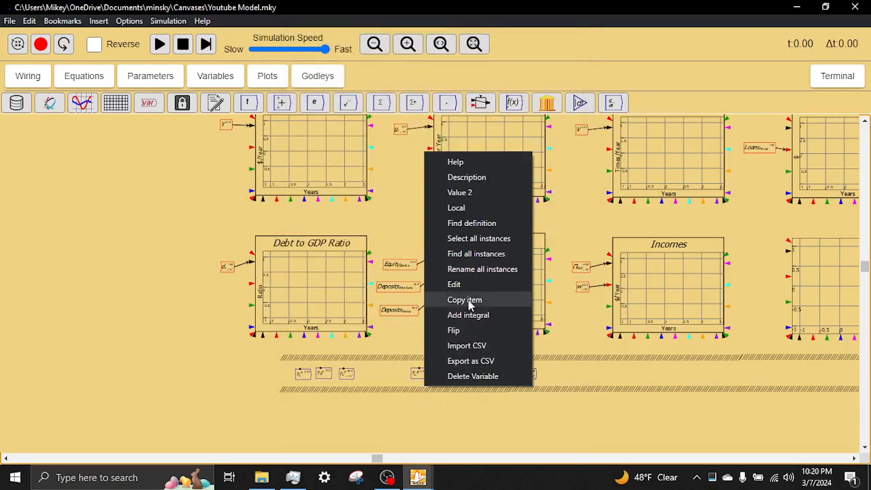
pyautogui.click(469, 303)
pyautogui.hscroll(10, 445, 438)
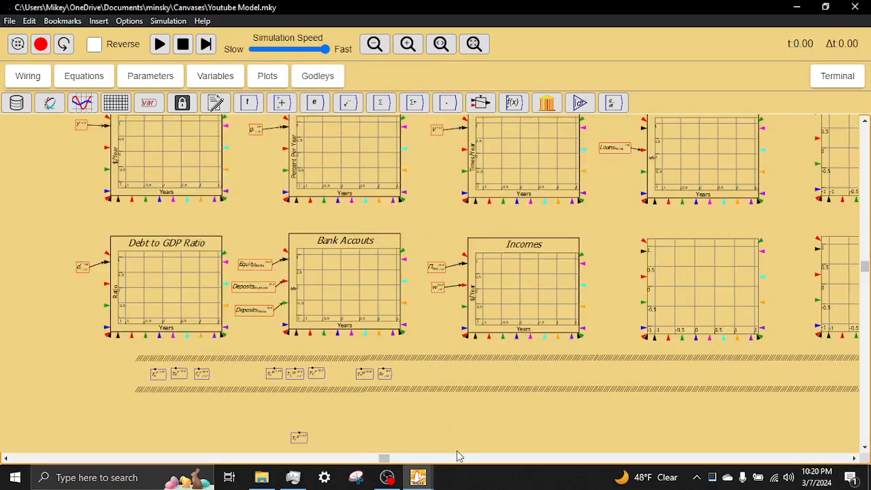
pyautogui.click(369, 431)
pyautogui.moveTo(420, 428); pyautogui.dragTo(369, 431)
pyautogui.press('Delete')
# Set the slider step size of the banks' consumption time parameter to 1
pyautogui.moveTo(277, 429); pyautogui.dragTo(713, 393)
pyautogui.moveTo(174, 379); pyautogui.dragTo(332, 370)
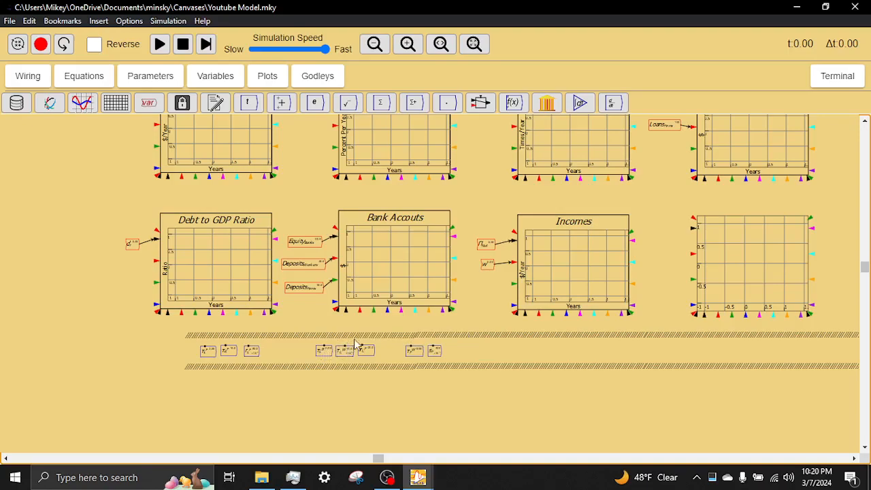
pyautogui.doubleClick(354, 342)
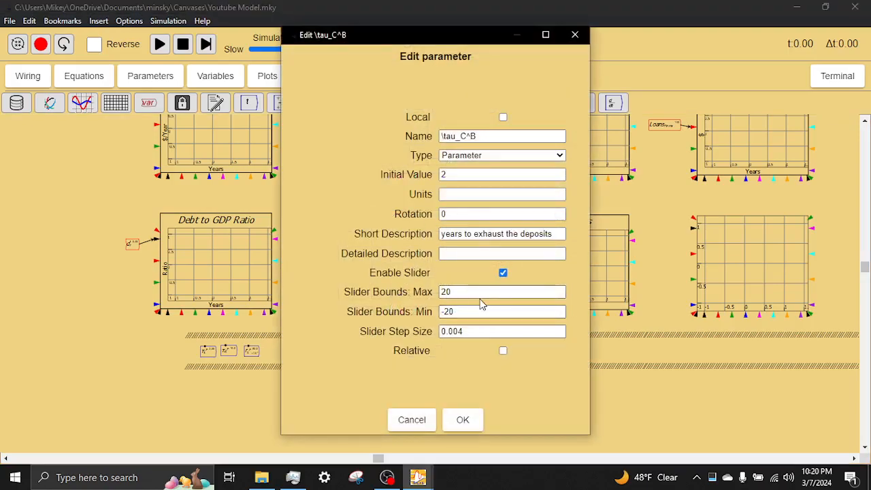
pyautogui.moveTo(468, 331); pyautogui.dragTo(393, 334)
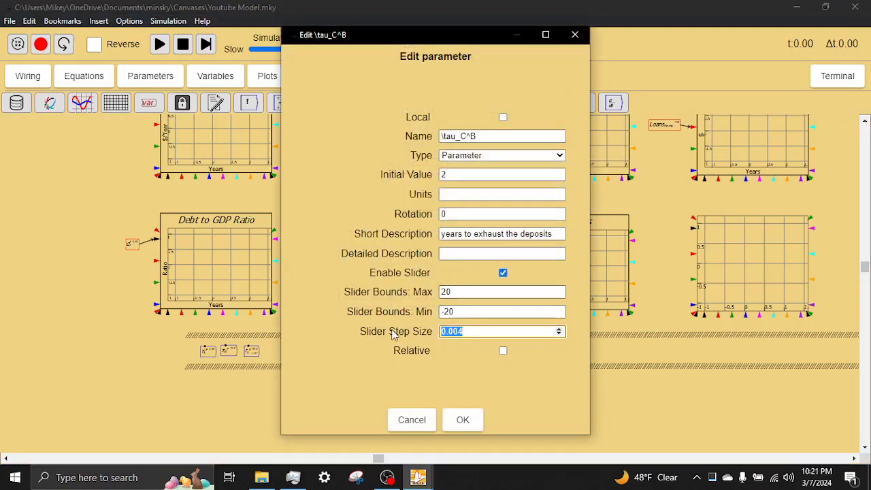
pyautogui.write('1')
pyautogui.click(463, 420)
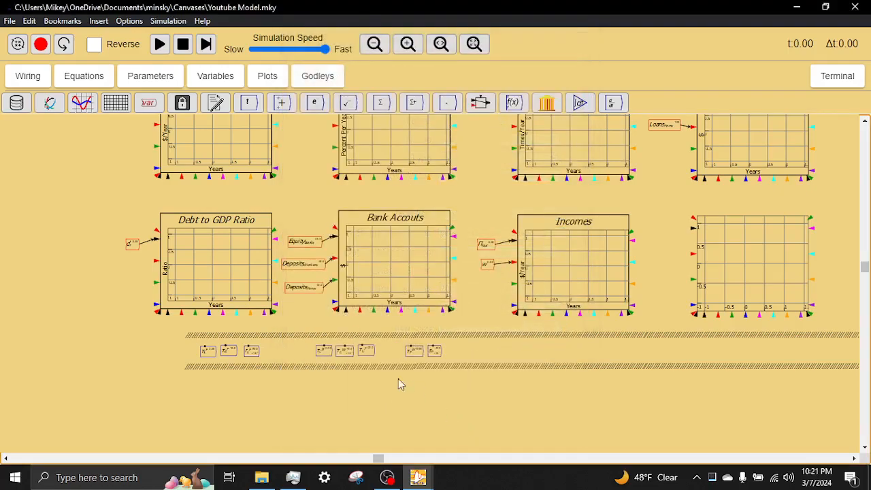
# Set the workers' consumption time parameter's slider step size to 0.01 and its slider minimum to 0
pyautogui.rightClick(349, 353)
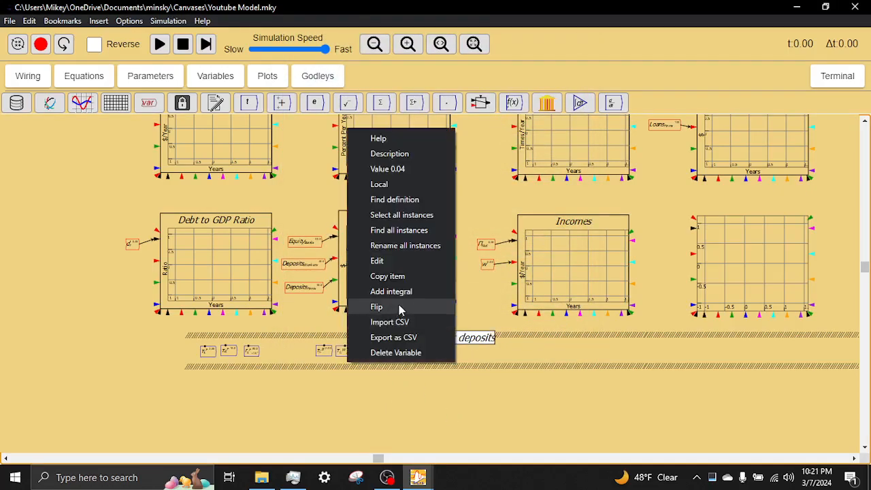
pyautogui.click(392, 265)
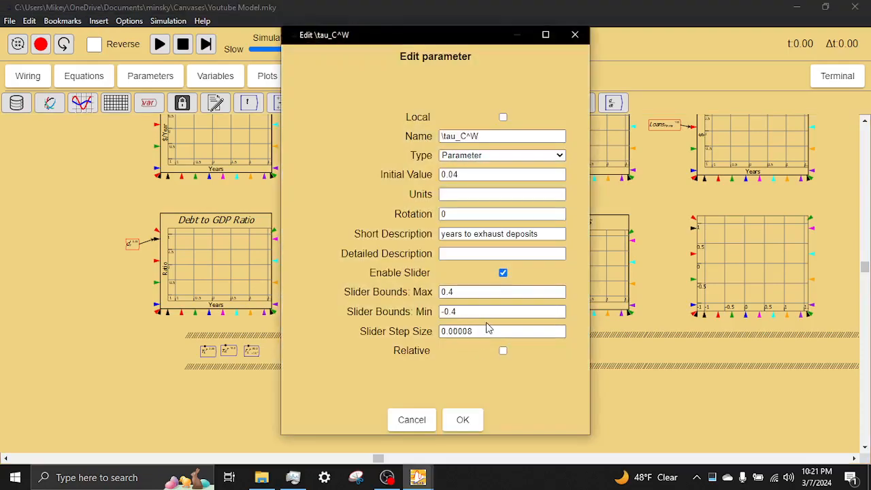
pyautogui.doubleClick(488, 329)
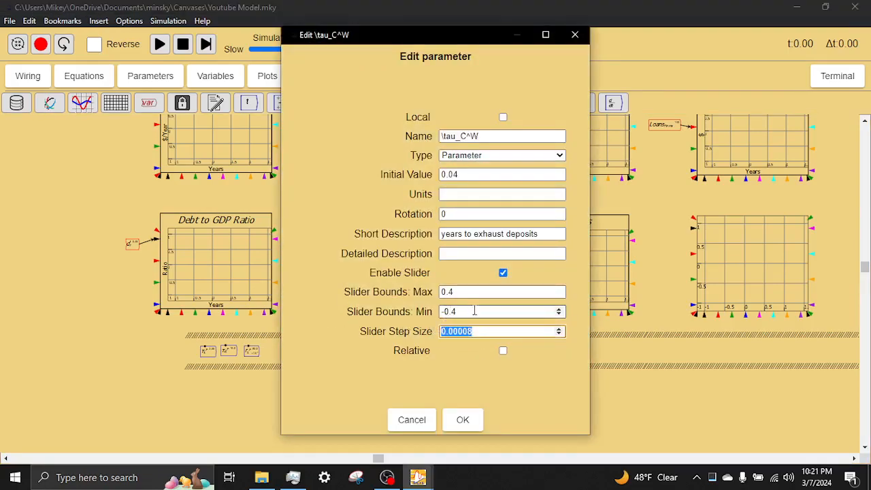
pyautogui.write('0.01')
pyautogui.moveTo(470, 312); pyautogui.dragTo(432, 314)
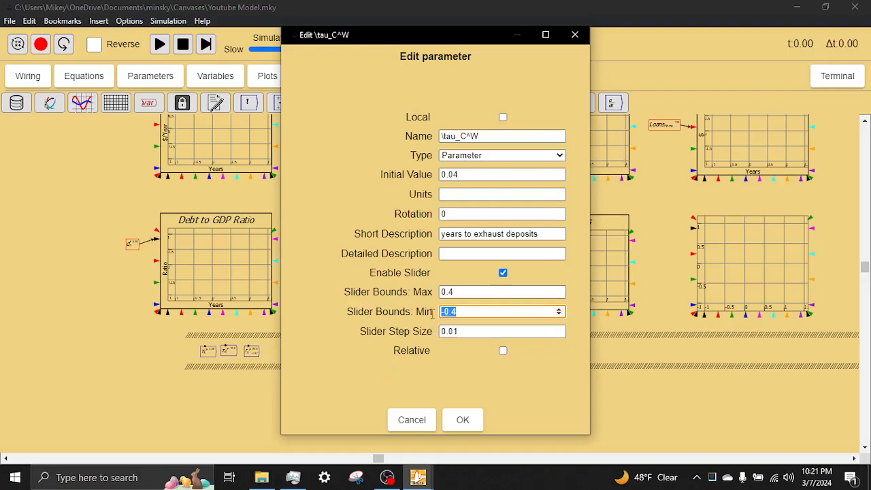
pyautogui.write('0')
pyautogui.click(474, 424)
# Set the firms' consumption time parameter's slider step size to 1 and its slider minimum to 0
pyautogui.rightClick(366, 353)
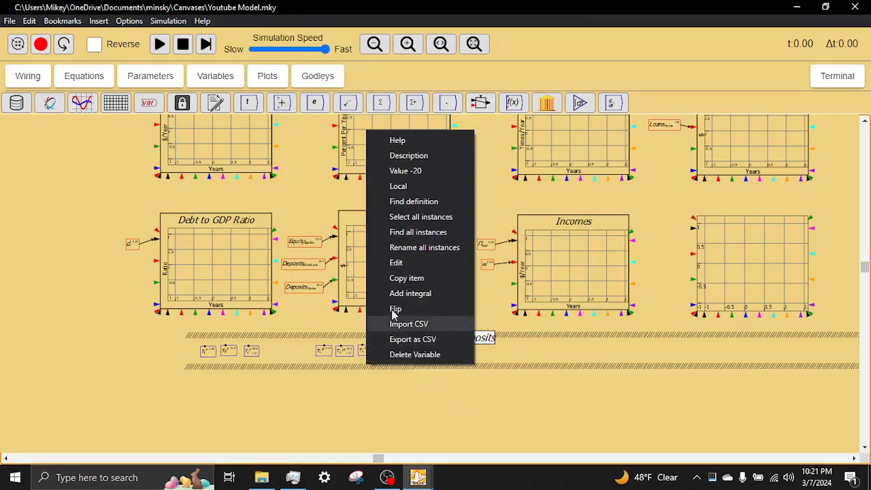
pyautogui.click(399, 265)
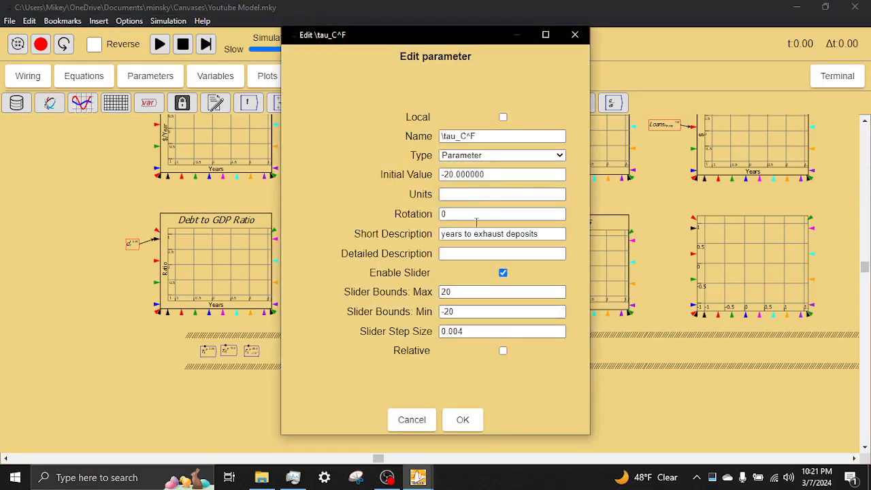
pyautogui.doubleClick(476, 331)
pyautogui.write('1')
pyautogui.hotkey('shift', 'Tab')
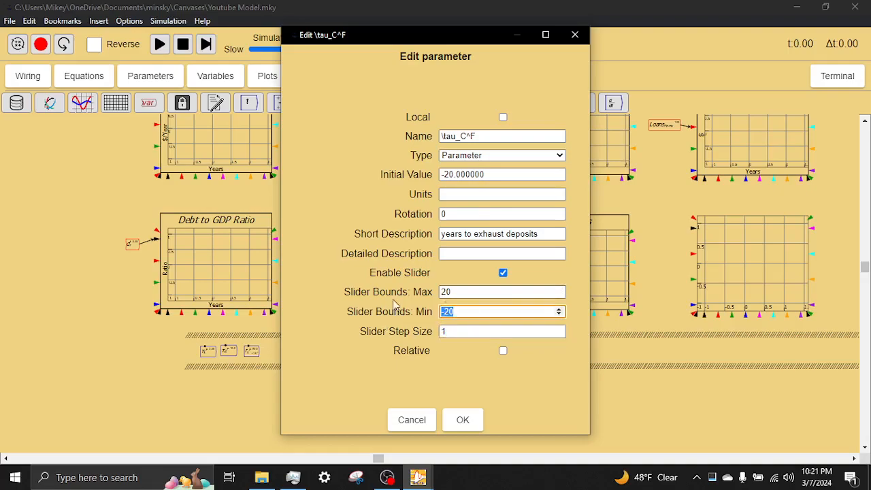
pyautogui.write('0')
pyautogui.click(463, 419)
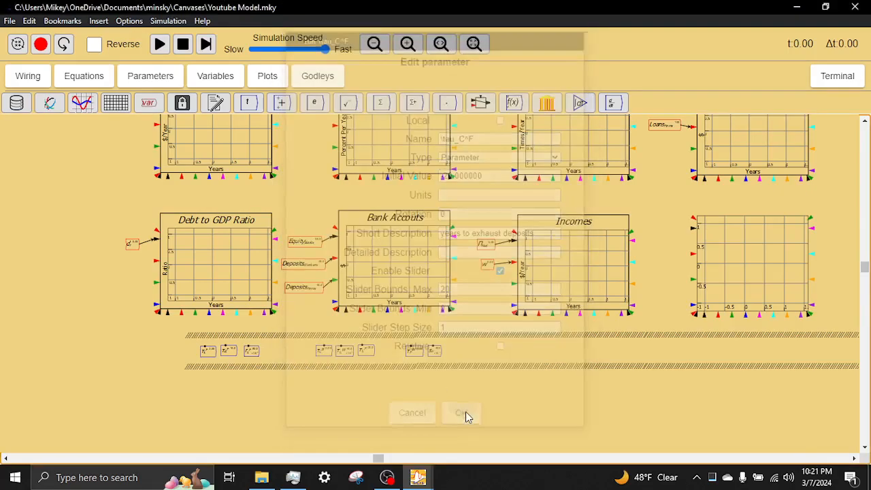
pyautogui.rightClick(414, 351)
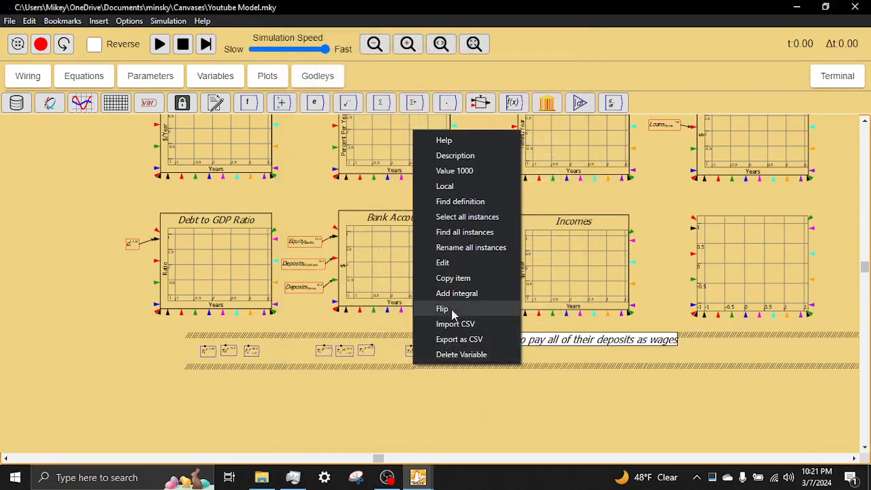
pyautogui.click(455, 283)
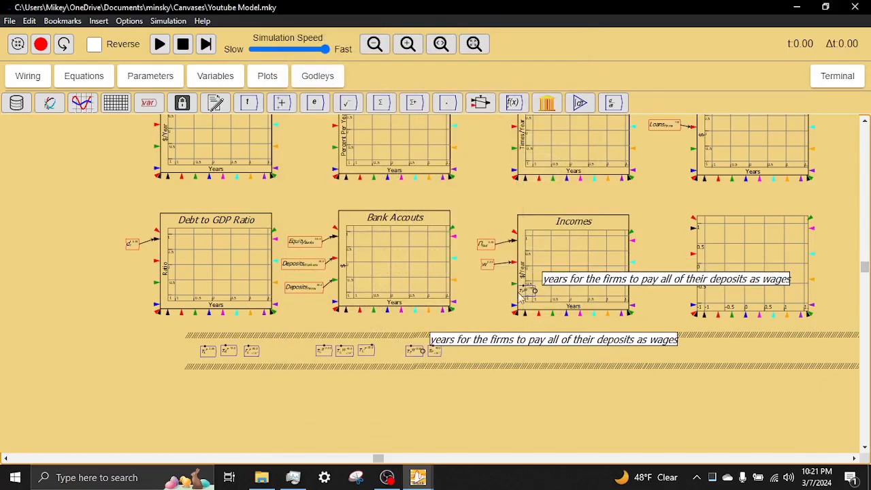
pyautogui.press('Delete')
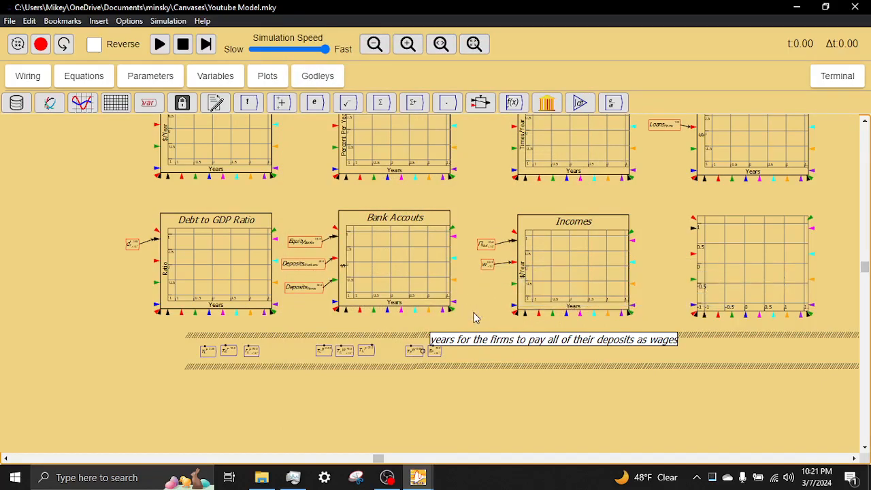
# Set the slider step size of the firms' wage payment time parameter to 100
pyautogui.rightClick(420, 351)
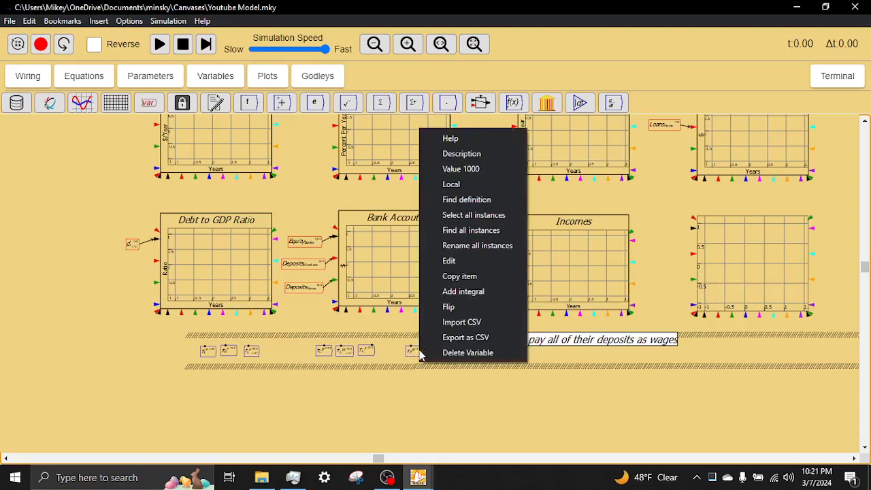
pyautogui.click(462, 264)
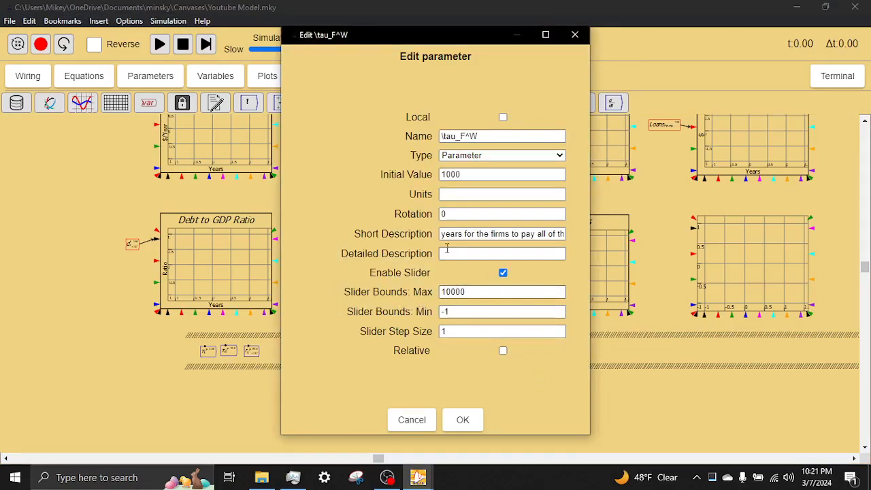
pyautogui.click(466, 334)
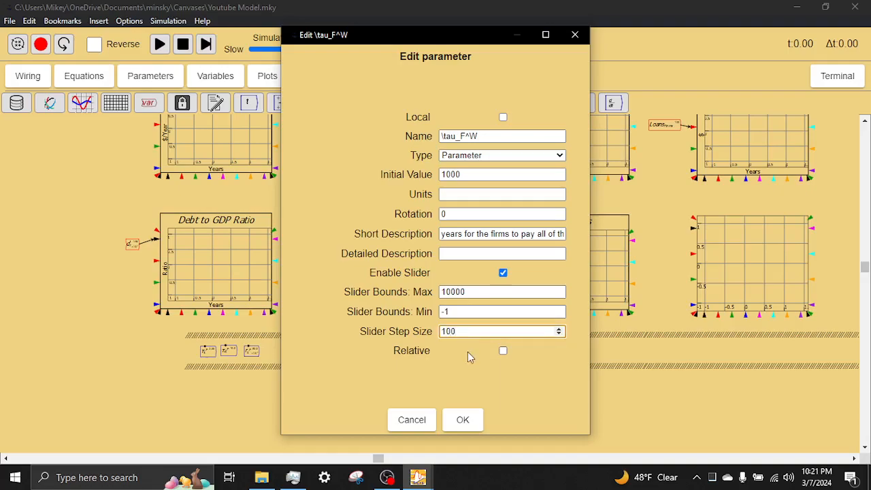
pyautogui.click(460, 421)
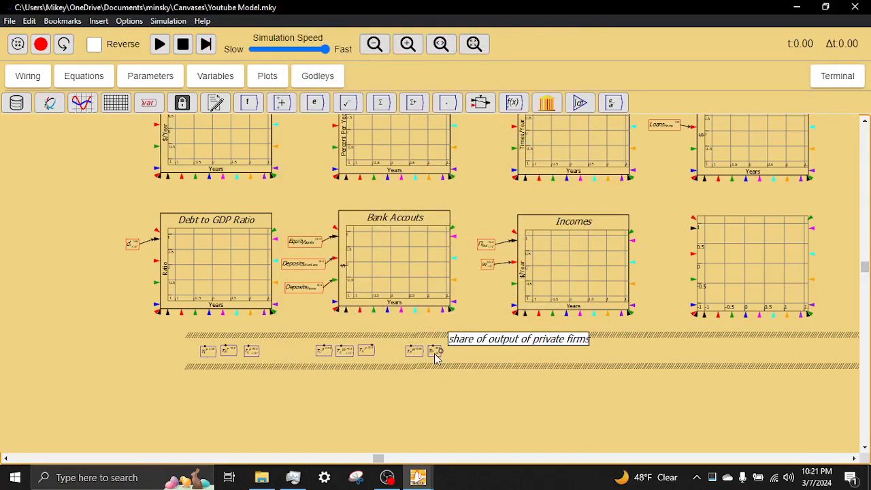
# Set the slider step size of the private firms' output share parameter to 0.1 and its slider minimum to 0
pyautogui.doubleClick(435, 354)
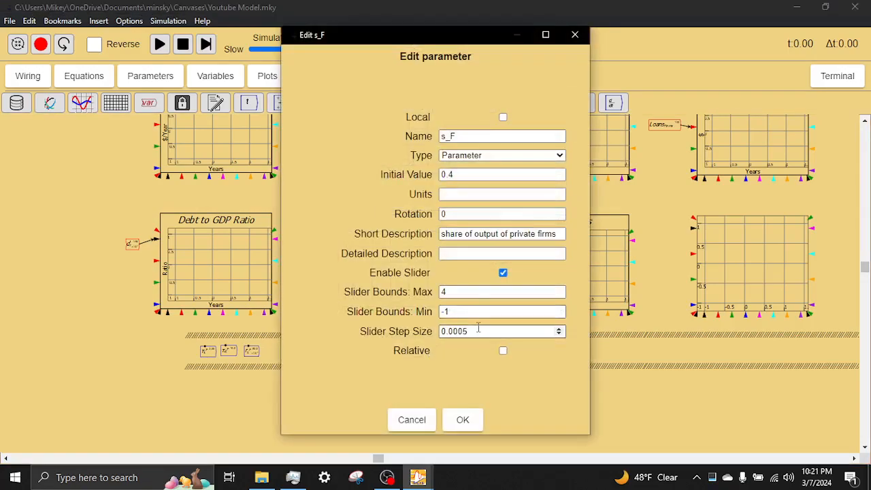
pyautogui.moveTo(479, 328); pyautogui.dragTo(356, 311)
pyautogui.write('0.1')
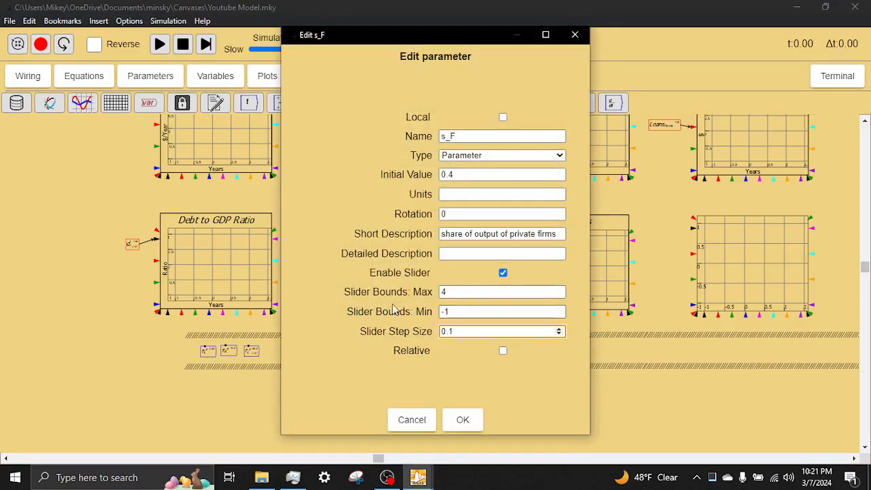
pyautogui.hotkey('shift', 'Tab')
pyautogui.write('0')
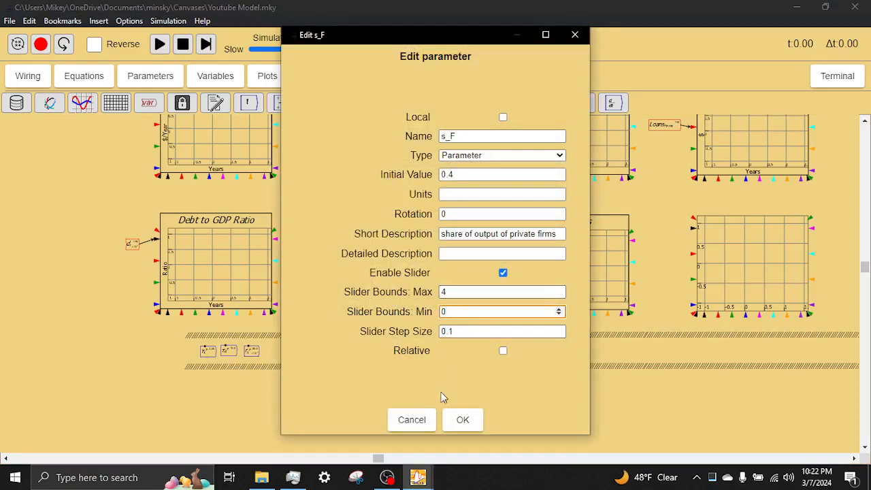
pyautogui.click(461, 420)
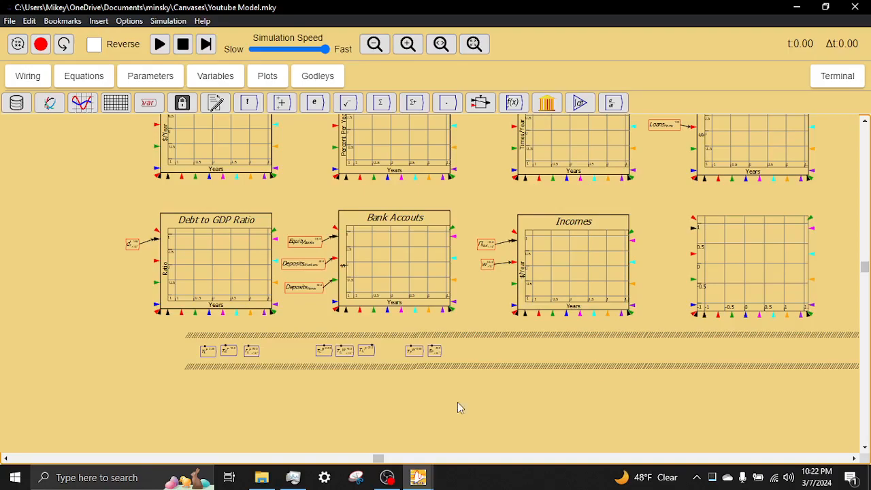
# Set the initial value of the firms' consumption time parameter to 2
pyautogui.moveTo(475, 200); pyautogui.dragTo(455, 257)
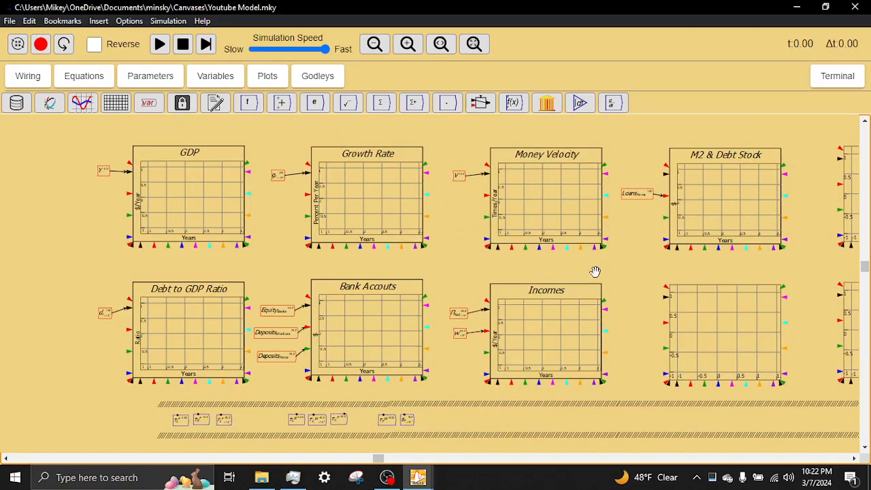
pyautogui.moveTo(595, 271); pyautogui.dragTo(583, 274)
pyautogui.scroll(-1, 584, 276)
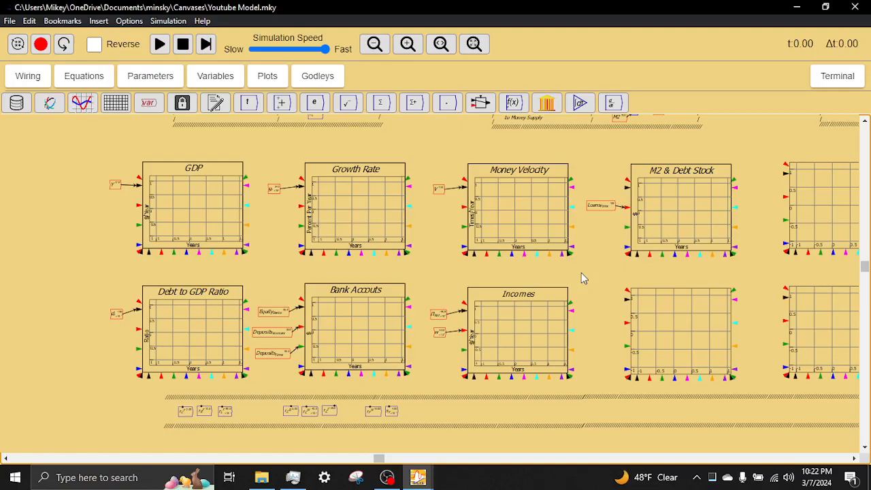
pyautogui.scroll(3, 277, 423)
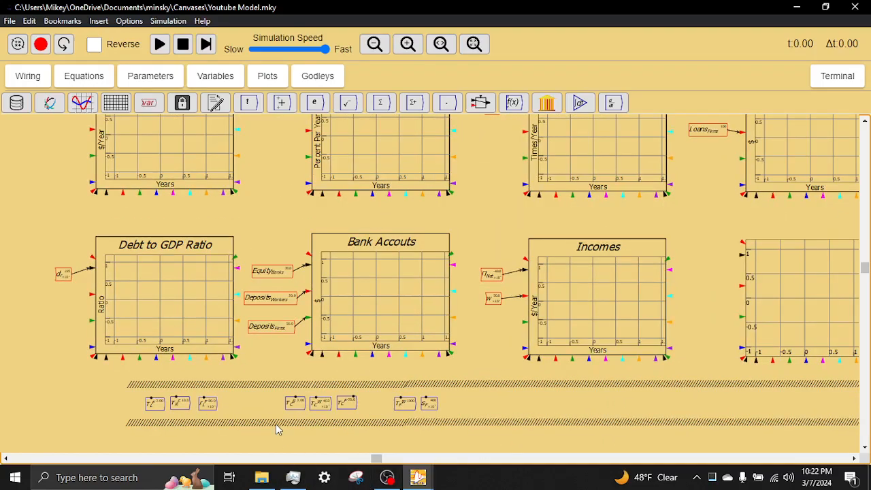
pyautogui.scroll(1, 277, 420)
pyautogui.scroll(2, 276, 417)
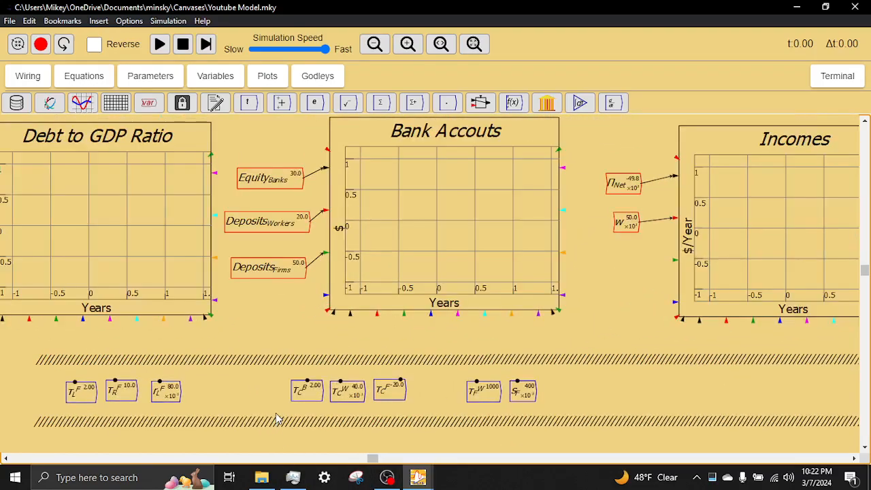
pyautogui.moveTo(258, 389); pyautogui.dragTo(309, 368)
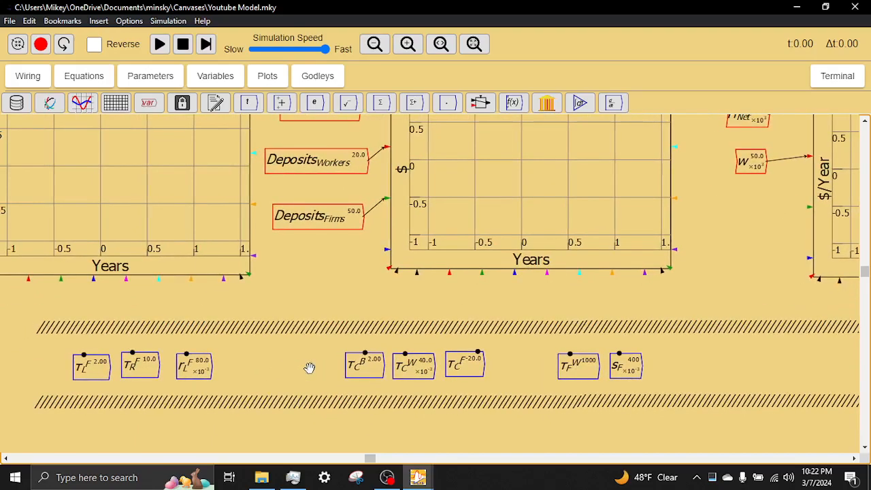
pyautogui.doubleClick(468, 368)
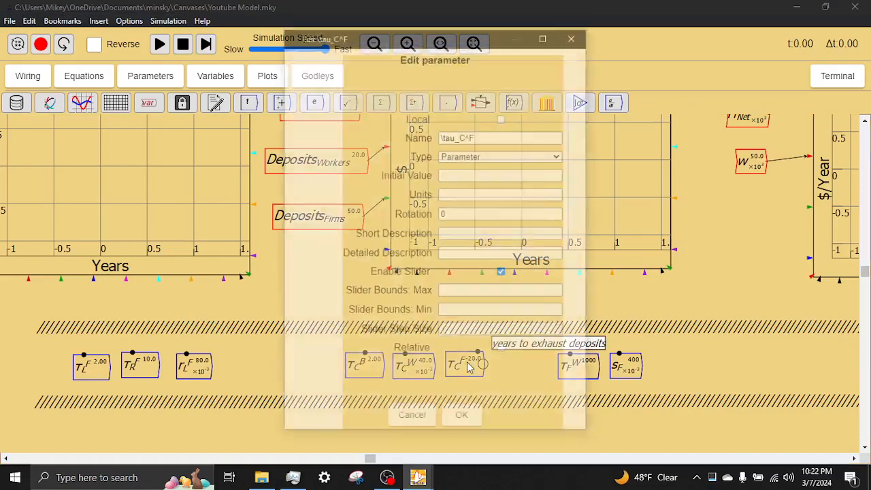
pyautogui.moveTo(511, 174); pyautogui.dragTo(311, 175)
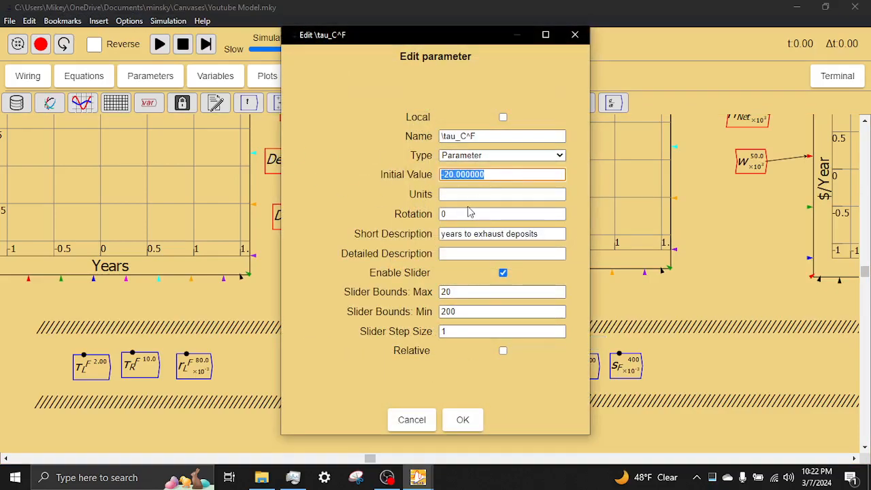
pyautogui.write('2')
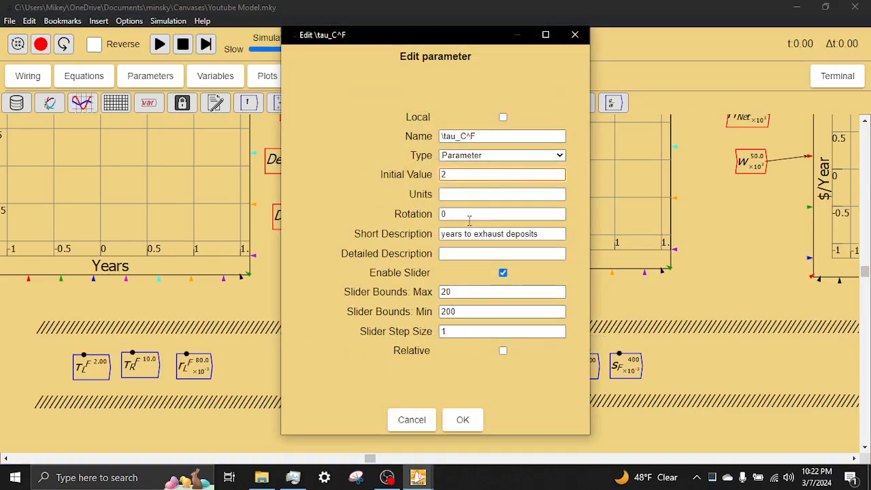
pyautogui.click(462, 420)
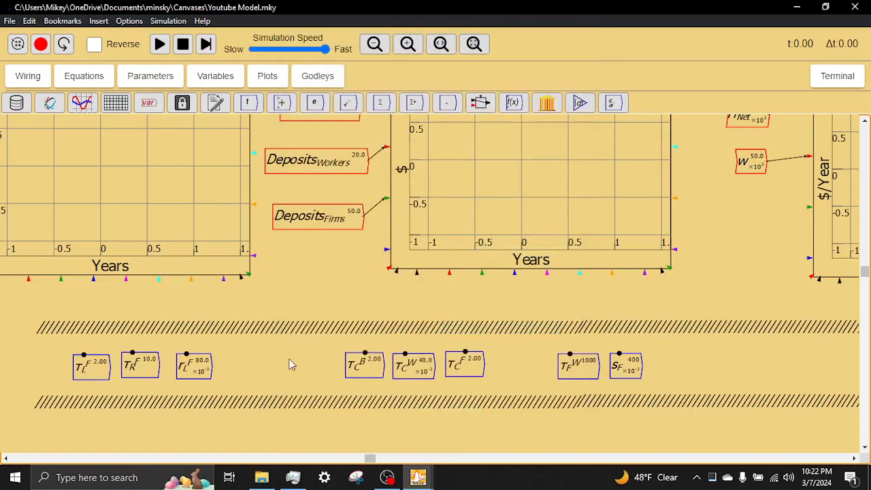
# Lower the loan repayment time parameter's value to 2 with its slider
pyautogui.moveTo(290, 358); pyautogui.dragTo(373, 318)
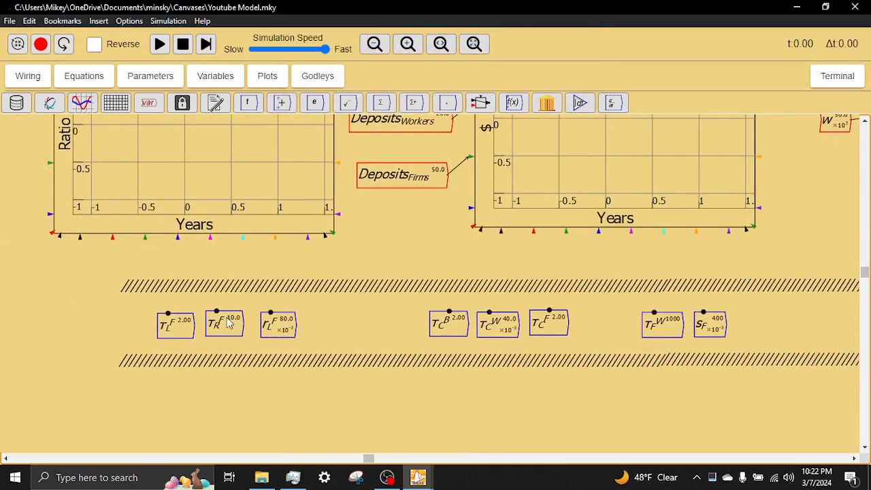
pyautogui.moveTo(212, 329)
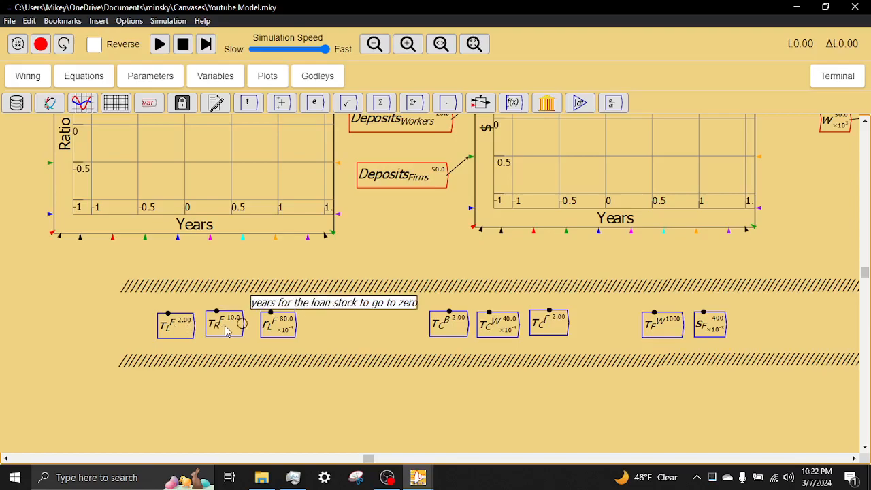
pyautogui.press('Left')
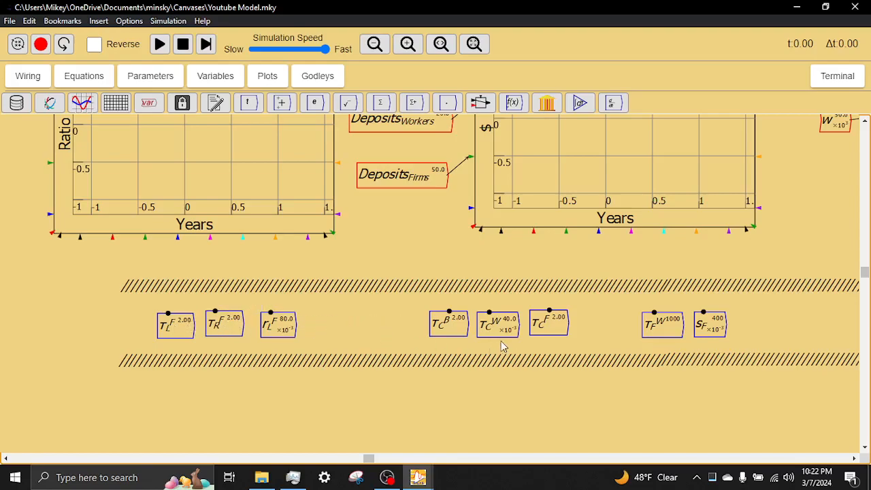
# Place the firms' consumption time parameter first in its group and move the wage time and output share pair closer to that group
pyautogui.moveTo(550, 323)
pyautogui.mouseDown()
pyautogui.moveTo(400, 323)
pyautogui.moveTo(564, 343)
pyautogui.moveTo(495, 332)
pyautogui.mouseUp()
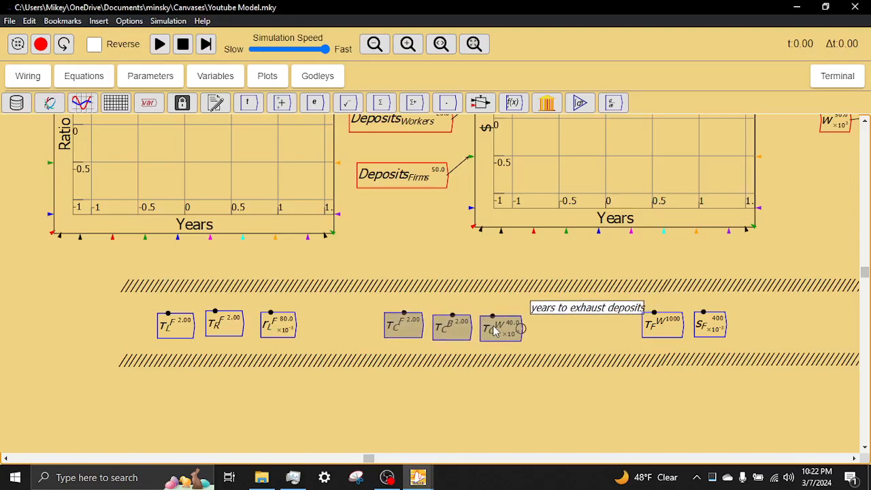
pyautogui.click(559, 331)
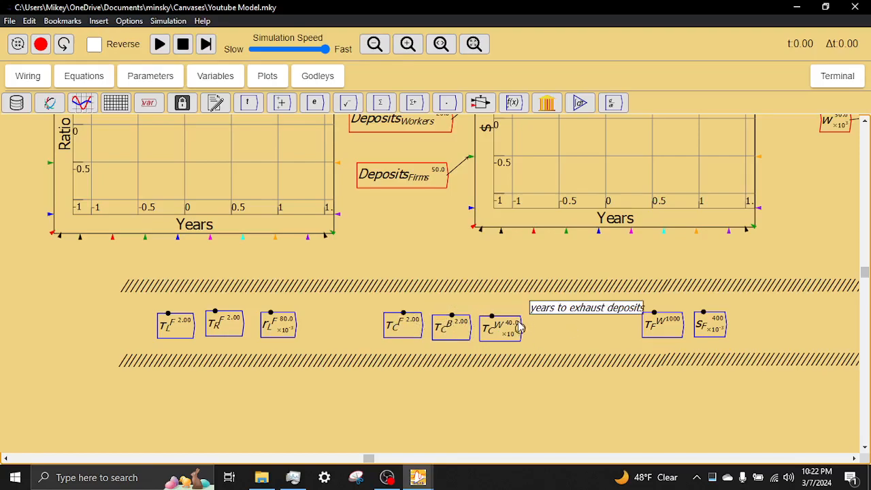
pyautogui.moveTo(757, 336); pyautogui.dragTo(649, 316)
pyautogui.moveTo(707, 333); pyautogui.dragTo(654, 331)
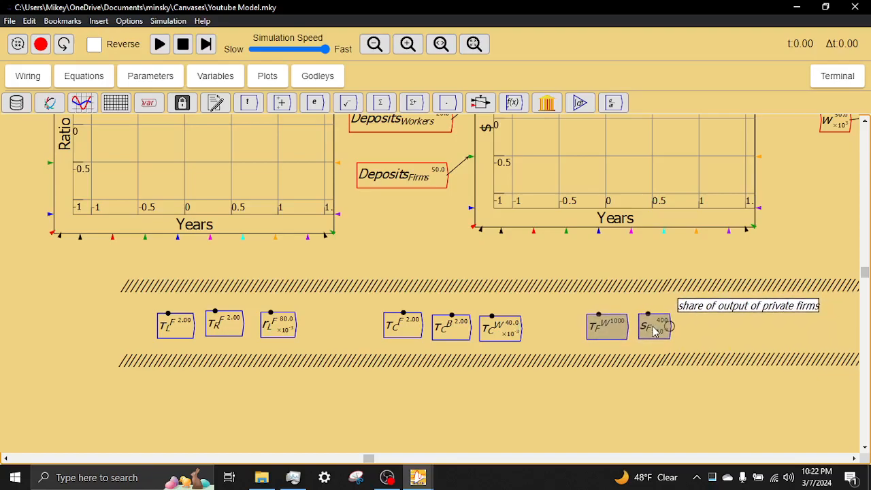
pyautogui.click(718, 337)
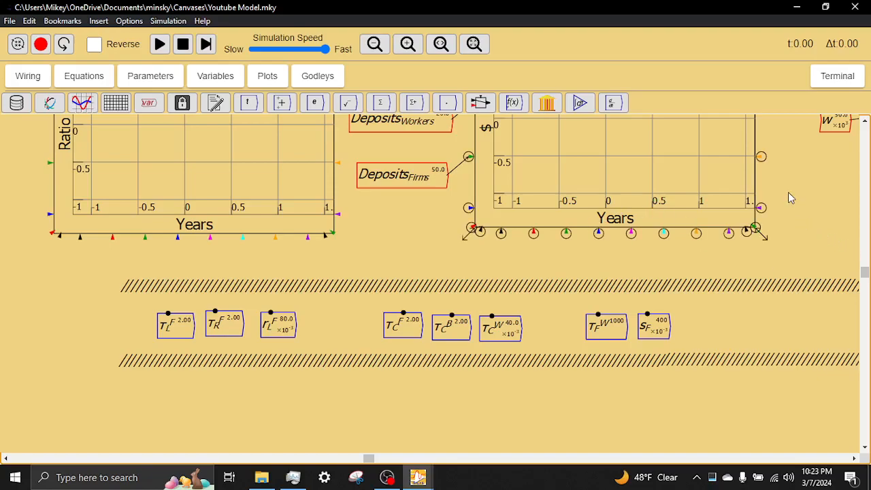
# Run the simulation for about three years, pause it, and examine the plots, especially the bank accounts plot and its input variables
pyautogui.scroll(-2, 776, 163)
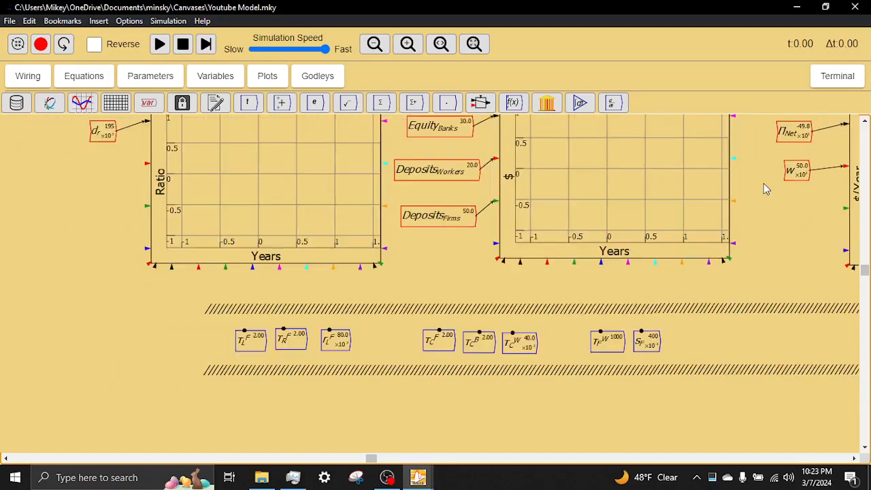
pyautogui.scroll(-2, 761, 181)
pyautogui.moveTo(758, 160); pyautogui.dragTo(463, 310)
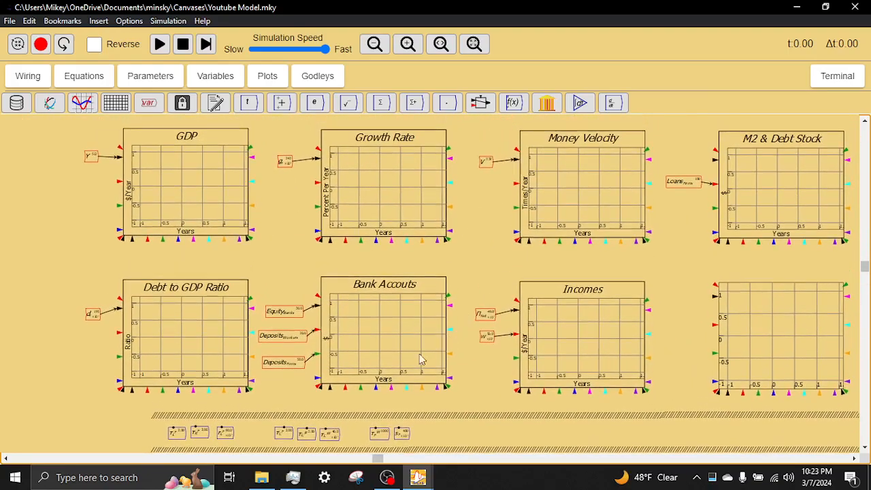
pyautogui.click(161, 46)
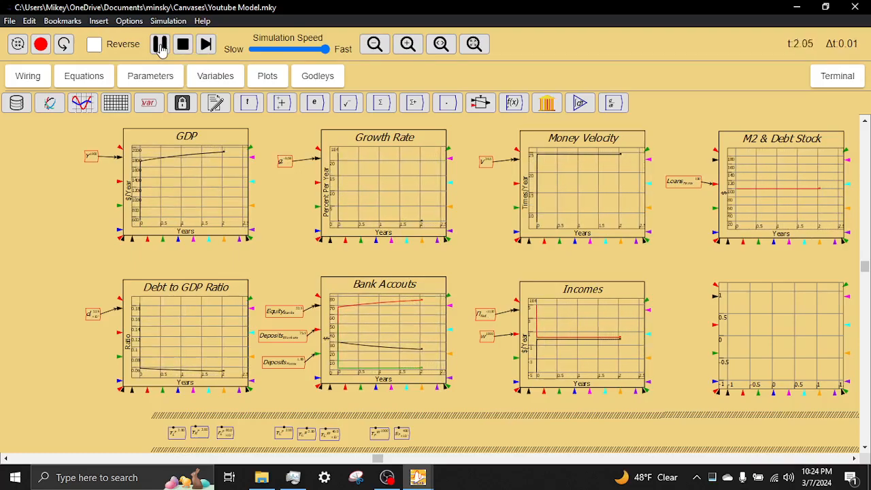
pyautogui.click(162, 46)
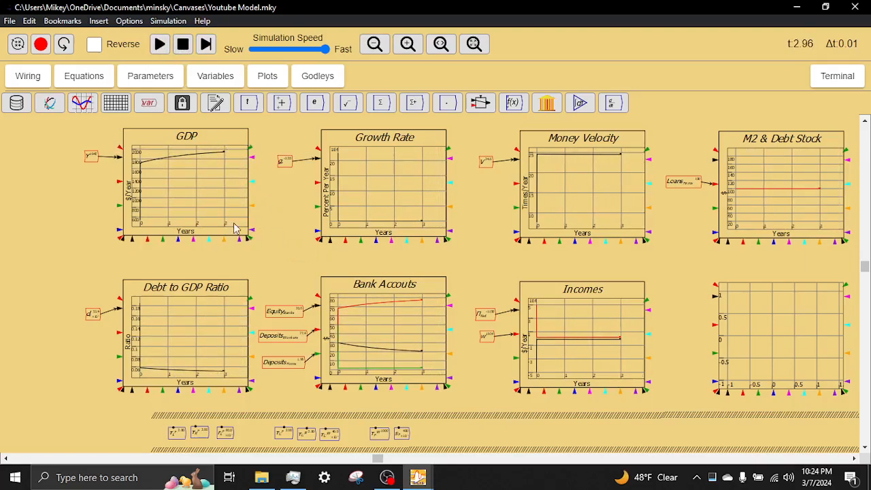
pyautogui.moveTo(117, 180)
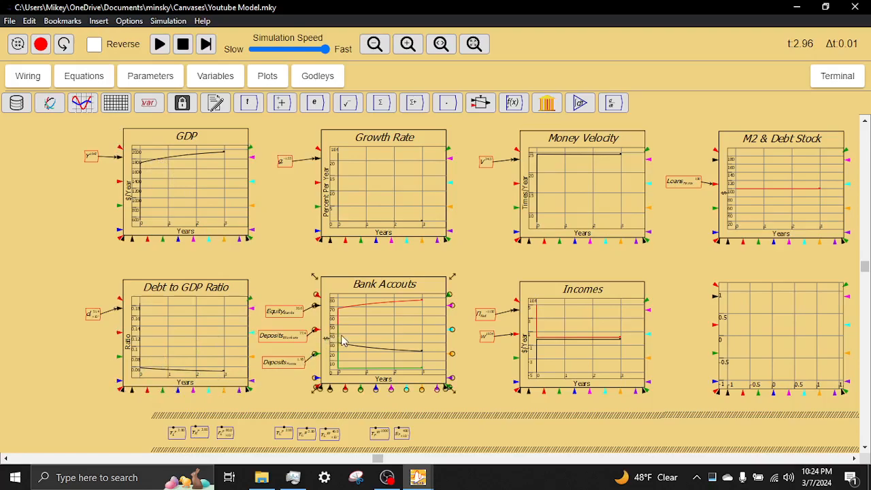
pyautogui.scroll(3, 343, 340)
pyautogui.scroll(3, 342, 340)
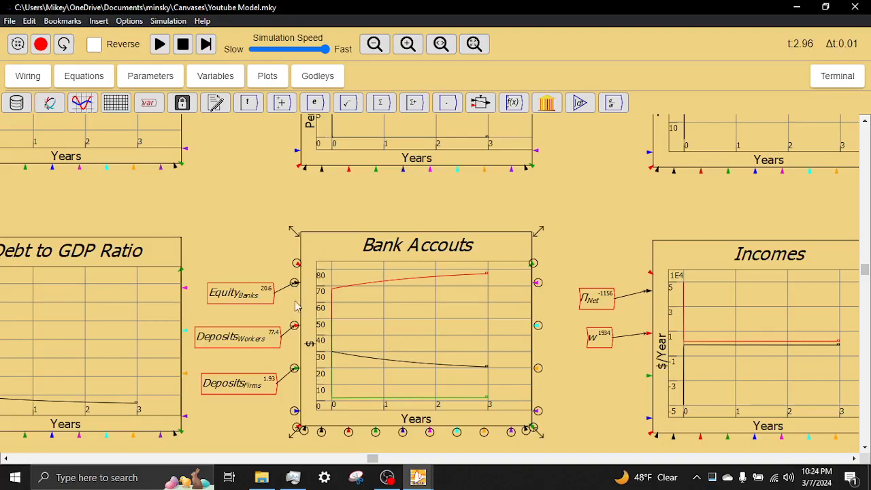
# Run the simulation once more for about three years and reset it to time zero
pyautogui.click(160, 44)
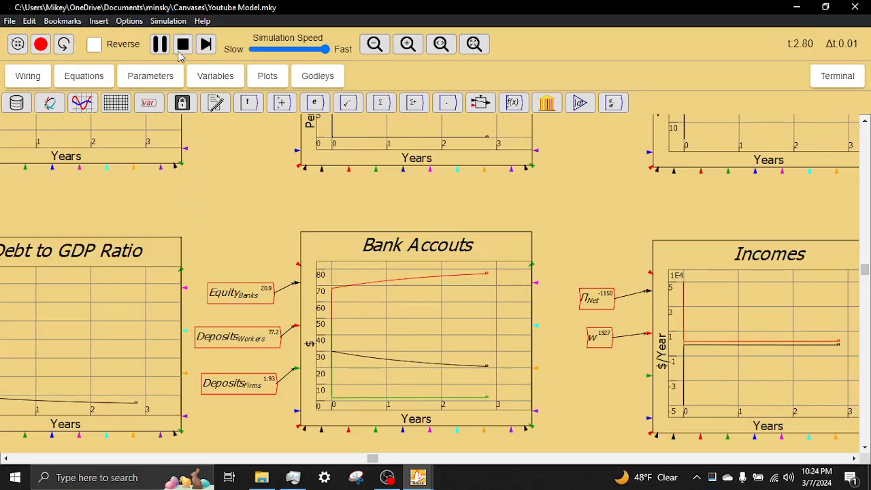
pyautogui.click(181, 50)
pyautogui.moveTo(230, 271); pyautogui.dragTo(361, 160)
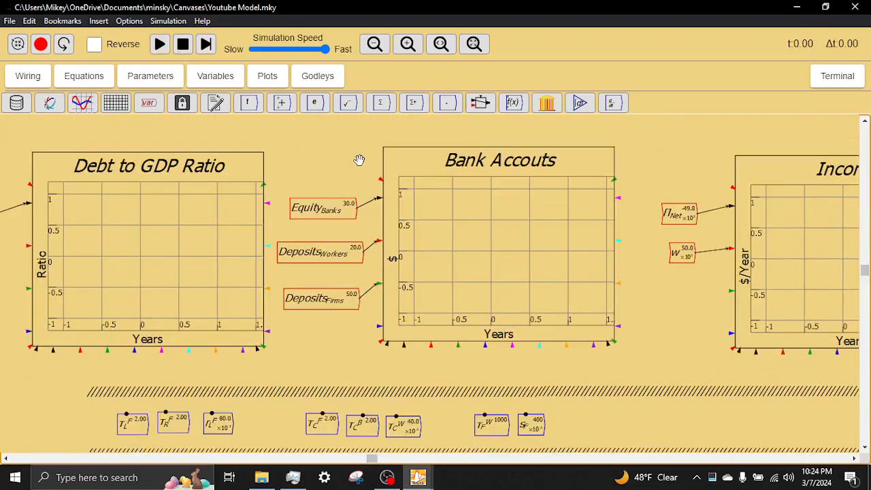
pyautogui.moveTo(321, 399); pyautogui.dragTo(357, 351)
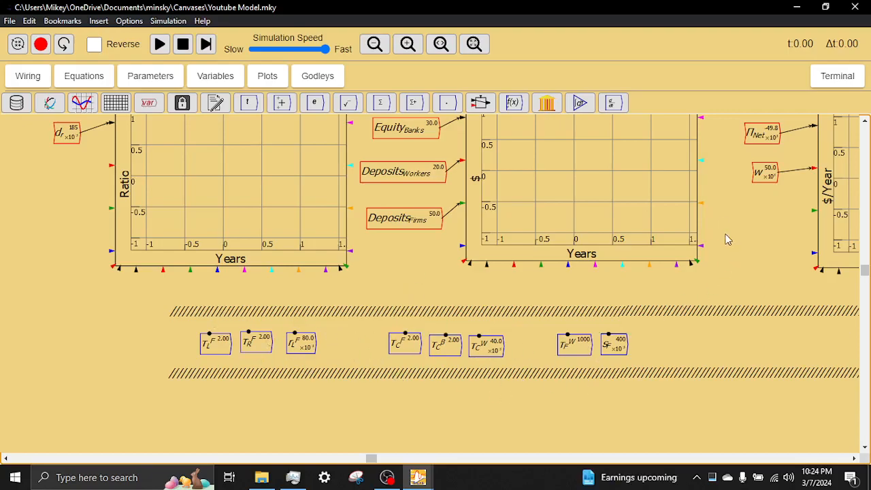
# Review the consumption, wage, repayment, interest and lending equations, and the definitions of growth rate, profits, debt ratio, money supply and velocity
pyautogui.moveTo(687, 261); pyautogui.dragTo(612, 410)
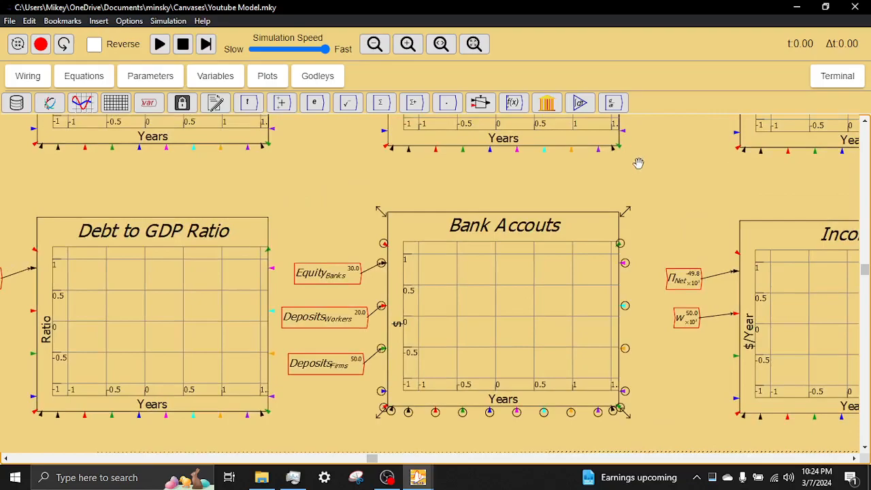
pyautogui.moveTo(636, 175); pyautogui.dragTo(579, 357)
pyautogui.moveTo(593, 170); pyautogui.dragTo(569, 340)
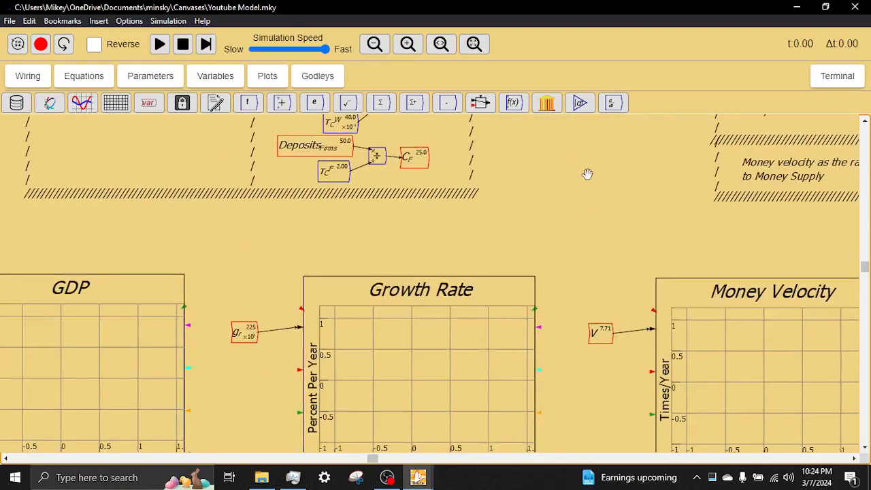
pyautogui.moveTo(585, 197); pyautogui.dragTo(585, 281)
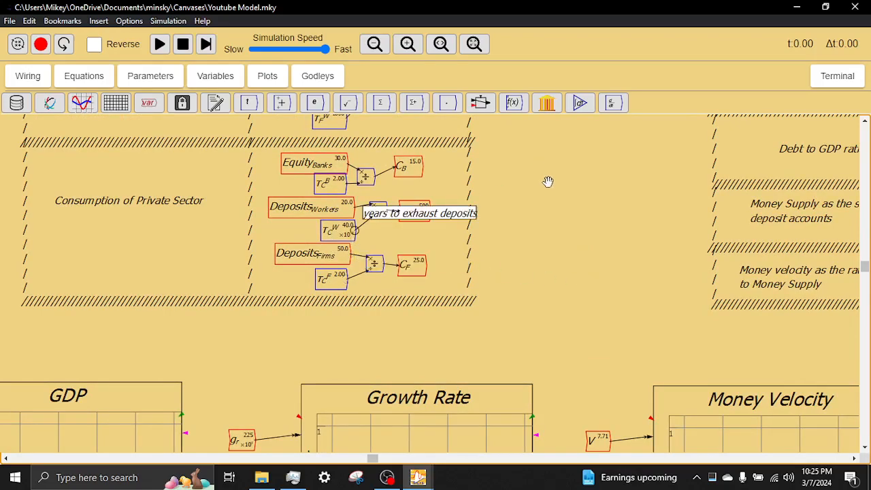
pyautogui.moveTo(549, 183); pyautogui.dragTo(567, 243)
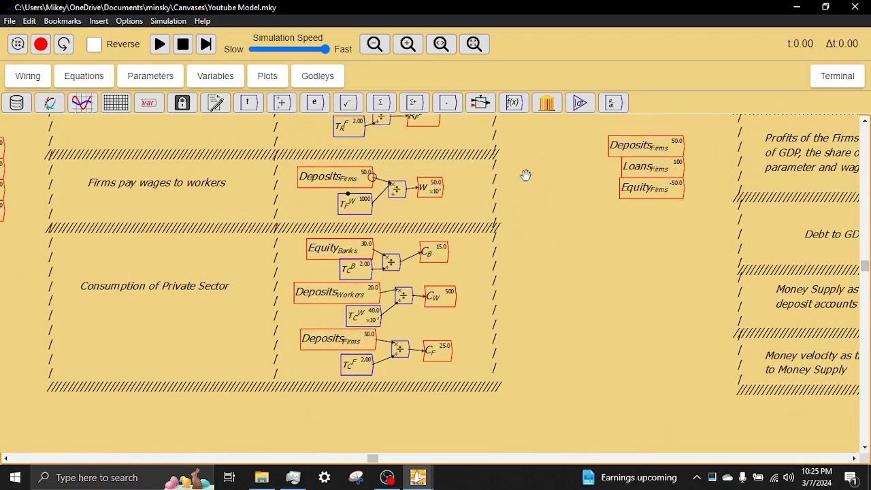
pyautogui.moveTo(525, 175); pyautogui.dragTo(511, 294)
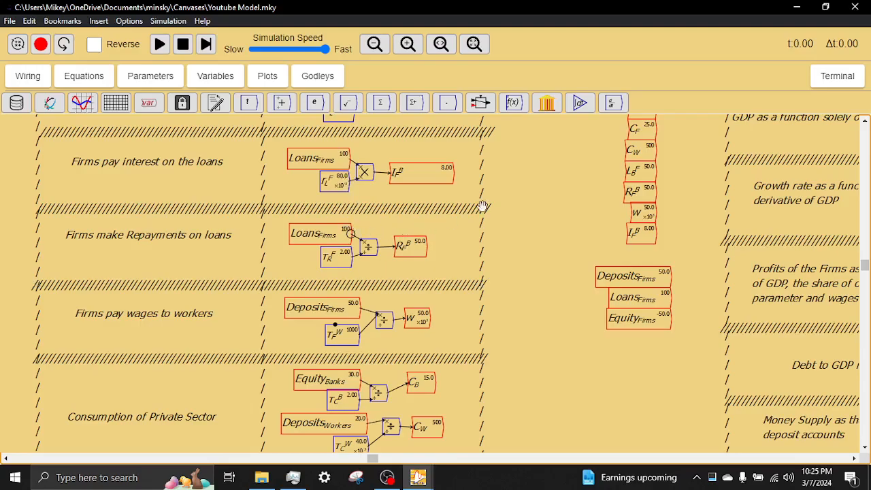
pyautogui.moveTo(521, 191); pyautogui.dragTo(529, 226)
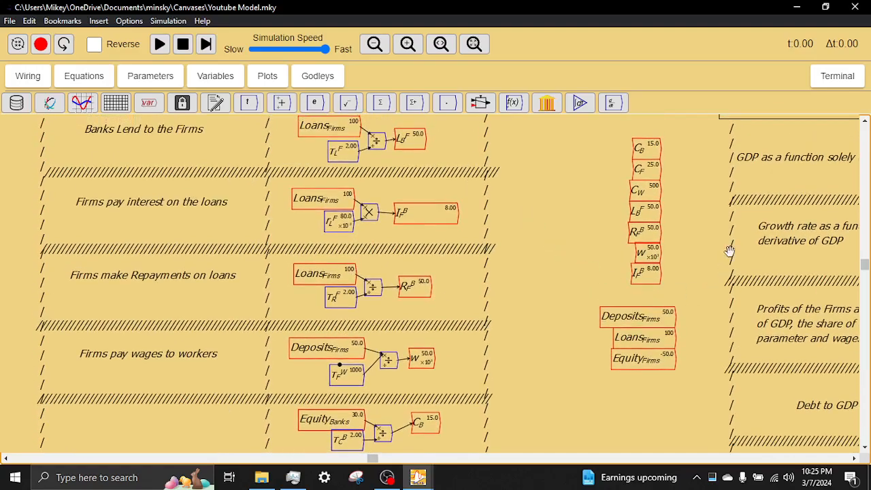
pyautogui.moveTo(730, 251); pyautogui.dragTo(350, 247)
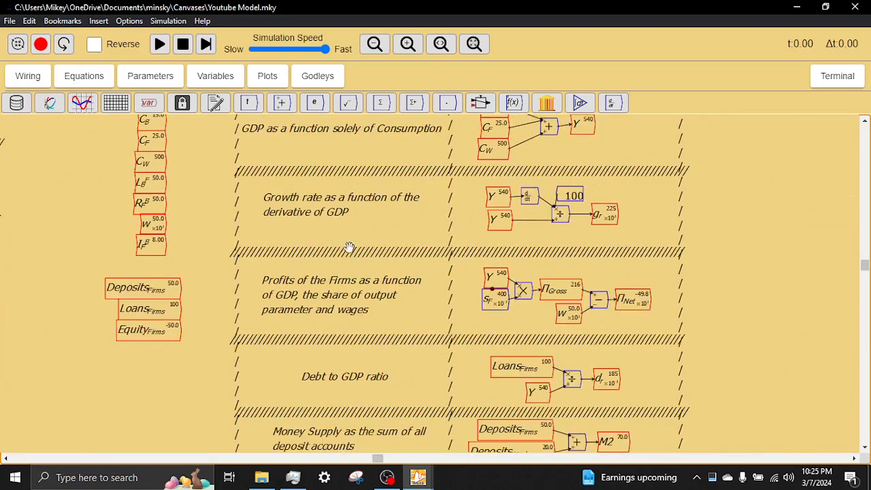
pyautogui.moveTo(718, 347); pyautogui.dragTo(566, 211)
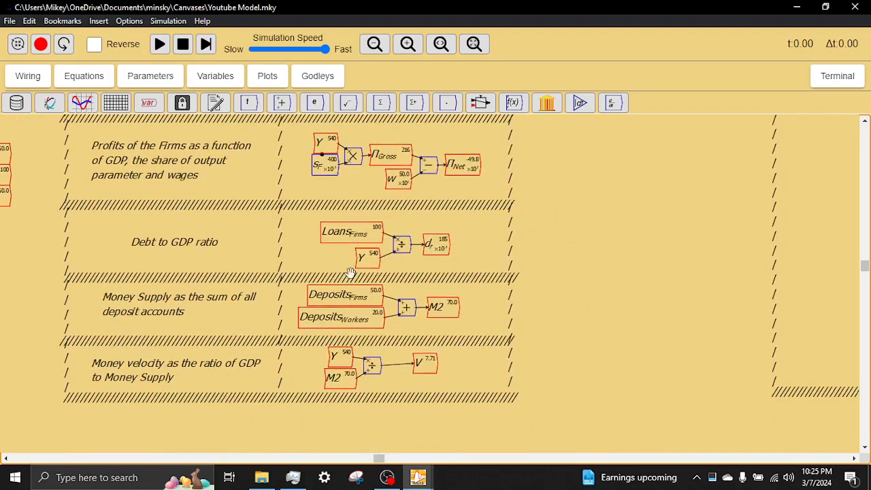
pyautogui.moveTo(249, 314); pyautogui.dragTo(650, 228)
pyautogui.moveTo(346, 350); pyautogui.dragTo(655, 228)
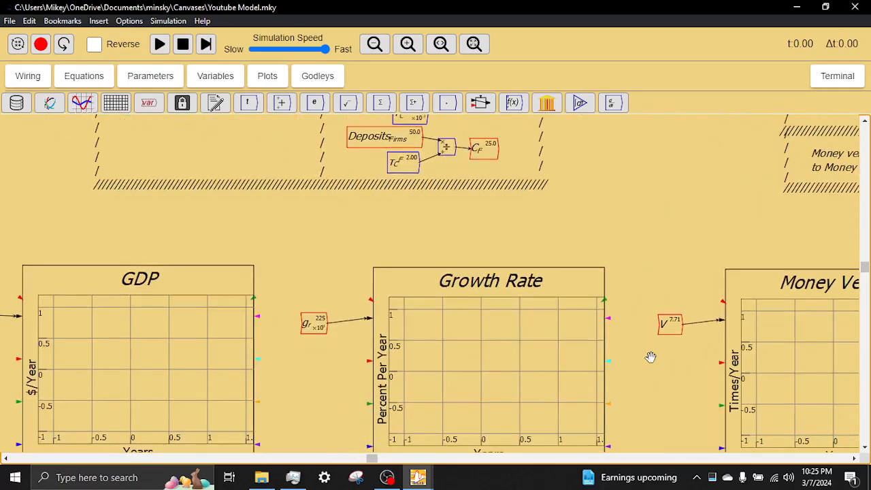
# Run the simulation for about one year while watching the debt ratio and bank accounts plots, and reset it
pyautogui.moveTo(652, 356); pyautogui.dragTo(613, 248)
pyautogui.moveTo(424, 320); pyautogui.dragTo(483, 211)
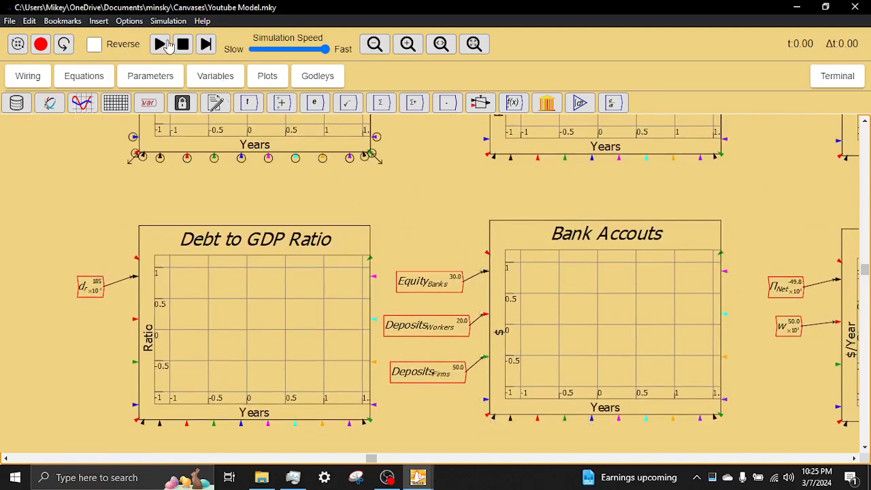
pyautogui.click(160, 44)
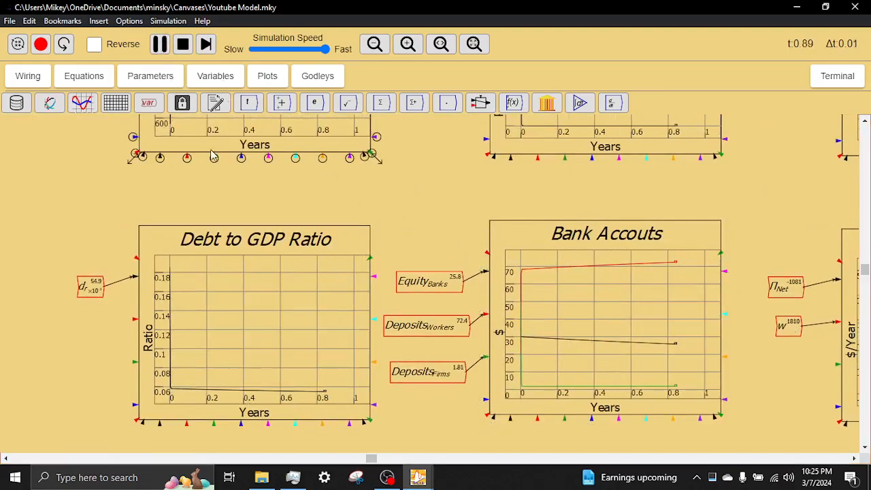
pyautogui.click(183, 44)
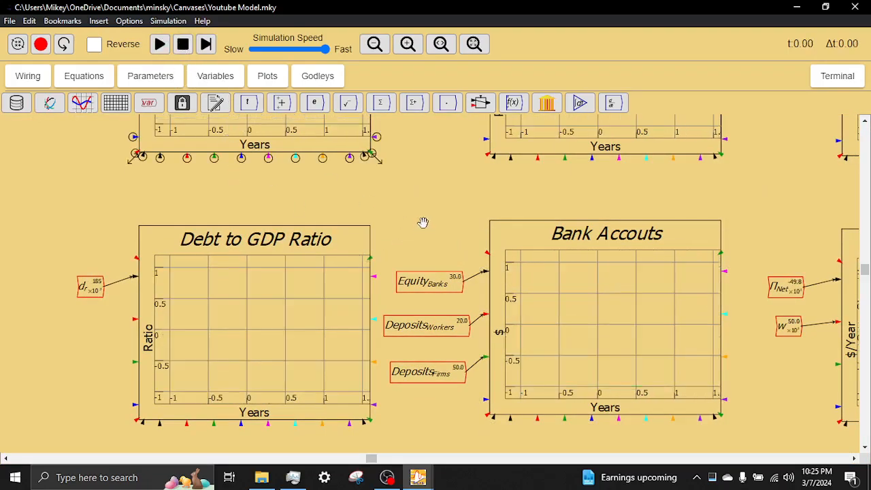
# Lower the firms' wage payment time parameter to 100 with its slider
pyautogui.moveTo(446, 431); pyautogui.dragTo(402, 246)
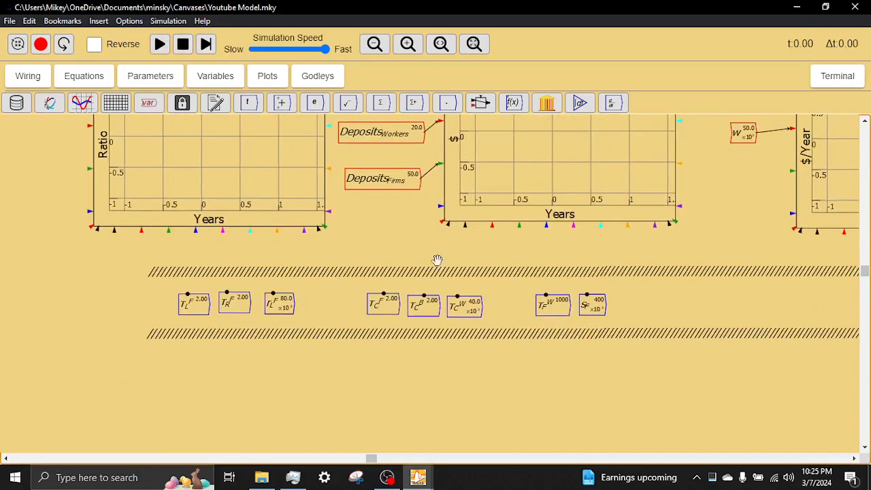
pyautogui.moveTo(554, 320)
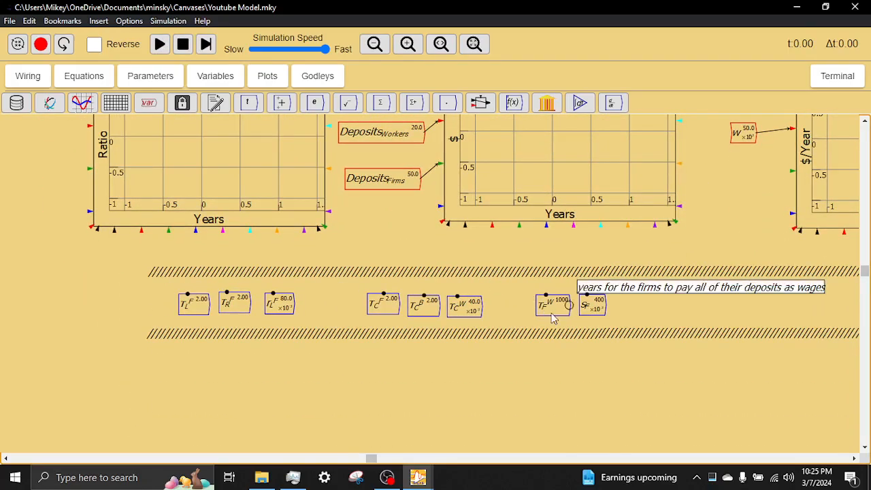
pyautogui.press('Down')
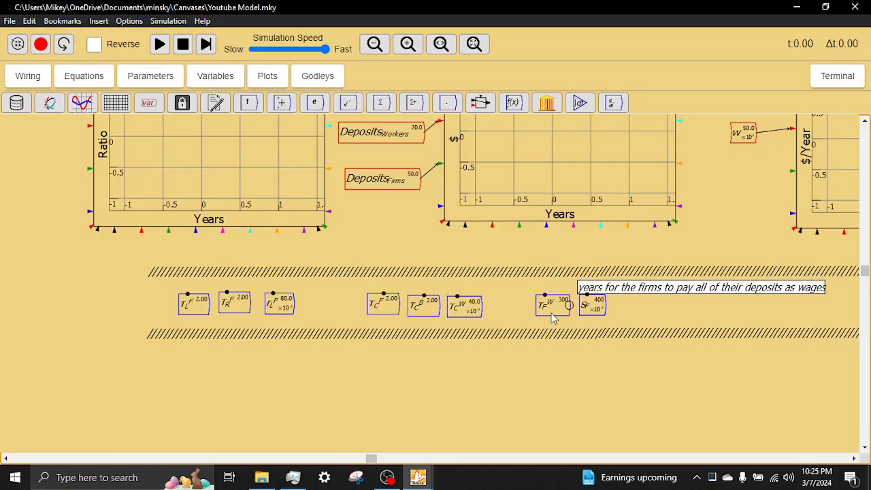
# Run the simulation to about 25 years with all the plots in view and pause it
pyautogui.scroll(-3, 417, 255)
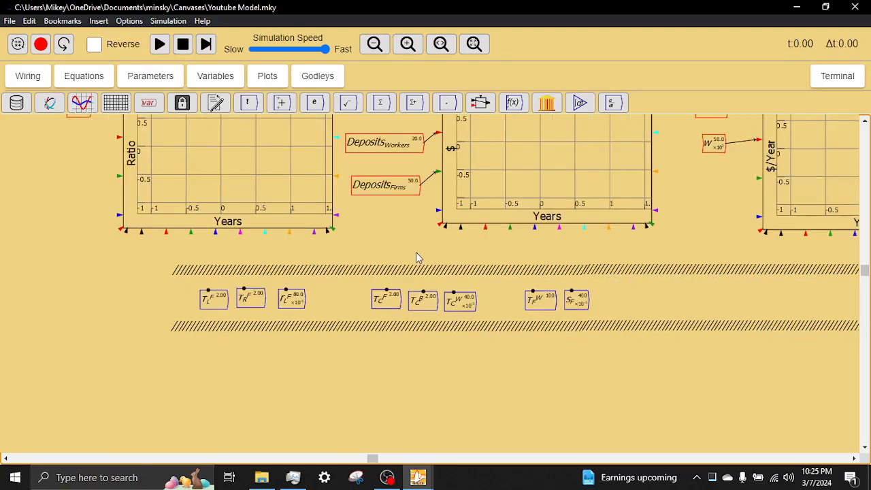
pyautogui.moveTo(401, 236); pyautogui.dragTo(343, 392)
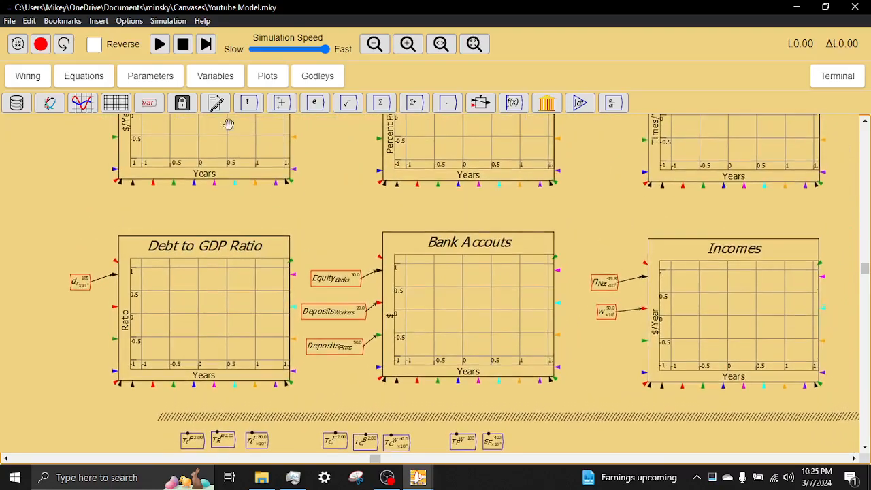
pyautogui.moveTo(337, 204); pyautogui.dragTo(336, 222)
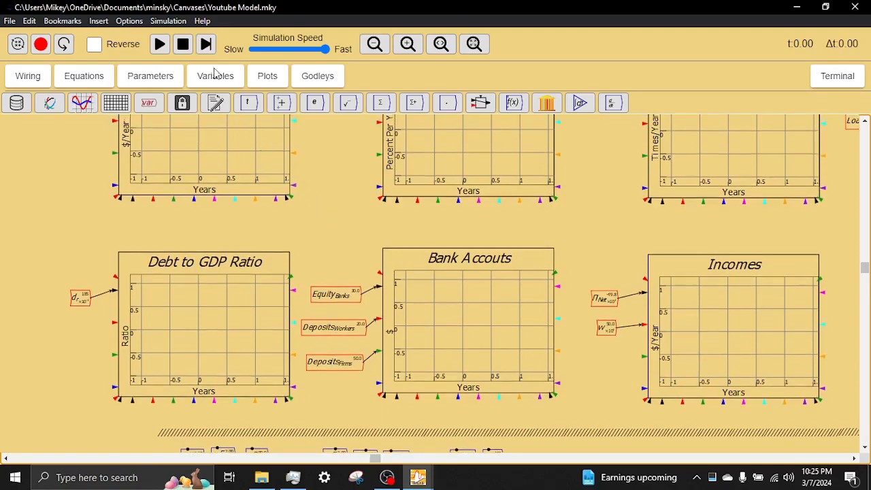
pyautogui.click(159, 44)
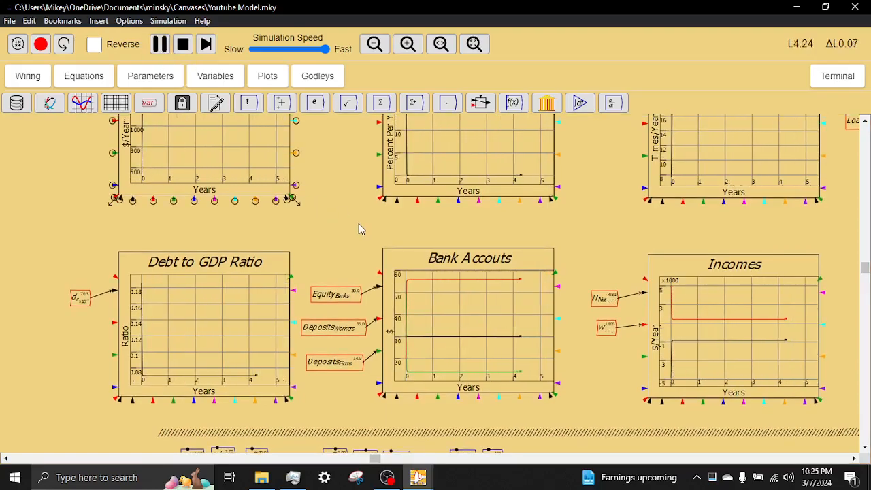
pyautogui.scroll(-2, 358, 223)
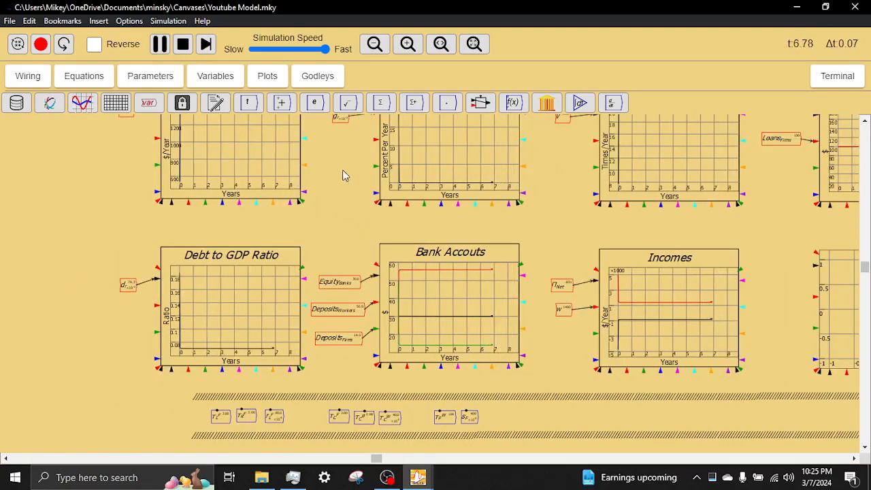
pyautogui.moveTo(342, 171); pyautogui.dragTo(346, 194)
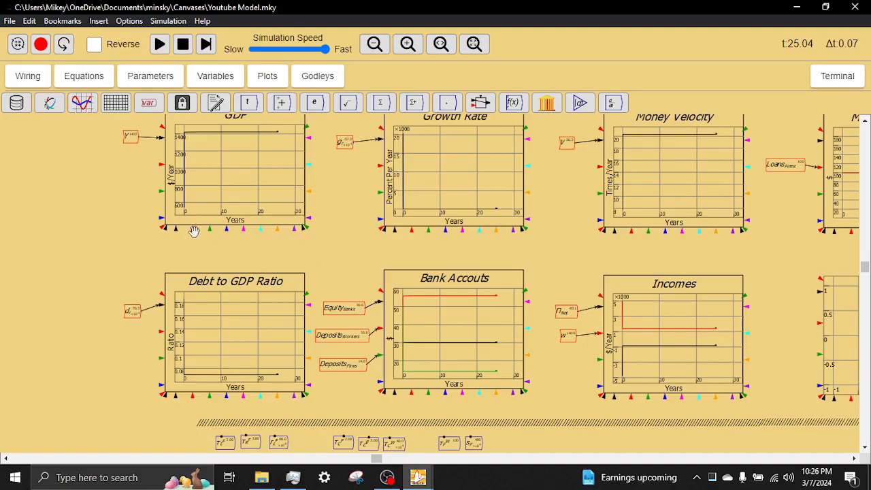
# Examine the GDP, debt to GDP ratio and bank accounts plots and their current variable values up close
pyautogui.scroll(5, 118, 190)
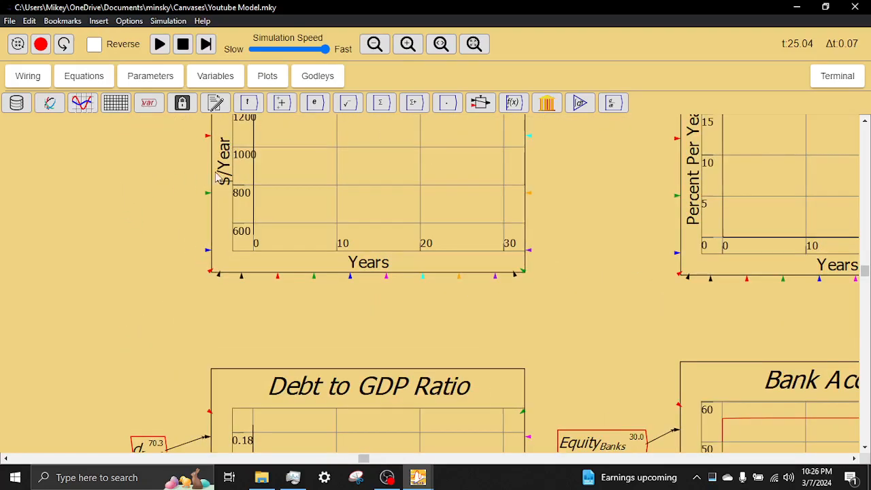
pyautogui.moveTo(341, 187); pyautogui.dragTo(300, 266)
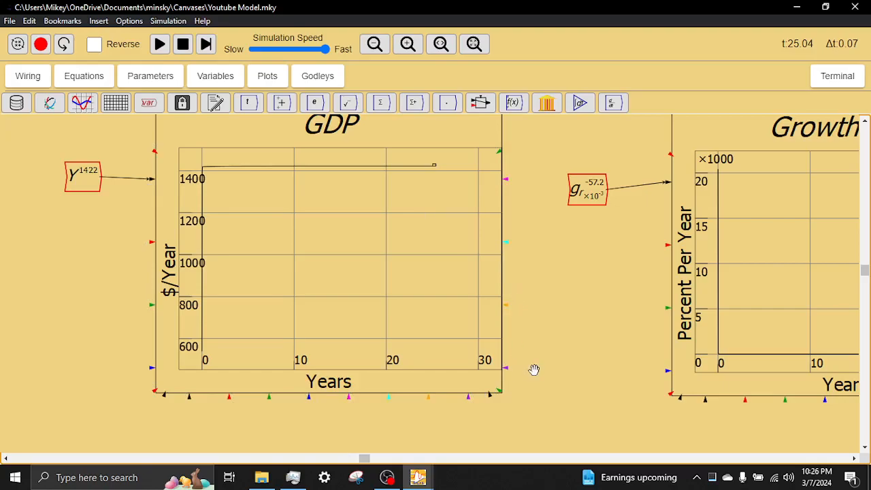
pyautogui.moveTo(535, 356); pyautogui.dragTo(575, 161)
pyautogui.moveTo(568, 323); pyautogui.dragTo(597, 232)
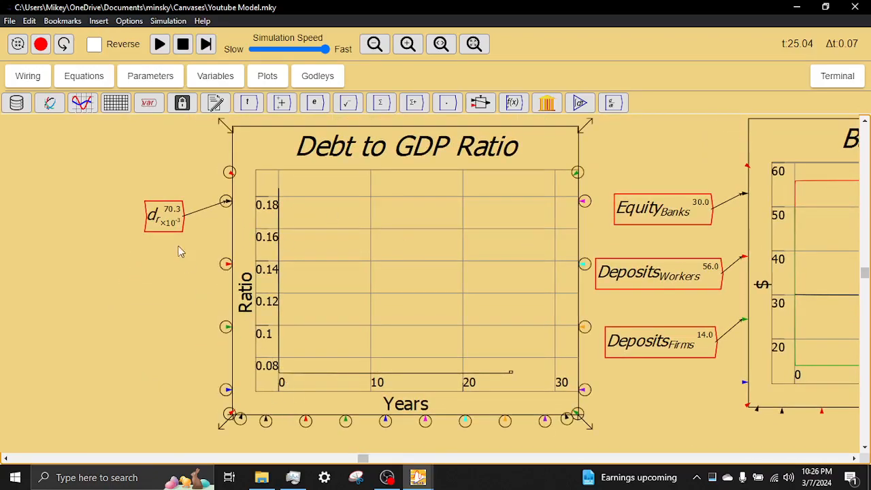
pyautogui.scroll(-3, 629, 342)
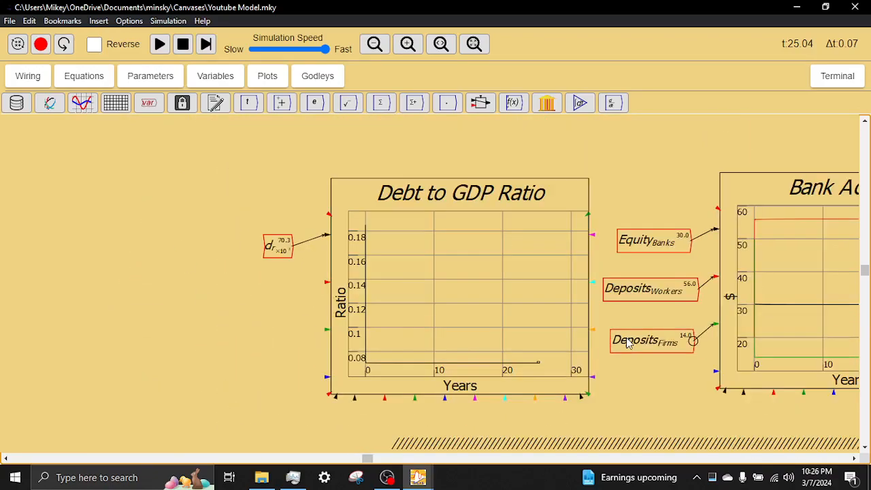
pyautogui.scroll(-2, 685, 361)
pyautogui.moveTo(564, 327); pyautogui.dragTo(427, 304)
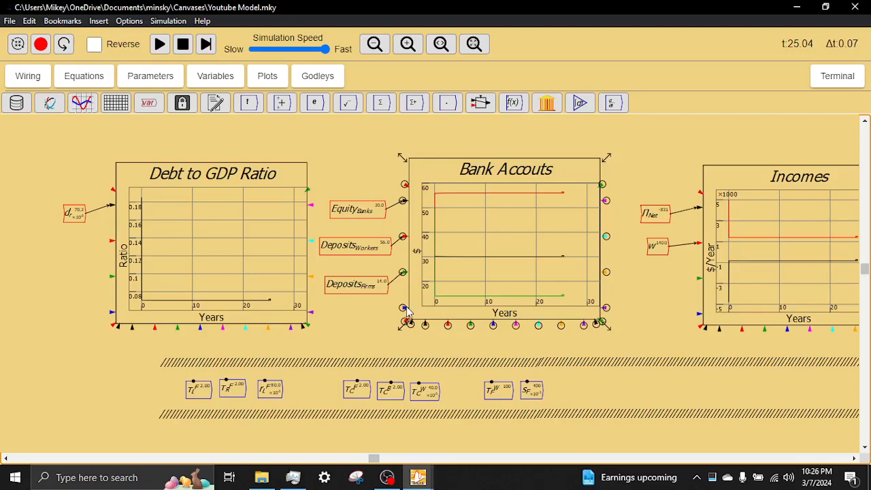
# Examine the Bank Accounts and Incomes plots and trace net profit and wages to the firms' profits equation
pyautogui.scroll(2, 402, 284)
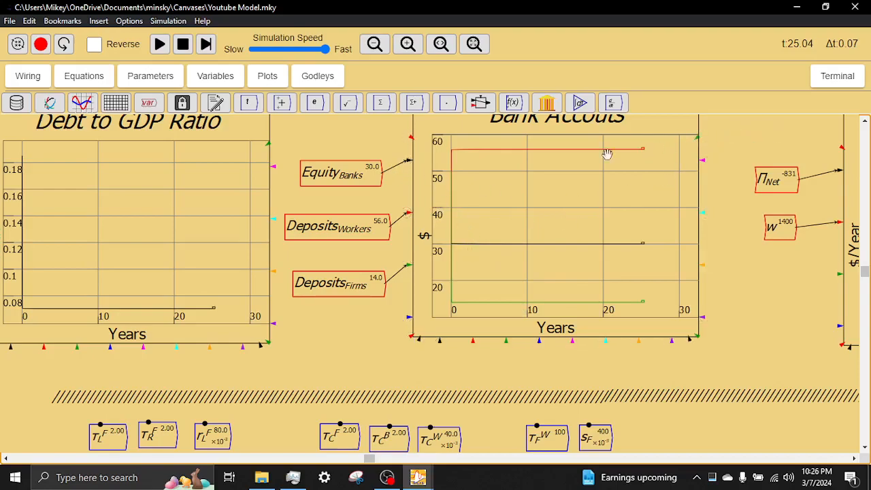
pyautogui.moveTo(742, 137); pyautogui.dragTo(383, 198)
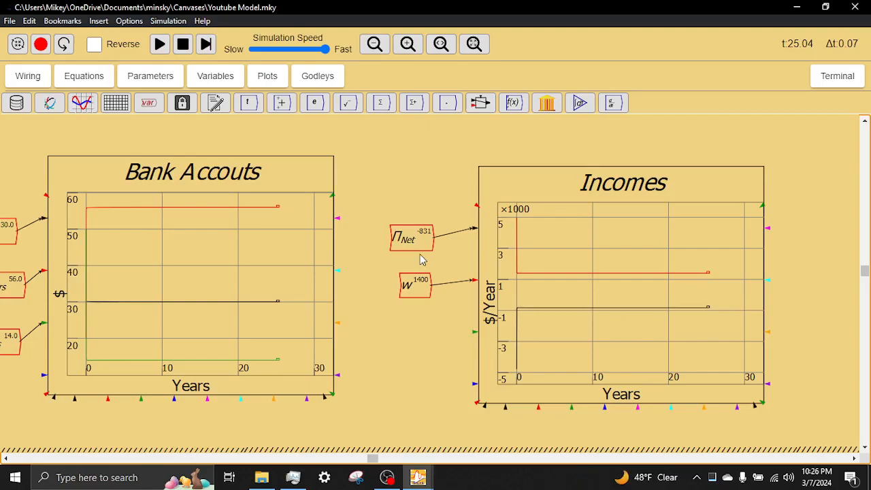
pyautogui.scroll(-1, 414, 202)
pyautogui.scroll(-1, 414, 181)
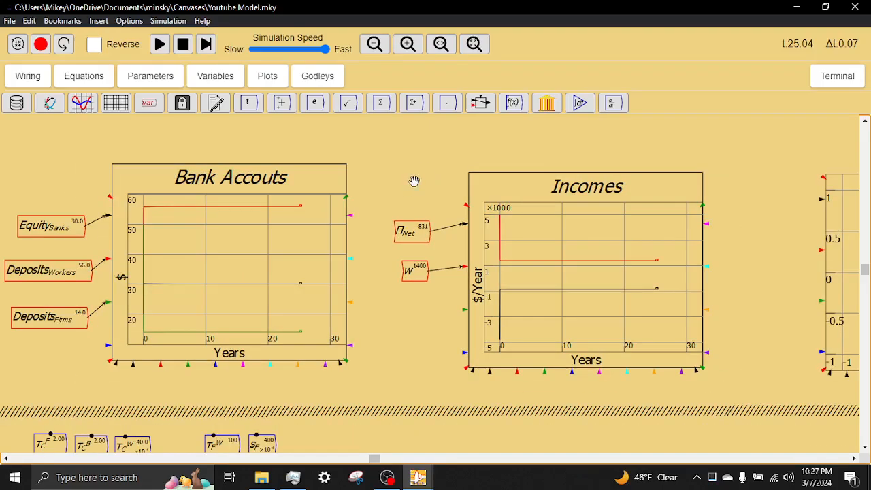
pyautogui.scroll(-1, 415, 181)
pyautogui.moveTo(446, 183); pyautogui.dragTo(349, 320)
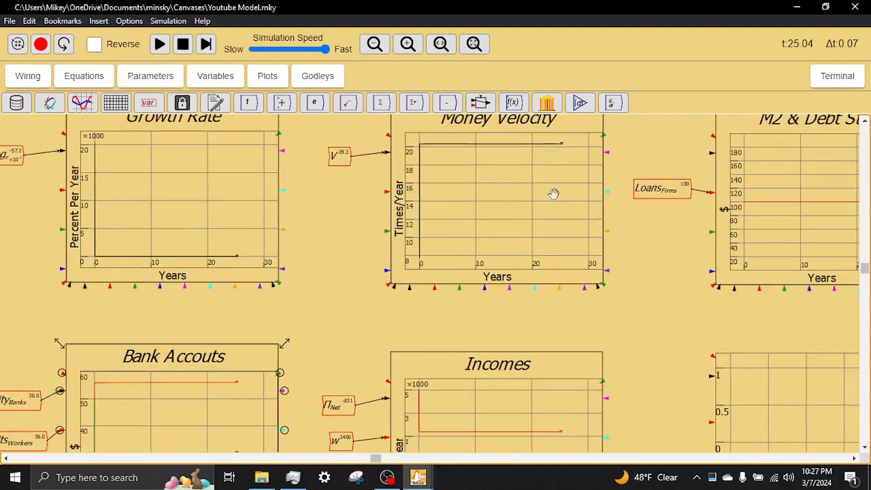
pyautogui.moveTo(619, 171); pyautogui.dragTo(388, 361)
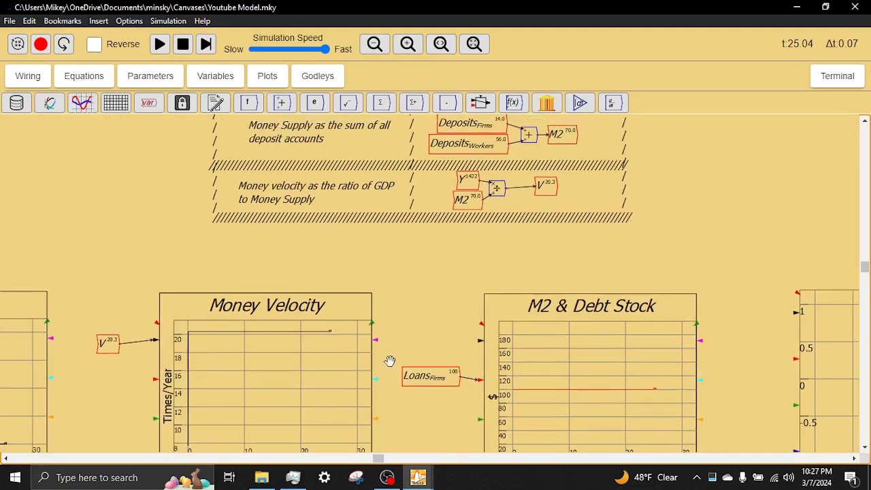
pyautogui.moveTo(437, 263); pyautogui.dragTo(431, 330)
pyautogui.moveTo(462, 295); pyautogui.dragTo(408, 360)
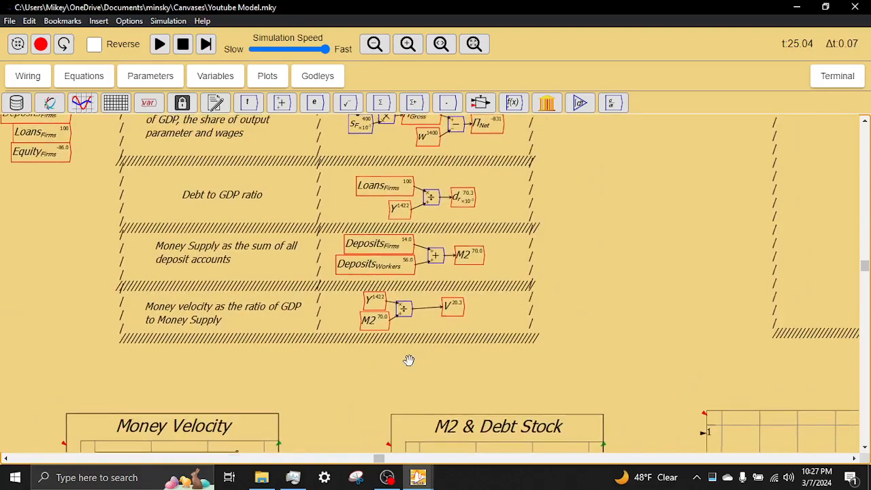
pyautogui.moveTo(524, 181); pyautogui.dragTo(536, 208)
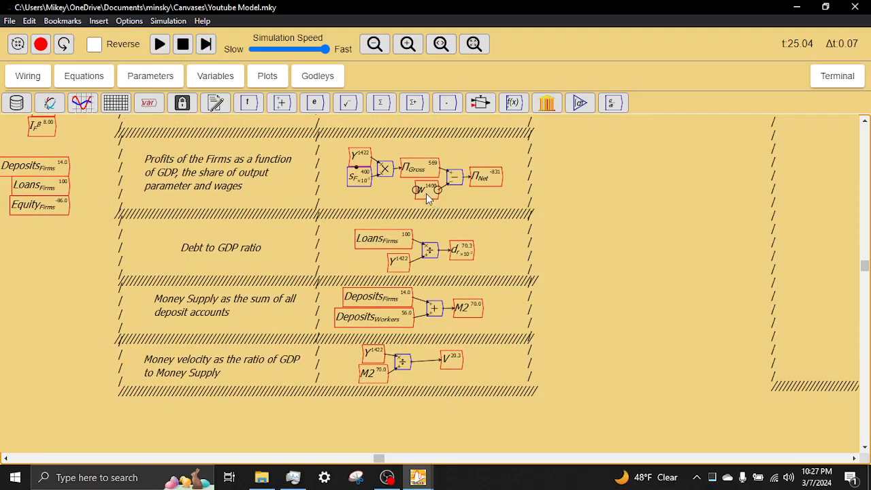
# Reset the simulation and rewire the firms' wage payment time parameter into the divide input of the "Firms pay wages to workers" equation
pyautogui.moveTo(105, 352); pyautogui.dragTo(590, 390)
pyautogui.moveTo(331, 272); pyautogui.dragTo(430, 300)
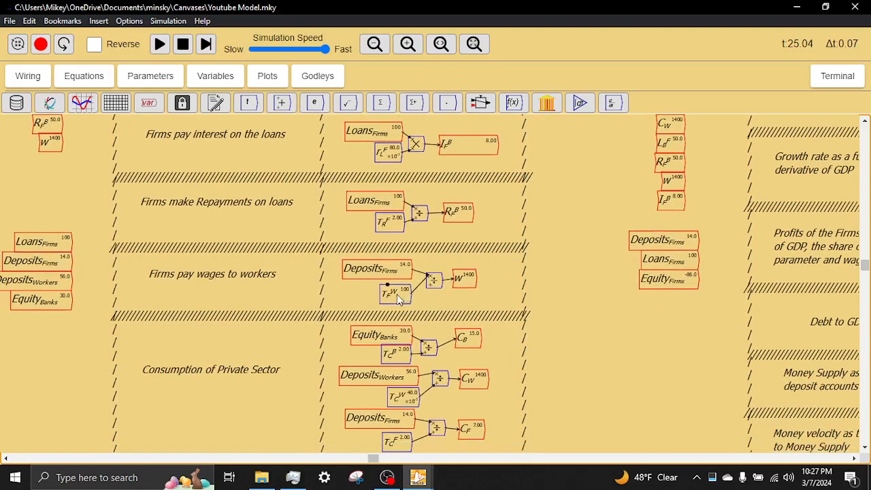
pyautogui.moveTo(402, 298)
pyautogui.click(182, 45)
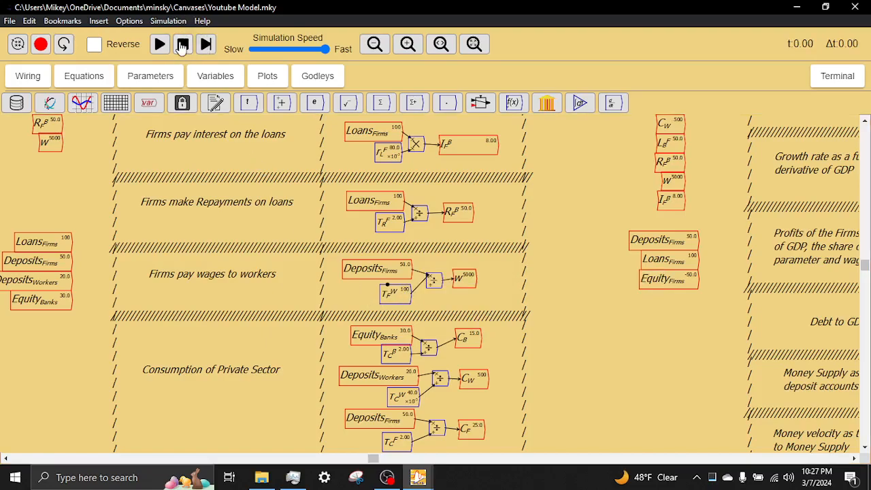
pyautogui.scroll(1, 407, 284)
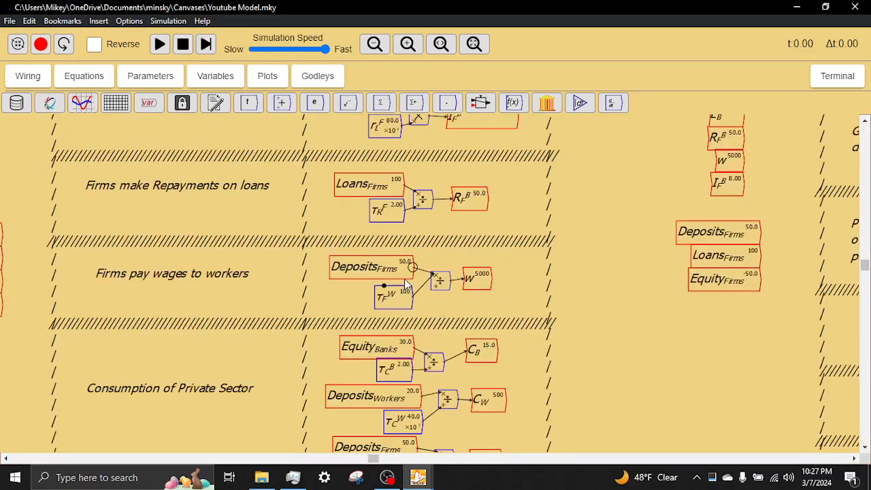
pyautogui.scroll(3, 407, 284)
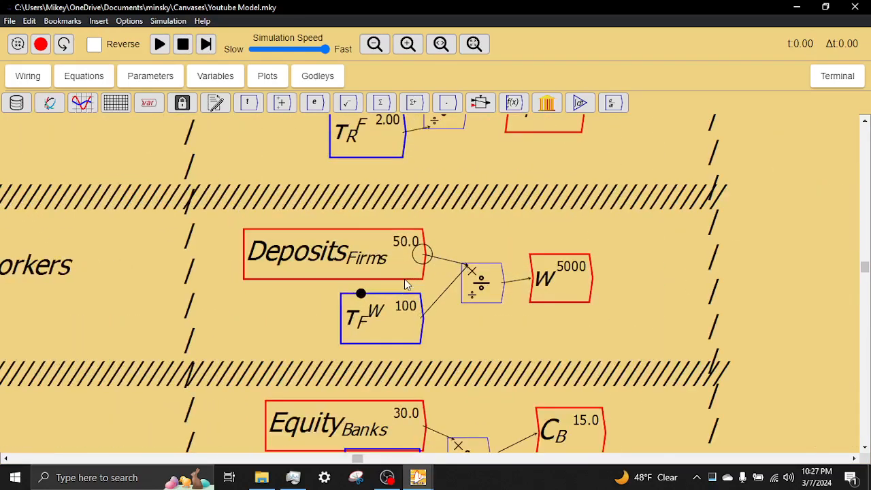
pyautogui.moveTo(396, 327)
pyautogui.moveTo(423, 320)
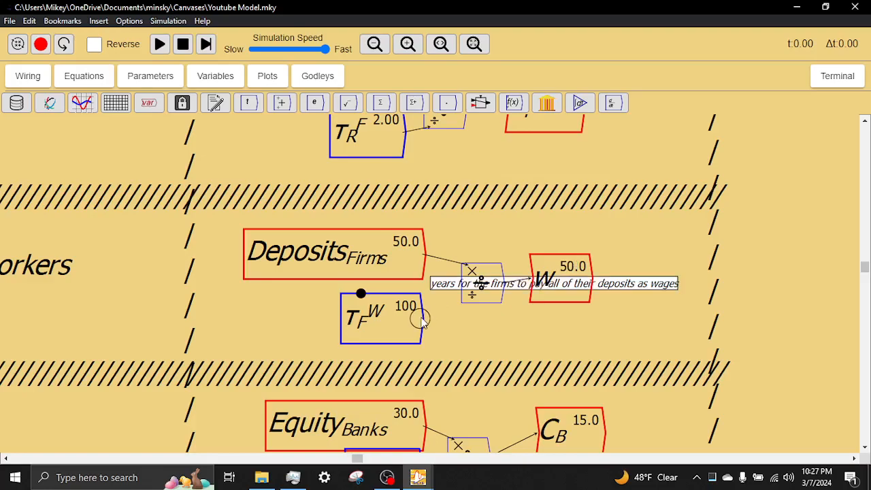
pyautogui.moveTo(456, 315); pyautogui.dragTo(467, 304)
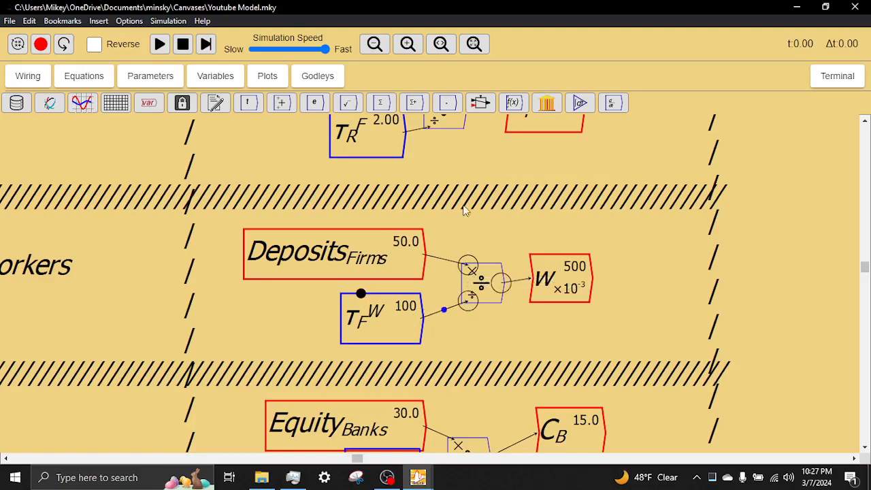
# Run the simulation to about 19 years with the plots and parameter row in view and pause it
pyautogui.moveTo(463, 153)
pyautogui.mouseDown()
pyautogui.moveTo(463, 223)
pyautogui.moveTo(454, 159)
pyautogui.mouseUp()
pyautogui.moveTo(486, 375); pyautogui.dragTo(481, 243)
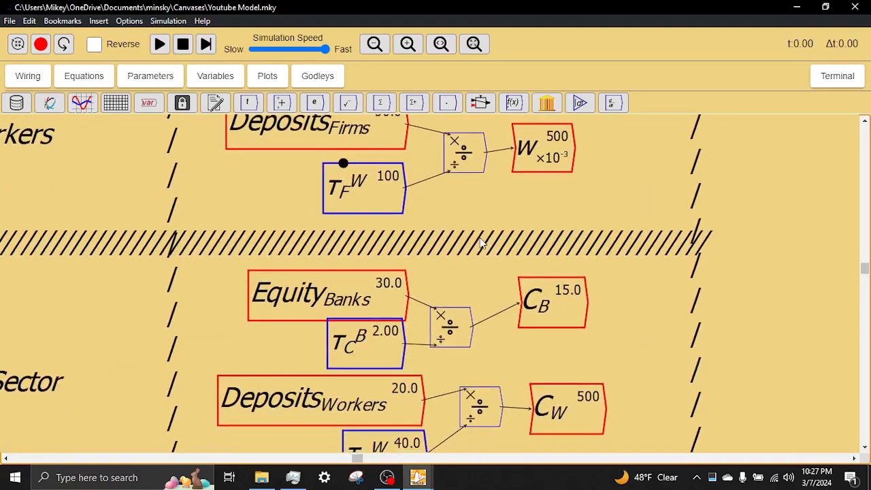
pyautogui.scroll(-6, 480, 240)
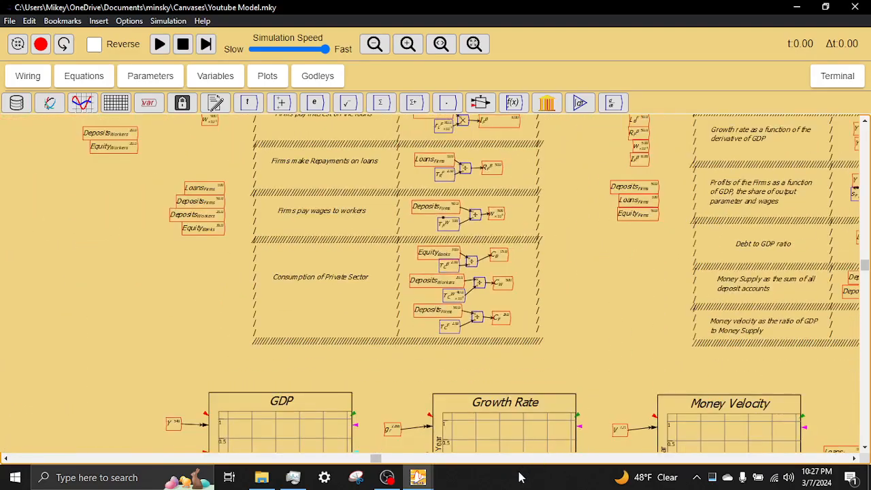
pyautogui.moveTo(533, 226); pyautogui.dragTo(499, 124)
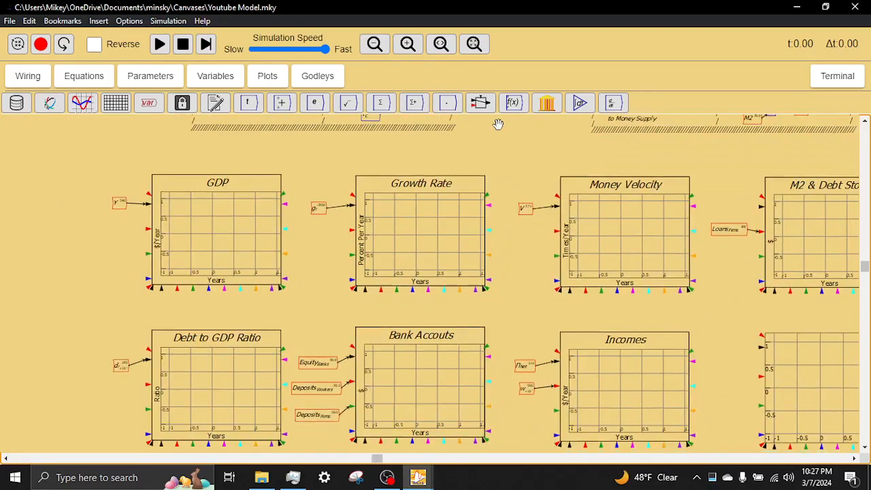
pyautogui.click(161, 44)
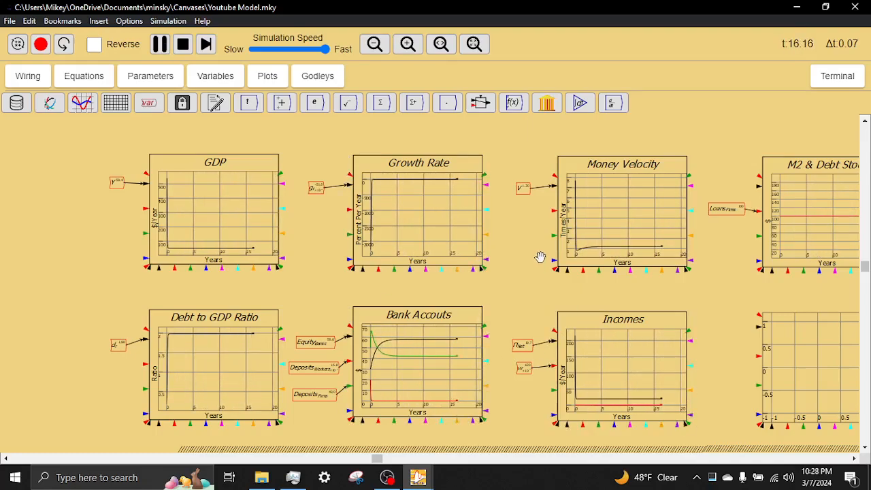
pyautogui.moveTo(540, 257); pyautogui.dragTo(560, 197)
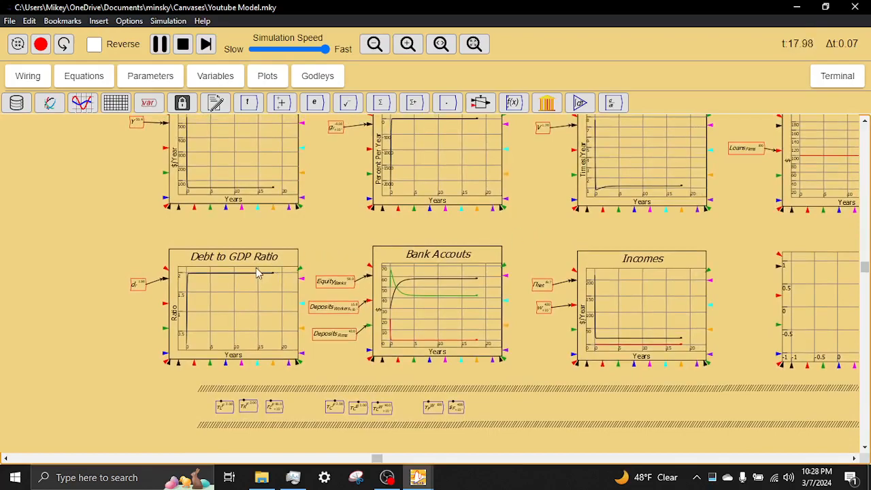
pyautogui.click(159, 43)
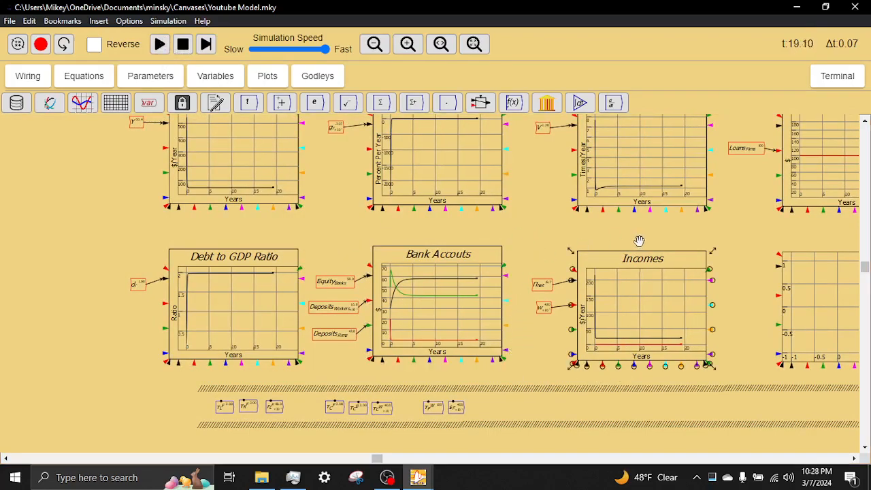
# Examine the Incomes, Money Velocity and Bank Accounts plots with their variable values up close
pyautogui.moveTo(653, 232); pyautogui.dragTo(304, 248)
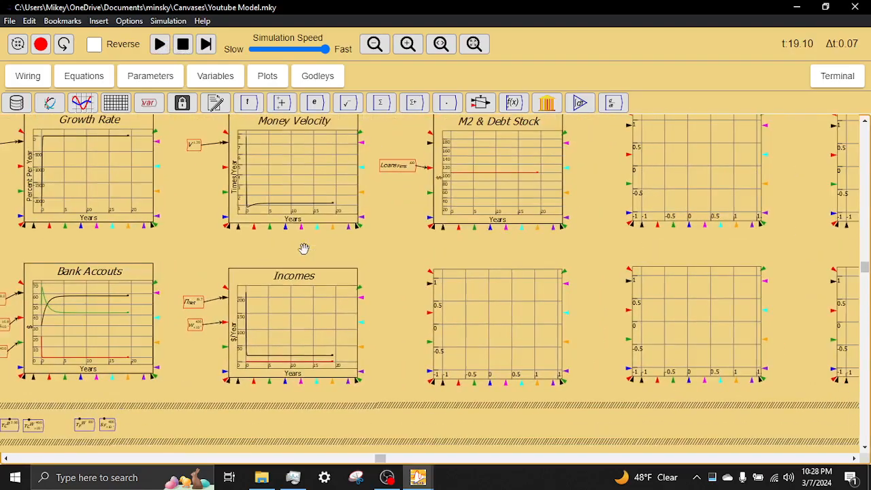
pyautogui.scroll(5, 304, 248)
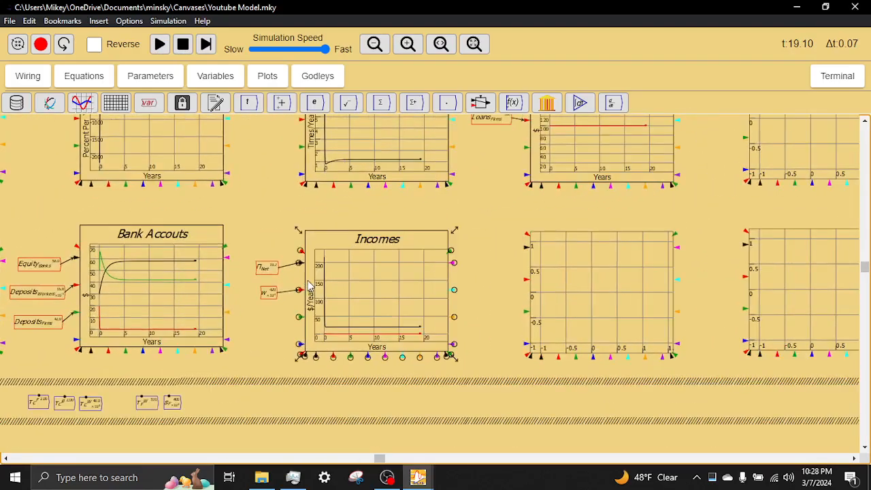
pyautogui.scroll(4, 308, 285)
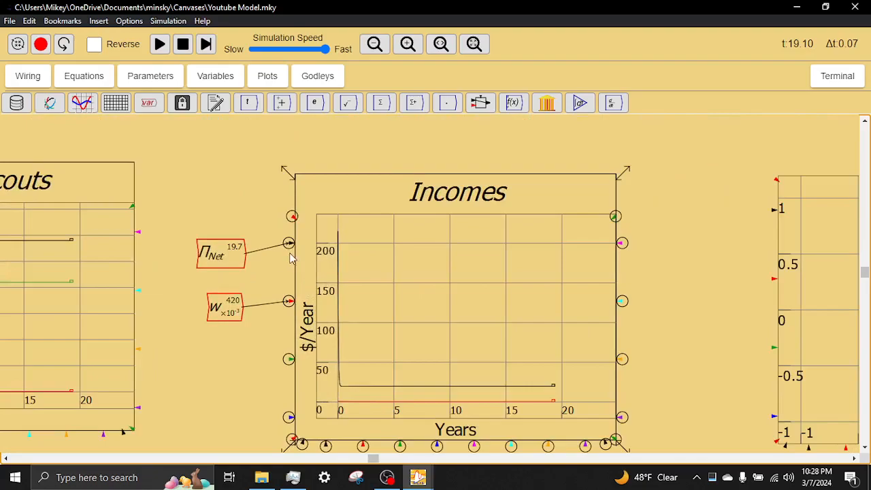
pyautogui.moveTo(238, 180); pyautogui.dragTo(320, 337)
pyautogui.moveTo(291, 182); pyautogui.dragTo(331, 292)
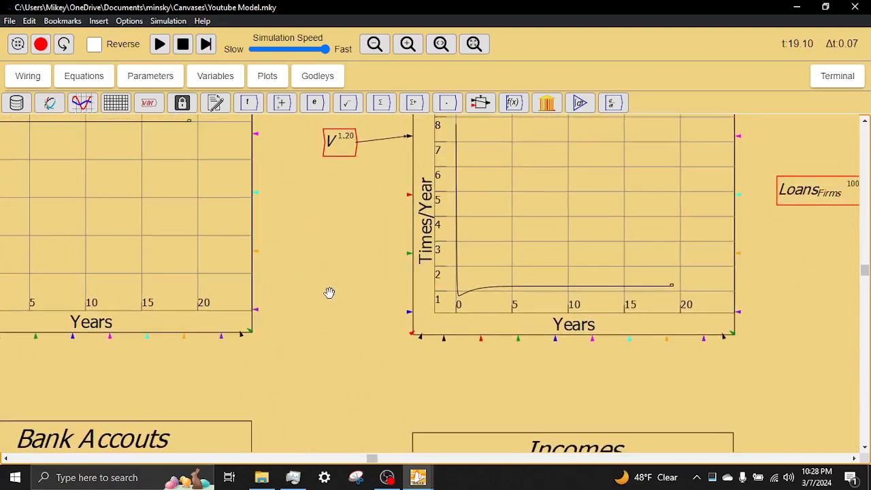
pyautogui.moveTo(339, 203)
pyautogui.mouseDown()
pyautogui.moveTo(330, 261)
pyautogui.moveTo(312, 214)
pyautogui.mouseUp()
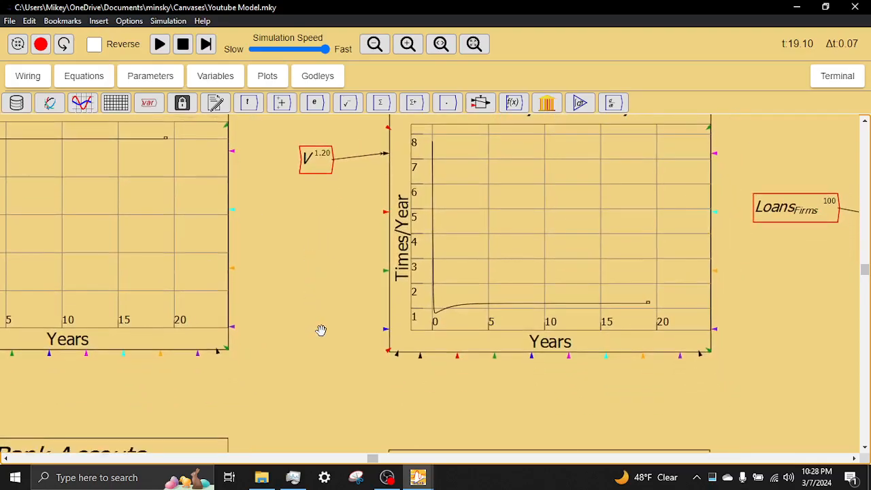
pyautogui.scroll(-3, 321, 331)
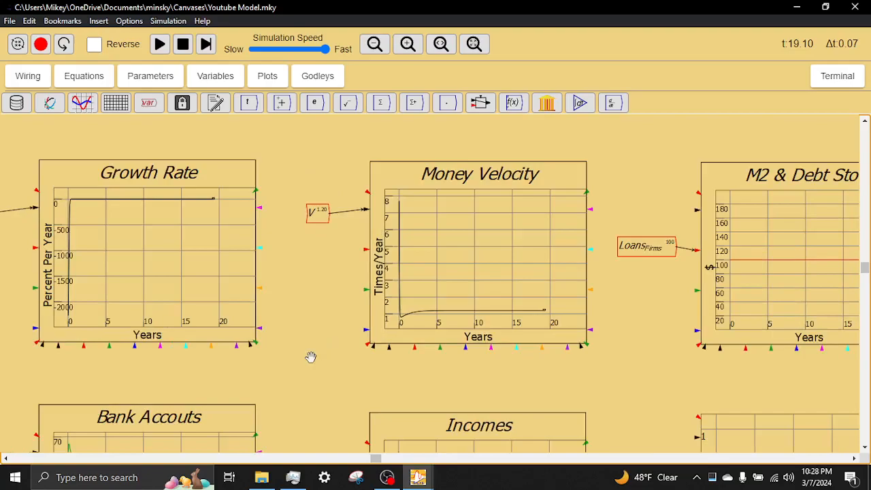
pyautogui.moveTo(368, 334); pyautogui.dragTo(483, 230)
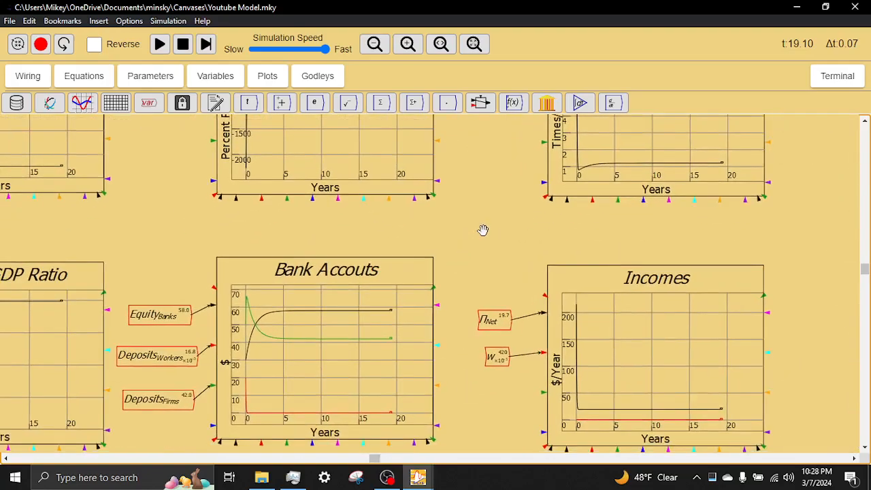
pyautogui.scroll(-4, 483, 230)
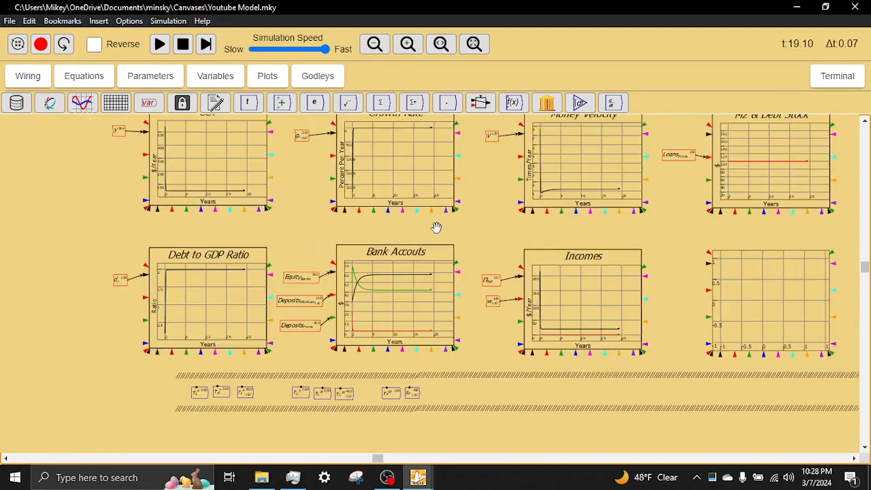
pyautogui.moveTo(437, 227); pyautogui.dragTo(438, 244)
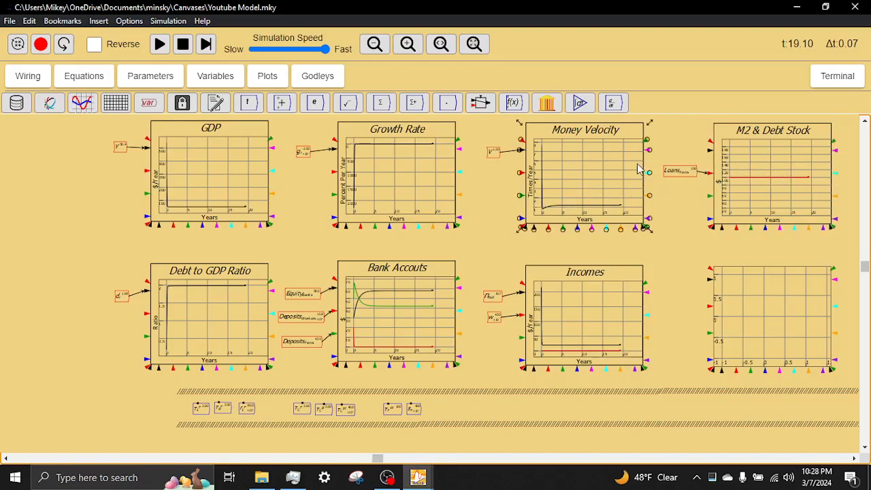
# Reset the simulation, copy the M2 variable from the money velocity equation, and wire the copy to the M2 & Debt Stock plot's black input
pyautogui.moveTo(646, 166); pyautogui.dragTo(416, 298)
pyautogui.rightClick(454, 236)
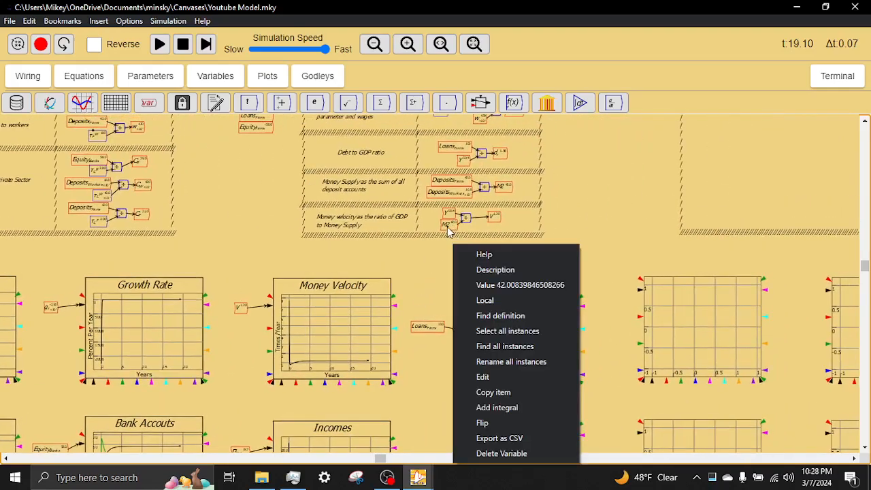
pyautogui.click(440, 254)
pyautogui.scroll(3, 439, 254)
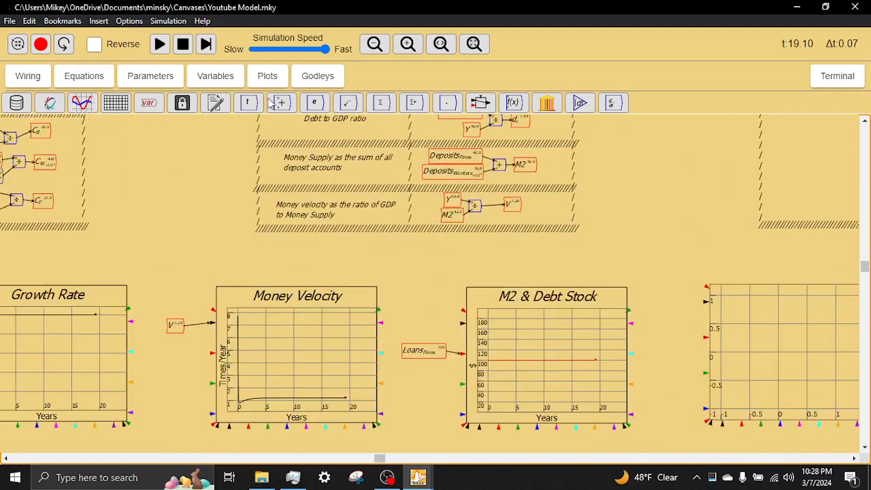
pyautogui.click(182, 44)
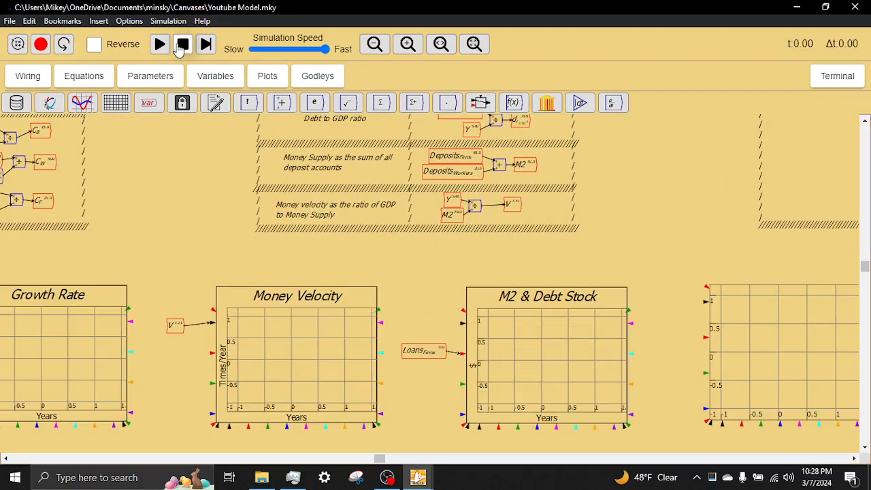
pyautogui.rightClick(452, 219)
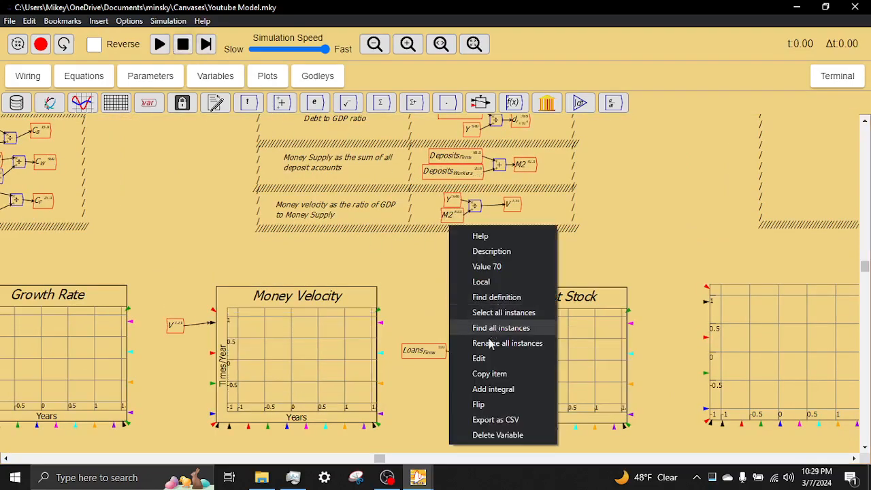
pyautogui.click(490, 373)
pyautogui.click(439, 334)
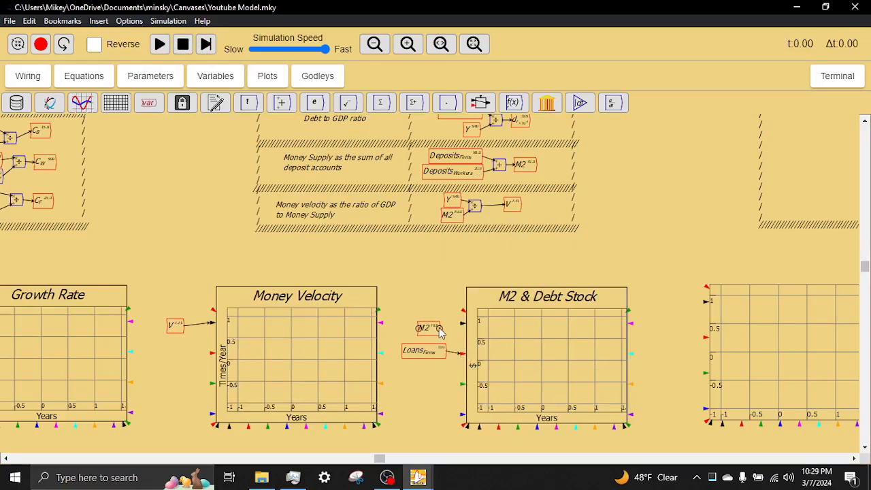
pyautogui.moveTo(442, 328); pyautogui.dragTo(463, 323)
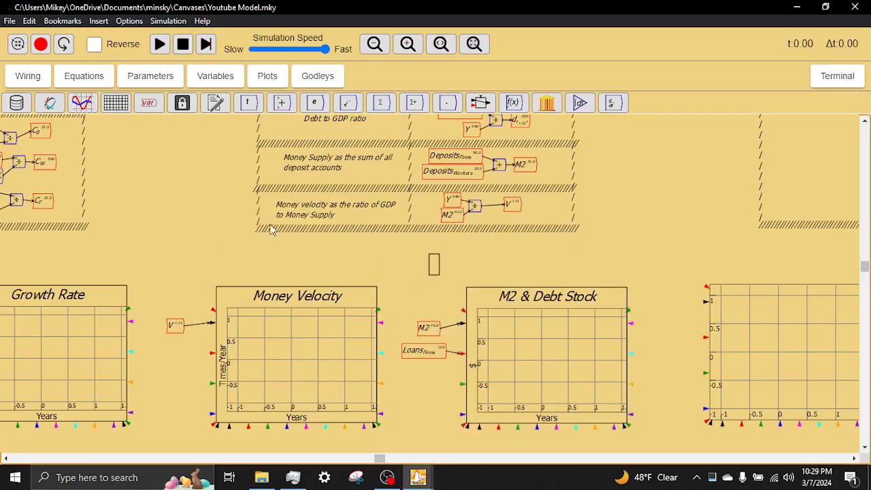
pyautogui.moveTo(229, 234); pyautogui.dragTo(464, 149)
pyautogui.scroll(-4, 457, 214)
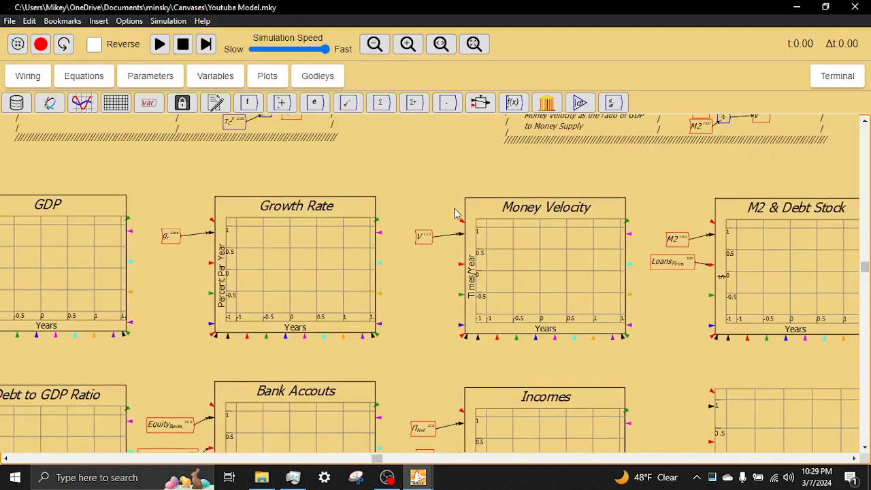
# Run the simulation to about 19 years with the plots and parameter row in view, pause it, and reset it
pyautogui.moveTo(415, 280); pyautogui.dragTo(411, 266)
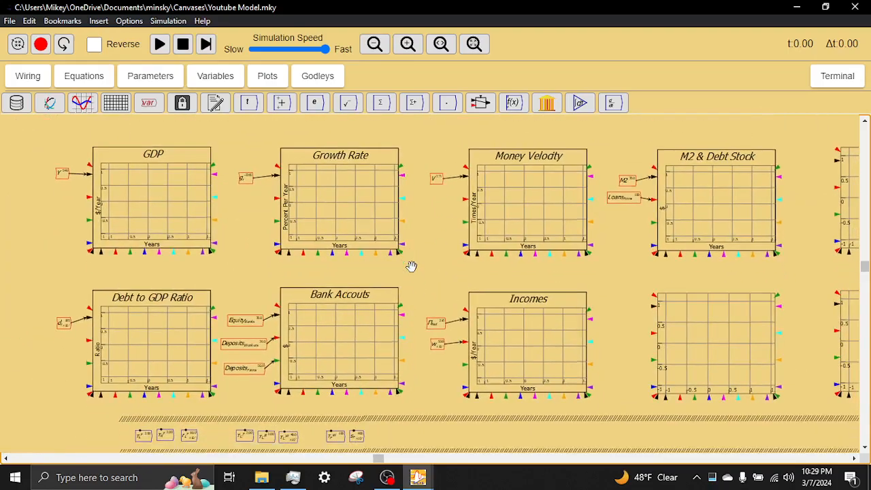
pyautogui.click(159, 44)
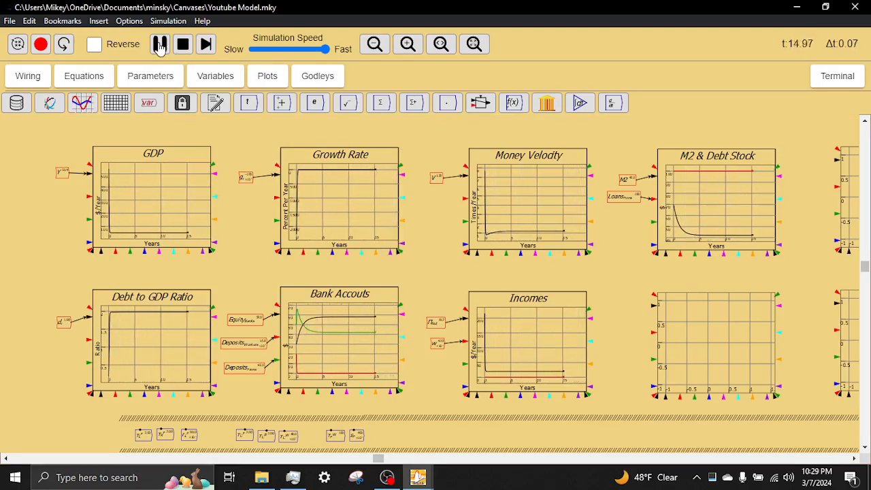
pyautogui.click(160, 45)
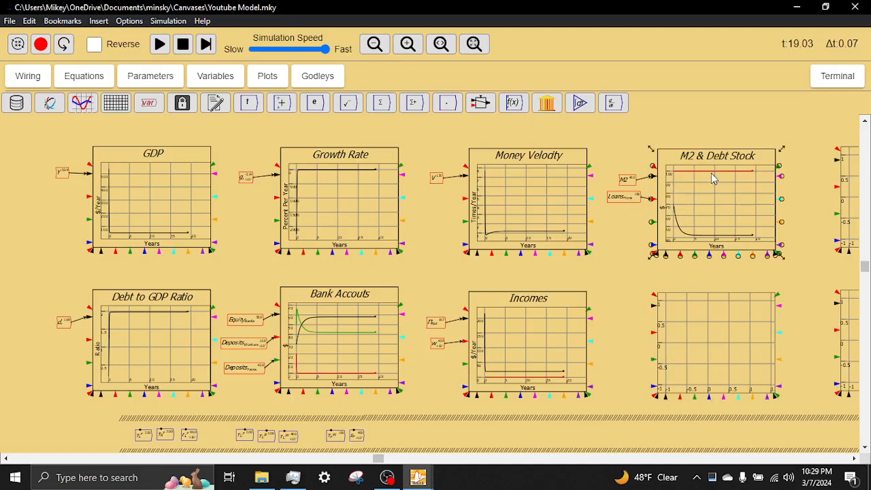
pyautogui.click(183, 44)
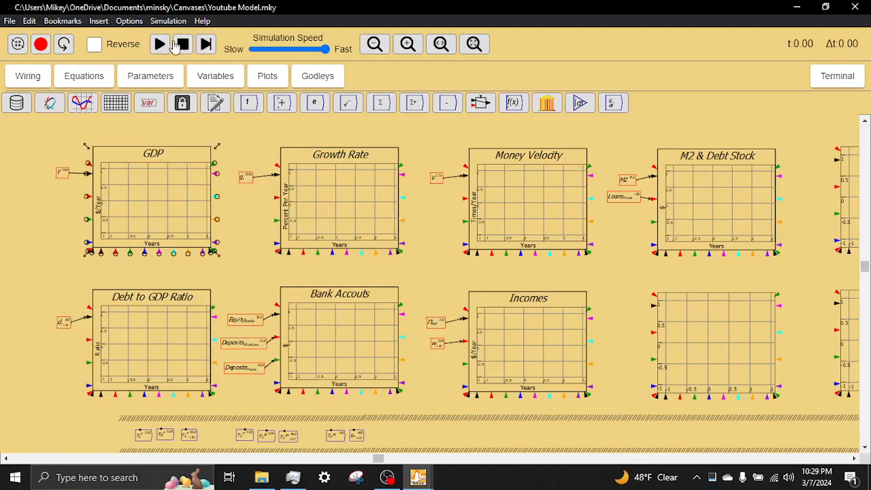
# Run the simulation past 90 years while varying the parameters, including the years for the loan stock to double, and reset it
pyautogui.click(159, 43)
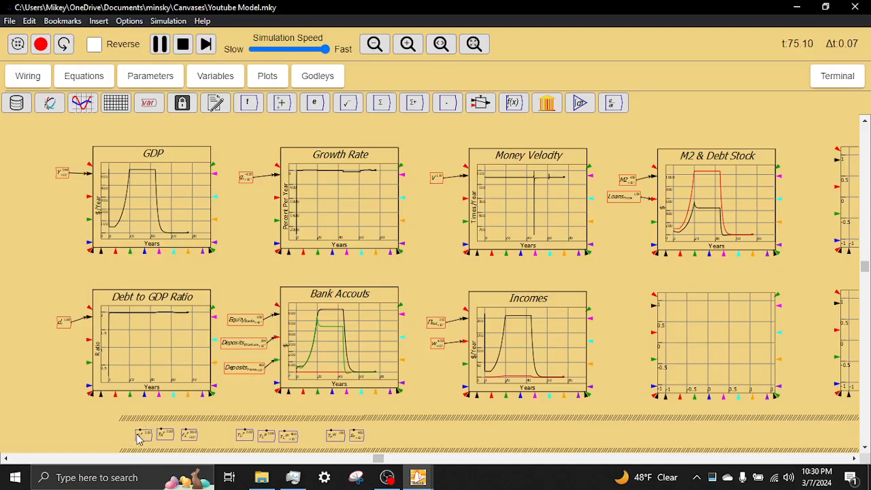
pyautogui.moveTo(139, 439)
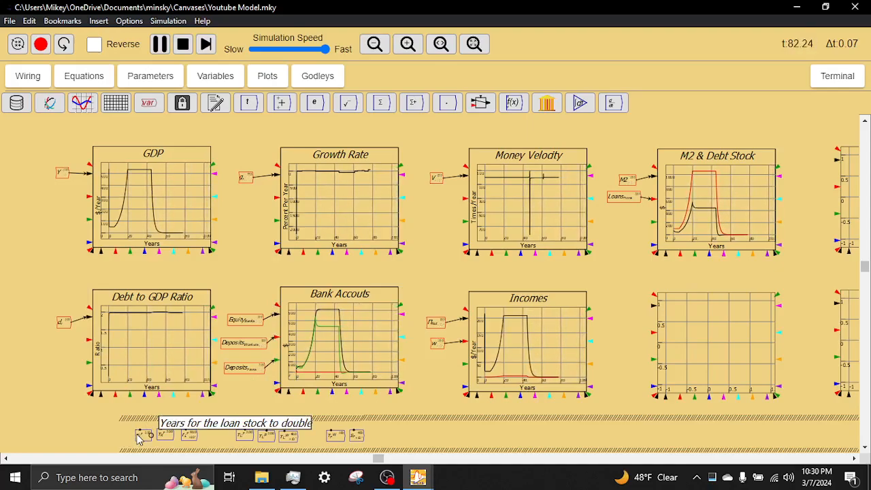
pyautogui.moveTo(169, 440)
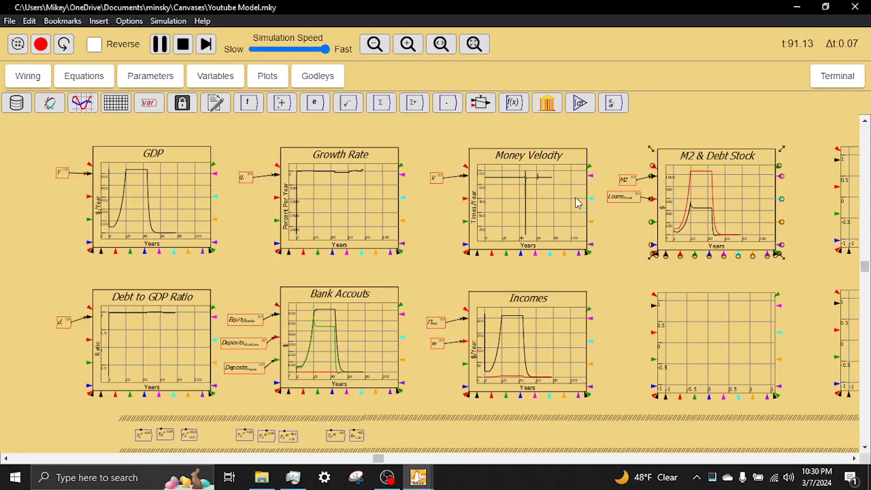
pyautogui.click(183, 44)
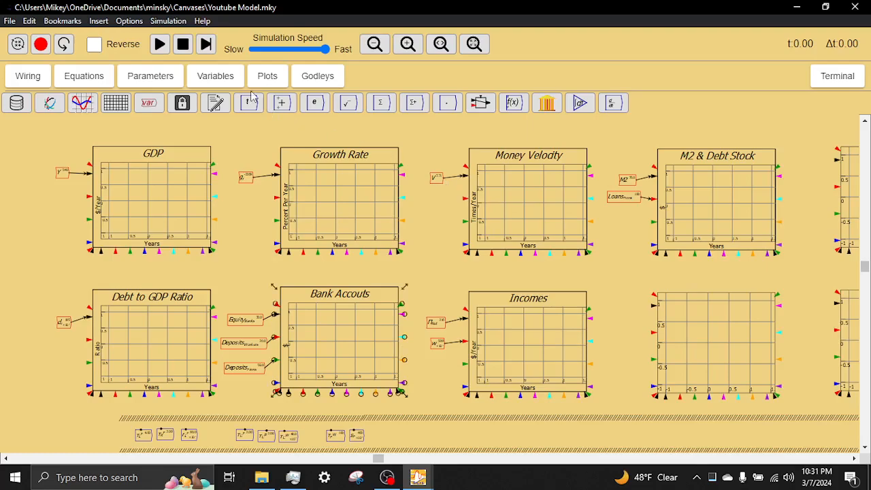
# Run the simulation again to about 200 years while adjusting the parameters, including the share of output, and reset it
pyautogui.click(154, 46)
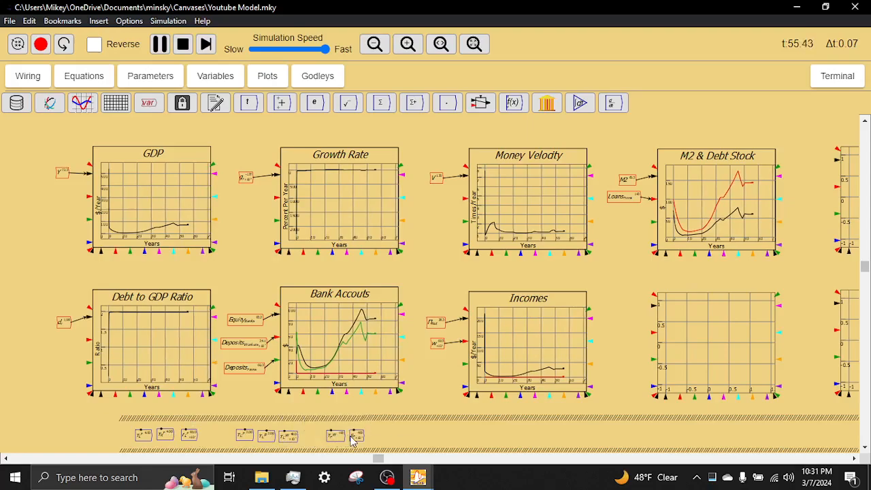
pyautogui.moveTo(354, 441)
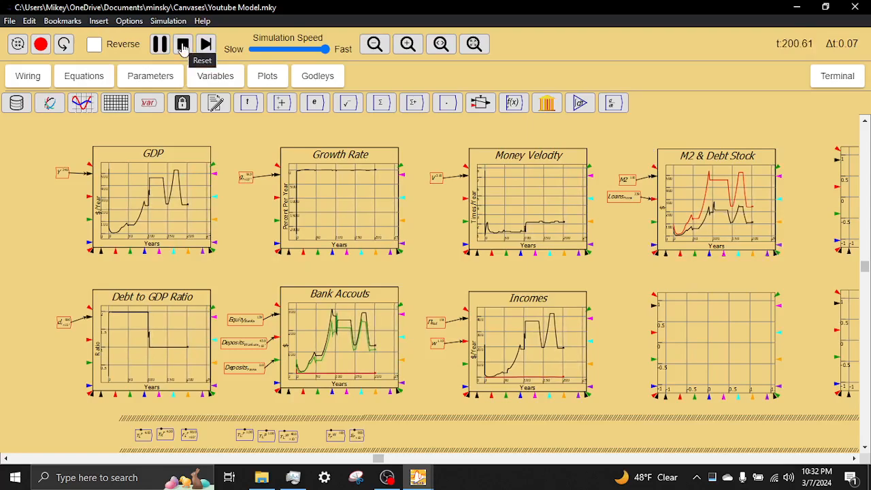
pyautogui.click(183, 45)
# Review the Private Banks and Private Firms tables, the equations beneath them, and the plots of the finished model
pyautogui.scroll(-5, 409, 202)
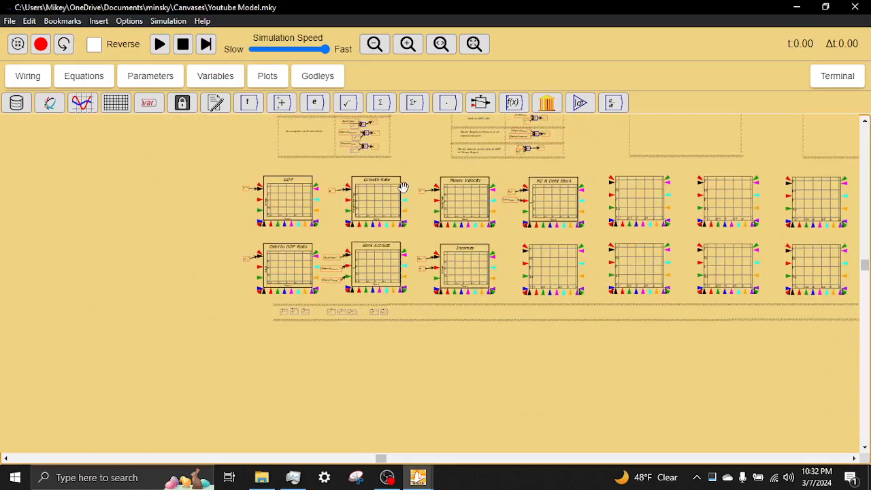
pyautogui.moveTo(418, 163); pyautogui.dragTo(370, 321)
pyautogui.moveTo(374, 192); pyautogui.dragTo(374, 247)
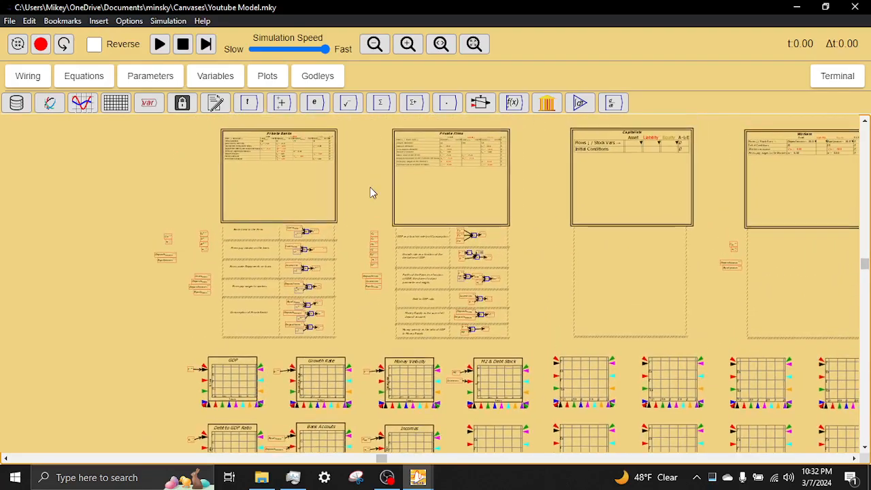
pyautogui.scroll(5, 370, 192)
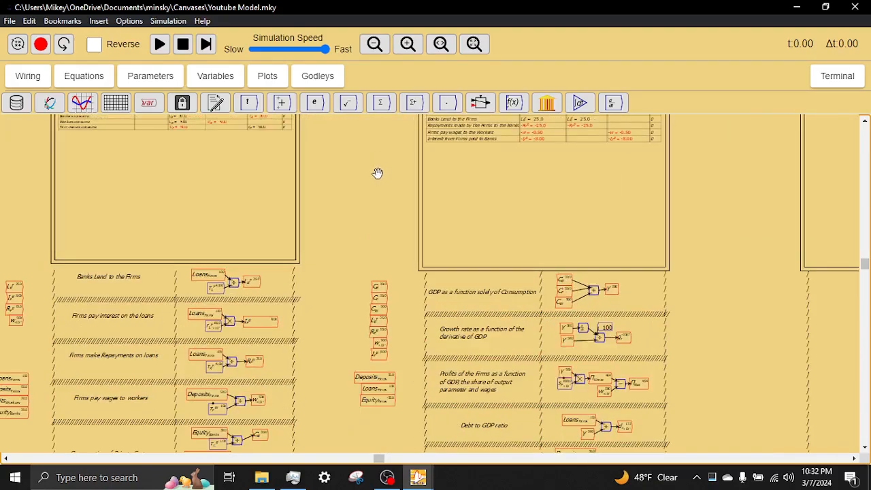
pyautogui.moveTo(378, 173); pyautogui.dragTo(350, 245)
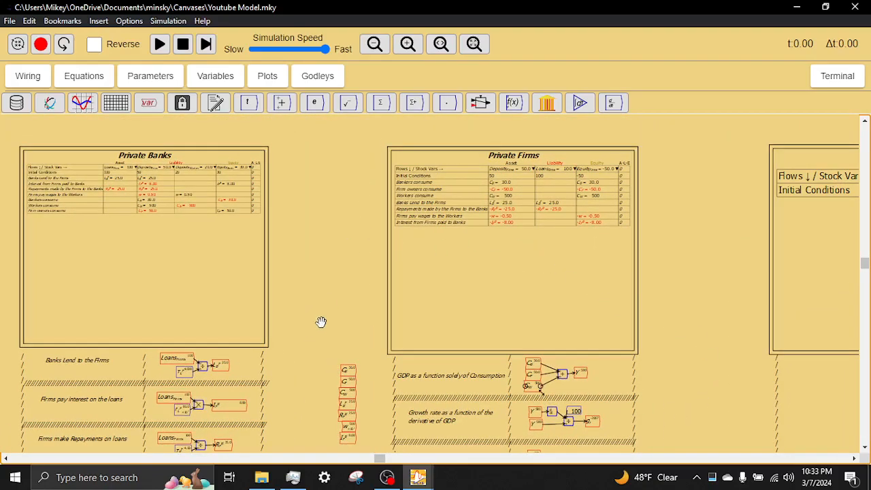
pyautogui.moveTo(321, 323); pyautogui.dragTo(379, 179)
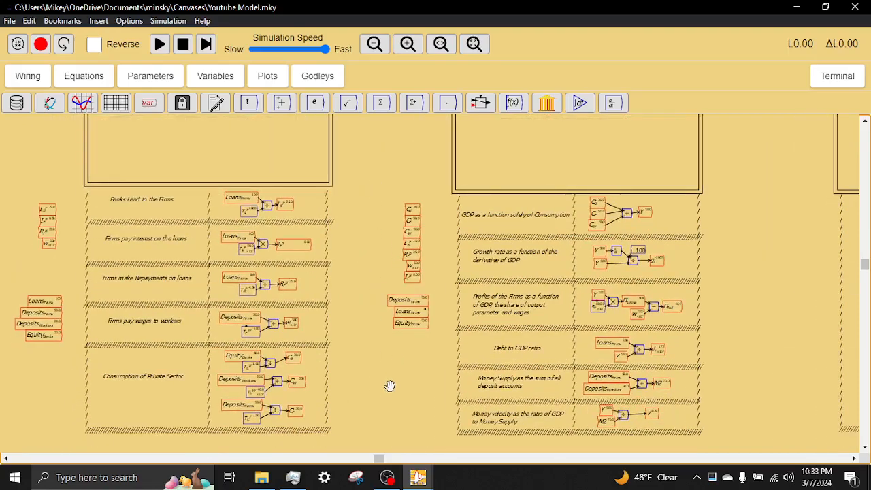
pyautogui.moveTo(389, 385); pyautogui.dragTo(526, 352)
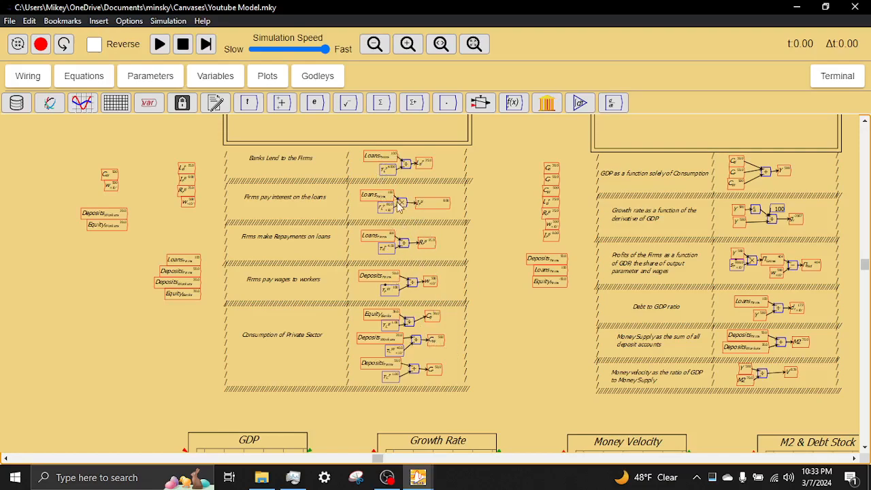
pyautogui.scroll(8, 386, 208)
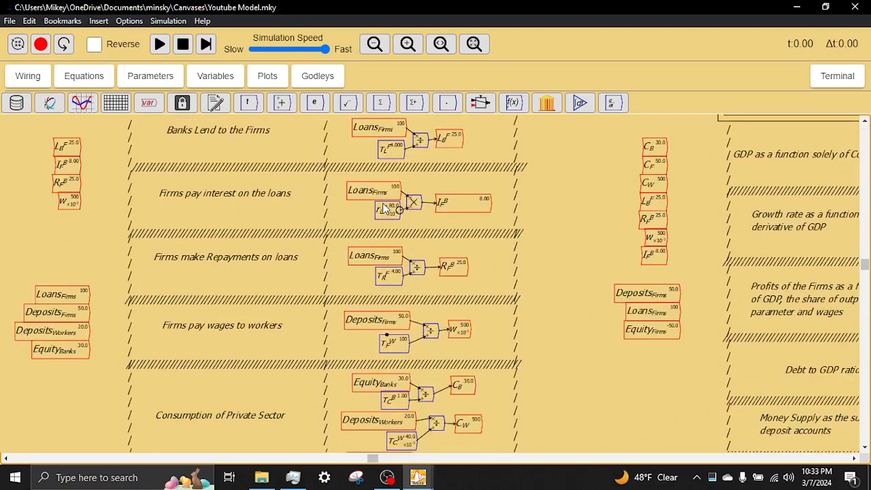
pyautogui.scroll(-4, 394, 272)
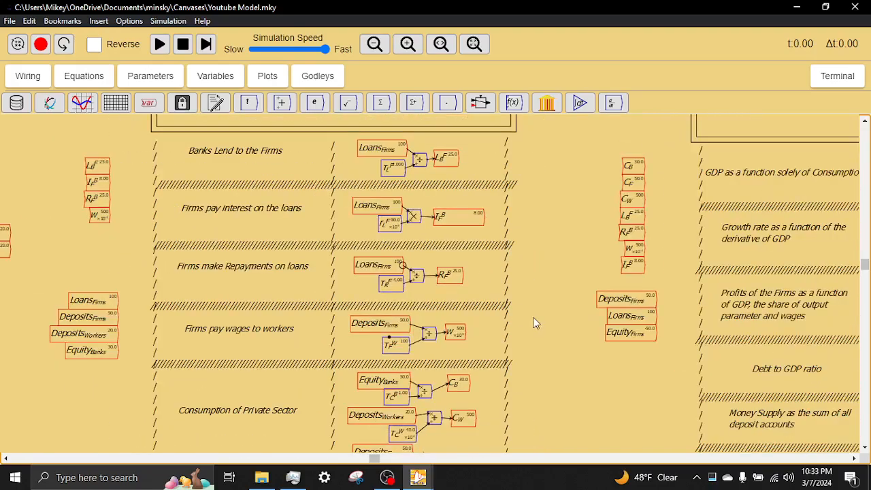
pyautogui.scroll(-1, 589, 355)
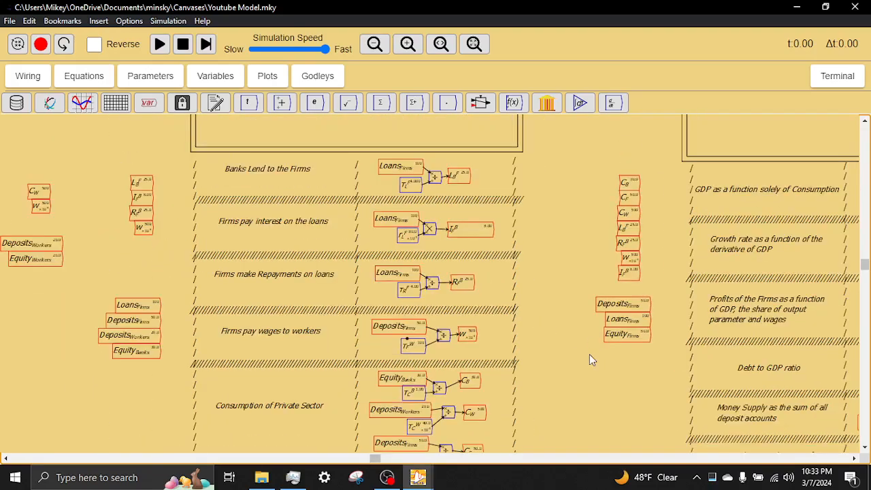
pyautogui.moveTo(559, 360); pyautogui.dragTo(532, 235)
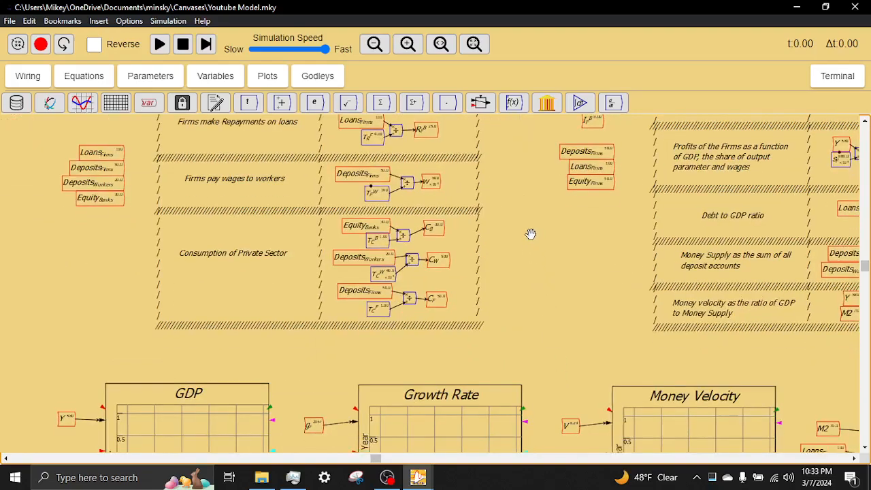
pyautogui.scroll(-4, 531, 235)
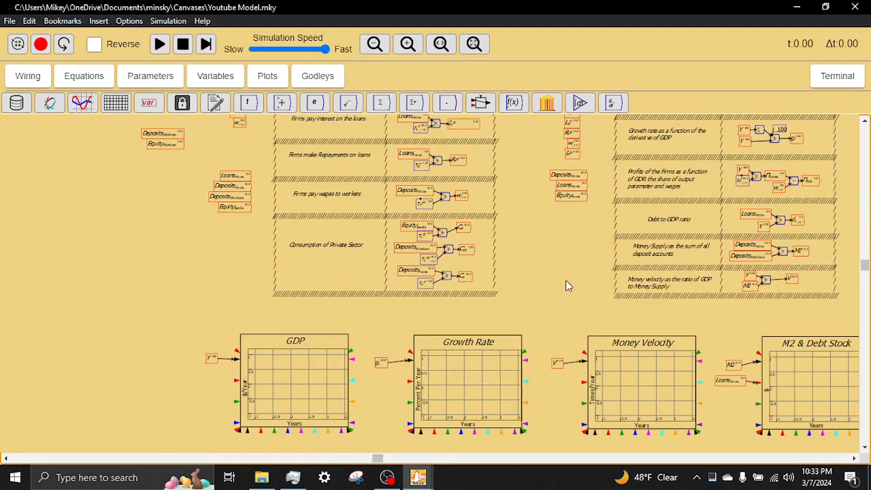
pyautogui.moveTo(537, 261); pyautogui.dragTo(404, 144)
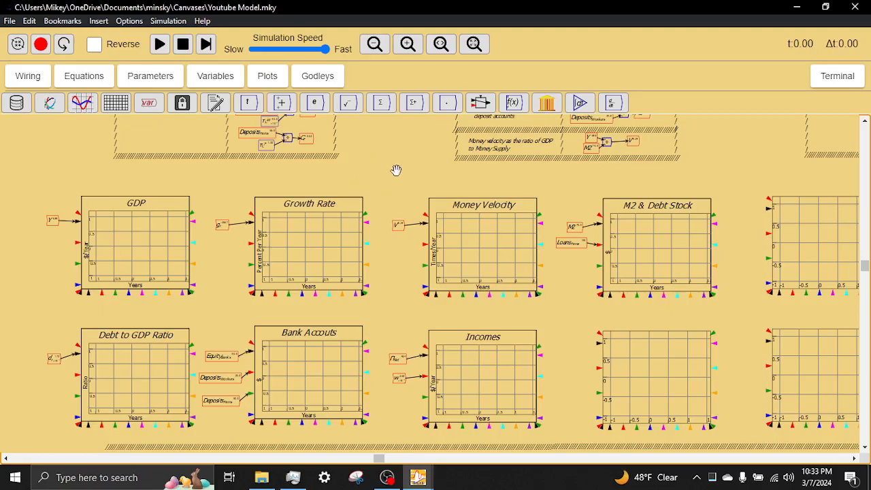
# Examine the flows and initial conditions of the Private Banks Godley table up close
pyautogui.moveTo(397, 171); pyautogui.dragTo(408, 326)
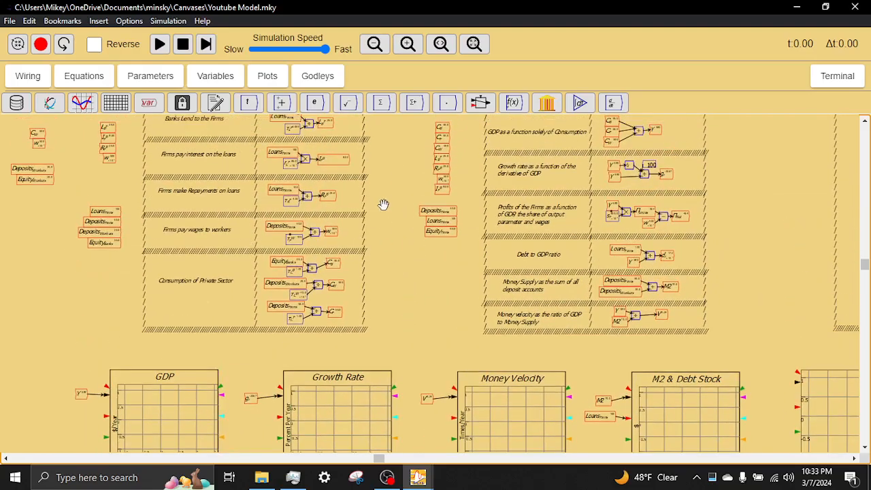
pyautogui.moveTo(391, 166); pyautogui.dragTo(406, 360)
pyautogui.moveTo(420, 234); pyautogui.dragTo(423, 263)
pyautogui.moveTo(426, 217); pyautogui.dragTo(423, 233)
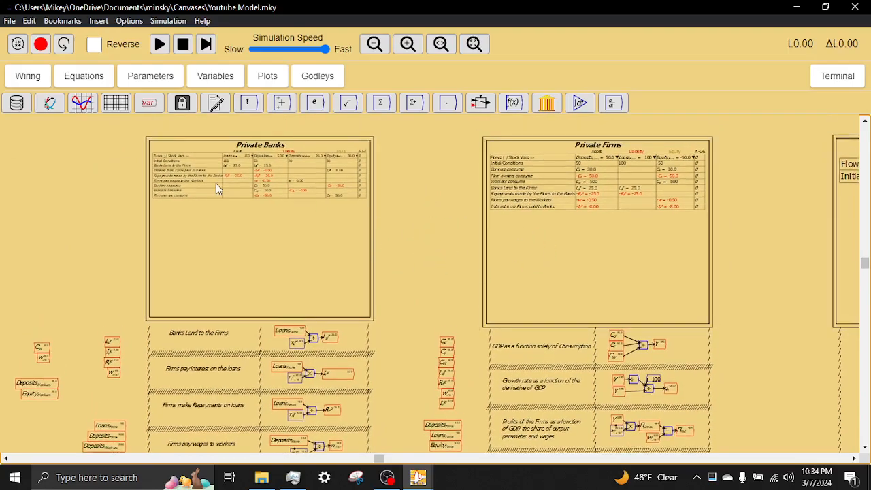
pyautogui.scroll(5, 218, 186)
pyautogui.scroll(2, 224, 192)
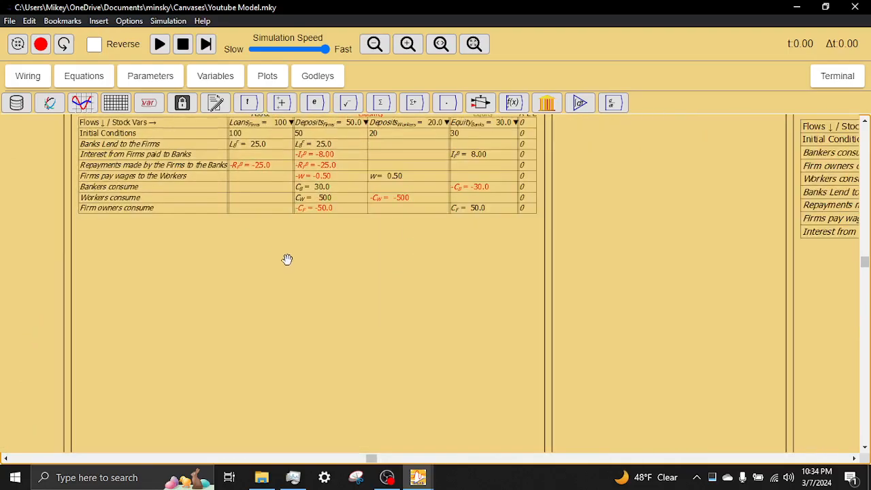
pyautogui.moveTo(288, 259); pyautogui.dragTo(330, 275)
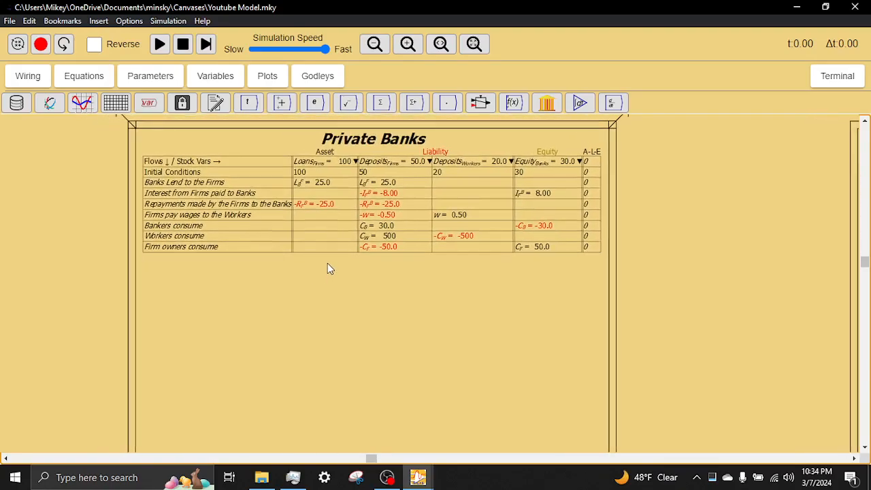
# Examine the lending, interest, repayment, wage and consumption equations under Private Banks, and review both sectors' Godley tables again
pyautogui.scroll(-2, 328, 263)
pyautogui.moveTo(587, 411); pyautogui.dragTo(605, 205)
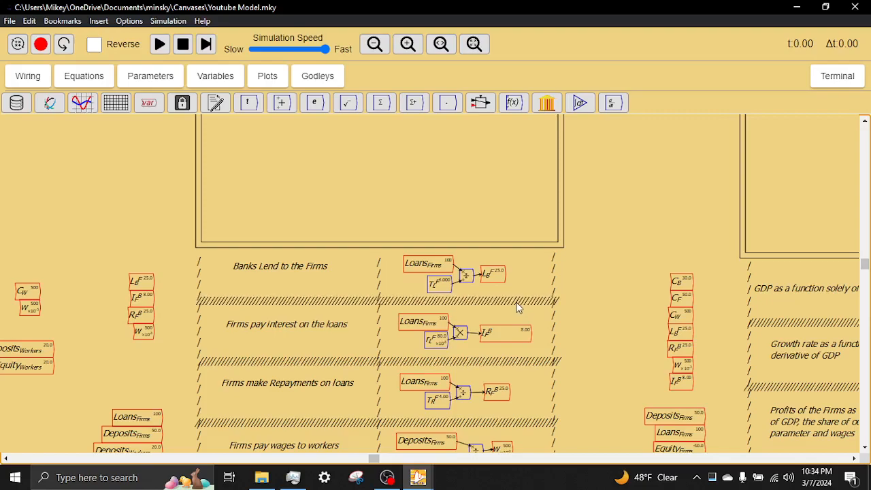
pyautogui.moveTo(643, 324); pyautogui.dragTo(687, 233)
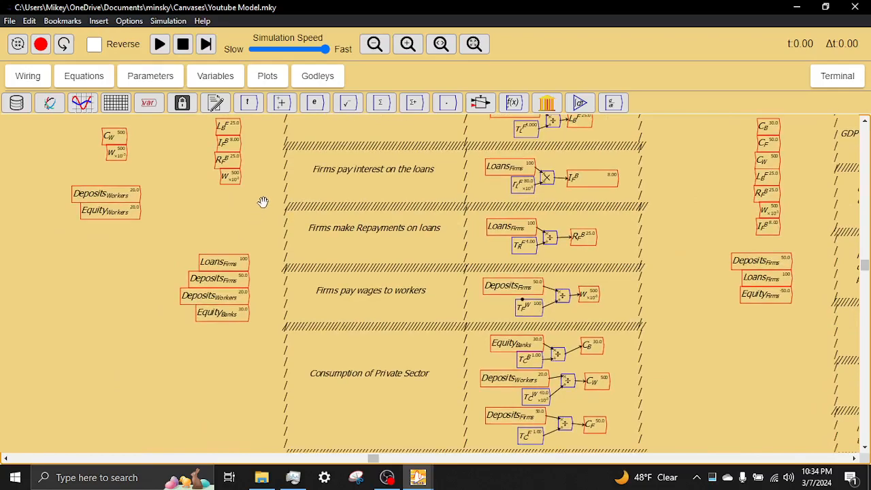
pyautogui.scroll(-3, 263, 202)
pyautogui.moveTo(677, 181); pyautogui.dragTo(606, 235)
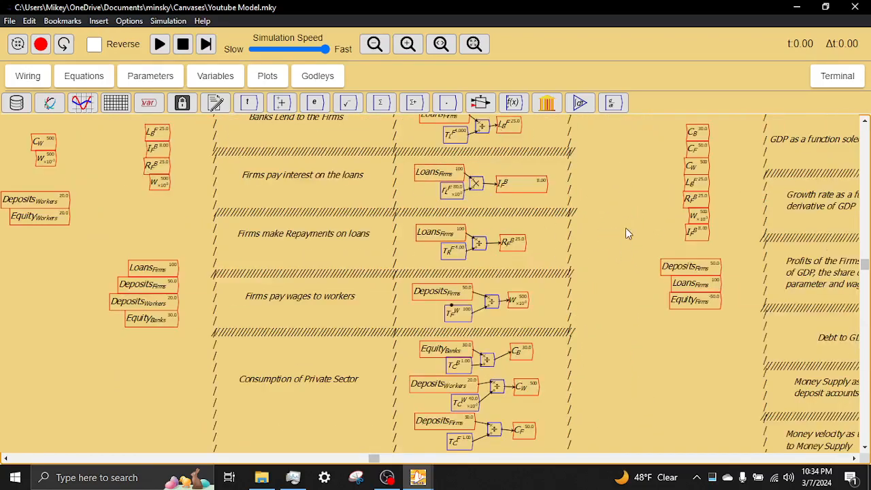
pyautogui.scroll(-6, 628, 234)
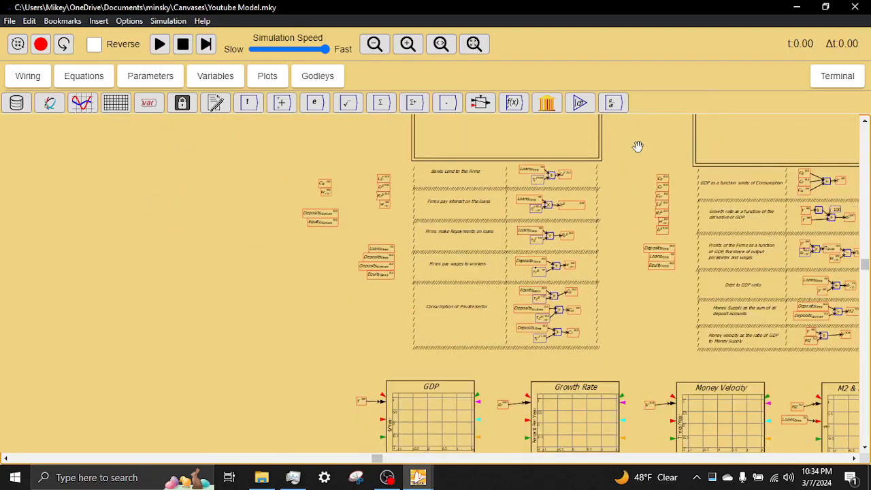
pyautogui.moveTo(638, 147); pyautogui.dragTo(379, 296)
pyautogui.scroll(2, 251, 243)
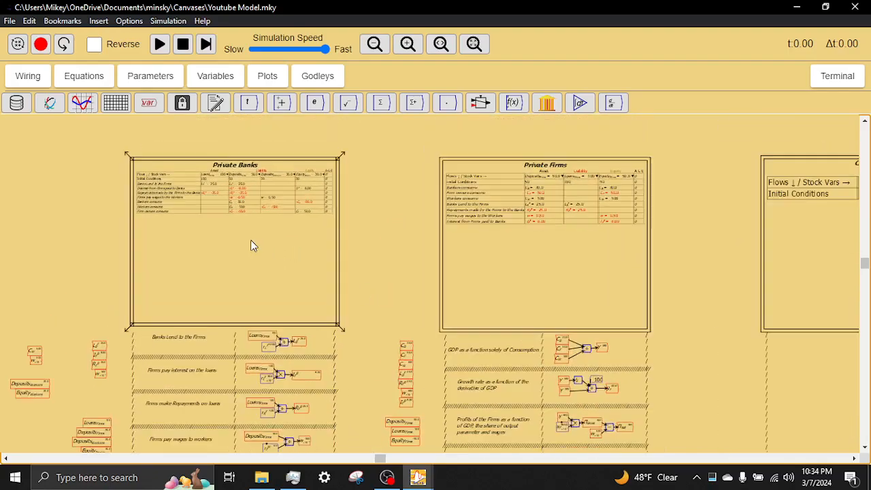
pyautogui.scroll(2, 250, 245)
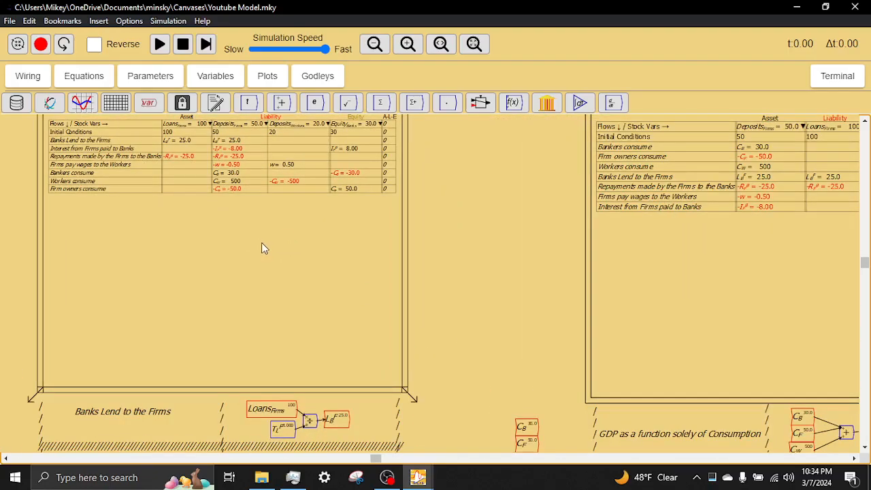
pyautogui.click(387, 477)
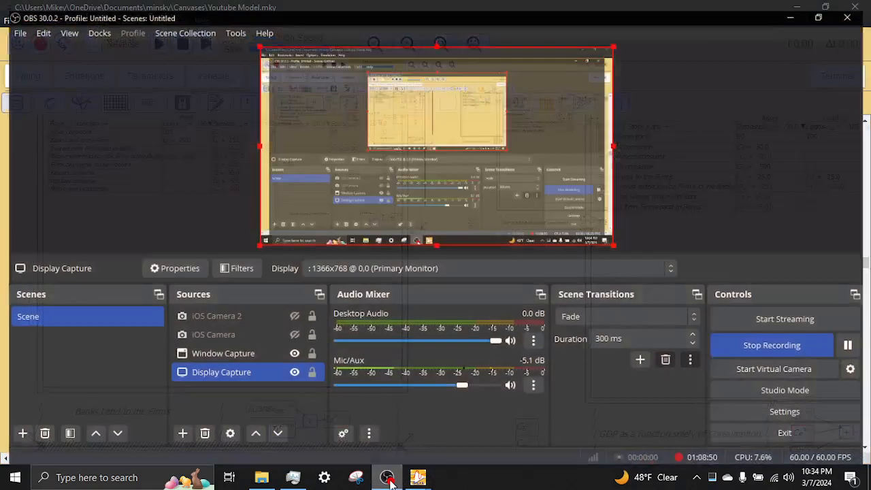